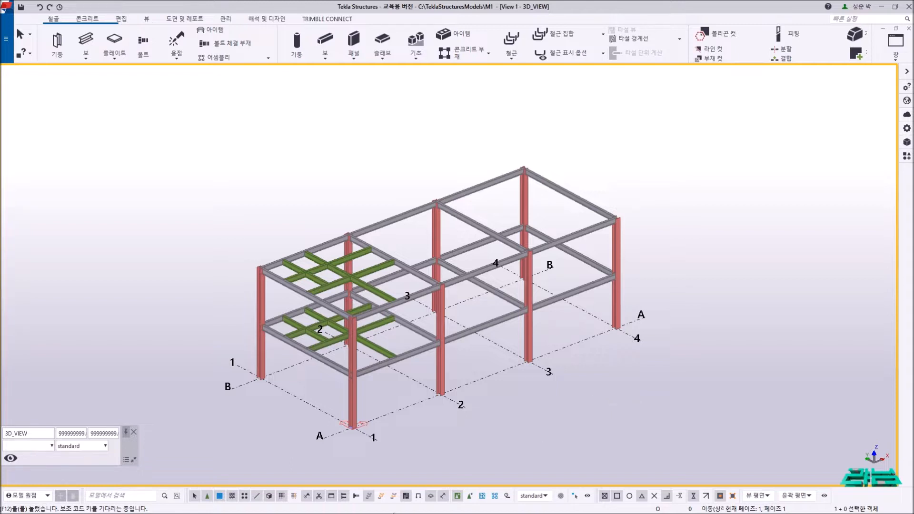
Examine the corner column at grid A-1 and the lower-level secondary beams in the steel frame's first bay.
left_click(502, 410)
scroll(373, 388, "up", 2)
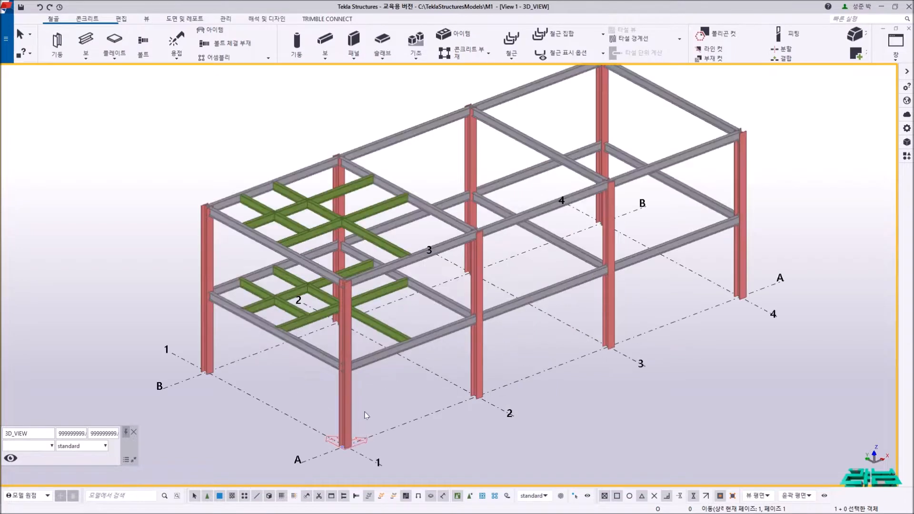
left_click(352, 376)
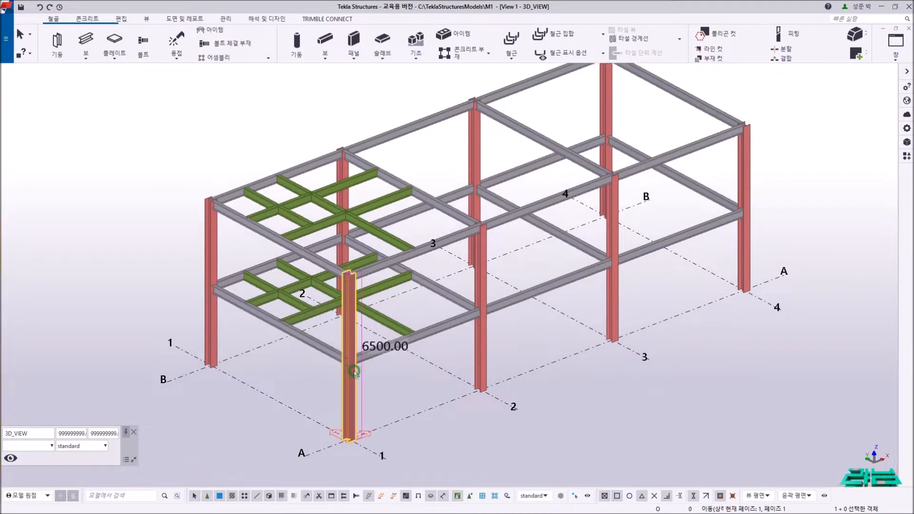
left_click(376, 352)
left_click(393, 324)
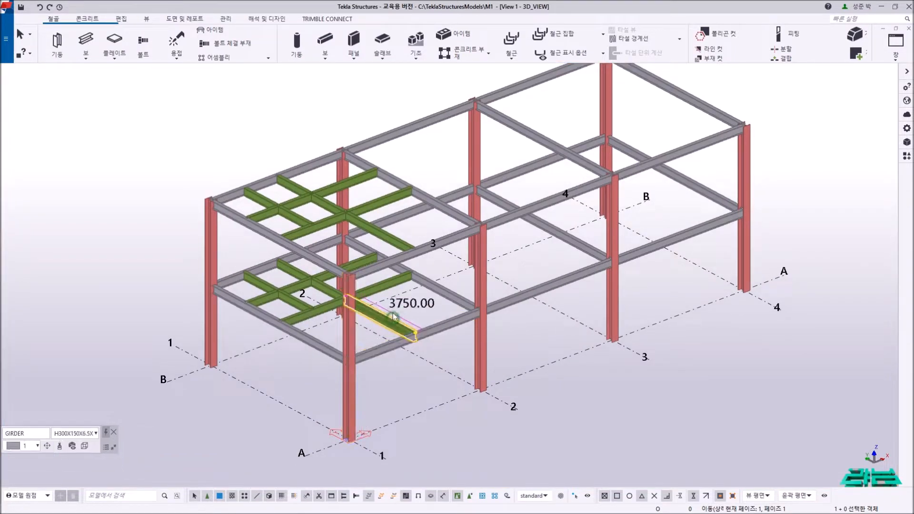
left_click(395, 289)
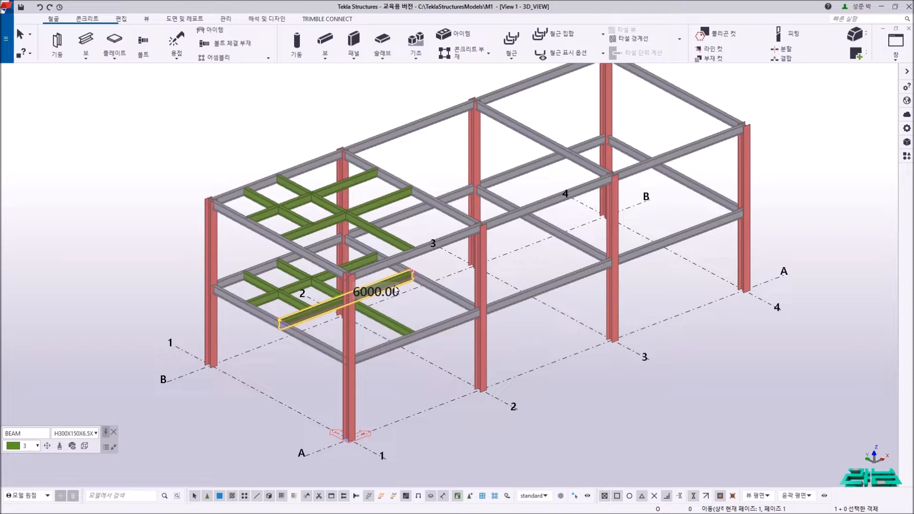
scroll(552, 301, "down", 3)
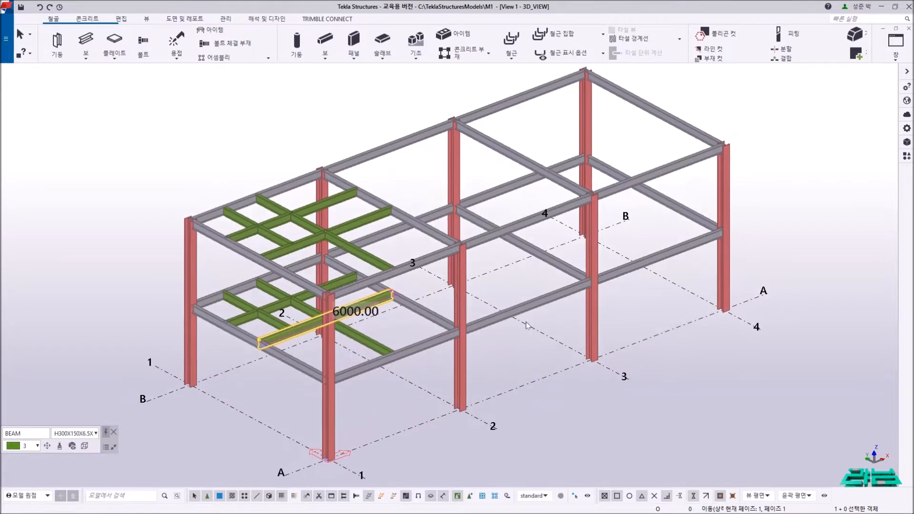
left_click(784, 142)
middle_click_drag(782, 149, 765, 153)
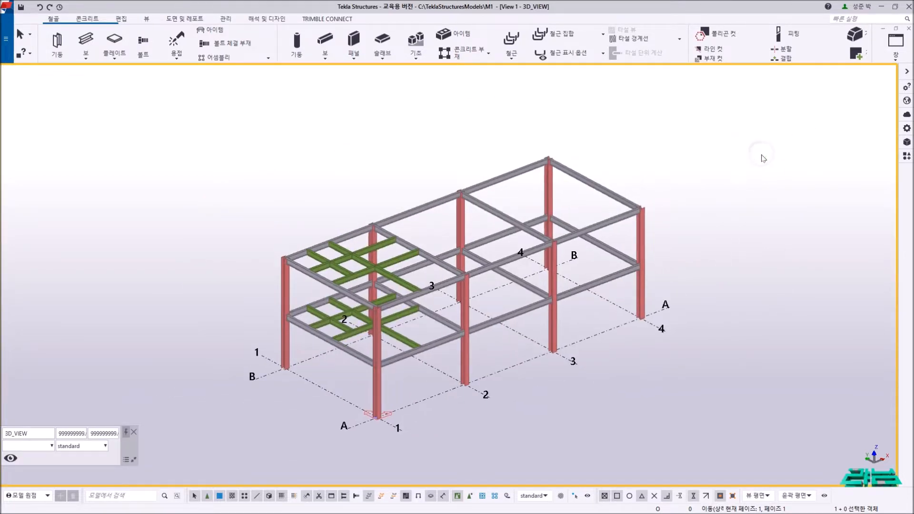
Open the applications and components catalog and expand the base plate group under steel connections and details.
key("ctrl+f")
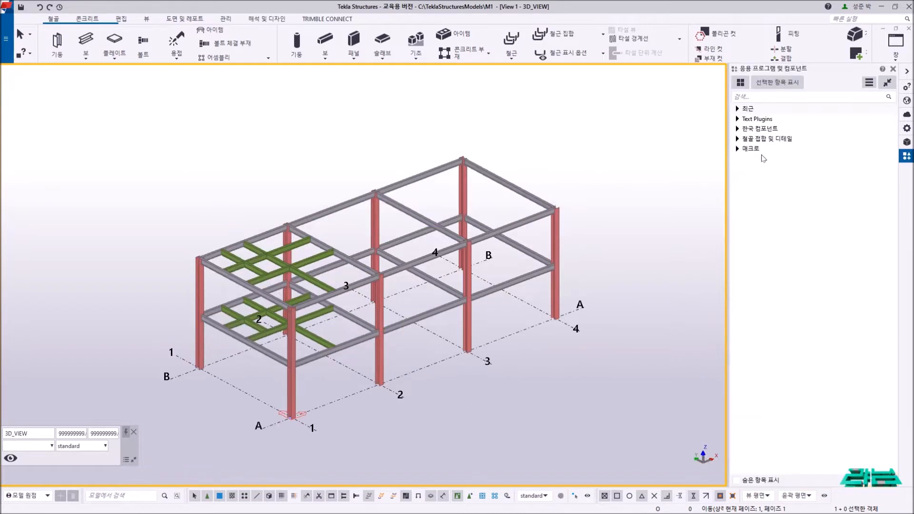
left_click(894, 68)
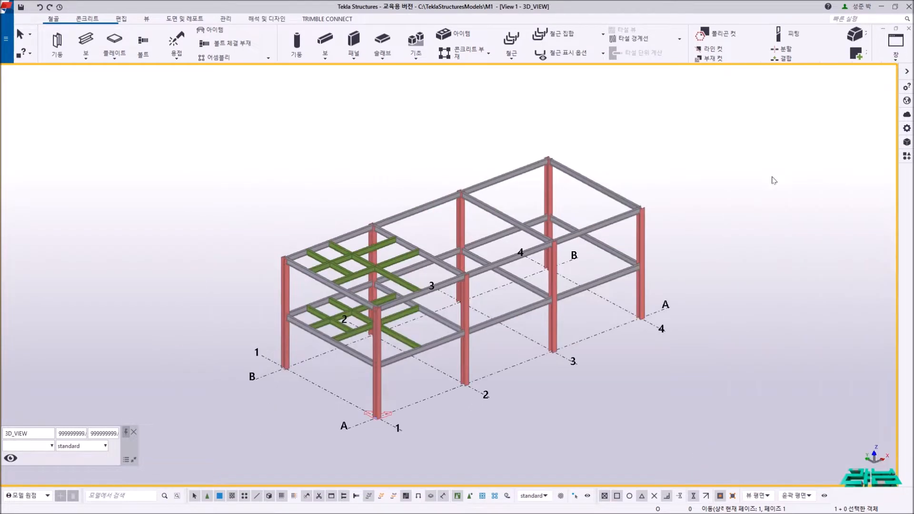
left_click(907, 157)
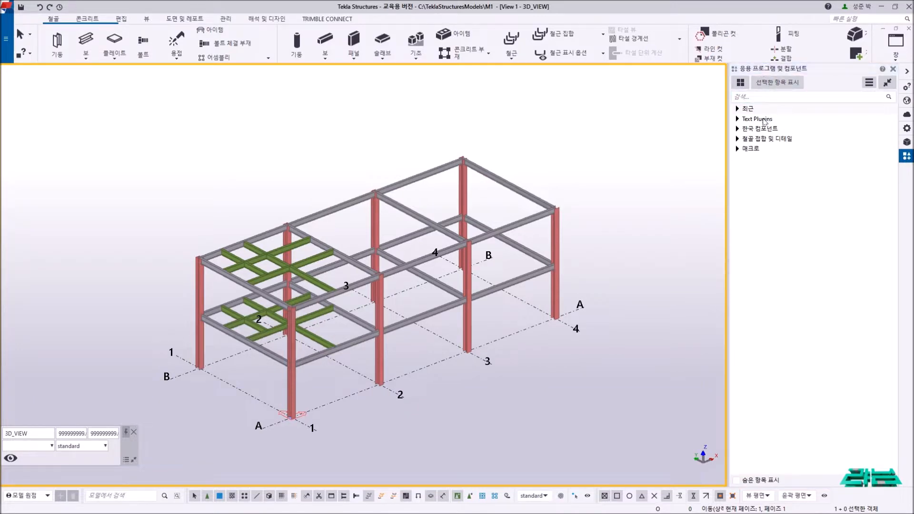
left_click(737, 139)
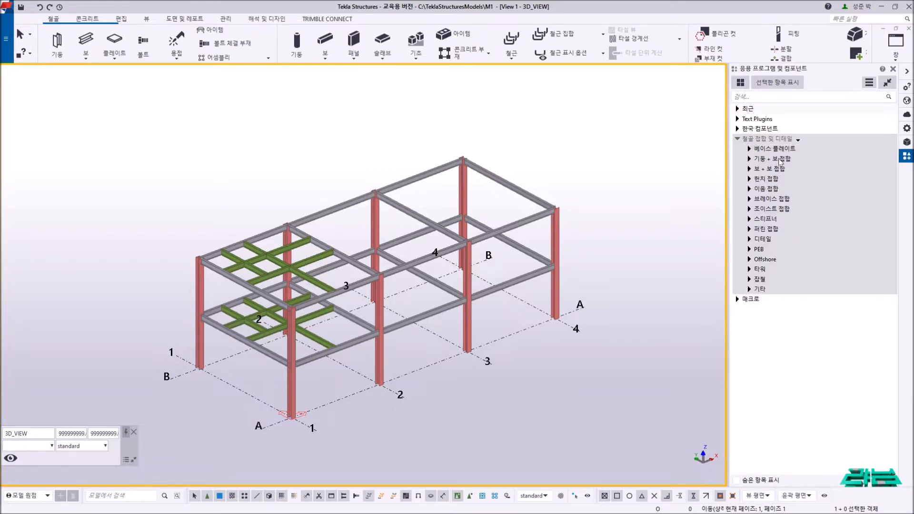
left_click(750, 159)
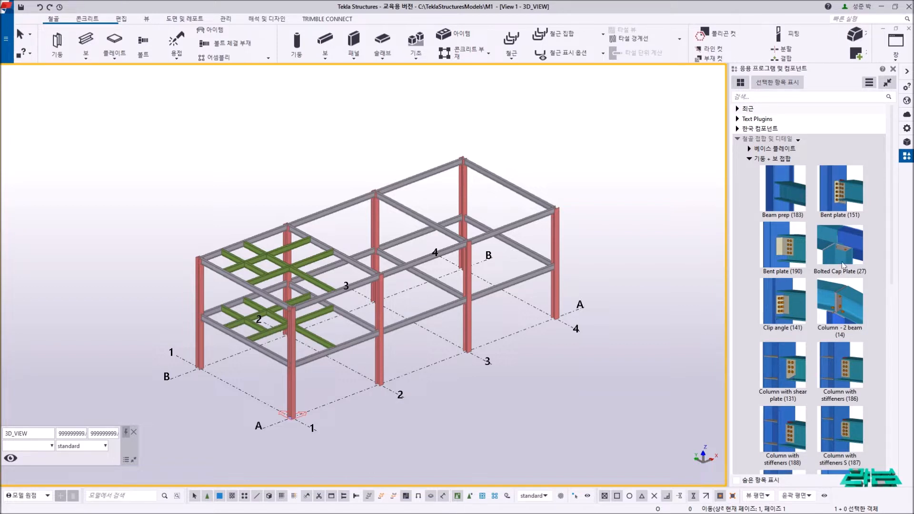
left_click(749, 159)
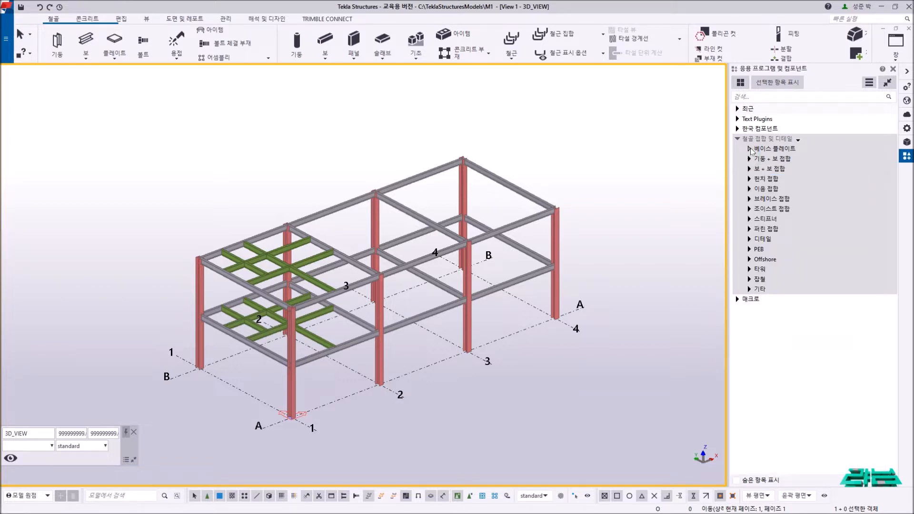
left_click(749, 148)
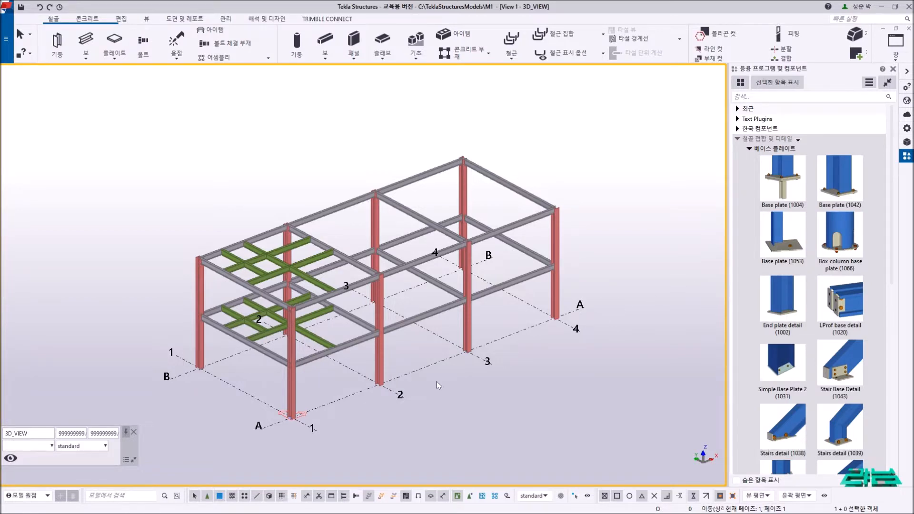
Examine the foot of the column at grid intersection A-1.
scroll(345, 395, "up", 10)
scroll(344, 395, "up", 3)
left_click(374, 381)
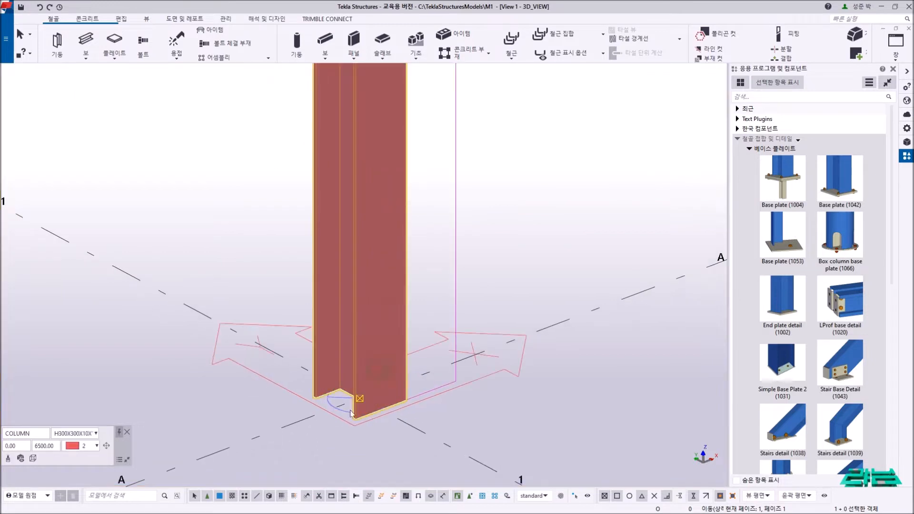
scroll(414, 400, "down", 3)
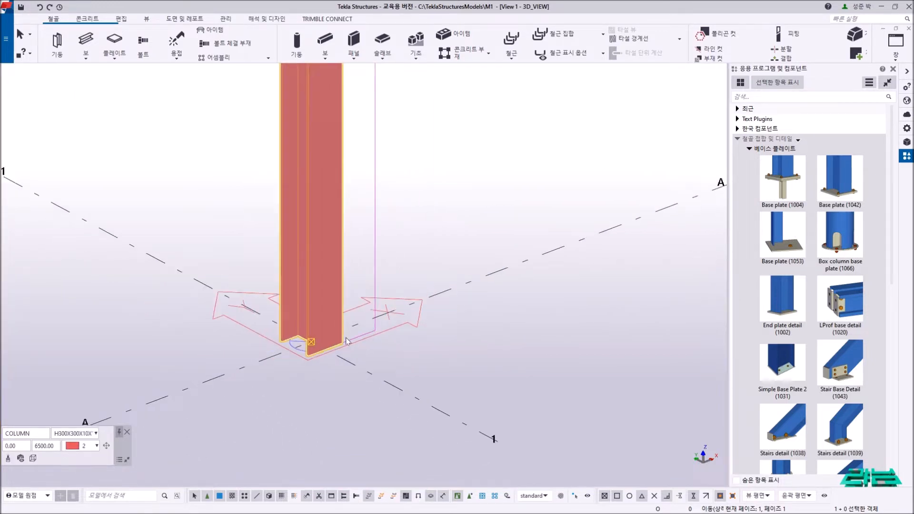
left_click(451, 347)
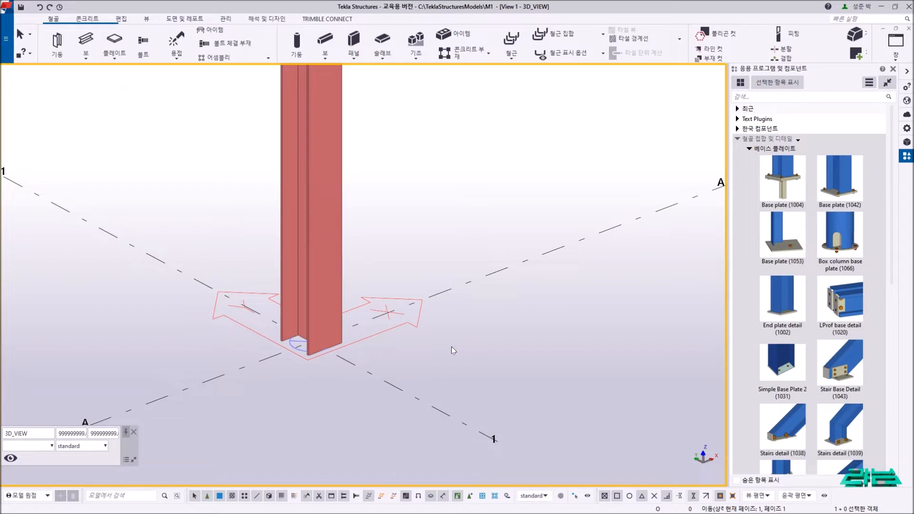
Search the component catalog for base plate 1042 and for base plate 1047.
left_click(837, 194)
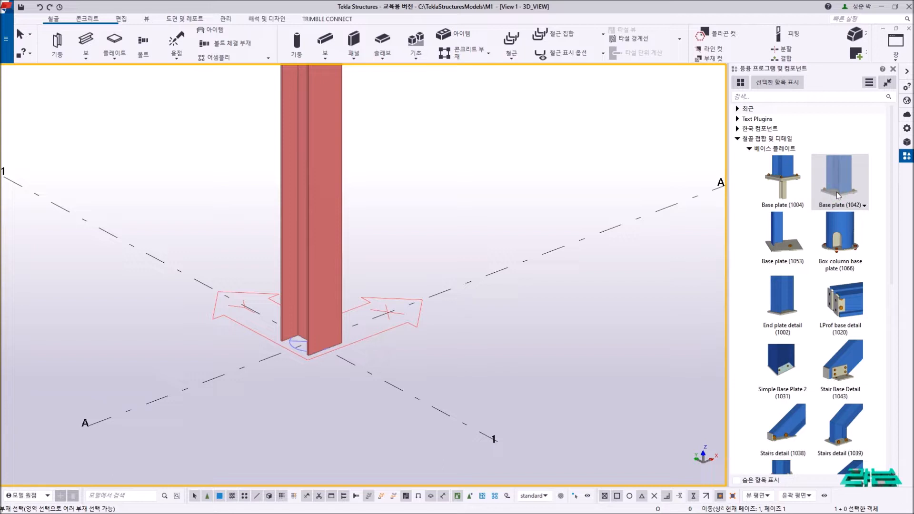
left_click(744, 97)
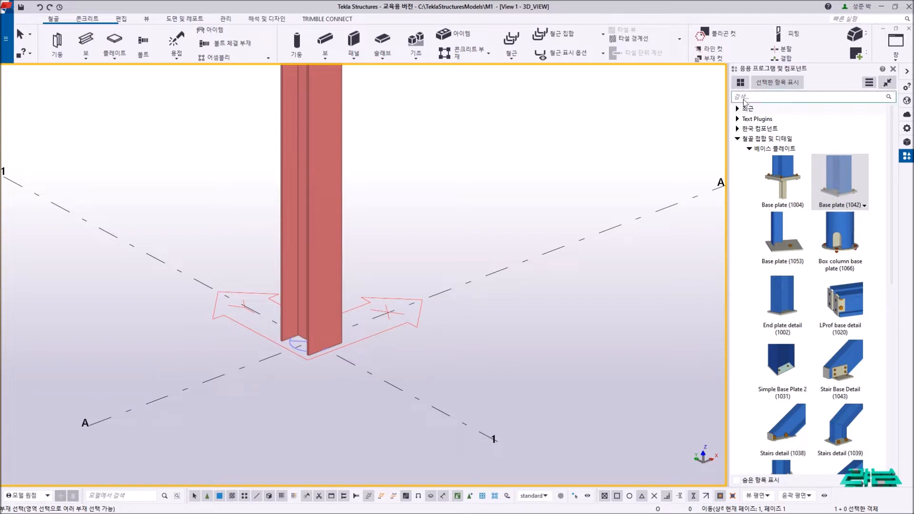
type("1042")
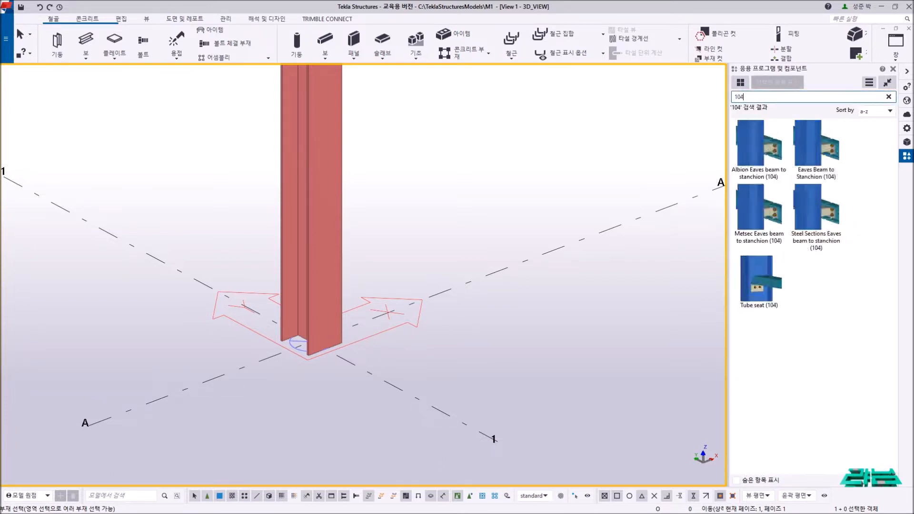
key("BackSpace")
key("BackSpace")
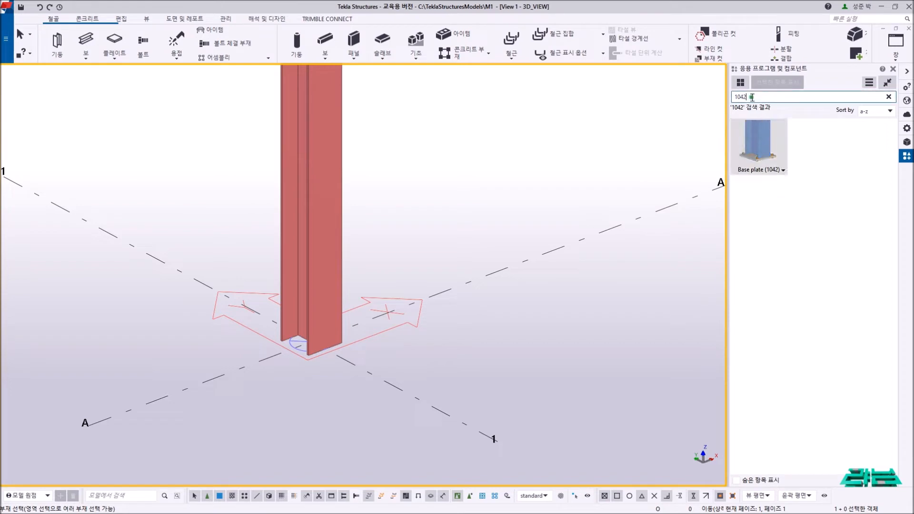
type("47")
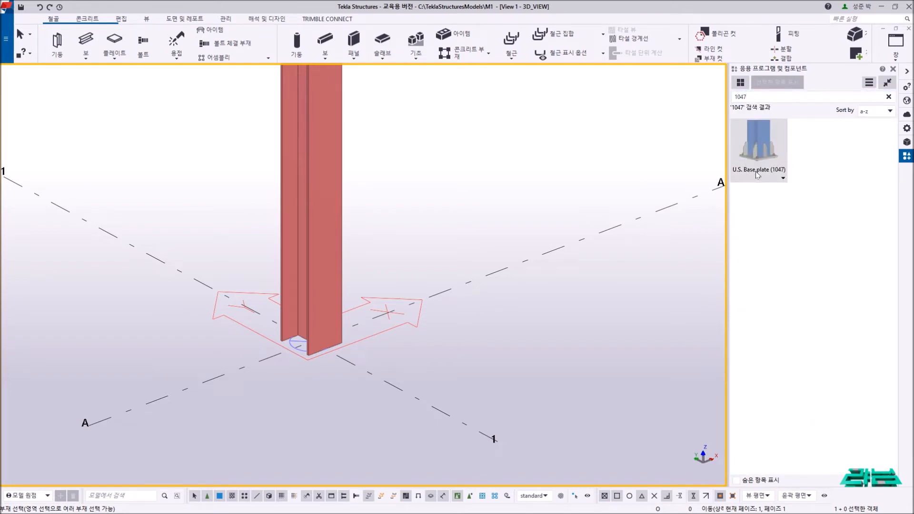
Look up base plate components 1014 and 1047 in the catalog, then clear the search.
double_click(762, 97)
type("1")
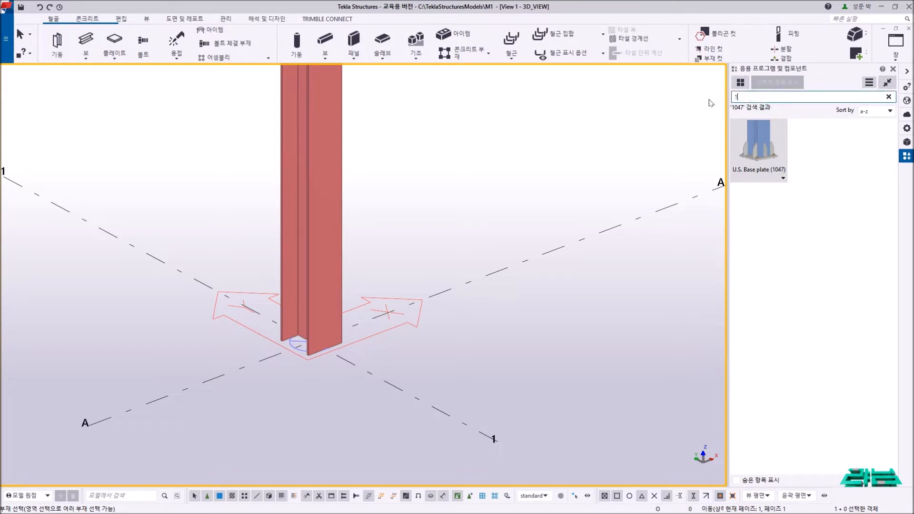
type("014")
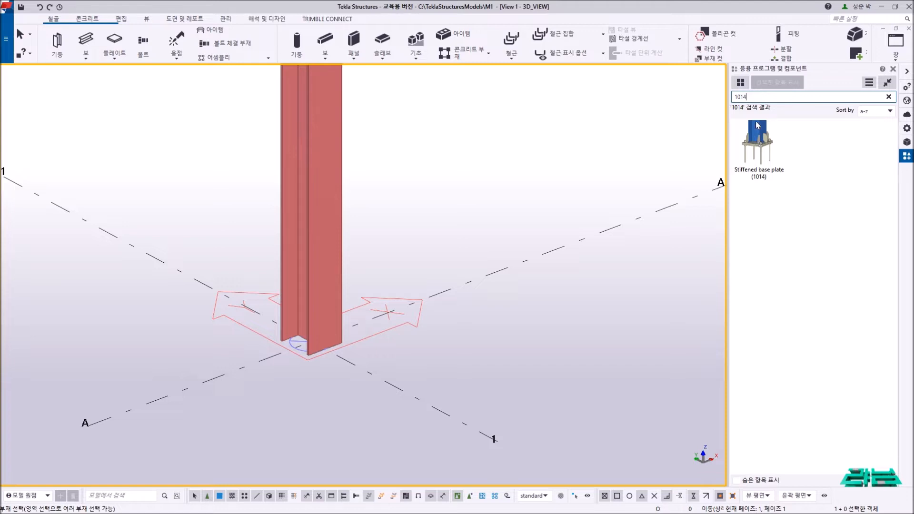
double_click(750, 97)
type("1047")
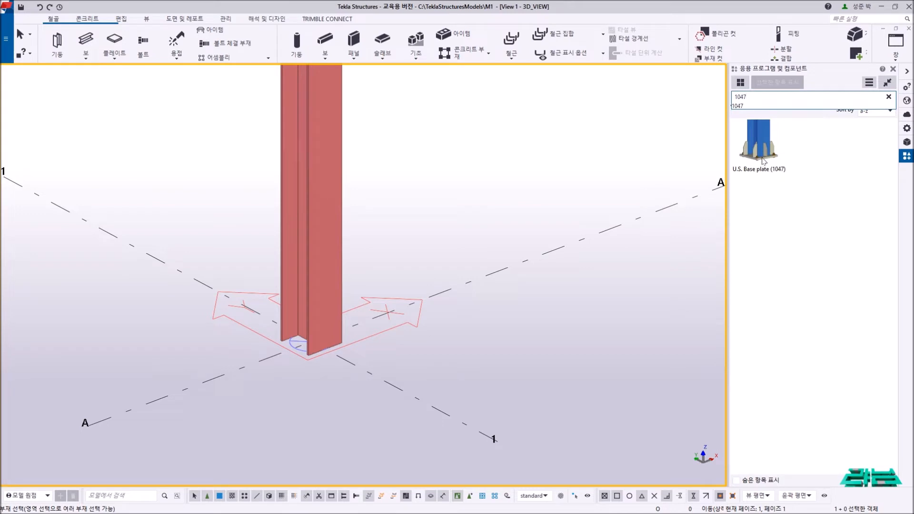
key("Return")
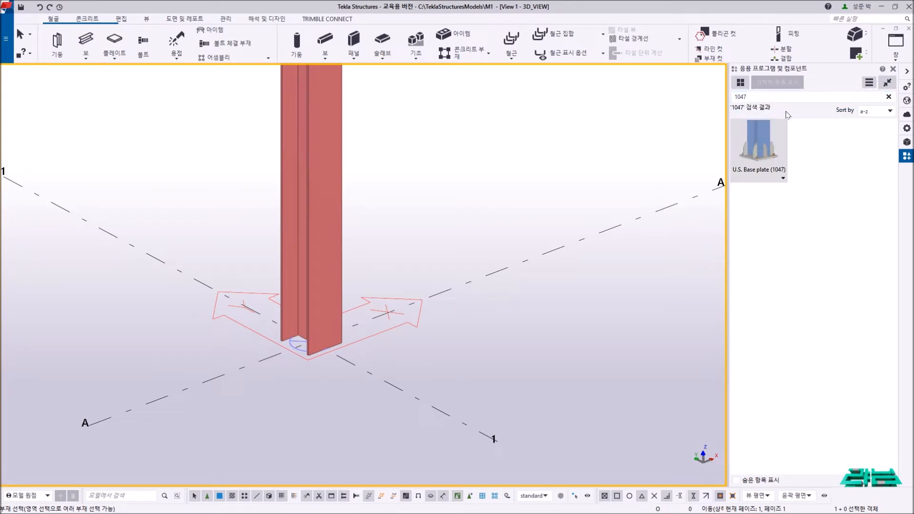
right_click(592, 159)
left_click(601, 164)
left_click(888, 97)
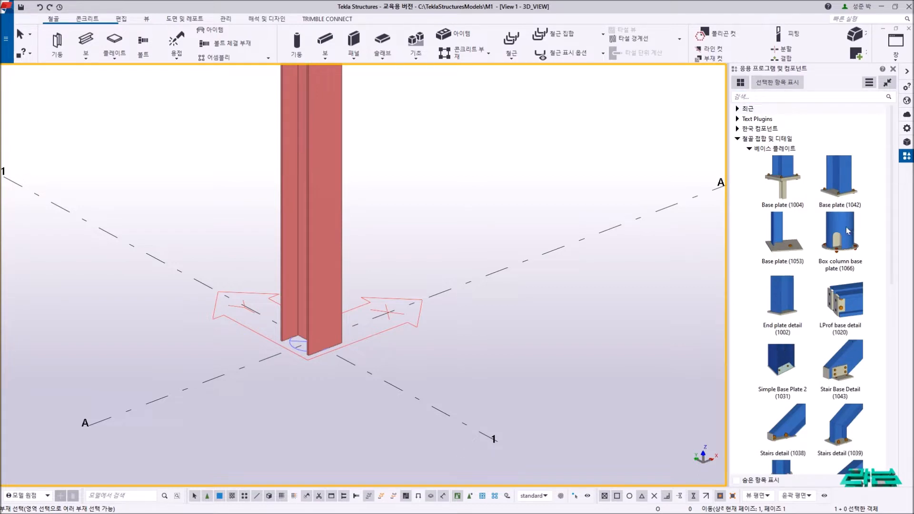
Find component 1047 in the catalog and place the U.S. Base plate (1047) at the foot of the A-1 column.
left_click(750, 98)
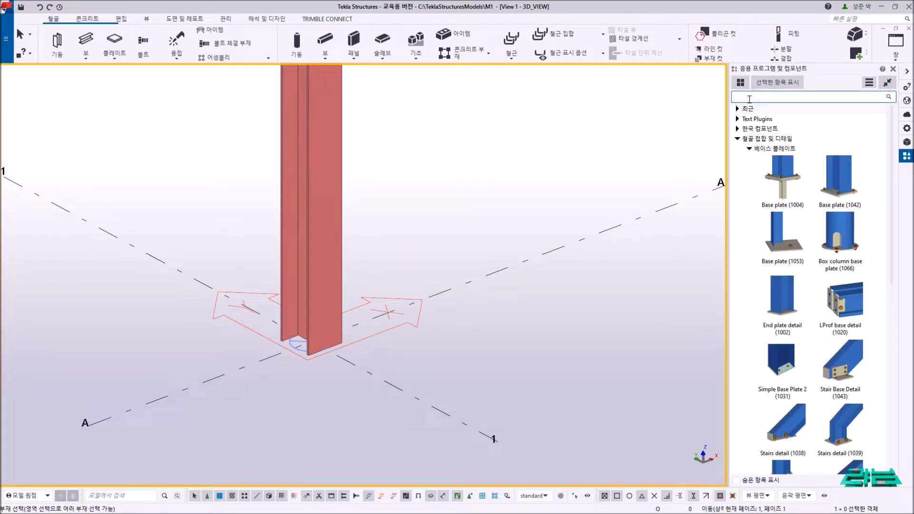
type("1047")
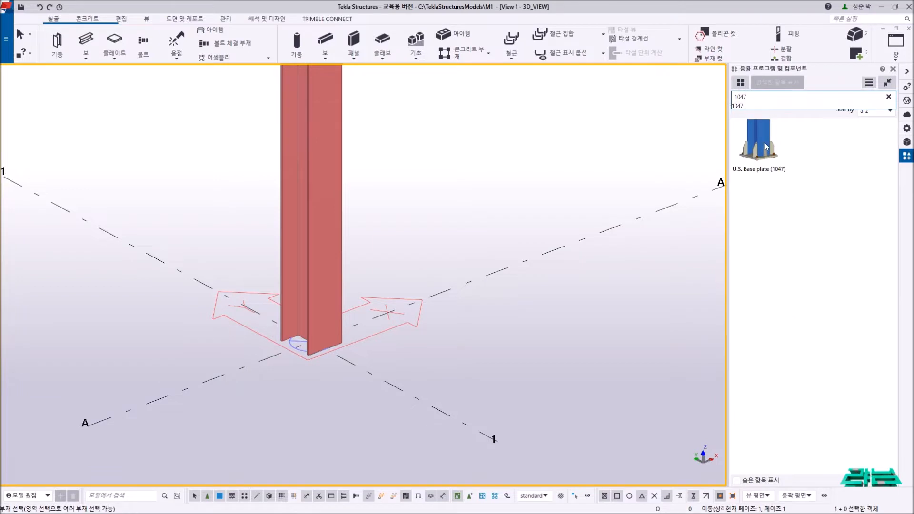
key("Return")
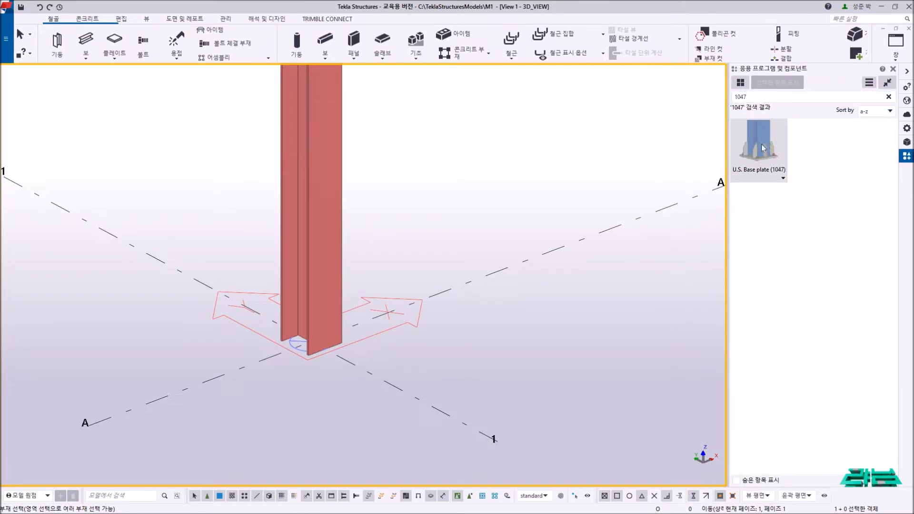
left_click(325, 232)
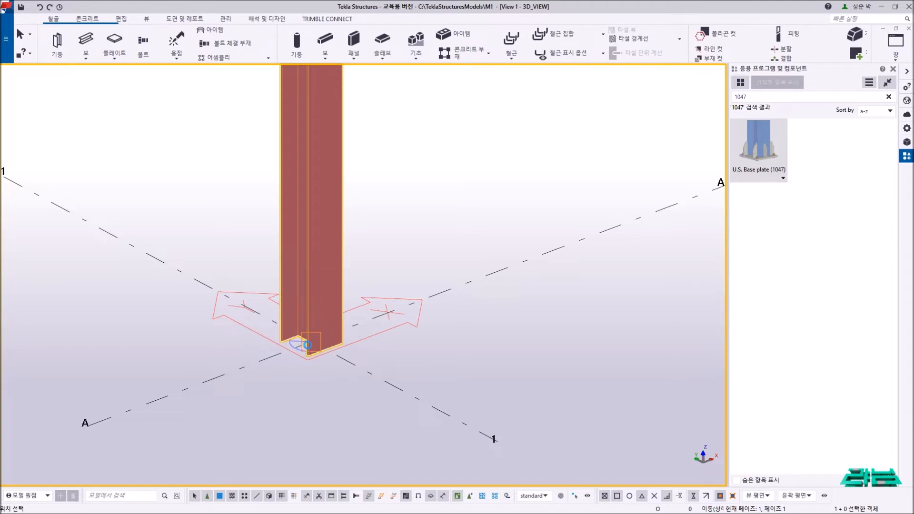
left_click(307, 344)
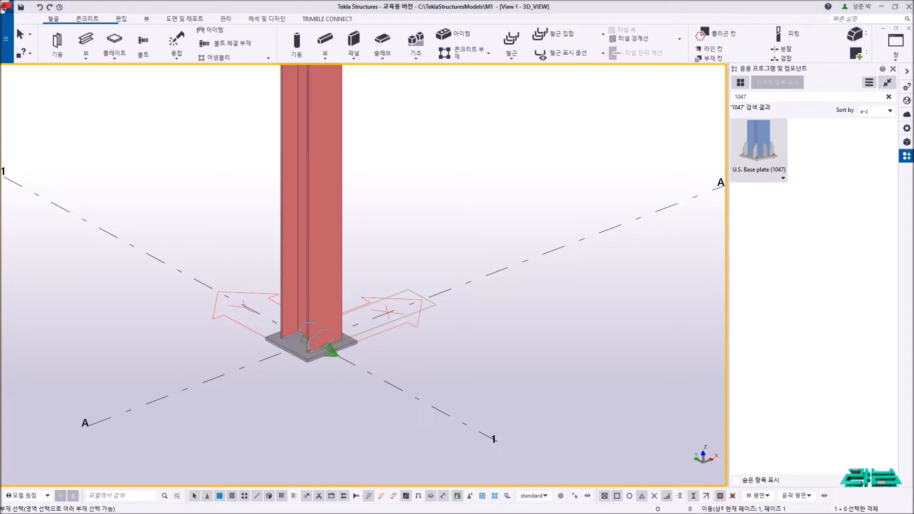
right_click(441, 166)
left_click(458, 170)
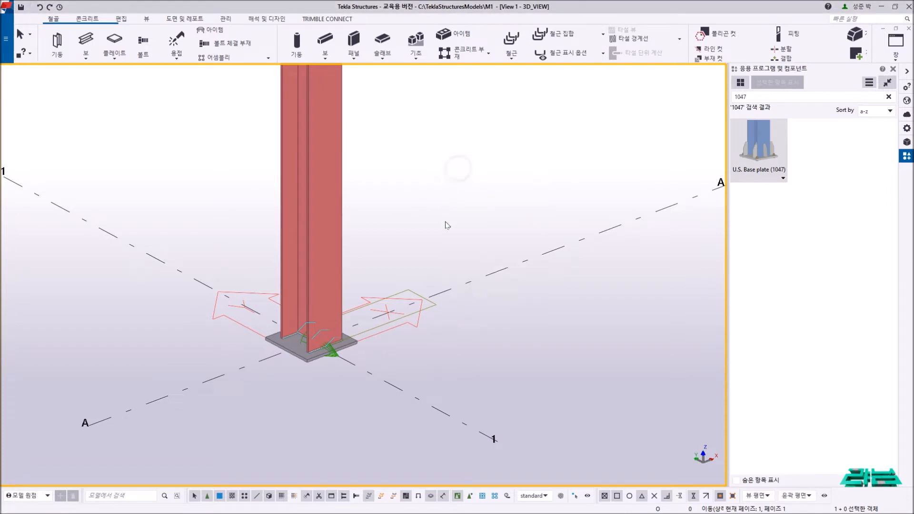
Open the properties of the U.S. Base plate (1047) on the A-1 column and arrange the dialog beside the plate.
scroll(330, 363, "up", 5)
middle_click_drag(304, 339, 327, 333, "ctrl")
double_click(334, 347)
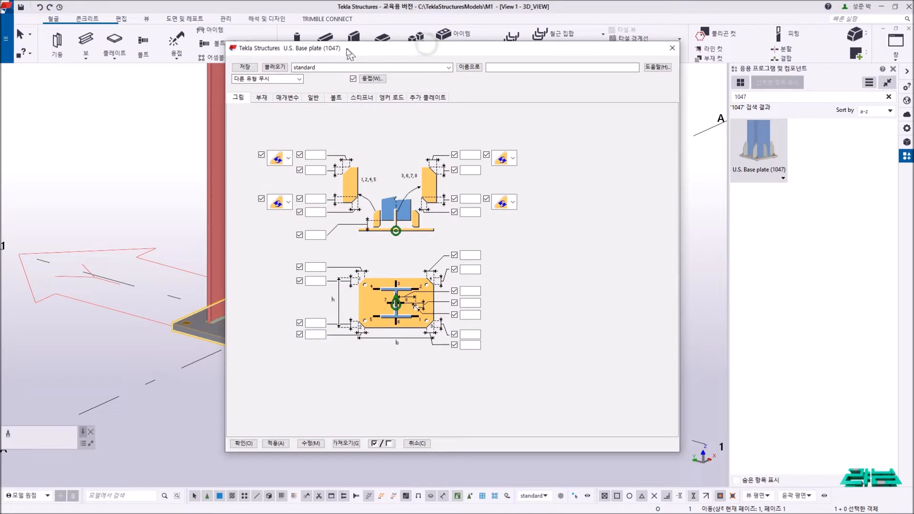
left_click_drag(427, 47, 679, 48)
middle_click_drag(416, 151, 372, 141)
middle_click_drag(297, 279, 286, 319, "ctrl")
scroll(377, 296, "up", 2)
right_click(442, 252)
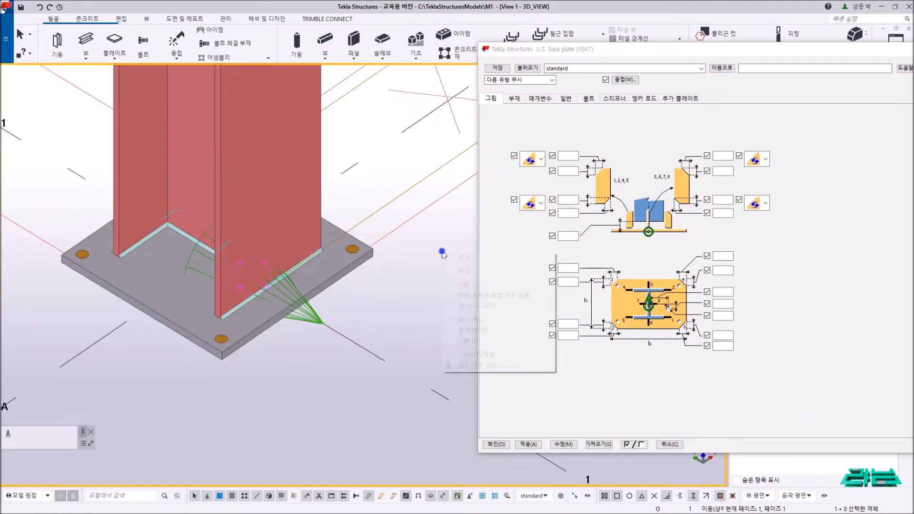
left_click(440, 258)
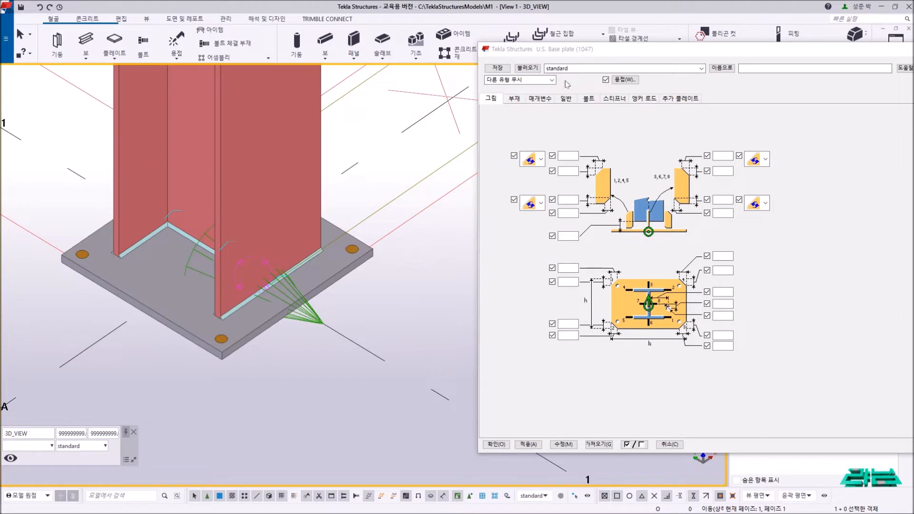
left_click_drag(577, 53, 523, 58)
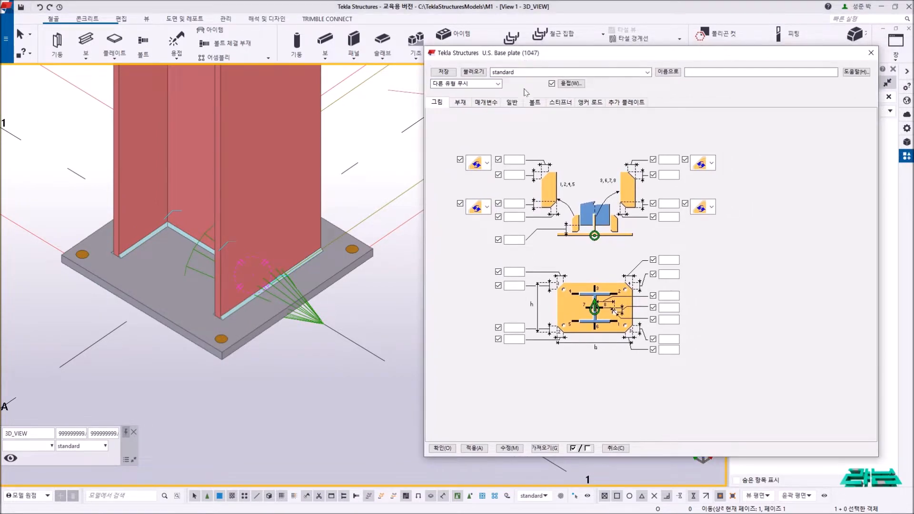
left_click(513, 160)
left_click(514, 203)
left_click(520, 270)
Switch to Chrome, search Google for "철골 접합상세", view the image results of steel connection details, and return to Tekla Structures.
mouse_move(270, 509)
left_click(268, 506)
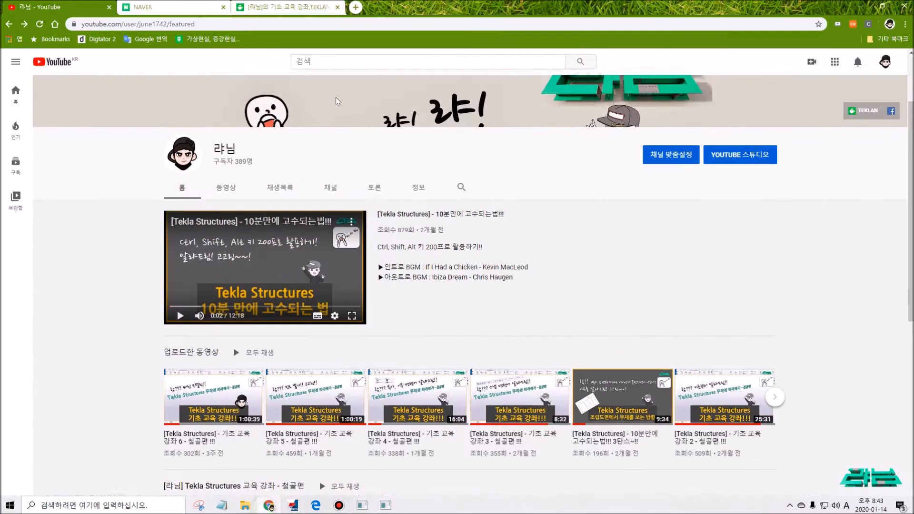
left_click(470, 7)
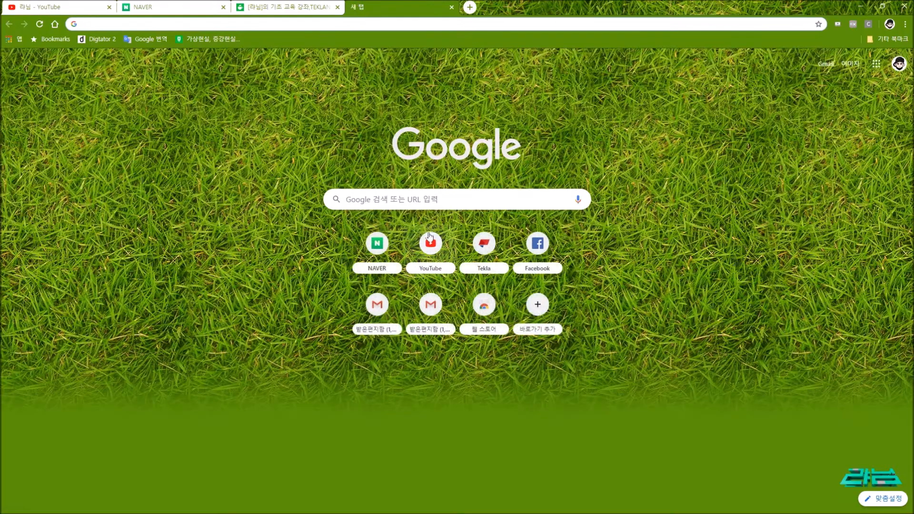
left_click(433, 197)
type("철골")
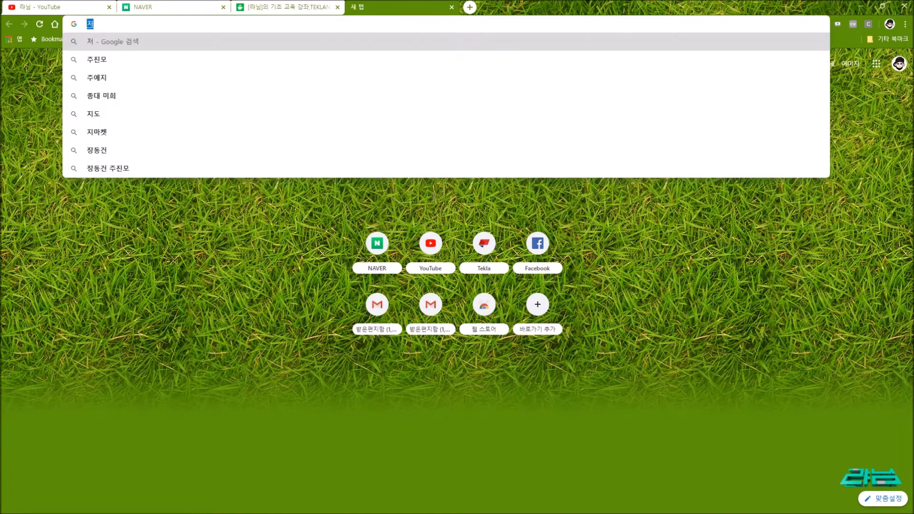
type(" 접합상세")
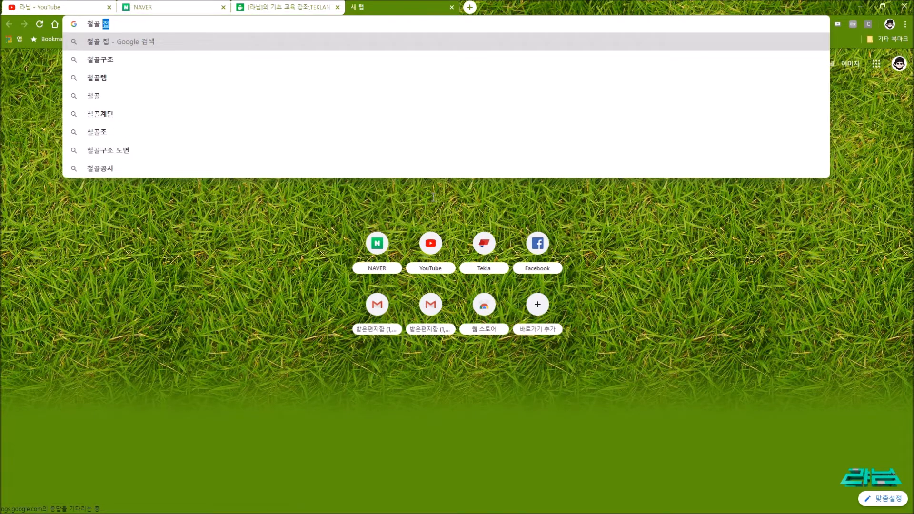
key("Return")
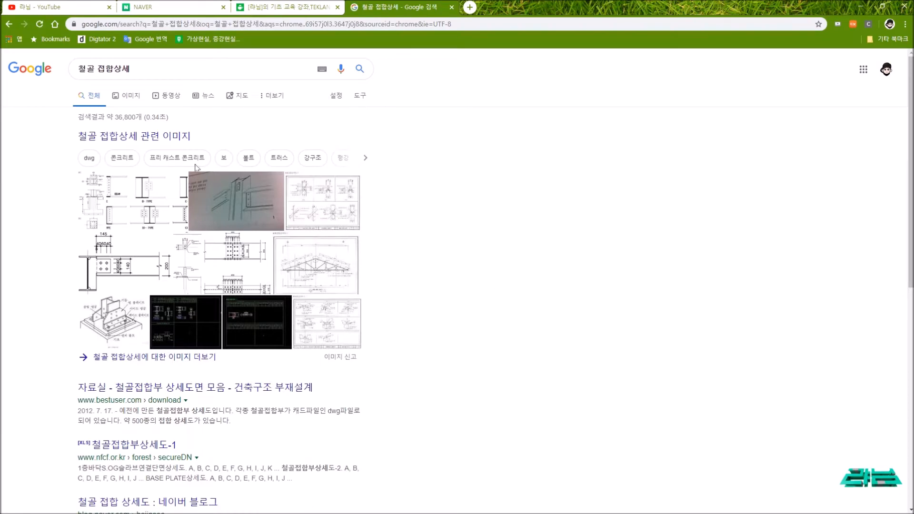
left_click(138, 135)
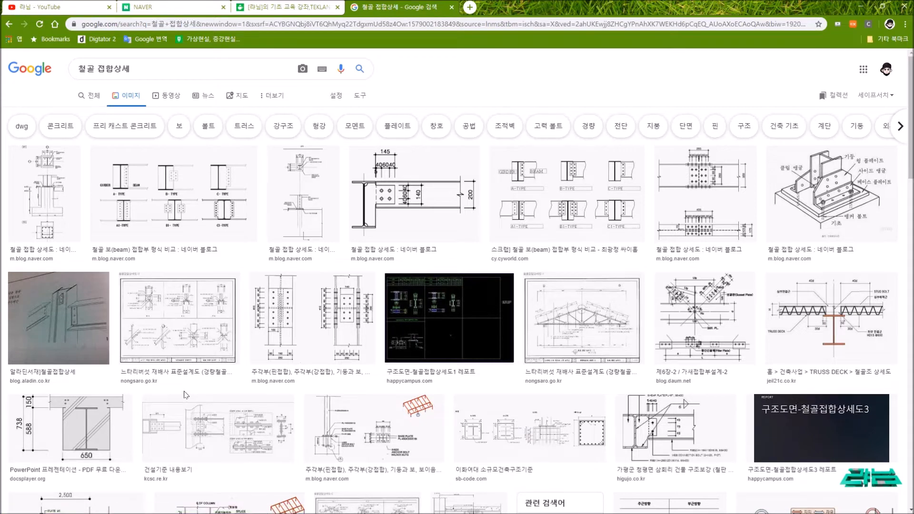
left_click(862, 6)
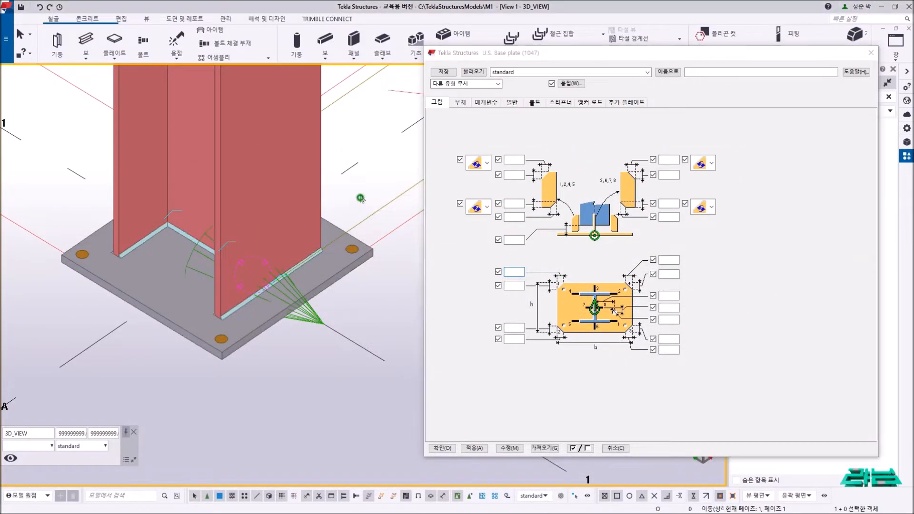
left_click(311, 324)
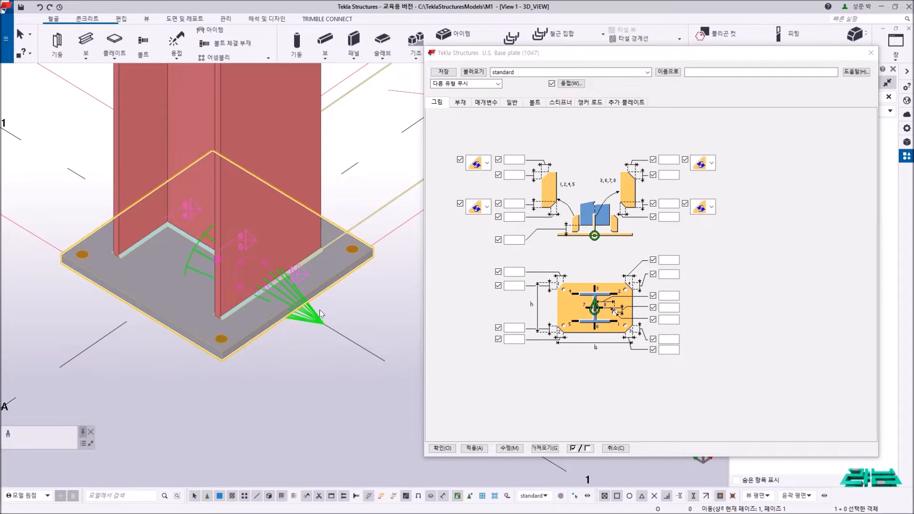
left_click(349, 308)
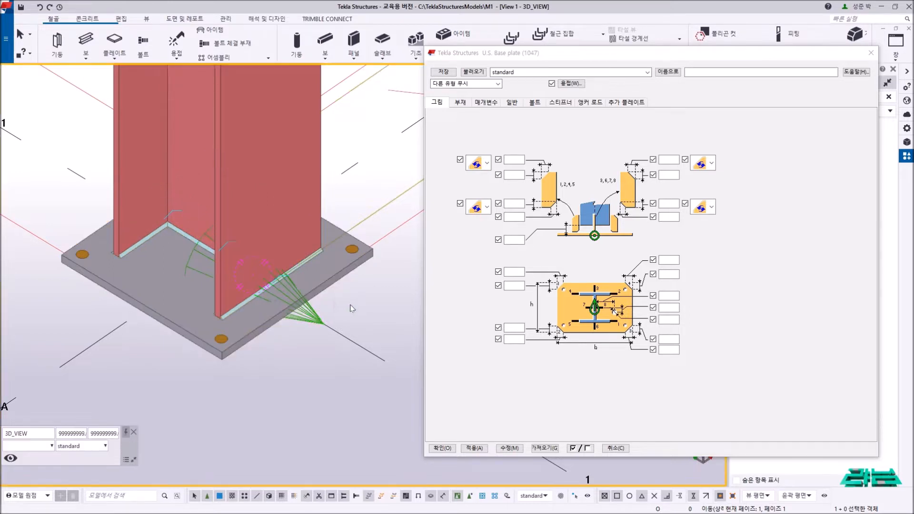
left_click(439, 104)
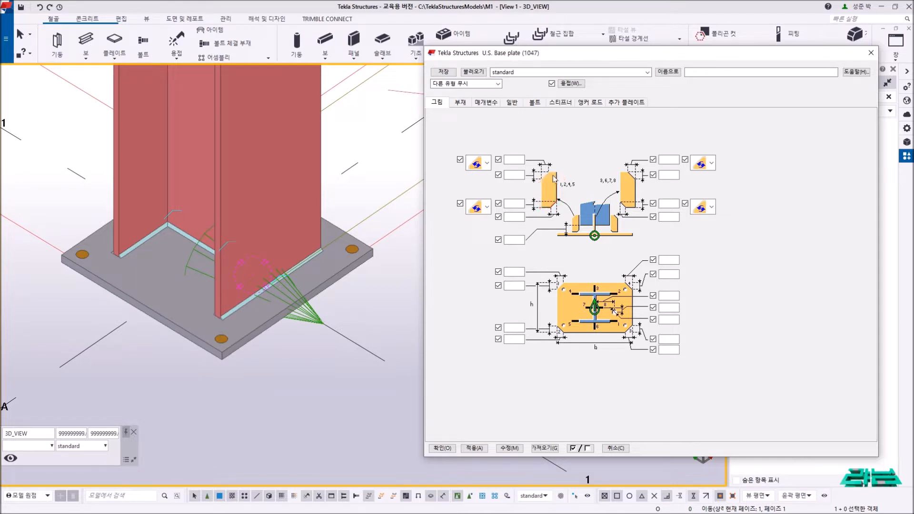
Set the stiffener positions (스티프너 위치) of the A-1 column's base plate component to 7 8 and modify the component.
left_click(291, 323)
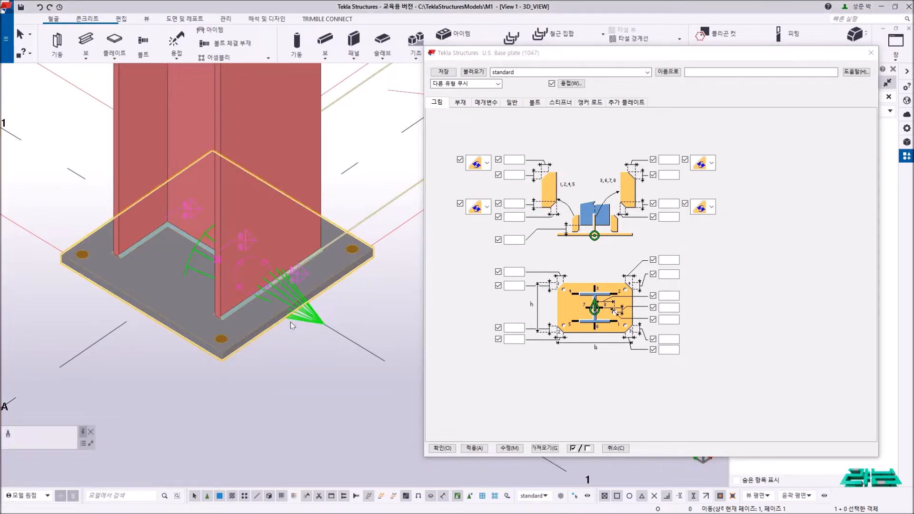
middle_click_drag(290, 322, 267, 283, "ctrl")
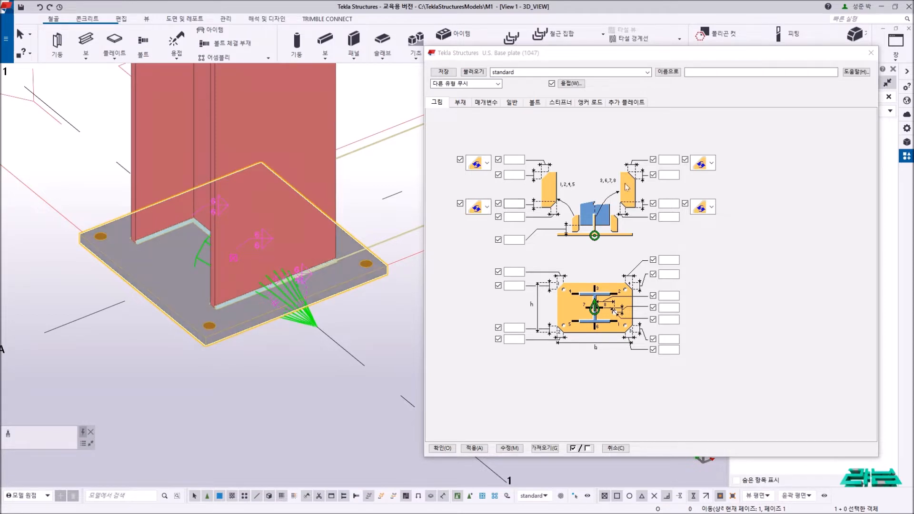
left_click(833, 216)
left_click(489, 103)
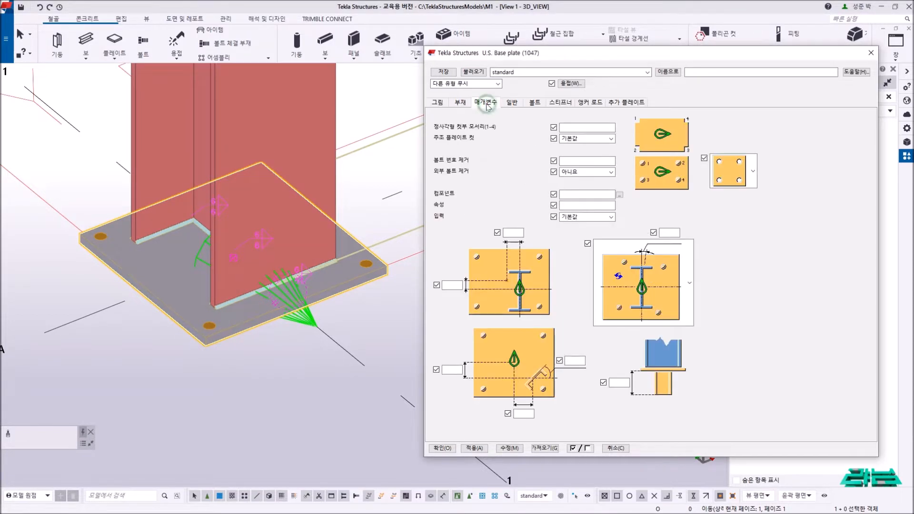
left_click(557, 103)
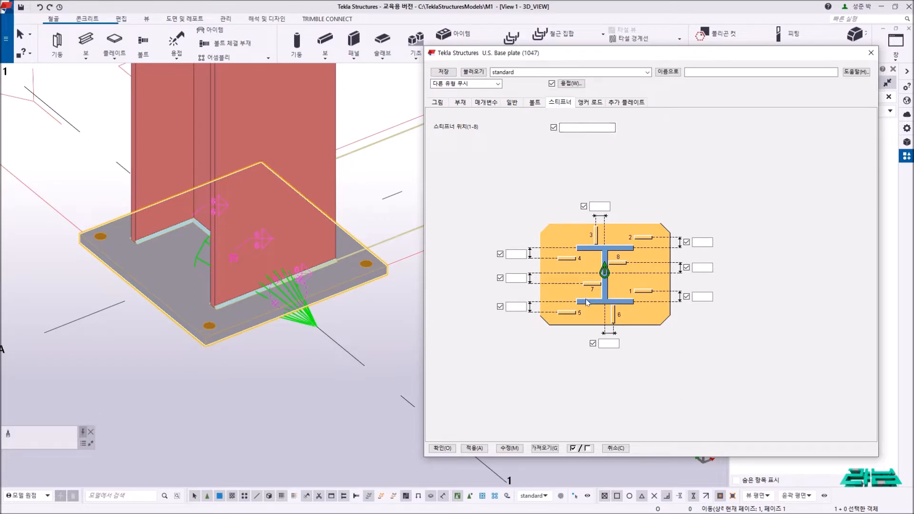
mouse_move(600, 294)
left_mouse_down()
mouse_move(578, 288)
mouse_move(608, 262)
mouse_move(617, 269)
left_mouse_up()
left_click(574, 127)
type("7 8")
left_click(510, 448)
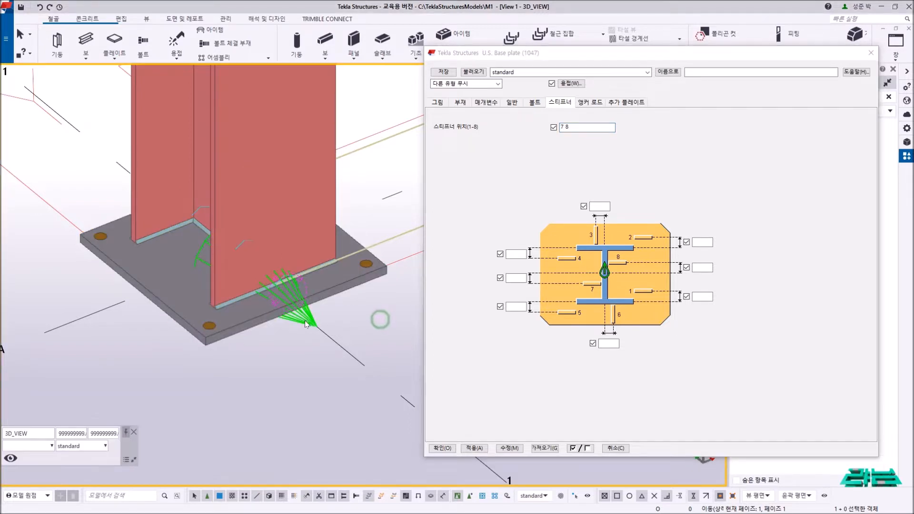
left_click(516, 450)
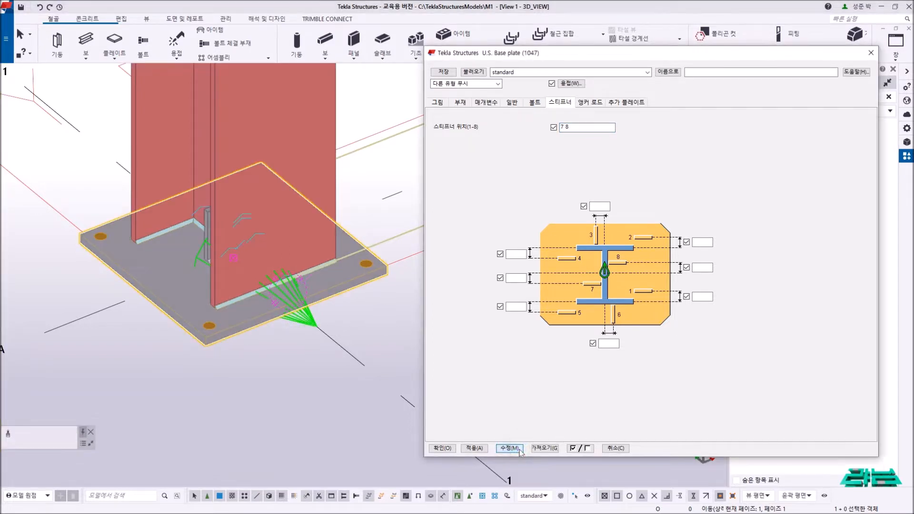
Inspect the stiffener on the column web above the base plate from several angles, then clear the selection.
middle_click_drag(263, 329, 257, 338)
scroll(203, 250, "up", 6)
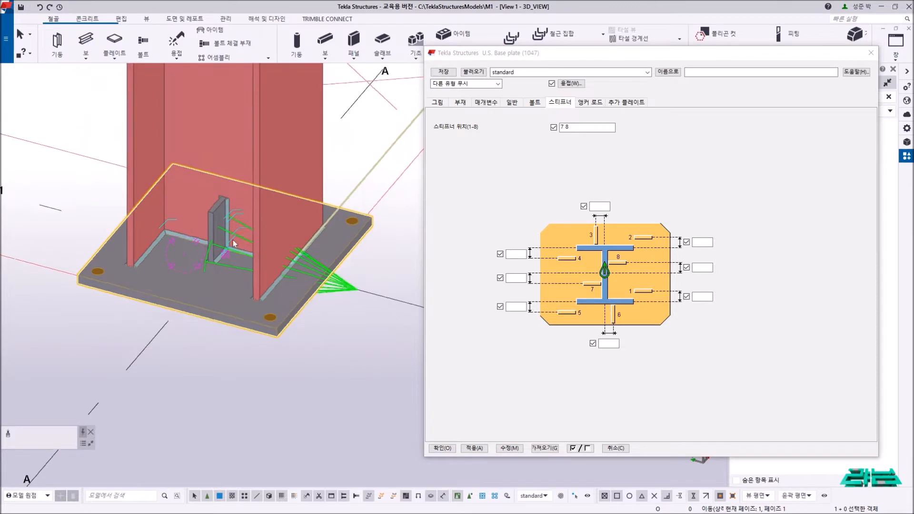
scroll(223, 216, "down", 4)
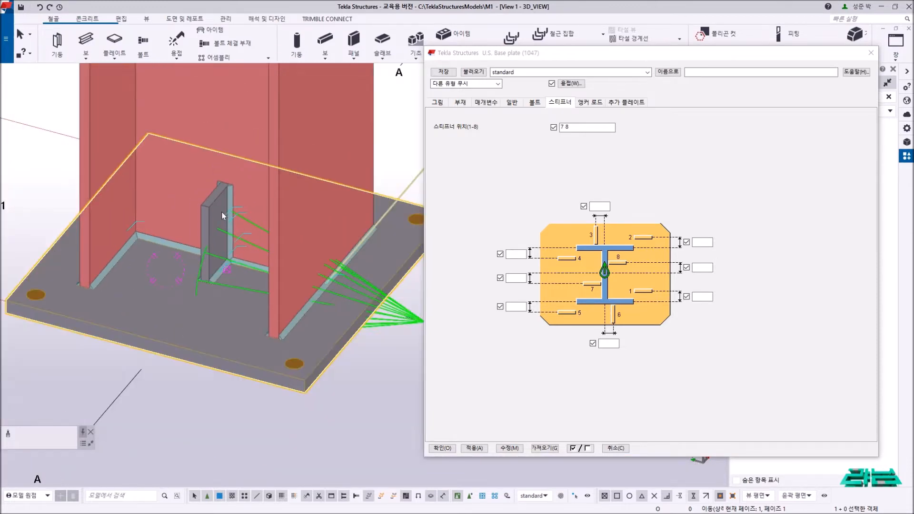
scroll(223, 215, "up", 2)
scroll(228, 215, "down", 4)
middle_click_drag(238, 213, 213, 233, "ctrl")
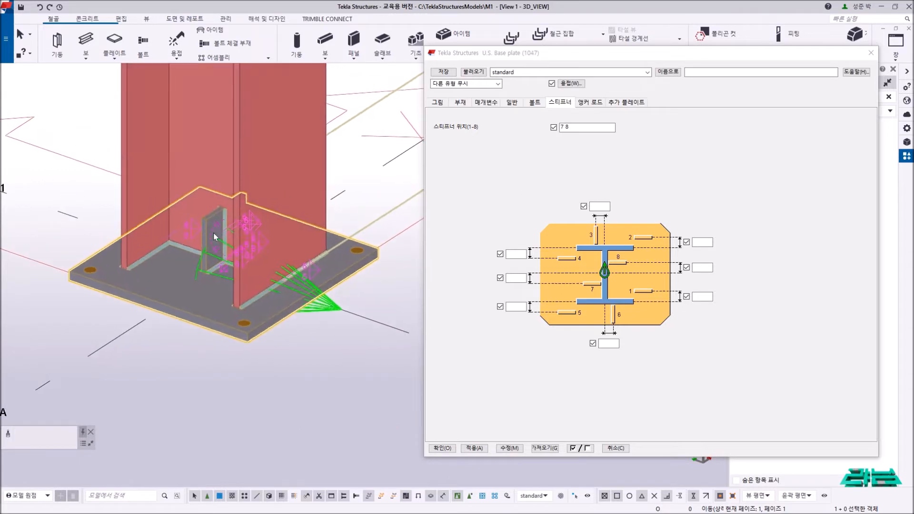
left_click(291, 335)
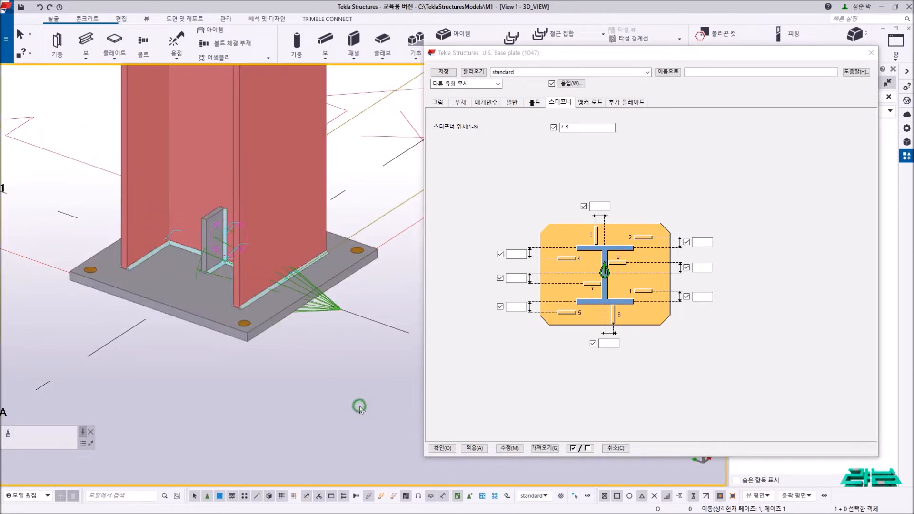
Select the web stiffener as an individual part, show its dimensions with direct modification, and bring up the component's picture parameters (그림).
left_click(471, 495)
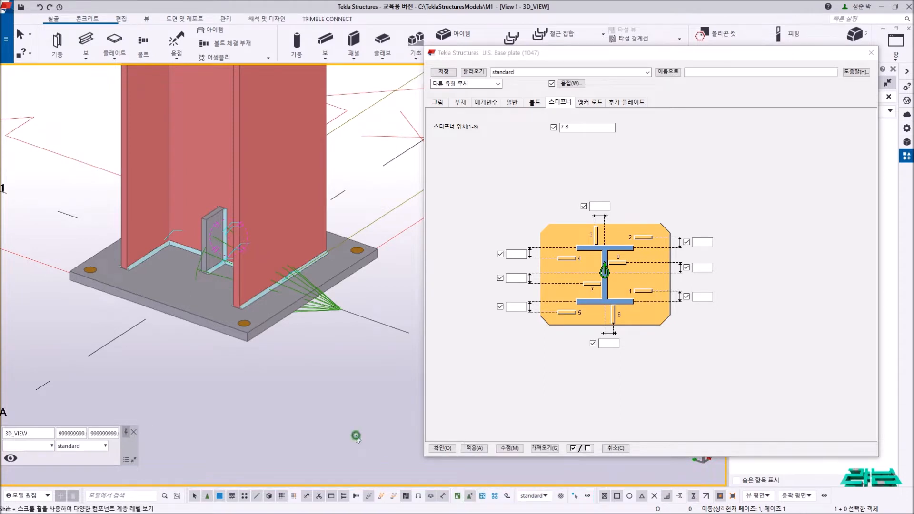
scroll(214, 217, "up", 5)
left_click(215, 218)
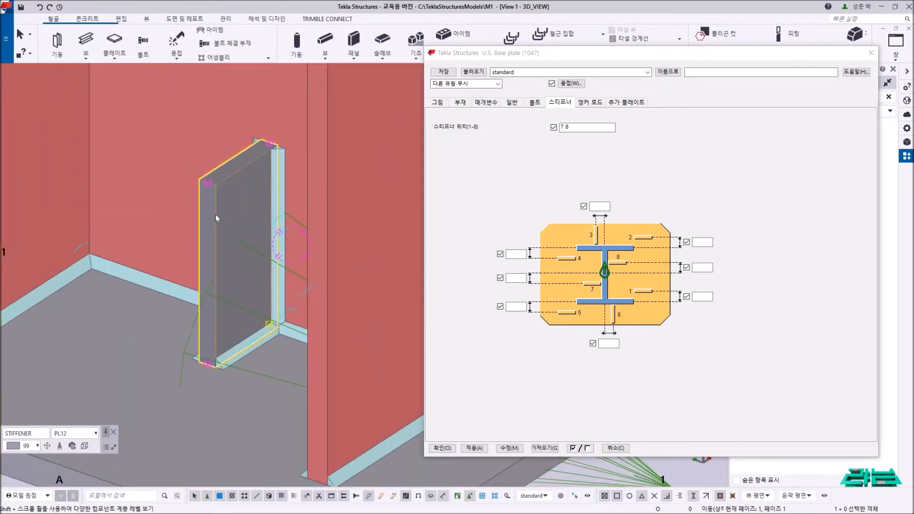
scroll(216, 215, "down", 3)
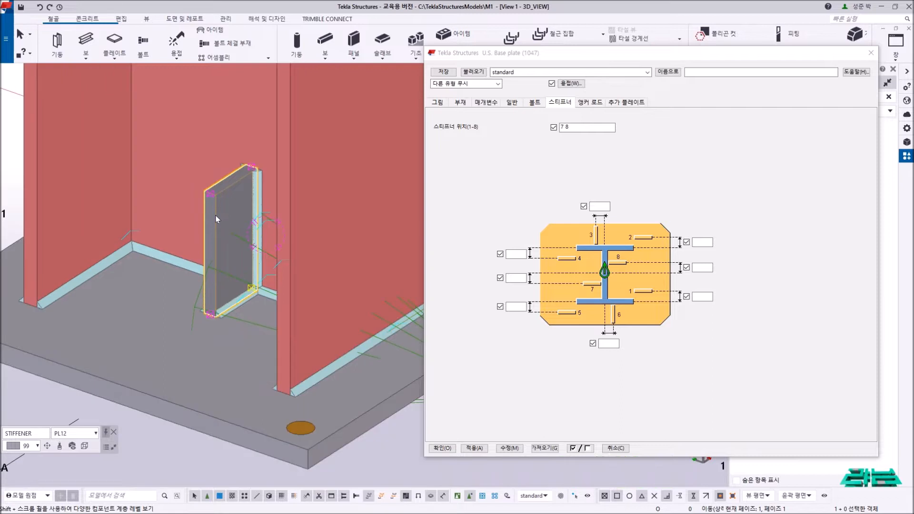
left_click(575, 498)
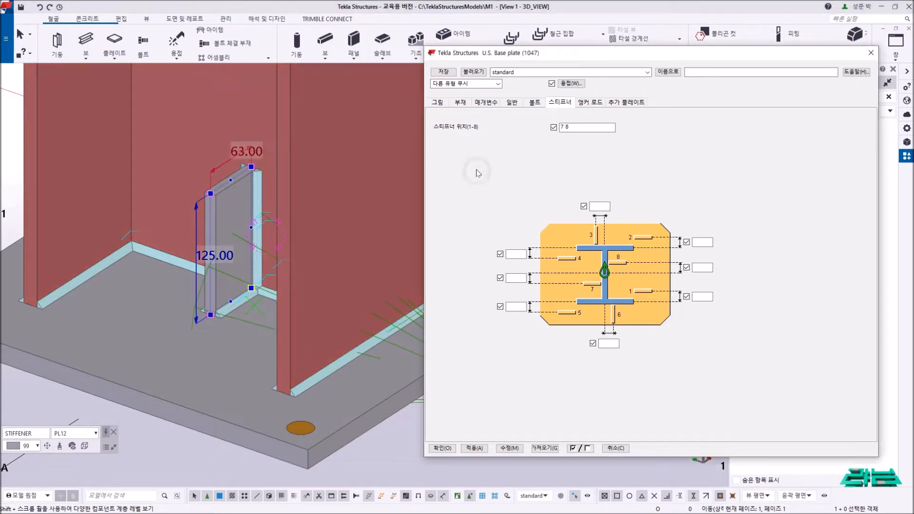
left_click(437, 102)
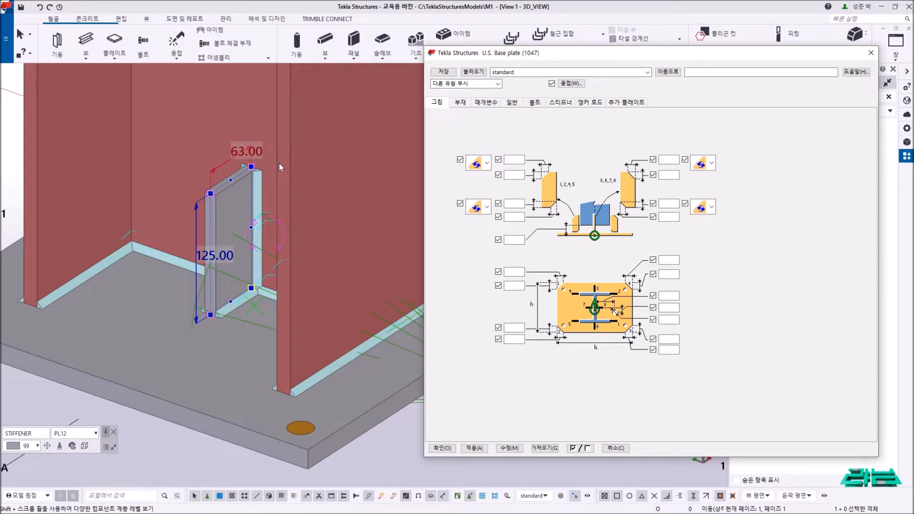
left_click(508, 175)
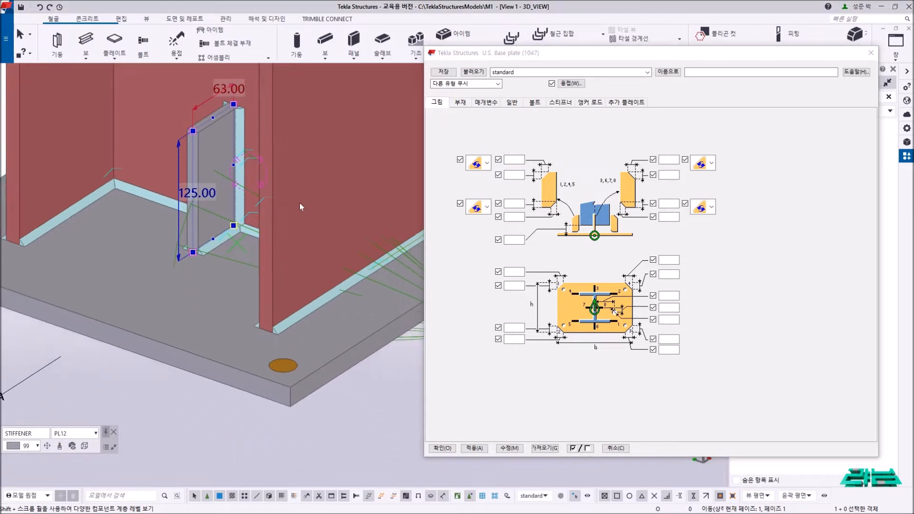
Measure the horizontal distance from the column's flange tip to its web face at the base plate.
middle_click_drag(301, 204, 283, 142)
right_click(389, 371)
key("Escape")
scroll(193, 286, "up", 4)
left_click(469, 72)
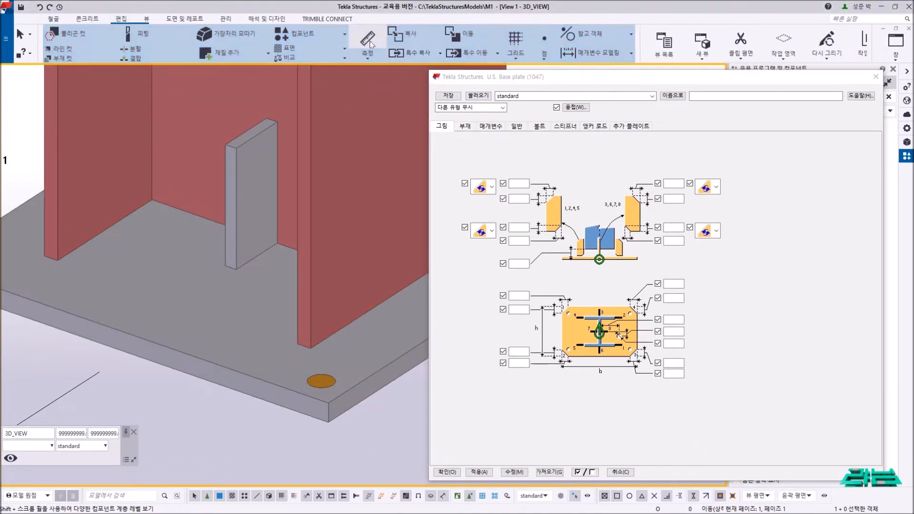
left_click(367, 40)
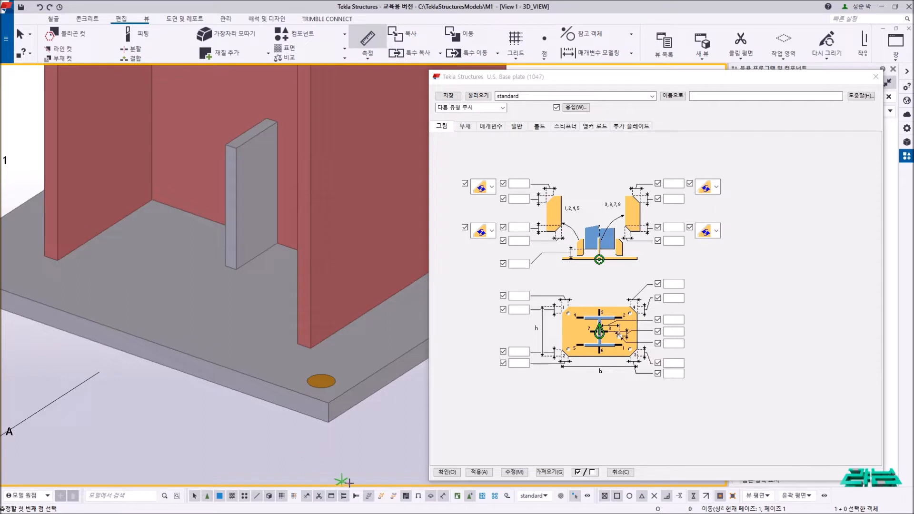
left_click(732, 495)
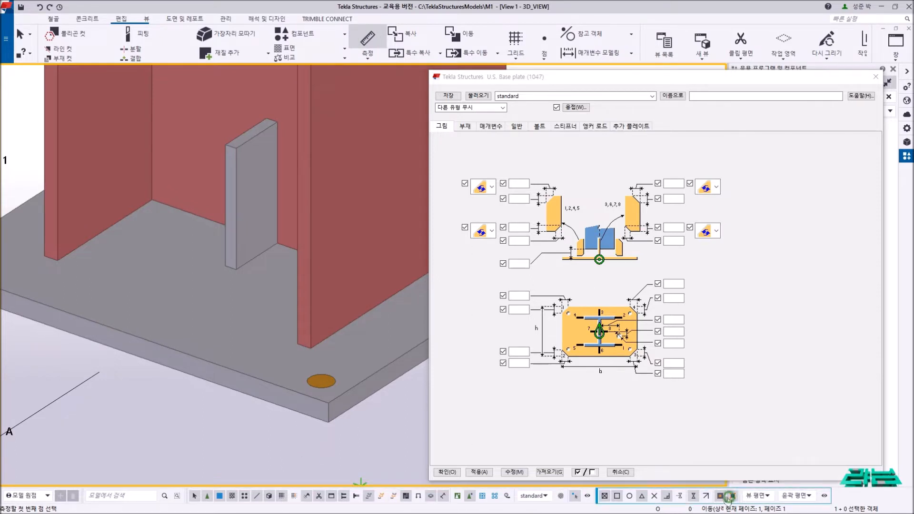
left_click(57, 259)
left_click(149, 203)
right_click(177, 231)
left_click(177, 231)
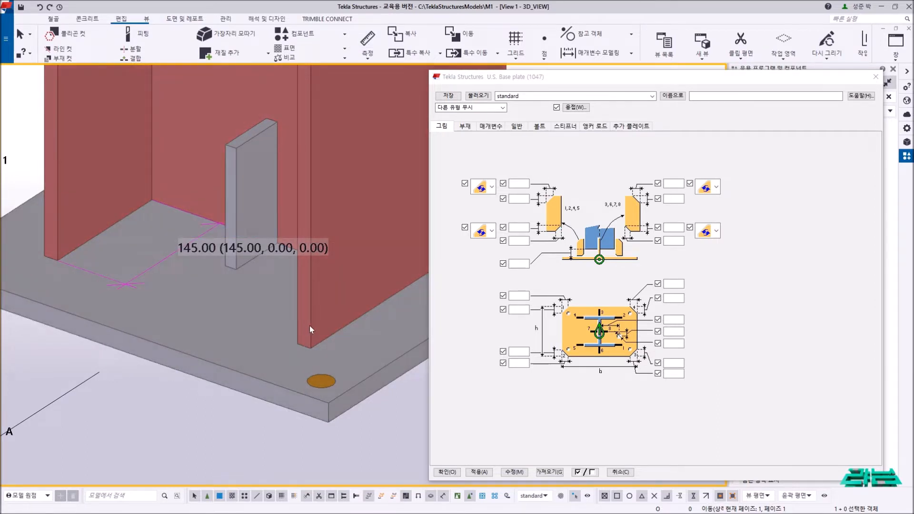
In the base plate component's part parameters (부재), set the plate (플레이트) thickness t to 24.
left_click_drag(635, 84, 609, 77)
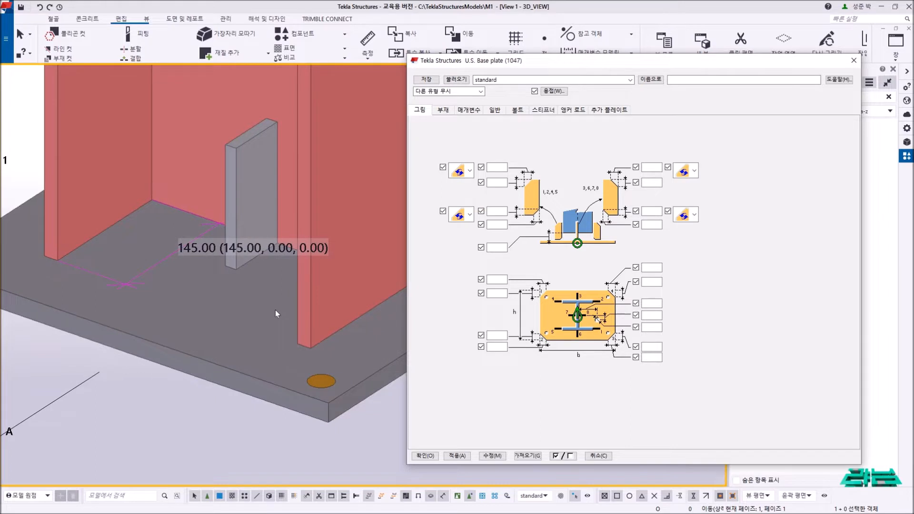
scroll(276, 309, "down", 2)
left_click(263, 333)
left_click(257, 226)
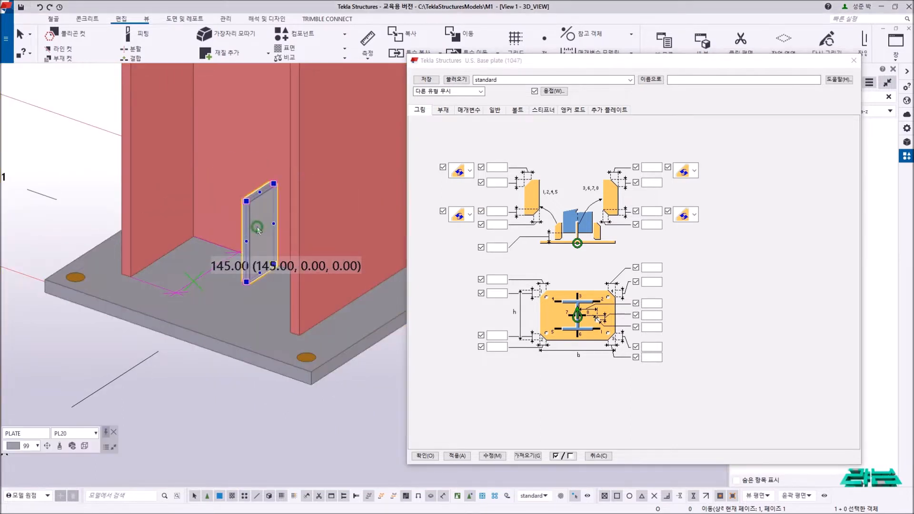
left_click(248, 376)
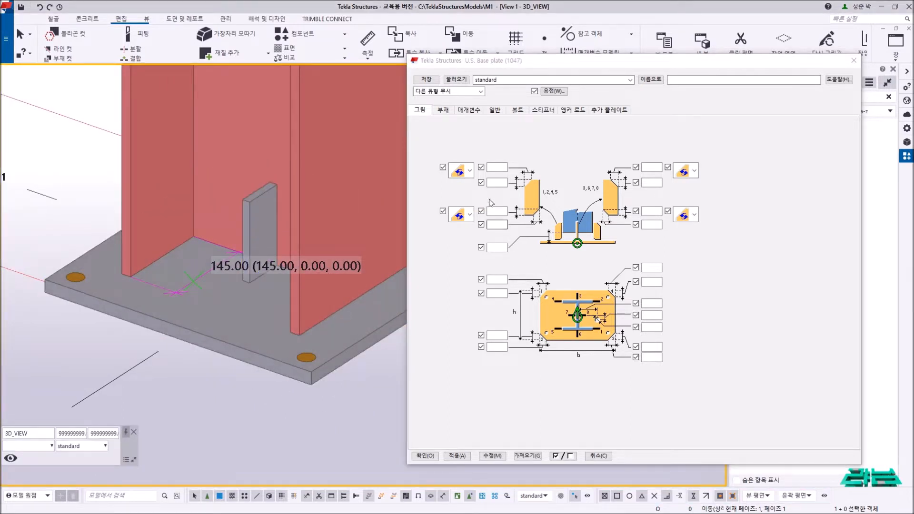
left_click(471, 131)
left_click(443, 111)
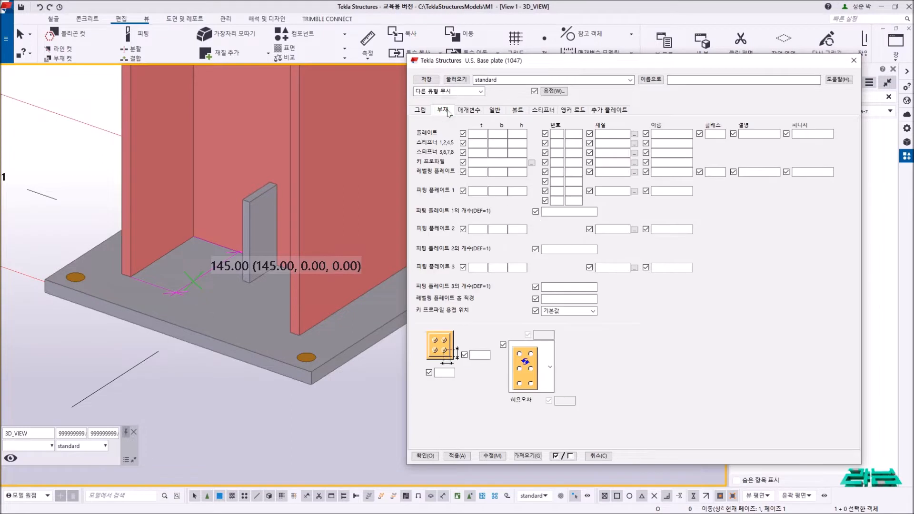
left_click(475, 135)
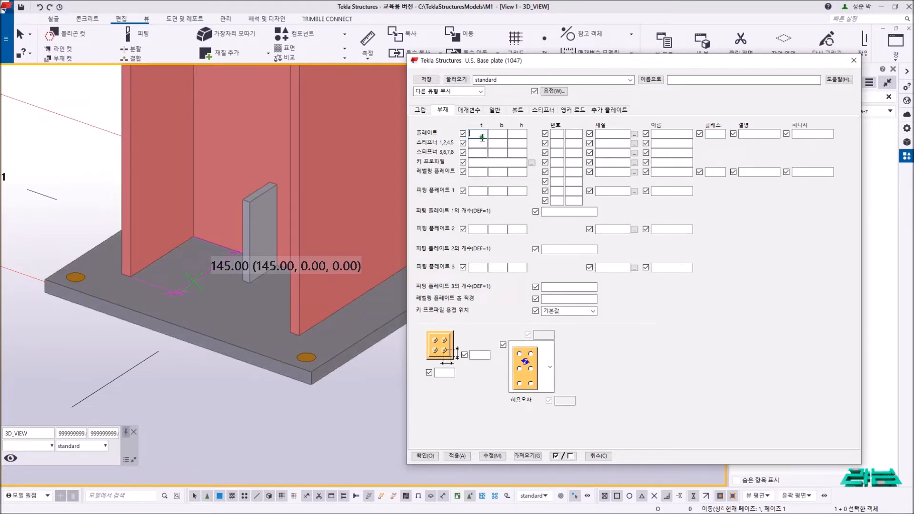
key("Tab")
left_click(523, 136)
left_click(498, 135)
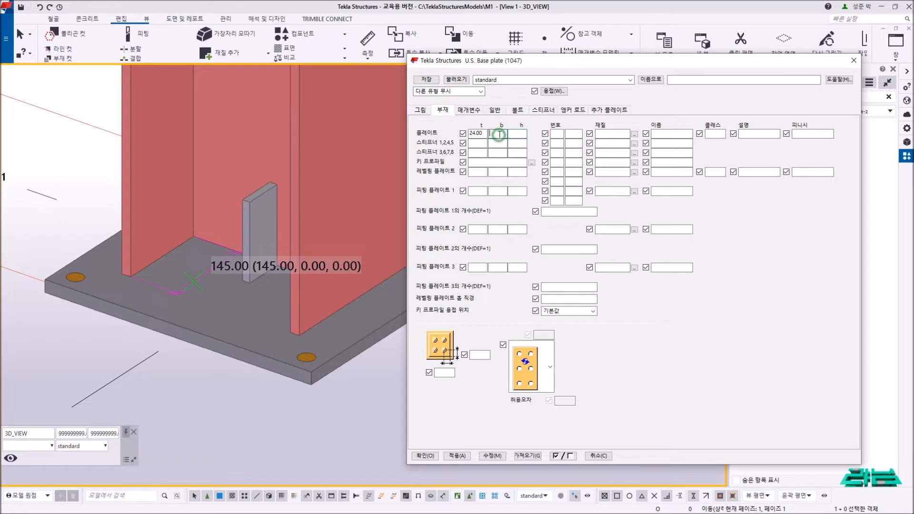
Set the base plate's width b and height h to 340 each and modify the component on the A-1 column.
scroll(301, 210, "down", 2)
middle_click_drag(306, 211, 270, 242)
left_click(287, 219)
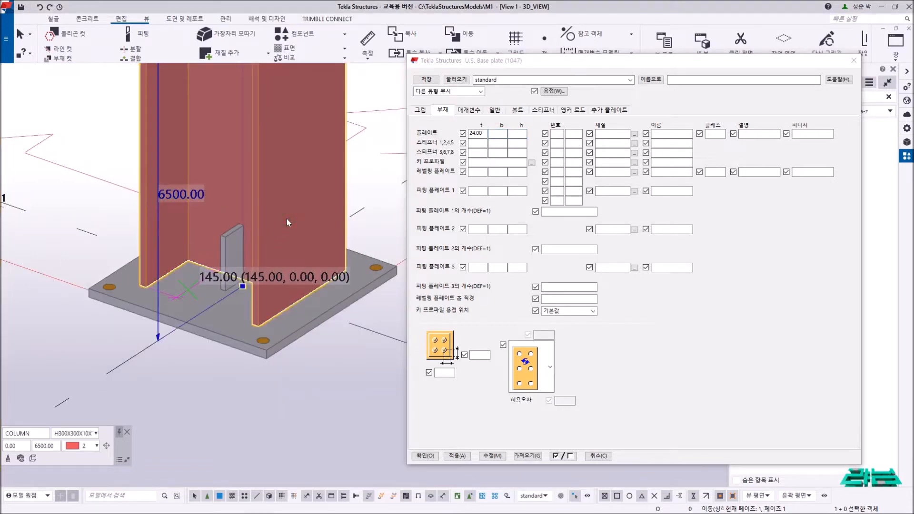
left_click(500, 136)
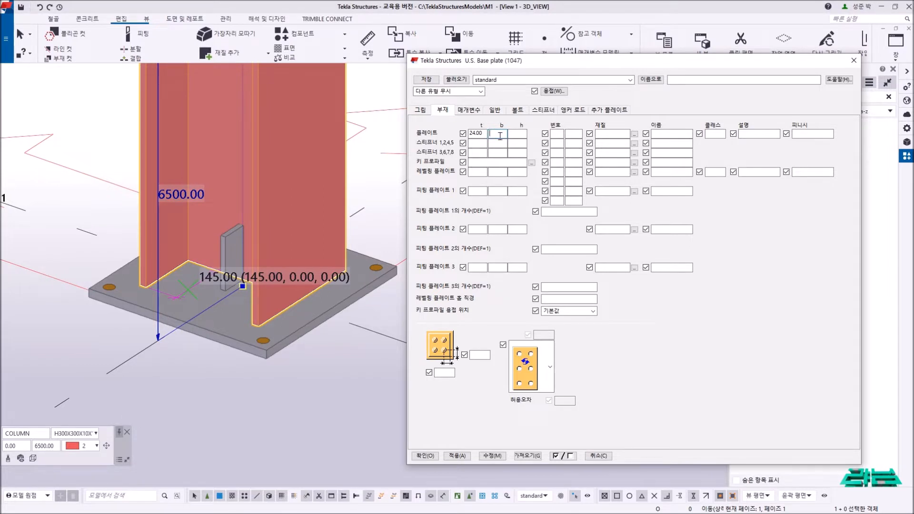
type("340")
key("Tab")
type("340")
left_click(333, 376)
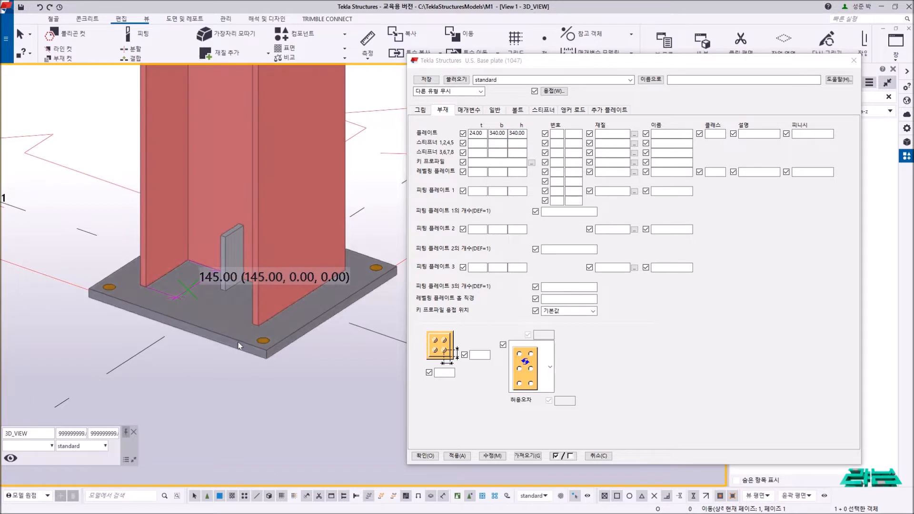
left_click(332, 309)
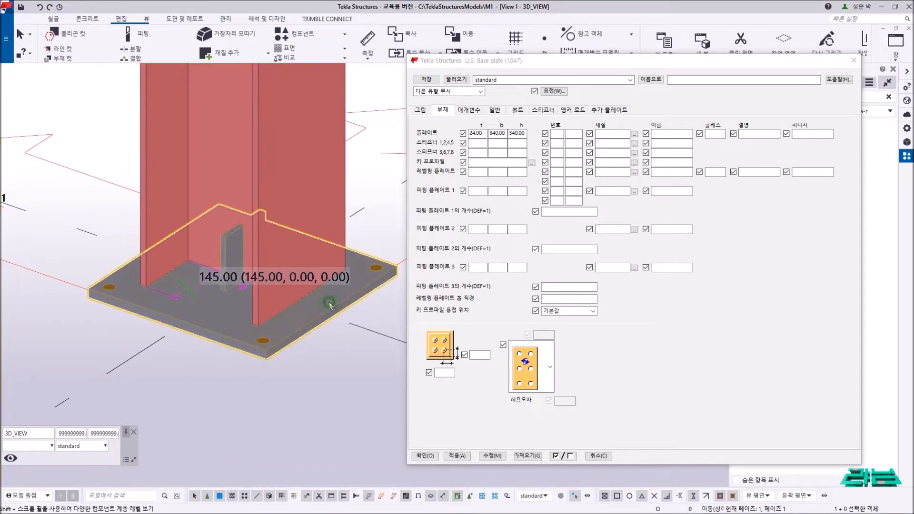
left_click(490, 457)
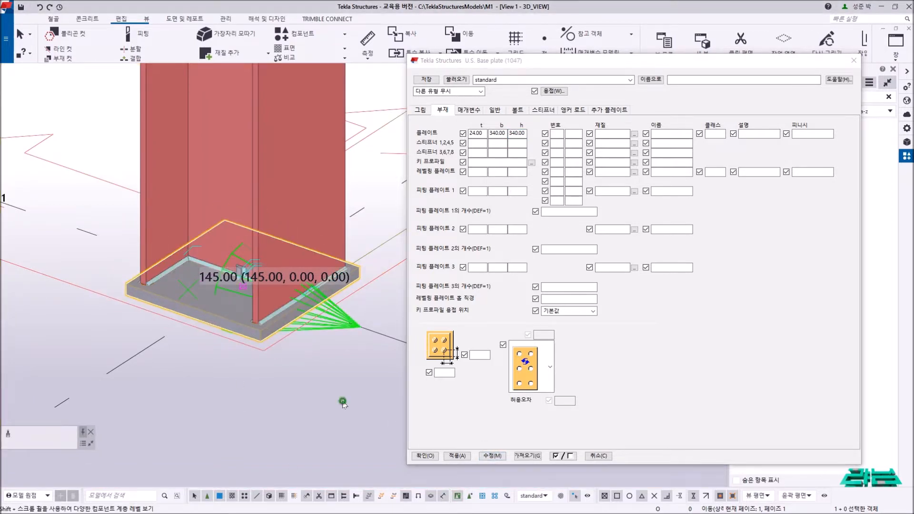
scroll(243, 299, "up", 5)
scroll(243, 298, "up", 4)
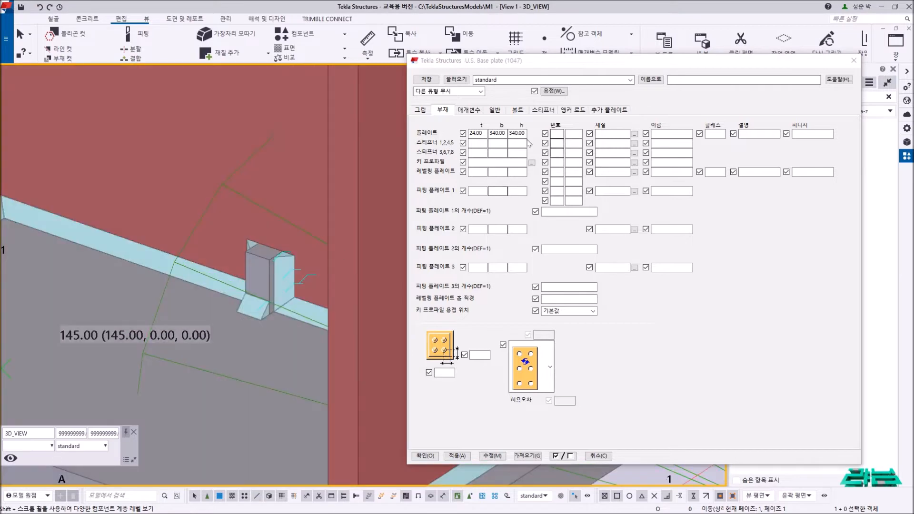
Reselect the base plate component and give the plate the number BP 1, material SS275 and name PLATE.
left_click(504, 135)
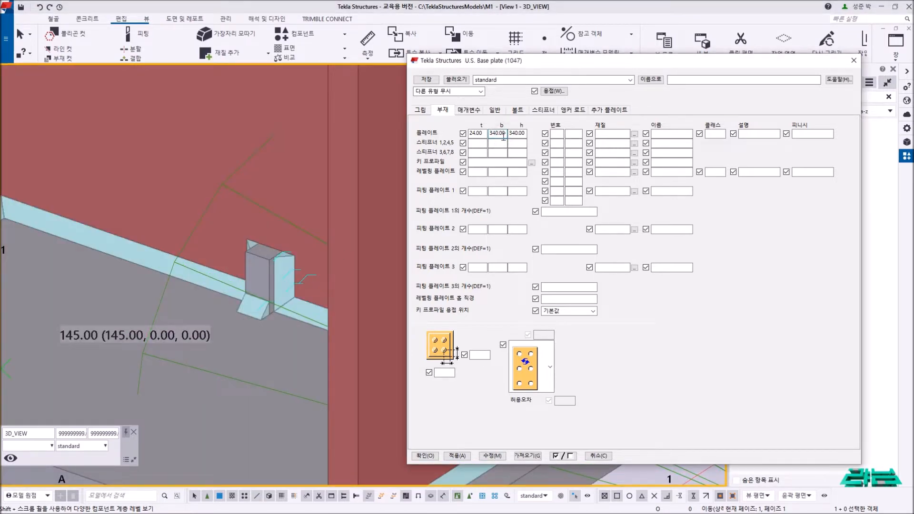
scroll(250, 219, "down", 5)
mouse_move(257, 245)
middle_mouse_down("ctrl")
mouse_move(279, 246)
mouse_move(284, 270)
middle_mouse_up("ctrl")
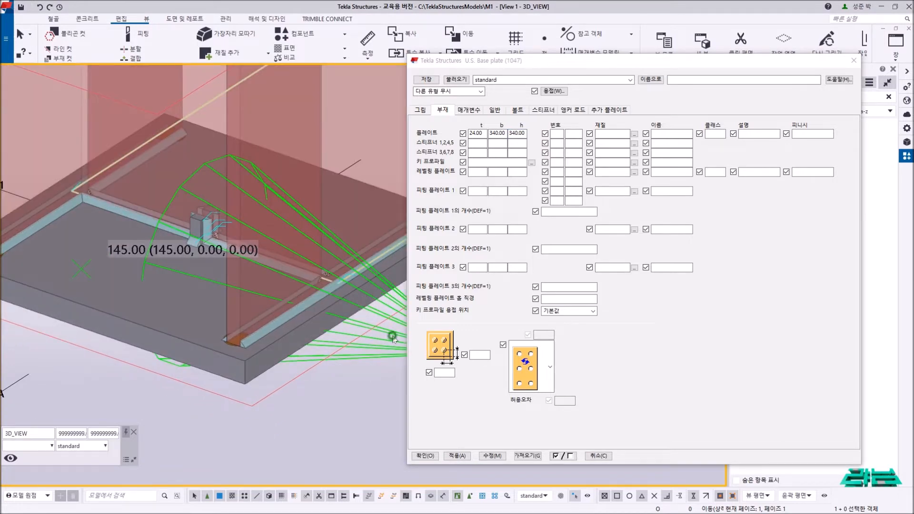
left_click(393, 339)
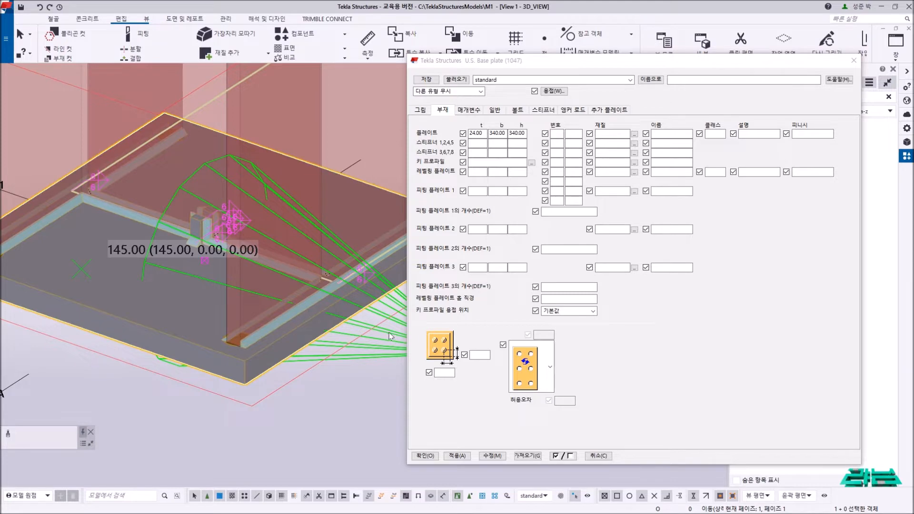
left_click(555, 133)
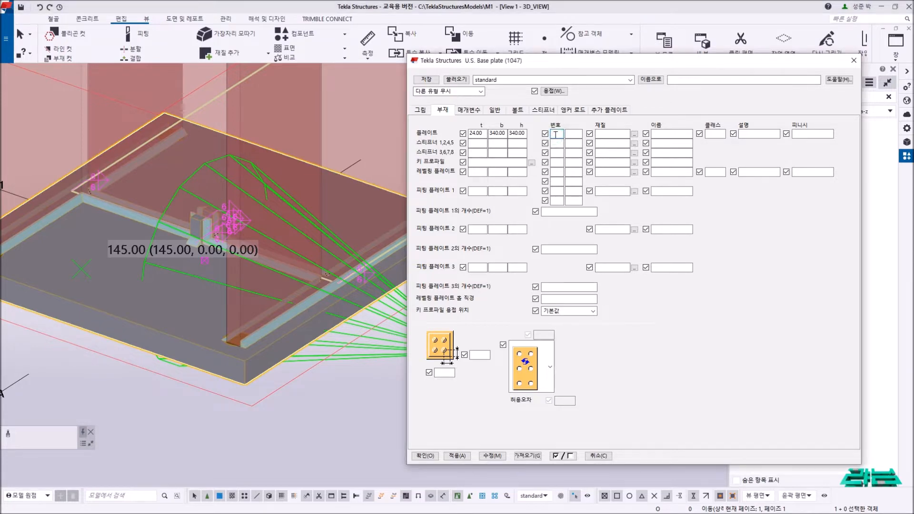
type("BP")
left_click(567, 136)
type("1")
left_click(612, 134)
type("SS275")
left_click(665, 136)
double_click(675, 132)
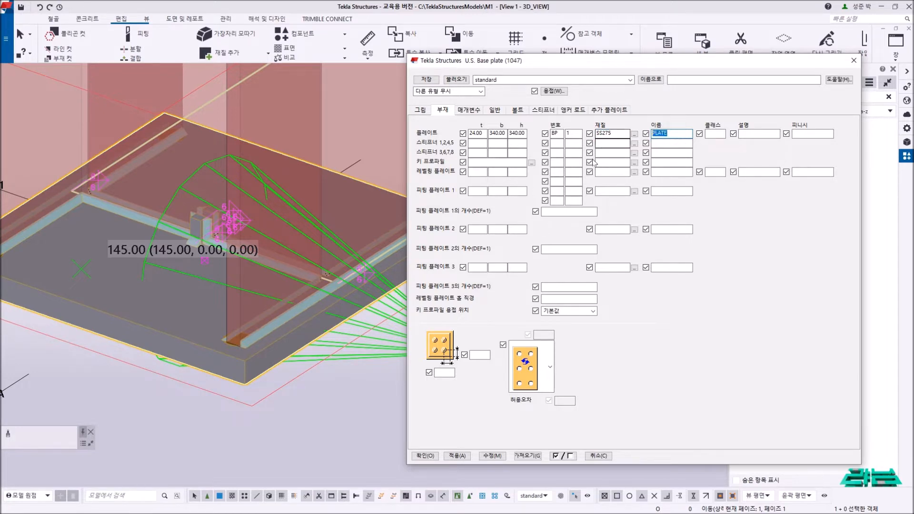
Set the thickness t to 12 for both stiffener groups, 1,2,4,5 and 3,6,7,8.
left_click(479, 143)
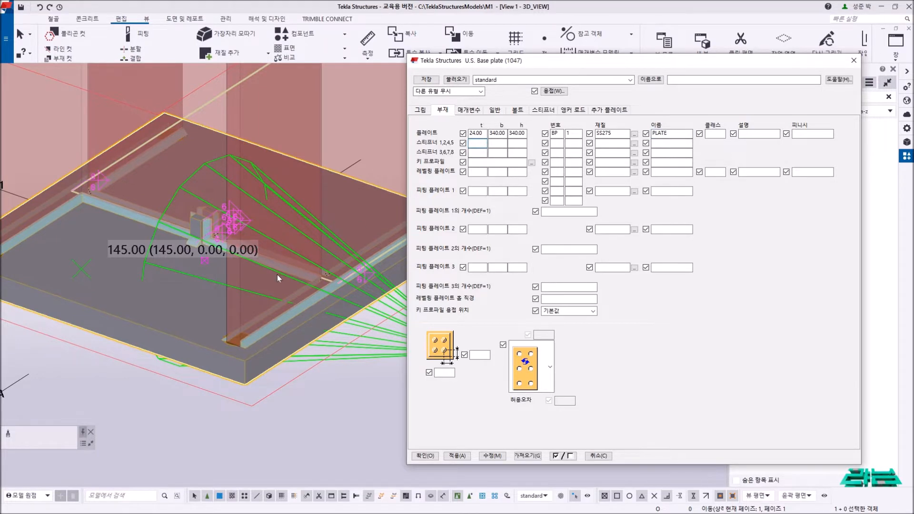
left_click(276, 130)
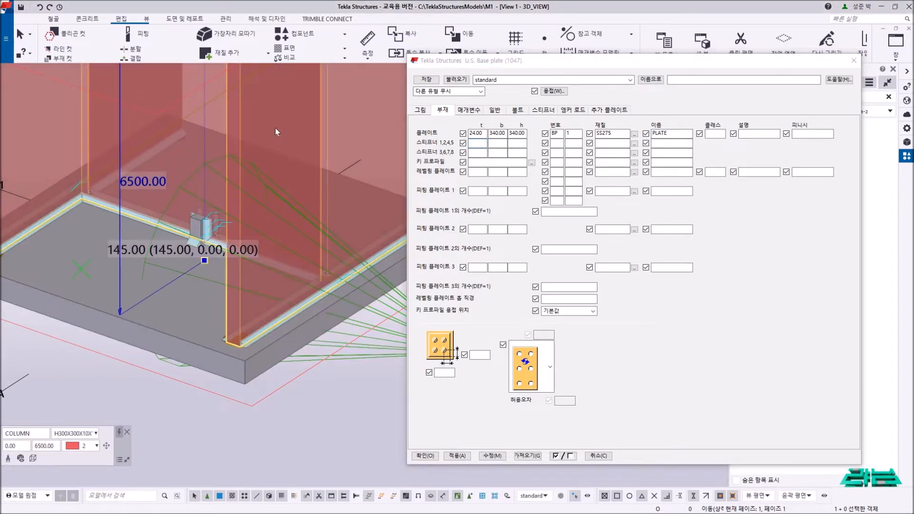
type("12")
left_click(482, 152)
type("12")
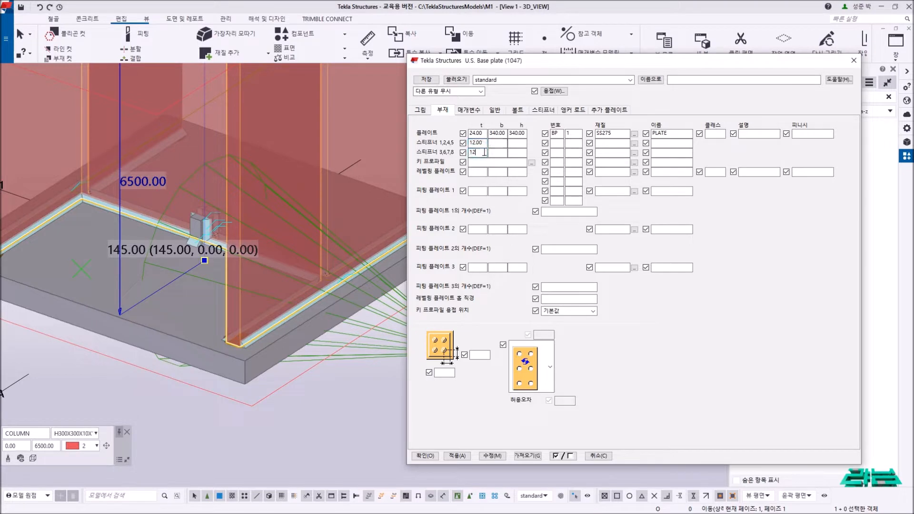
Set width b to 145 and height h to 150 for both stiffener groups.
left_click(500, 143)
left_click(517, 143)
type("150")
left_click(502, 143)
type("145")
left_click(498, 153)
type("145")
left_click(517, 153)
type("150")
Number both stiffener groups with prefix SF and start number 1.
left_click(559, 143)
type("SF")
left_click(558, 152)
type("SF")
left_click(577, 152)
type("1")
left_click(601, 142)
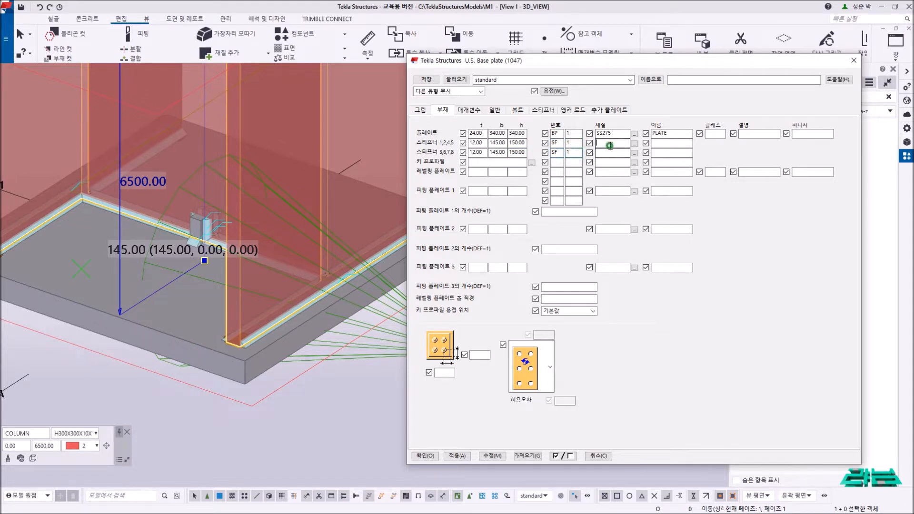
left_click(573, 143)
type("1")
double_click(555, 143)
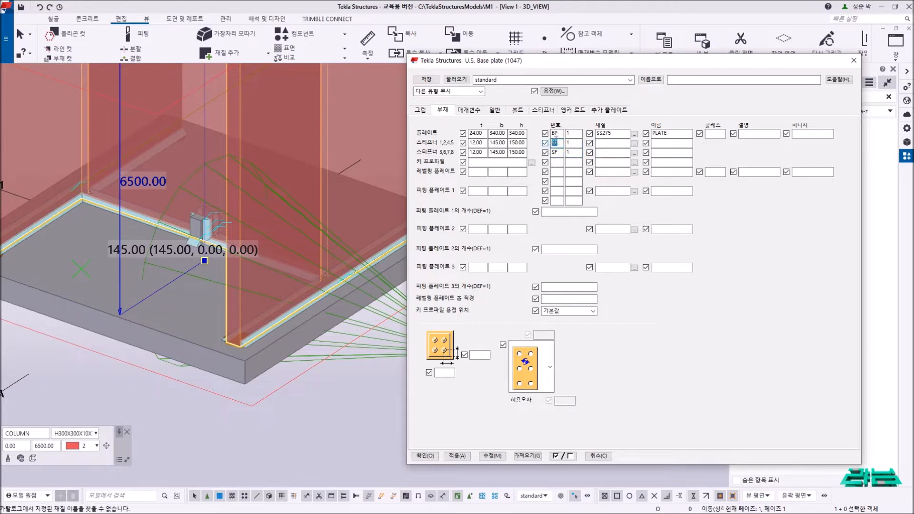
Set the material of both stiffener groups to SS275.
left_click(605, 145)
type("SS275")
left_click(614, 153)
type("SS275")
Copy the base plate's name PLATE to both stiffener groups and modify the component.
double_click(659, 134)
key("ctrl+c")
left_click(669, 142)
key("ctrl+v")
left_click(672, 152)
key("ctrl+v")
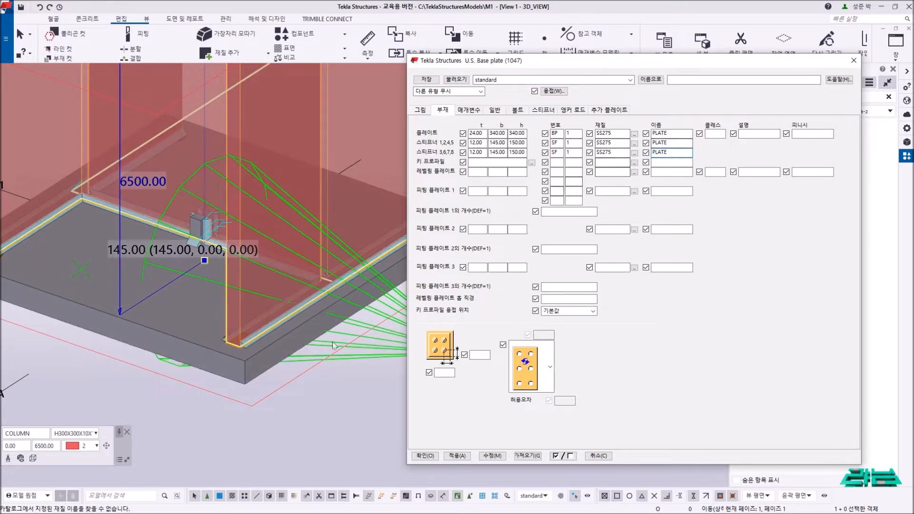
left_click(490, 455)
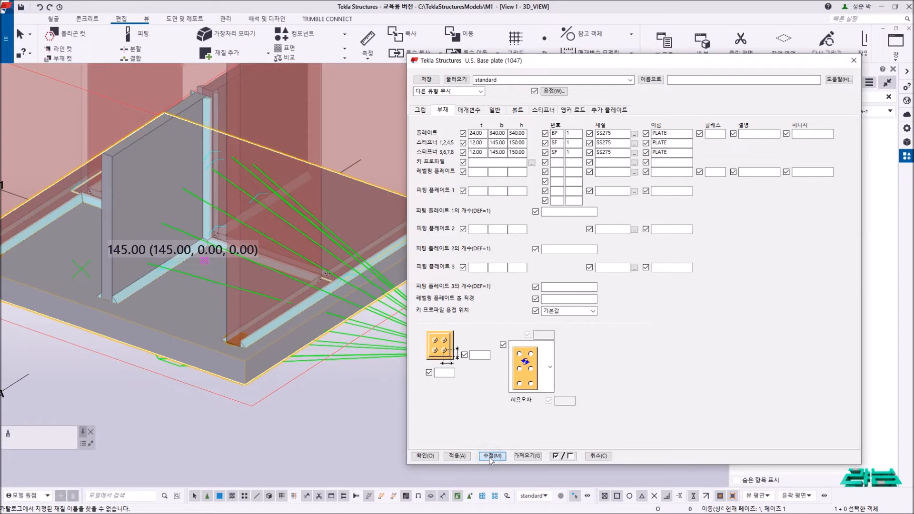
middle_click_drag(291, 249, 286, 278)
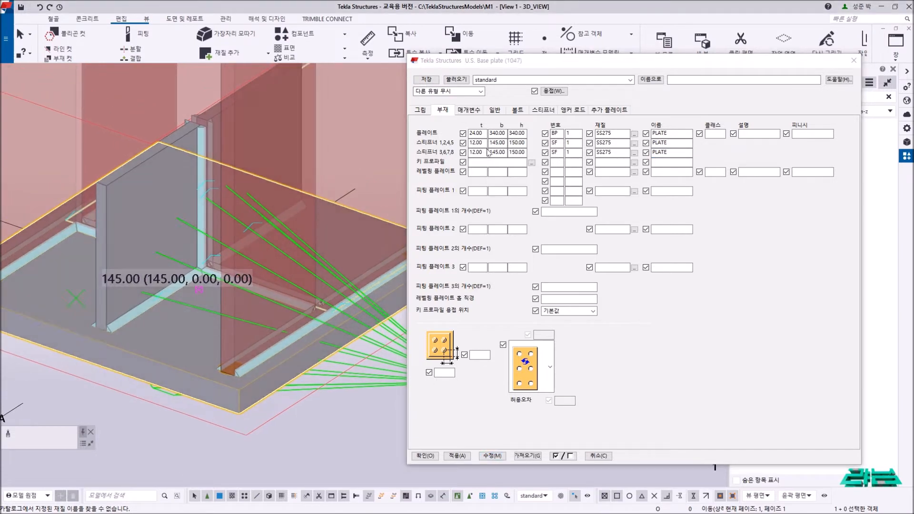
Check the web stiffener's dimensions in the model against the entered b and h values, then clear the selection.
left_click(496, 152)
left_click(517, 143)
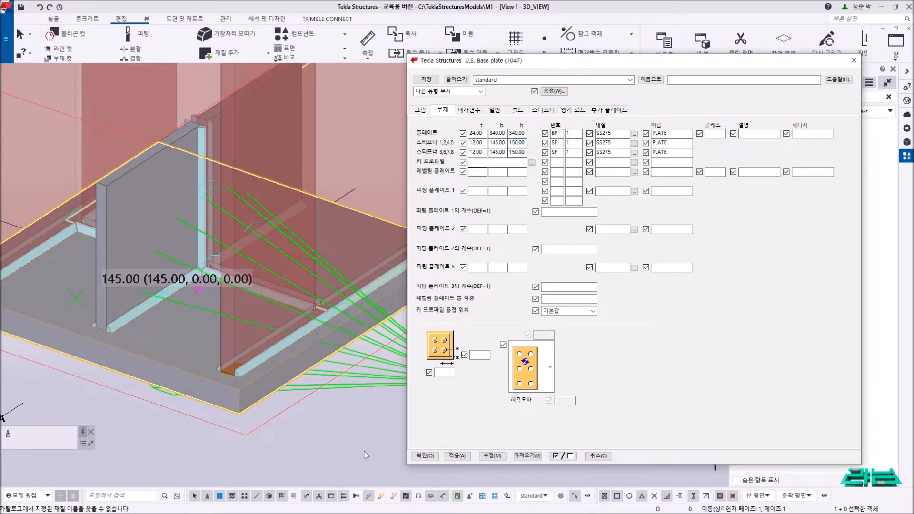
left_click(101, 235)
left_click(135, 204)
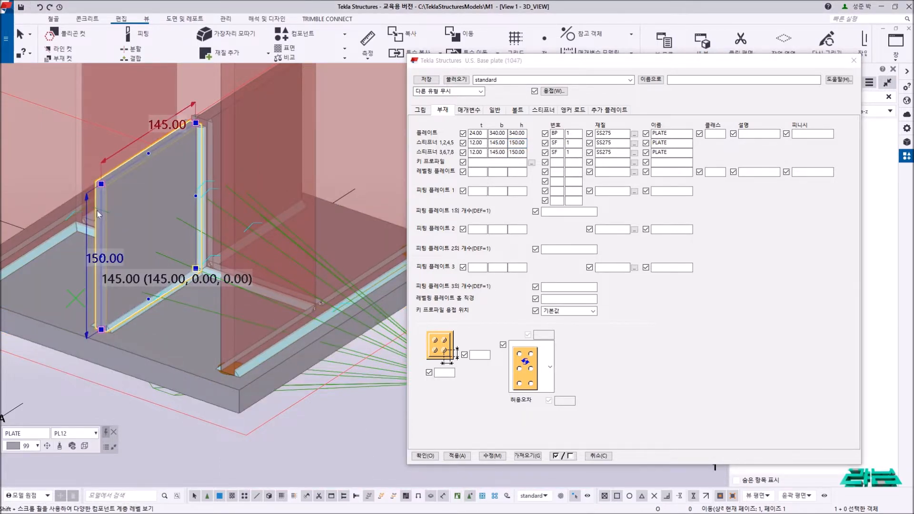
left_click(351, 452)
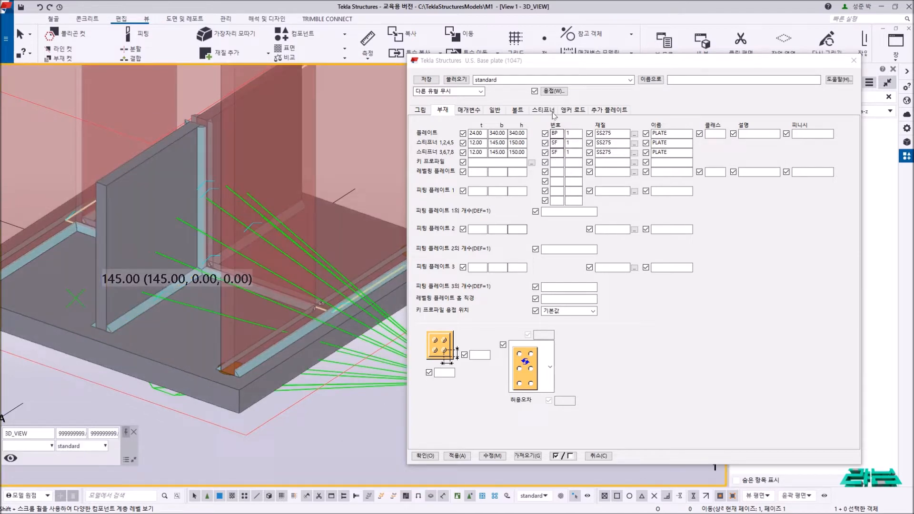
In the picture parameters (그림), set the upper corner chamfer of stiffeners 1,2,4,5 to 100 by 100.
left_click(420, 110)
middle_click_drag(253, 180, 194, 195, "ctrl")
left_click(193, 193)
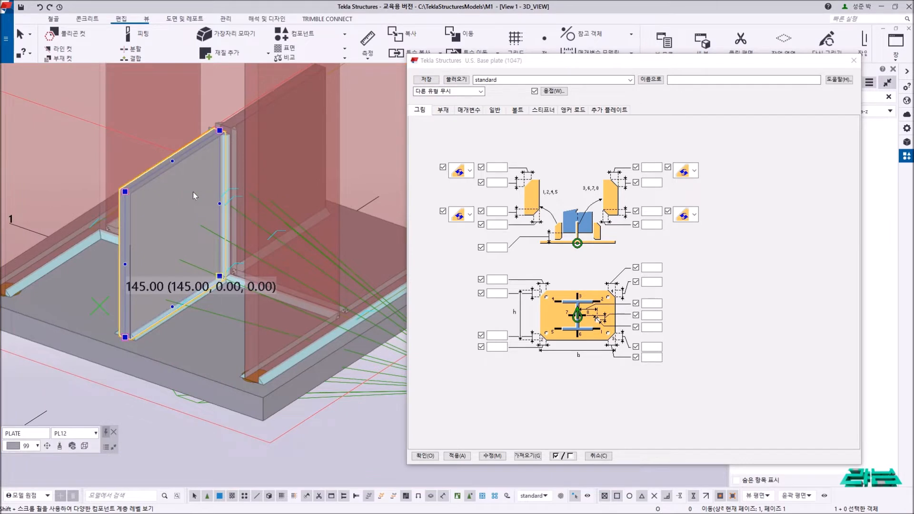
left_click_drag(185, 157, 131, 297)
left_click_drag(222, 255, 204, 283)
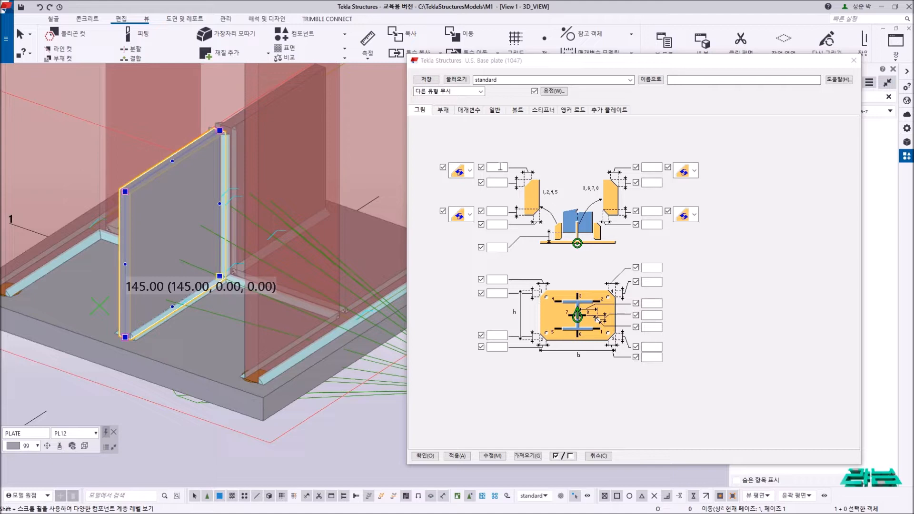
left_click(499, 167)
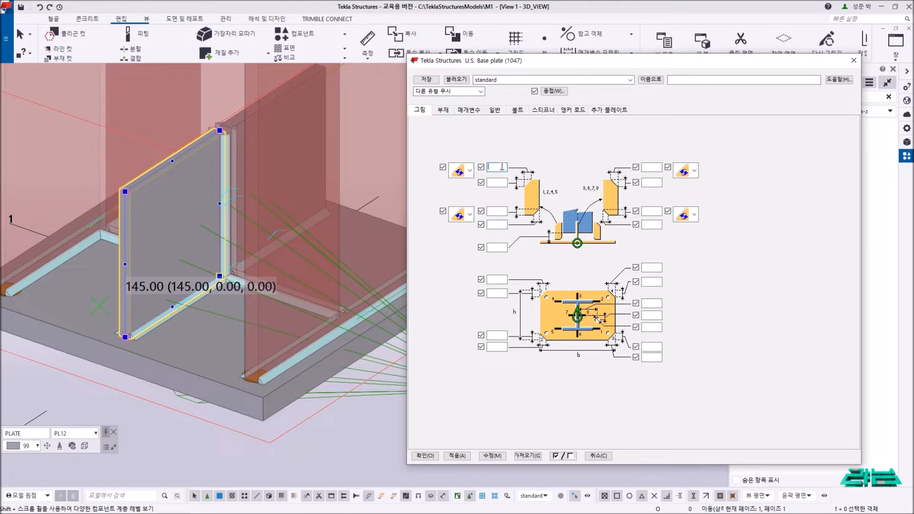
left_click(497, 181)
type("100")
Set the lower corner chamfer of stiffeners 1,2,4,5 to the concave arc shape with size 30, and modify the base plate component.
left_click(469, 215)
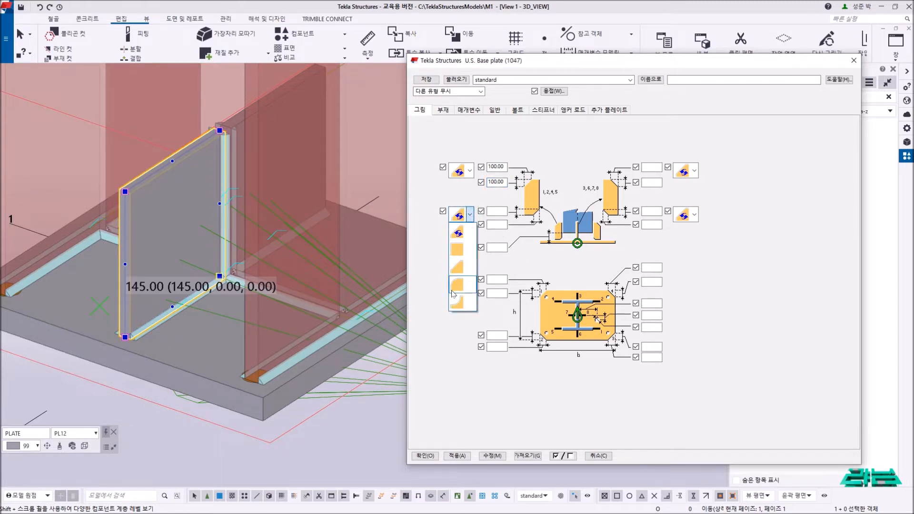
left_click(453, 293)
left_click(497, 211)
type("30")
left_click(492, 455)
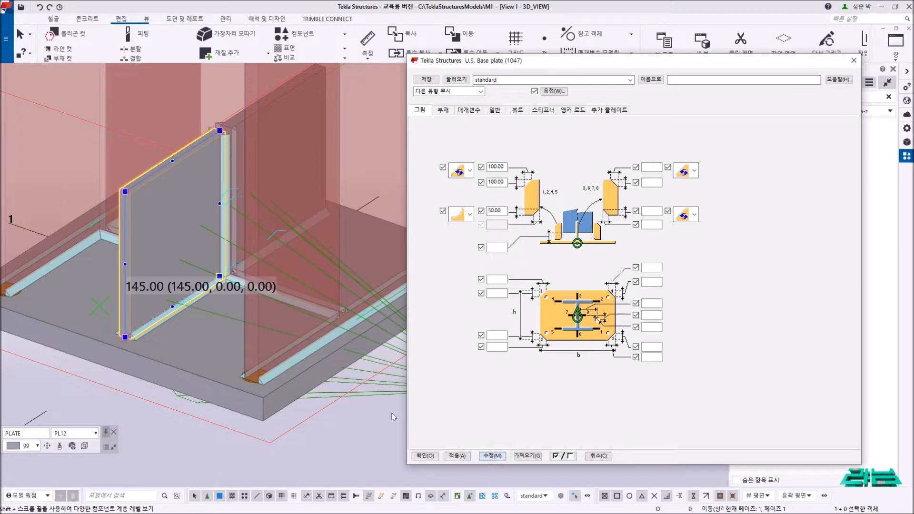
left_click(373, 374)
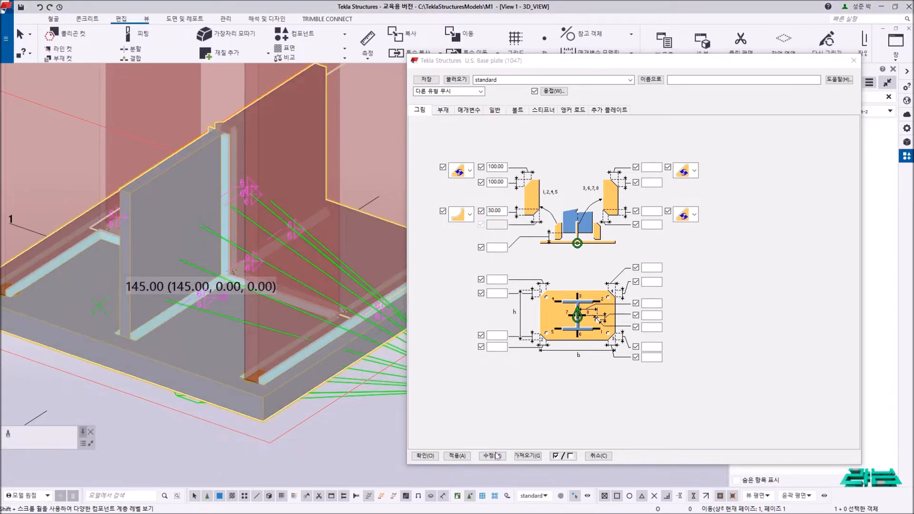
left_click(495, 455)
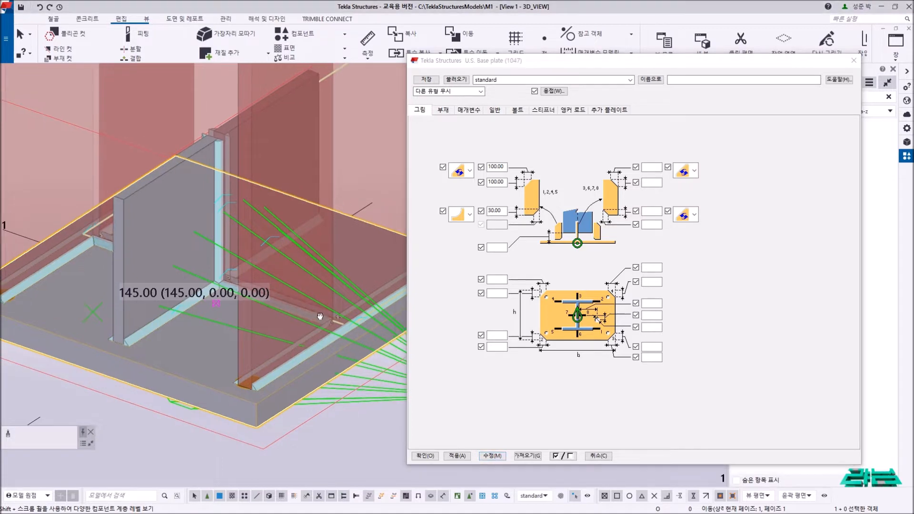
Confirm the web stiffener position numbers, and set the upper corner chamfer of stiffeners 3,6,7,8 to 100 by 100.
middle_click_drag(255, 247, 219, 321)
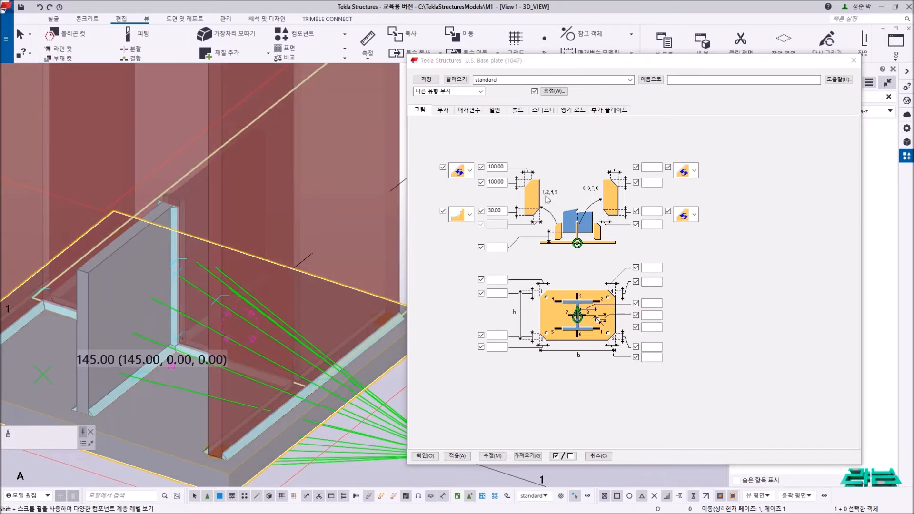
left_click(537, 110)
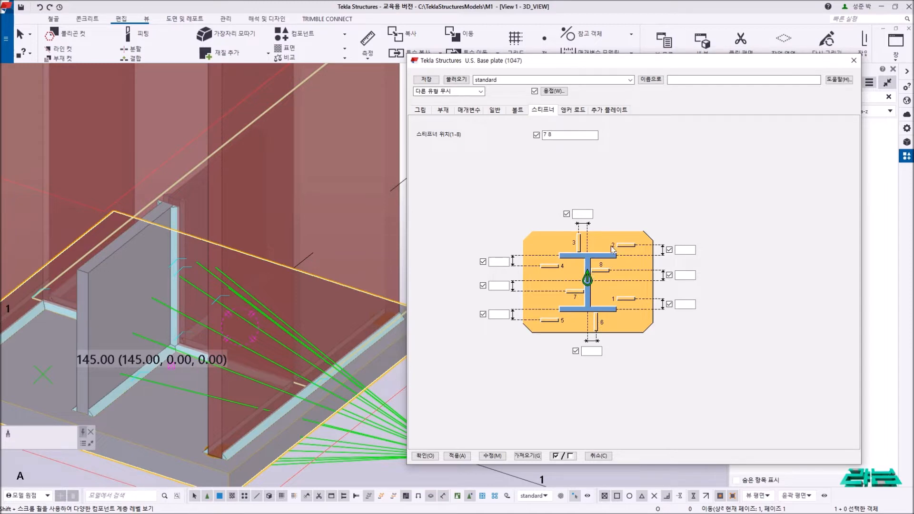
left_click(420, 110)
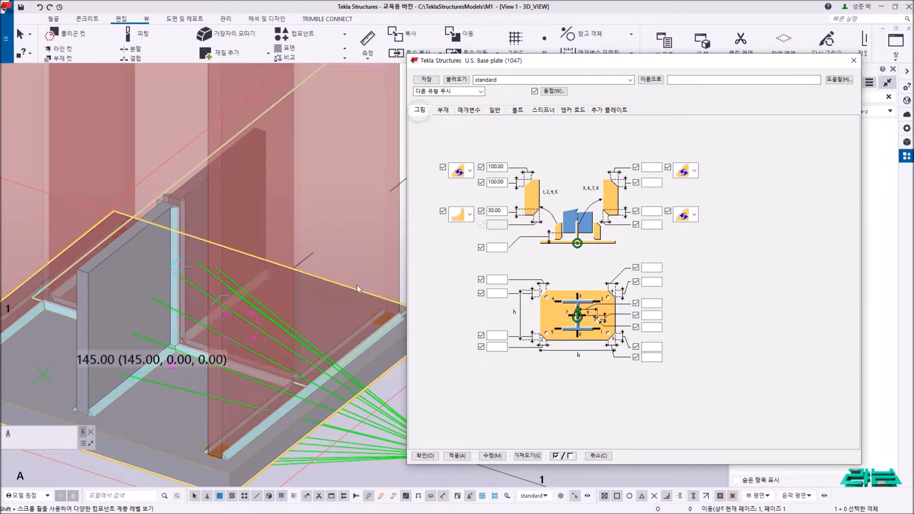
left_click(656, 167)
type("100")
left_click(658, 182)
type("100")
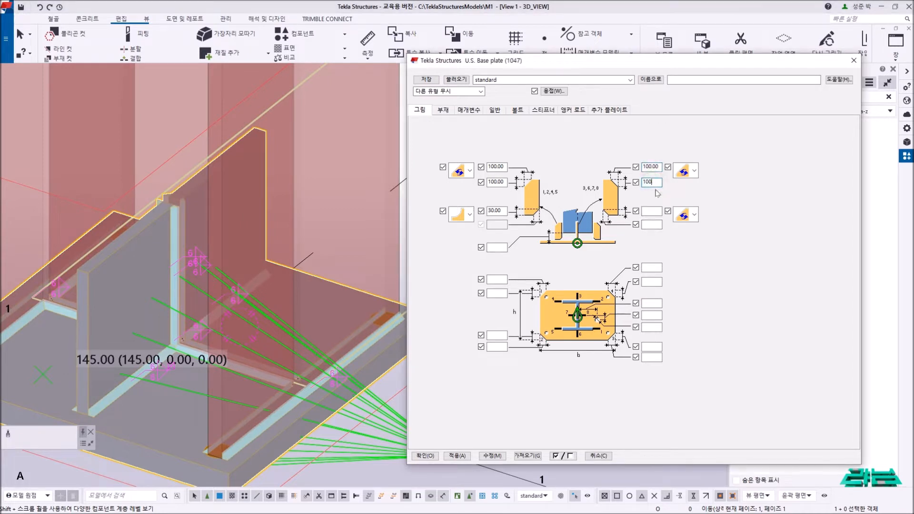
Set the lower corner chamfer of stiffeners 3,6,7,8 to the concave arc shape with size 30, and modify the base plate component.
left_click(652, 211)
left_click(686, 214)
left_click(682, 301)
left_click(652, 211)
type("30")
left_click(492, 456)
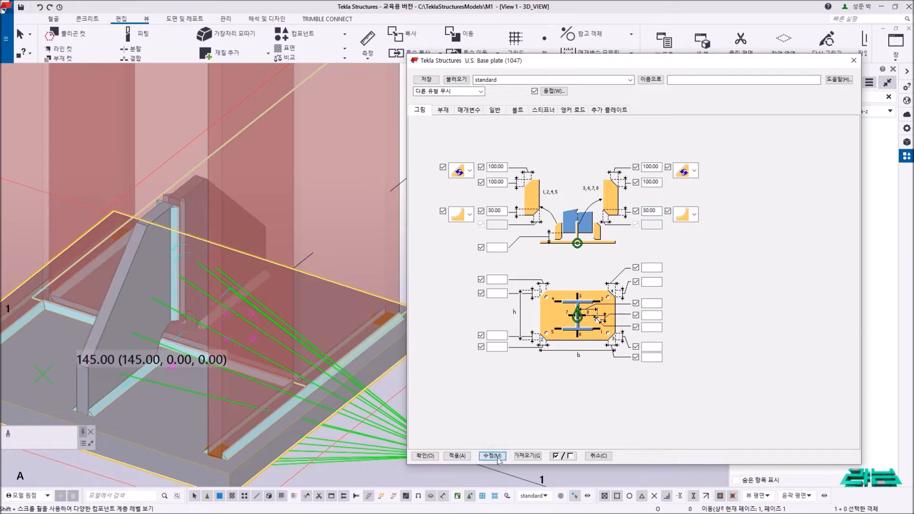
Inspect the chamfered web stiffener's shape and dimensions in the model, and reselect the base plate component.
left_click(307, 377)
middle_click_drag(308, 377, 339, 336)
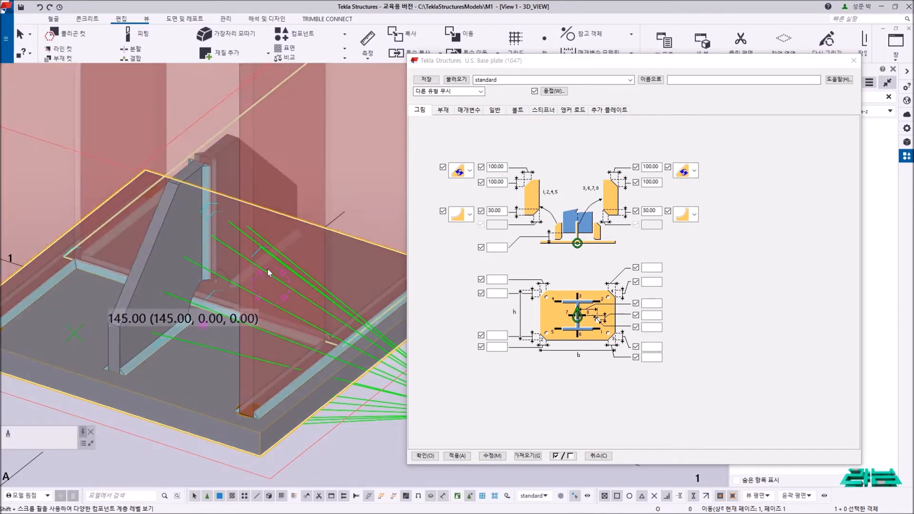
left_click(184, 222)
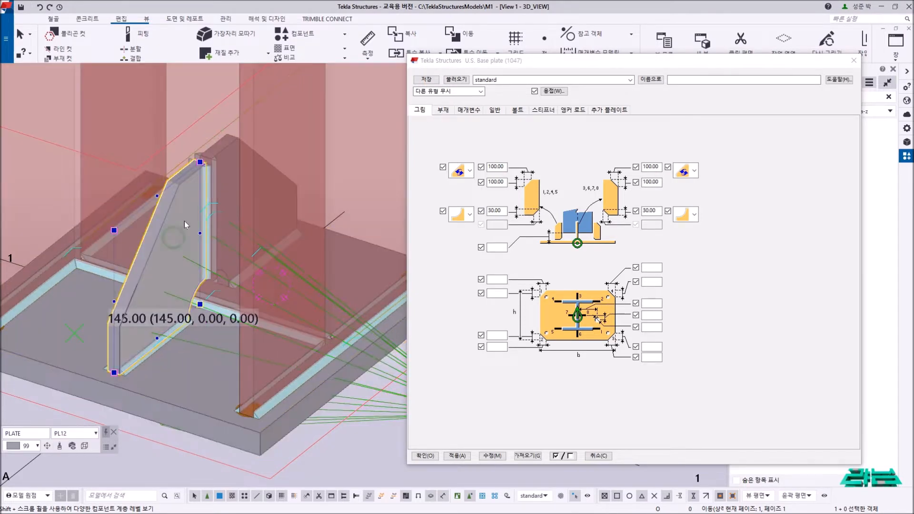
mouse_move(112, 348)
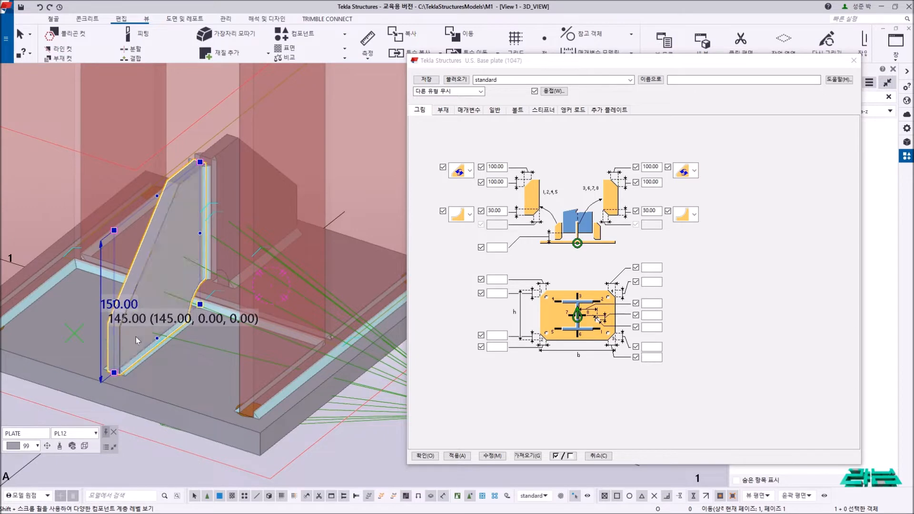
left_click(137, 466)
middle_click_drag(181, 345, 203, 306)
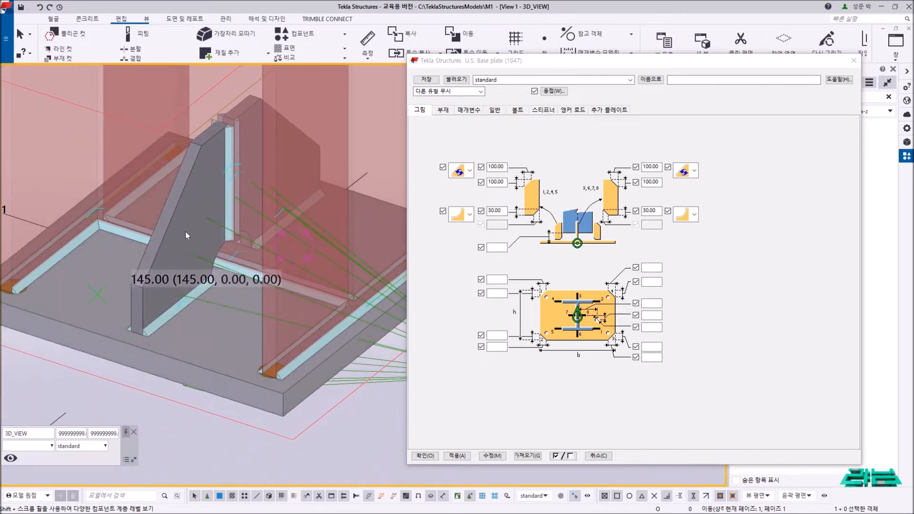
left_click_drag(174, 227, 139, 196, "ctrl")
middle_click_drag(139, 196, 170, 232, "ctrl")
left_click(344, 290)
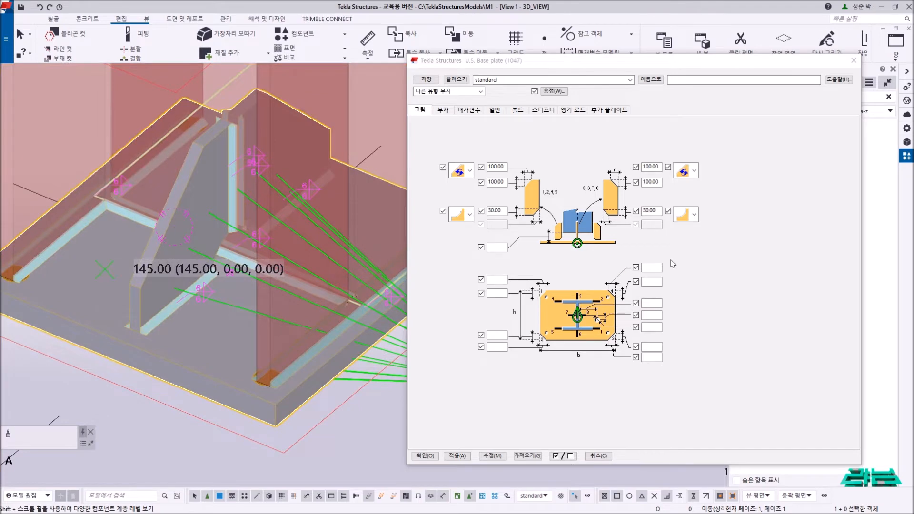
Review the lower chamfer shape options for stiffeners 1,2,4,5, open the bolt (볼트) parameters and examine a corner bolt hole in the model.
left_click(469, 213)
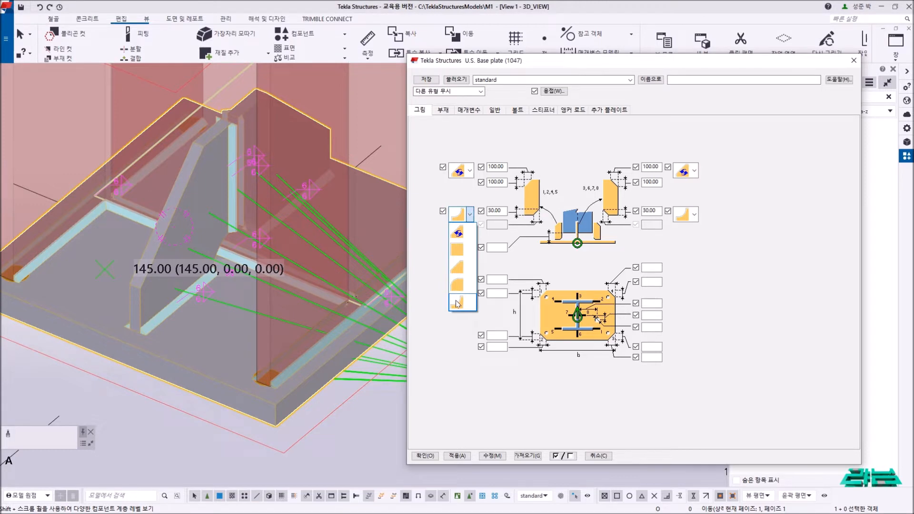
left_click(449, 346)
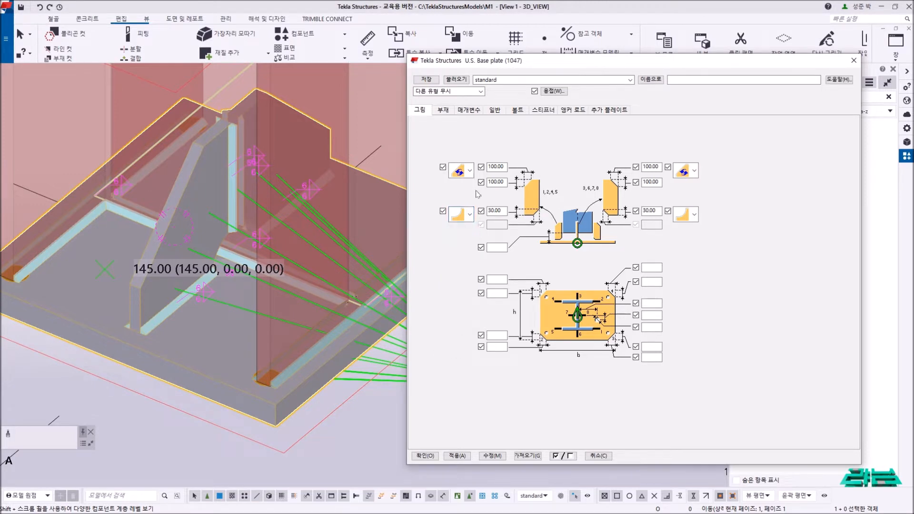
left_click(444, 110)
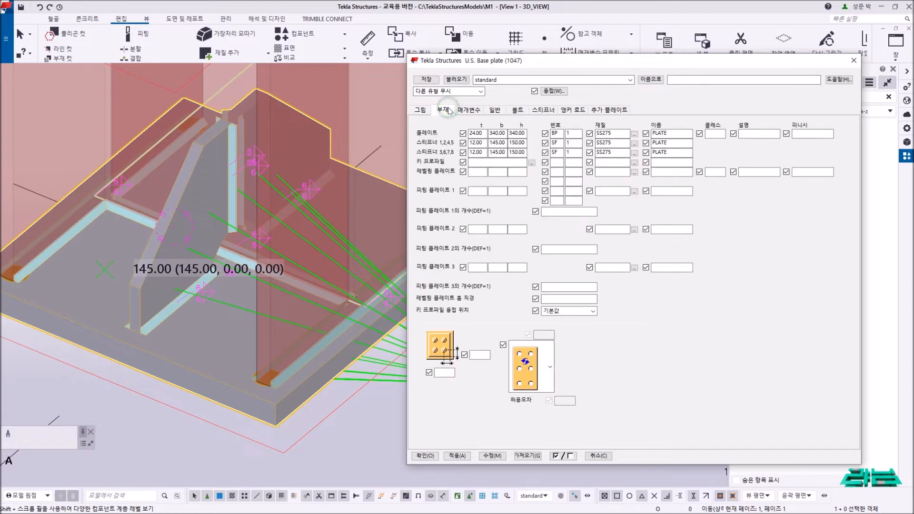
left_click(470, 110)
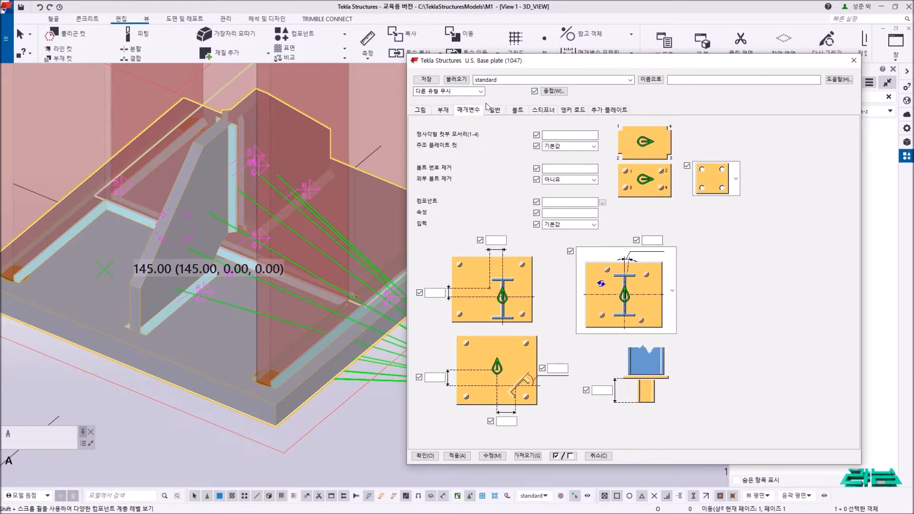
left_click(502, 113)
left_click(514, 113)
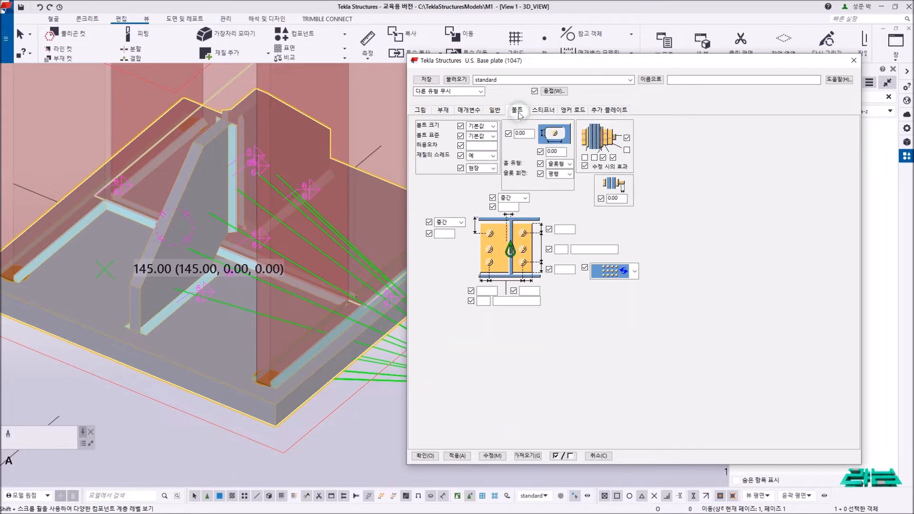
scroll(297, 326, "up", 8)
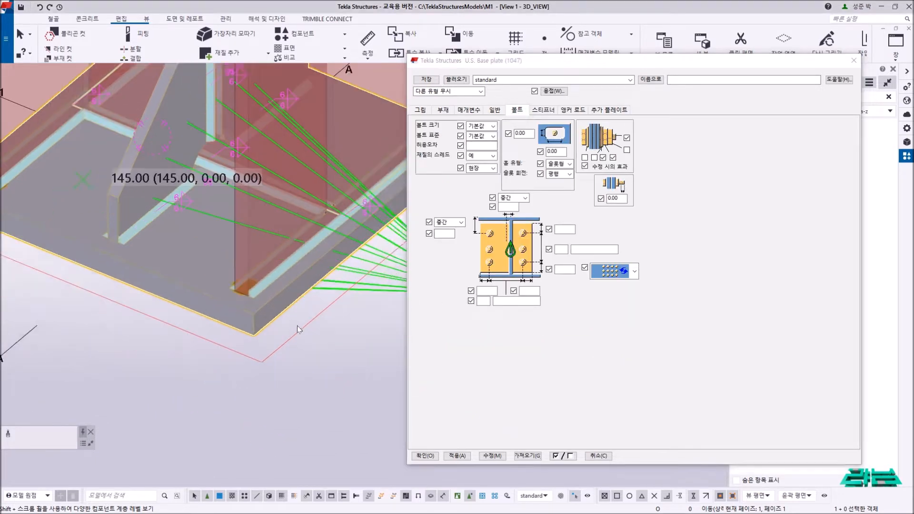
scroll(254, 308, "down", 8)
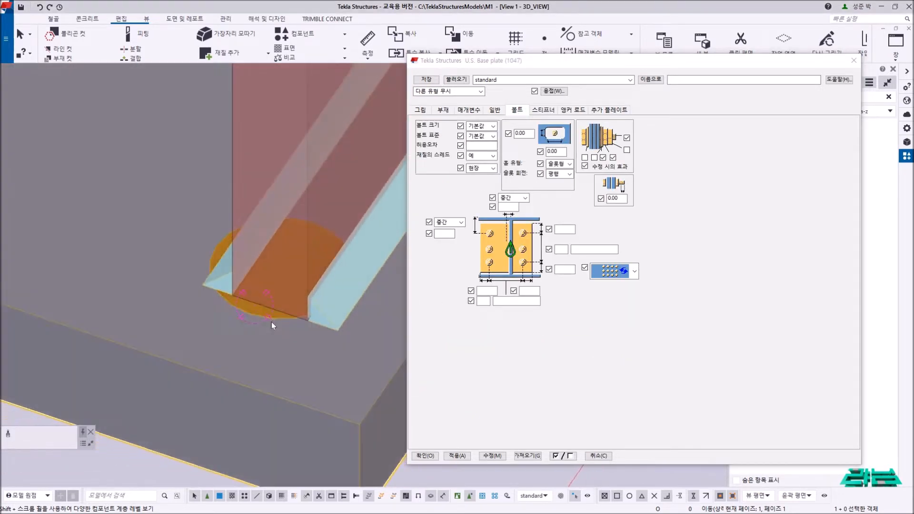
Measure the base plate's bolt spacing and edge distances with the bolt spacing (볼트 간격) command.
right_click(364, 351)
left_click(383, 394)
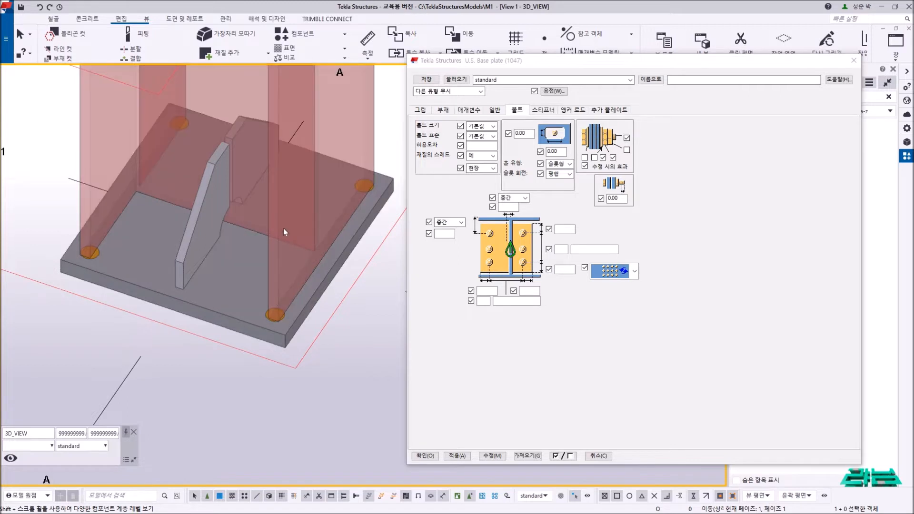
left_click(372, 58)
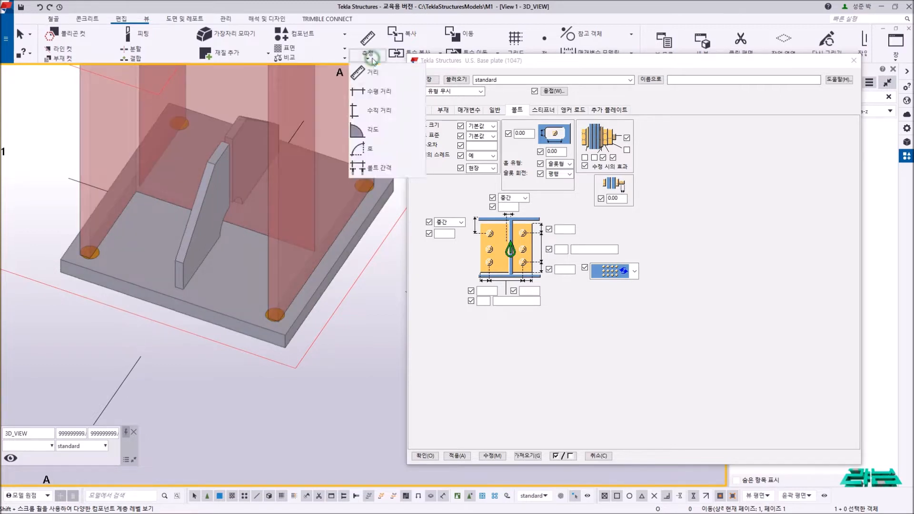
left_click(382, 172)
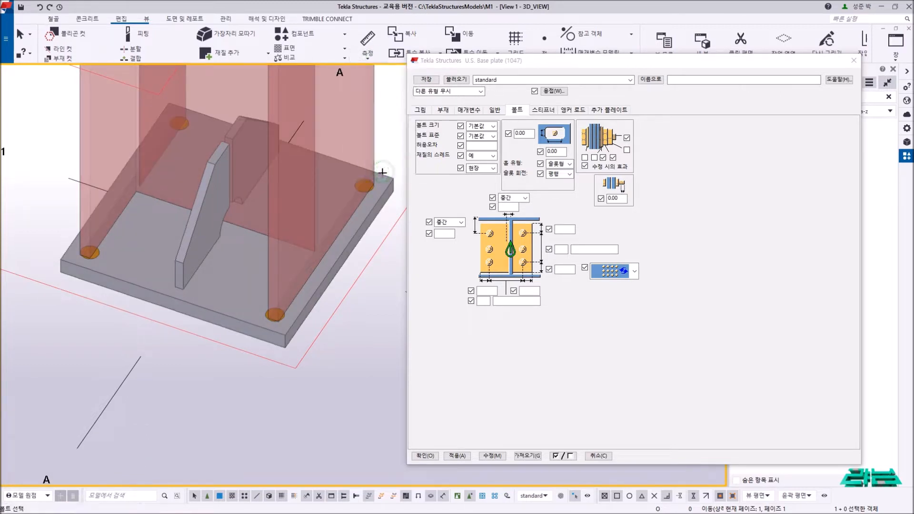
scroll(269, 324, "up", 3)
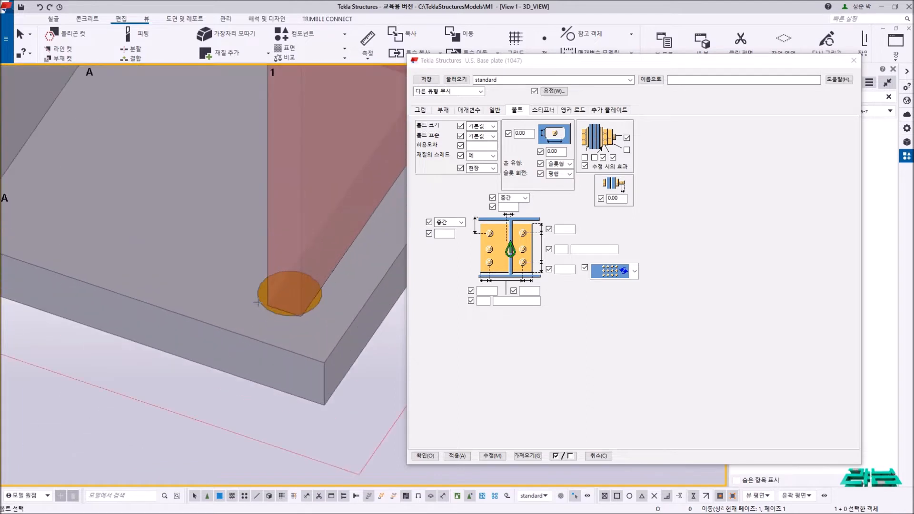
scroll(257, 296, "down", 4)
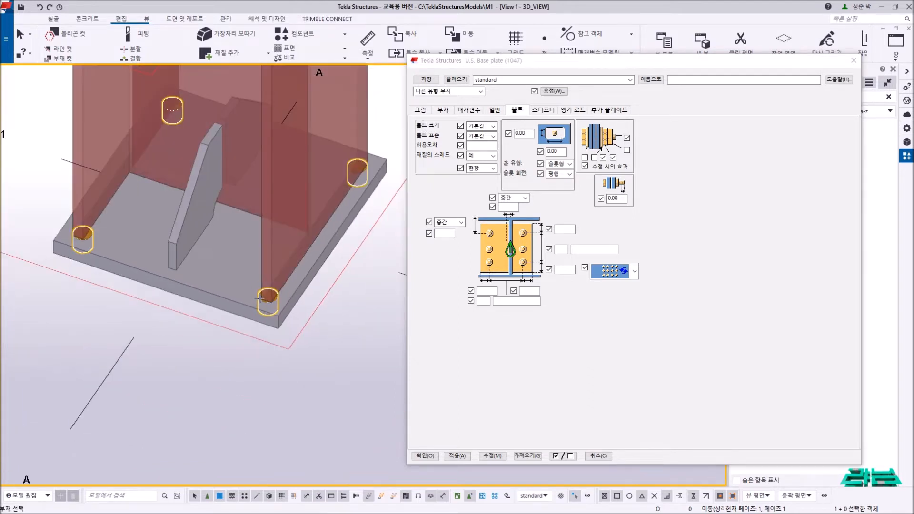
scroll(243, 304, "down", 2)
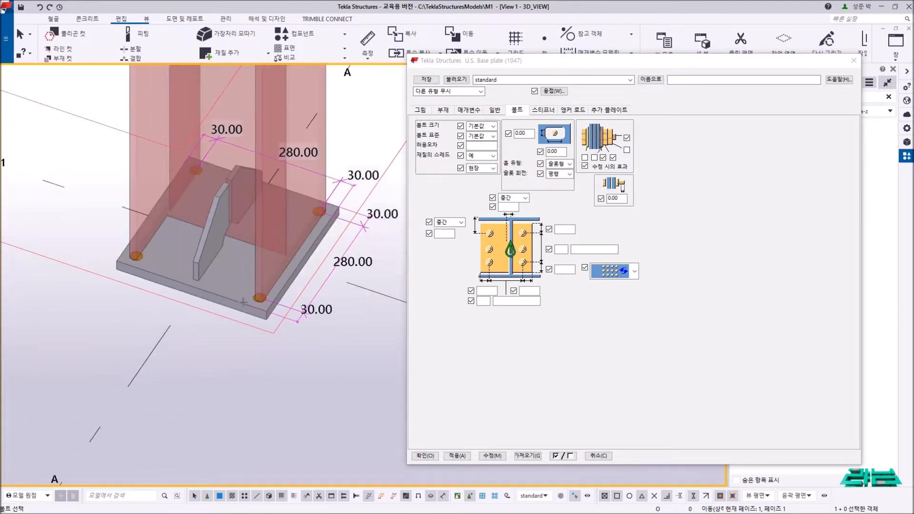
right_click(352, 67)
key("Escape")
scroll(340, 217, "up", 2)
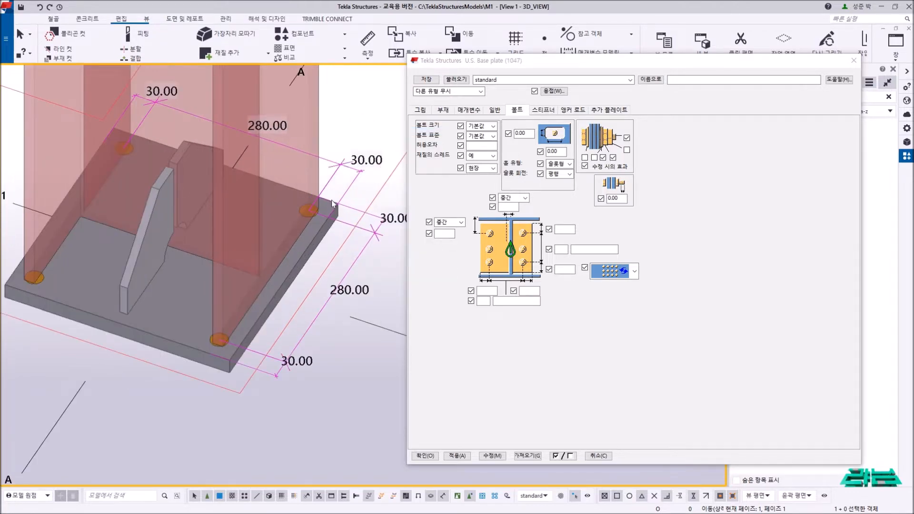
middle_click_drag(189, 283, 263, 267)
mouse_move(169, 238)
left_mouse_down()
mouse_move(174, 251)
mouse_move(164, 235)
left_mouse_up()
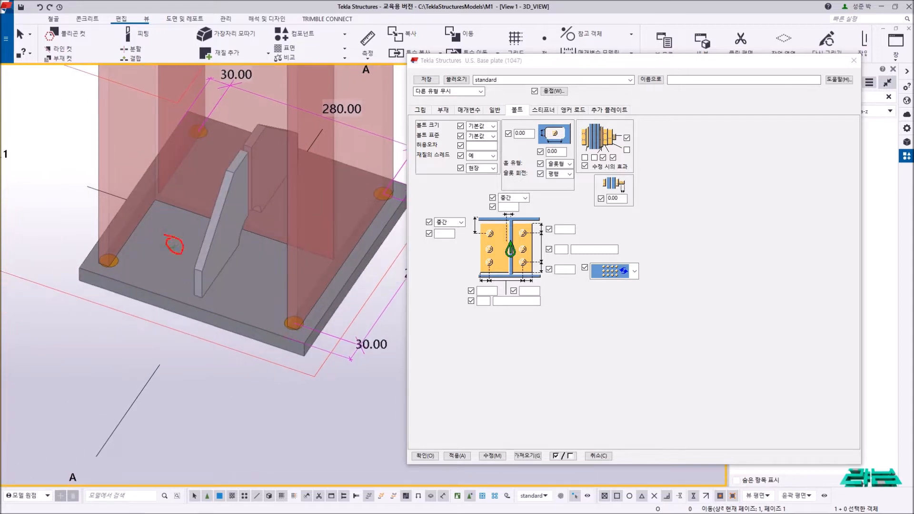
mouse_move(261, 267)
left_mouse_down()
mouse_move(246, 278)
mouse_move(265, 279)
left_mouse_up()
left_click_drag(212, 160, 221, 176)
mouse_move(323, 180)
left_mouse_down()
mouse_move(309, 187)
mouse_move(329, 187)
left_mouse_up()
left_click_drag(97, 262, 67, 310)
left_click_drag(288, 327, 253, 368)
left_click_drag(59, 278, 308, 362)
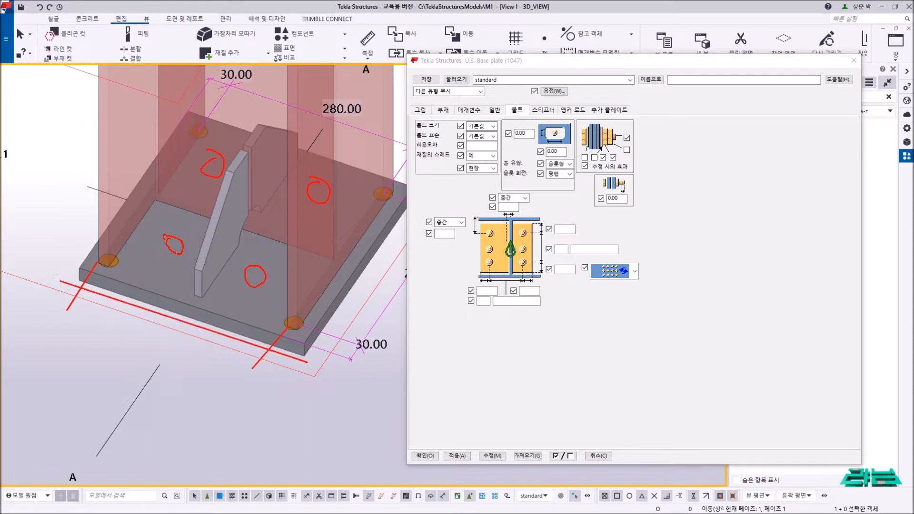
left_click_drag(175, 252, 131, 335)
left_click_drag(256, 280, 203, 343)
key("Escape")
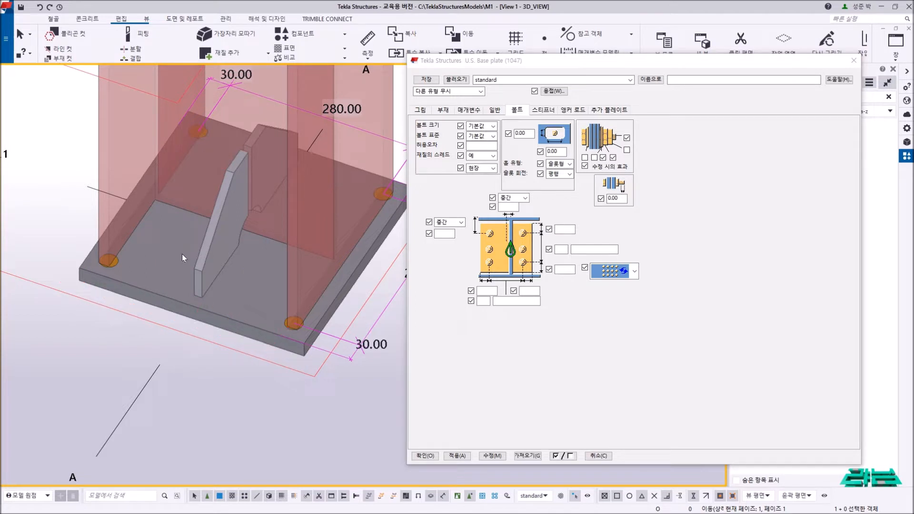
Set the bolt size (볼트 크기) to 24 and the bolt standard (볼트 표준) to T.S.B.
left_click(494, 127)
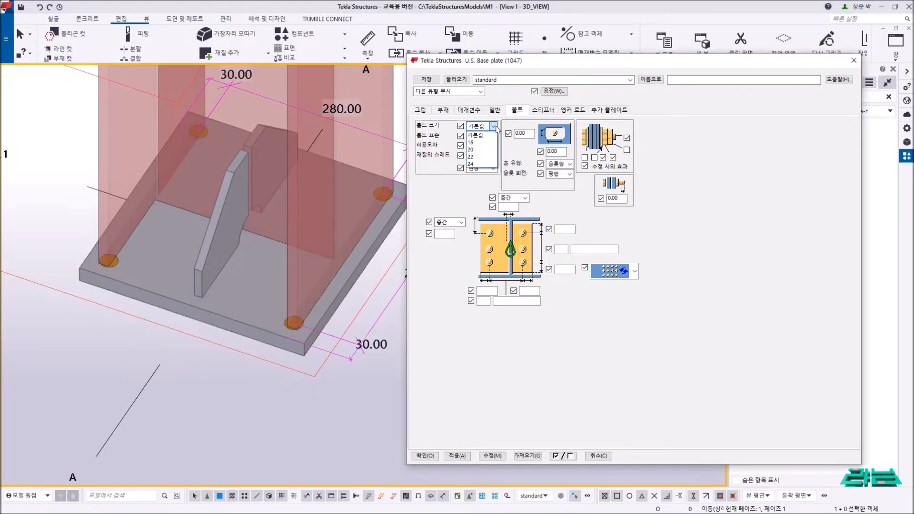
left_click(495, 128)
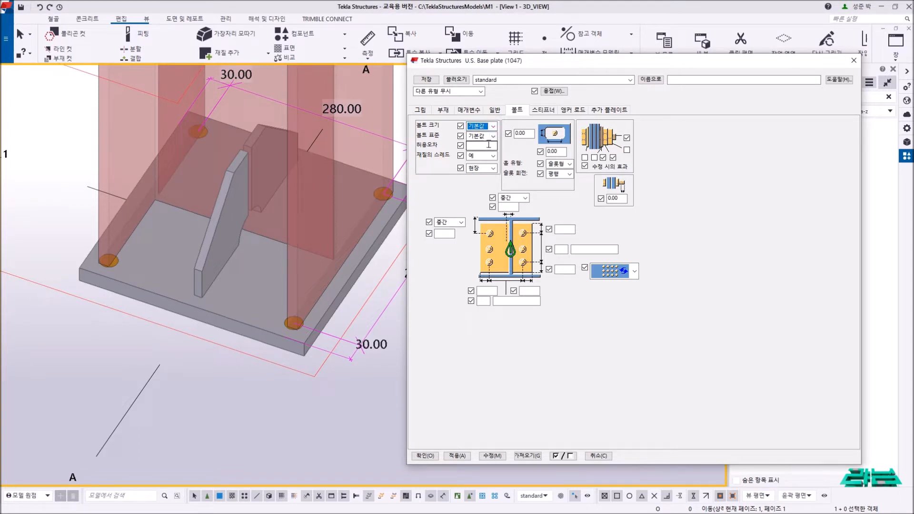
left_click(493, 128)
left_click(473, 164)
left_click(494, 136)
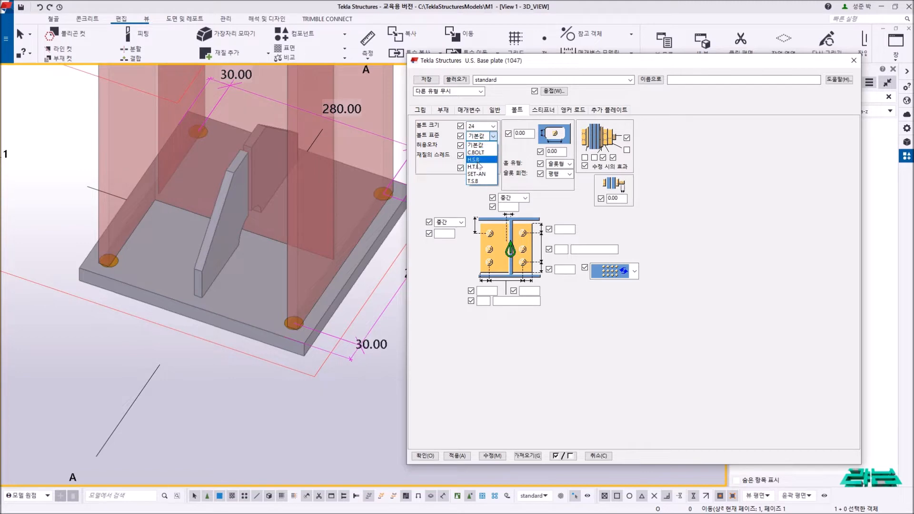
left_click(476, 181)
Set the bolt tolerance (허용오차) to 5, modify the base plate component and check a corner bolt hole.
left_click(488, 145)
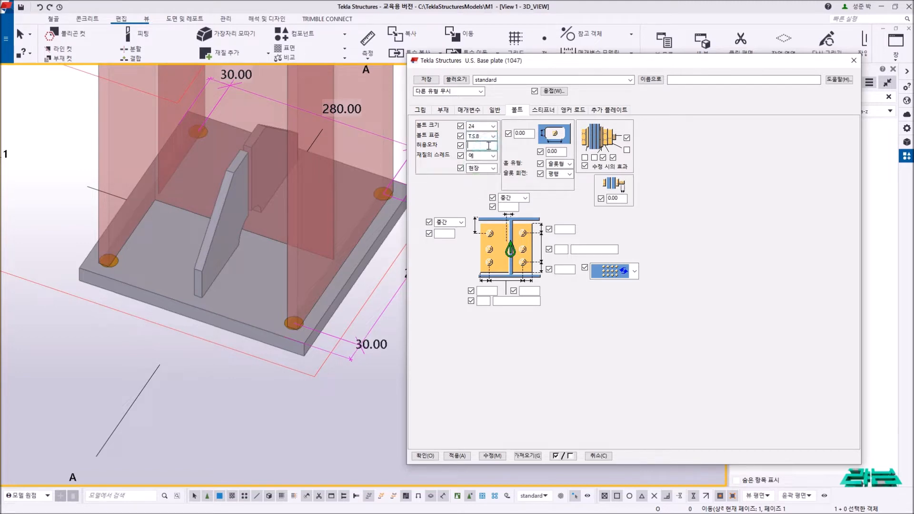
key("ctrl+1")
mouse_move(461, 112)
left_mouse_down("ctrl")
mouse_move(485, 133)
mouse_move(460, 150)
mouse_move(479, 168)
left_mouse_up("ctrl")
key("Escape")
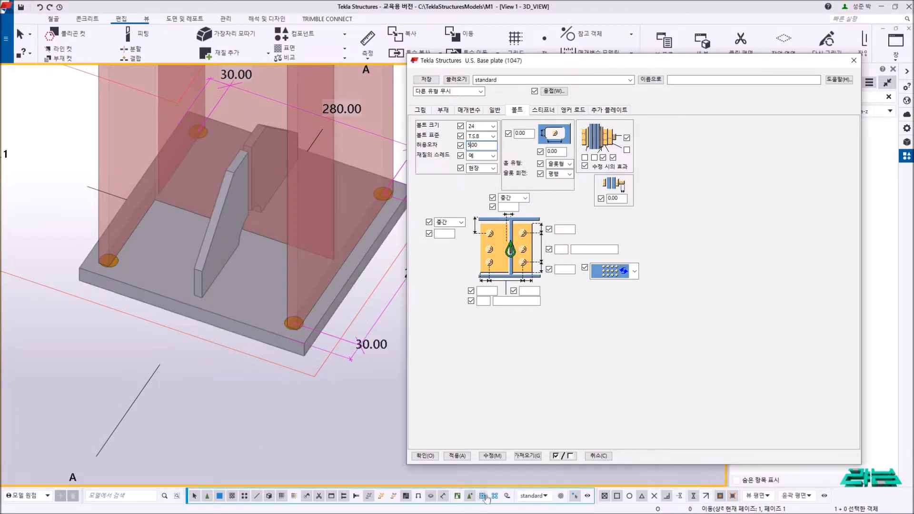
left_click(458, 497)
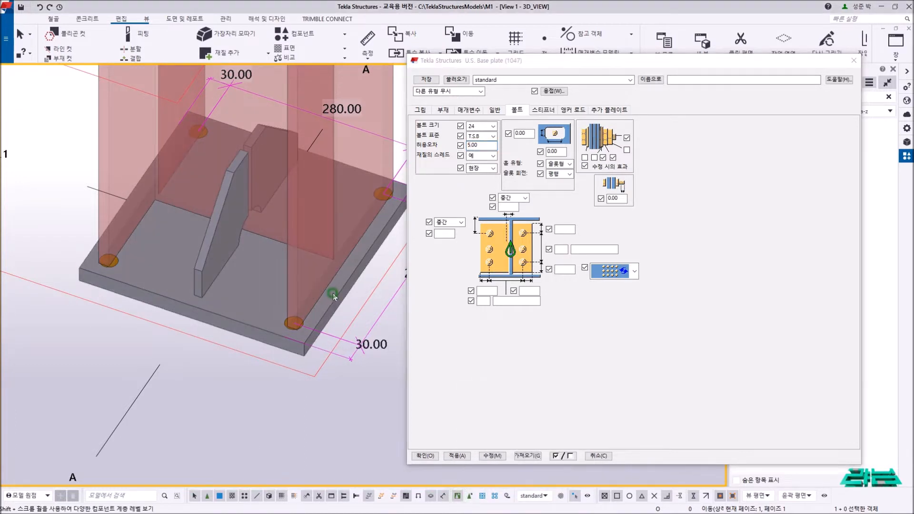
left_click(492, 456)
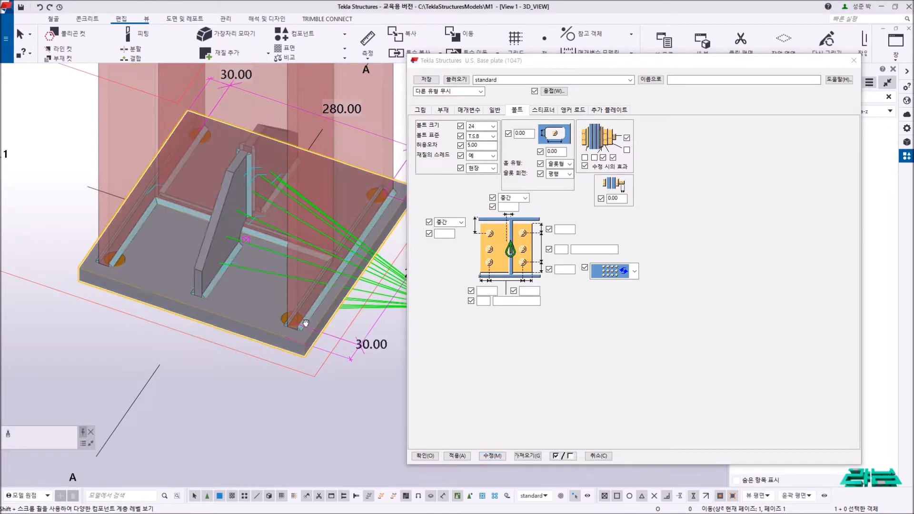
scroll(259, 310, "up", 5)
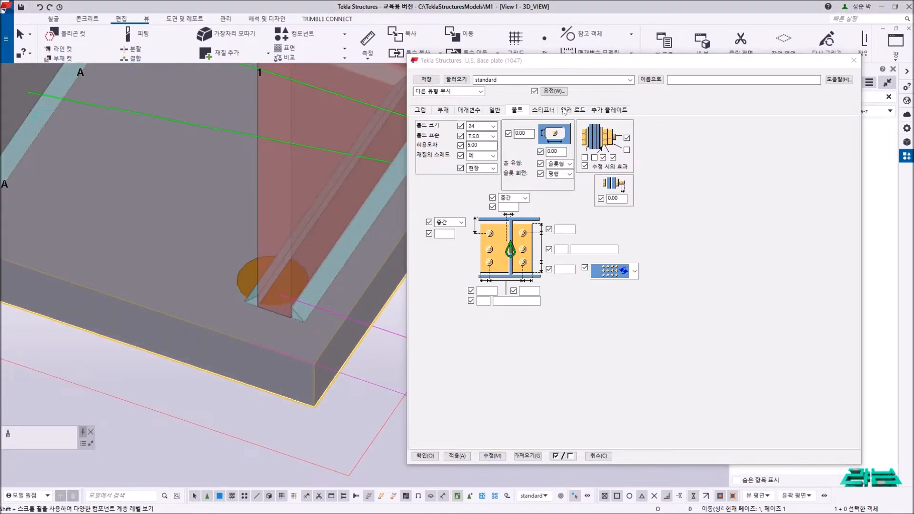
Inspect the corner bolt's diameter and standard with the custom inquiry (사용자 지정 조회), using the Bolt report type.
left_click_drag(586, 60, 590, 274)
left_click(363, 419)
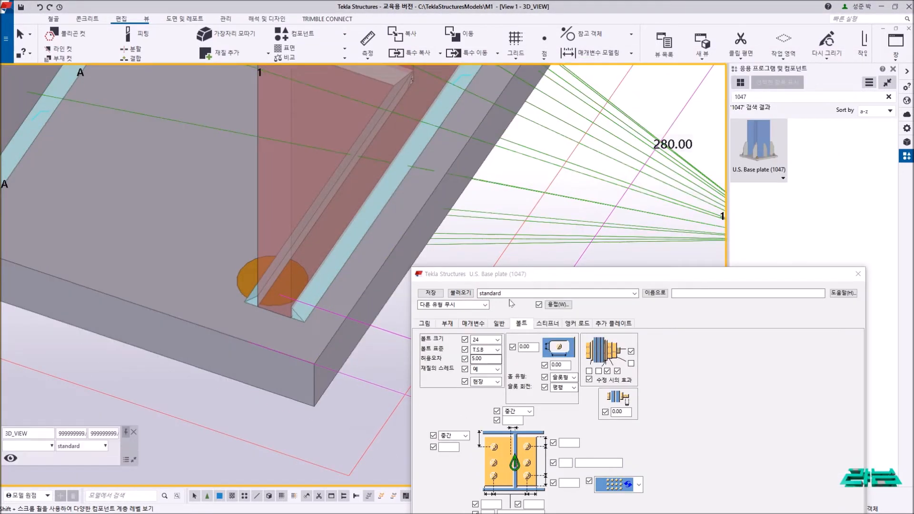
left_click_drag(498, 274, 606, 291)
left_click(465, 496)
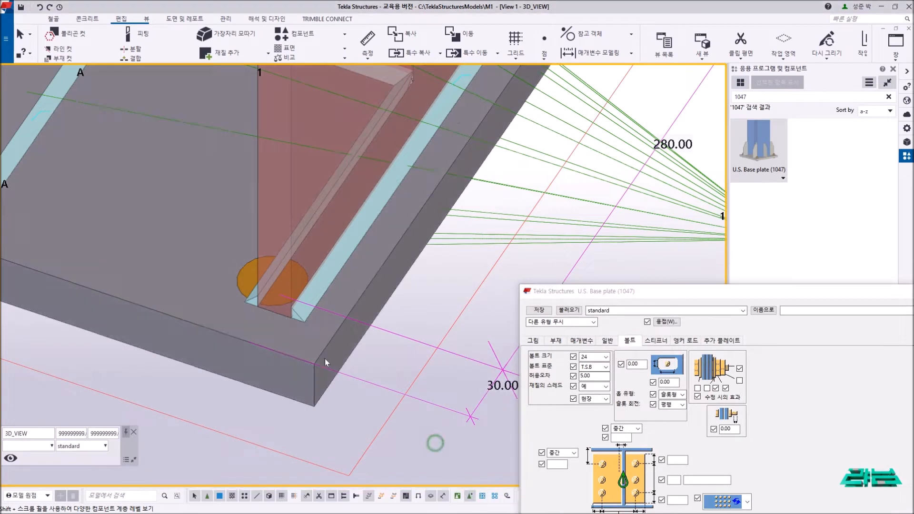
left_click(253, 323)
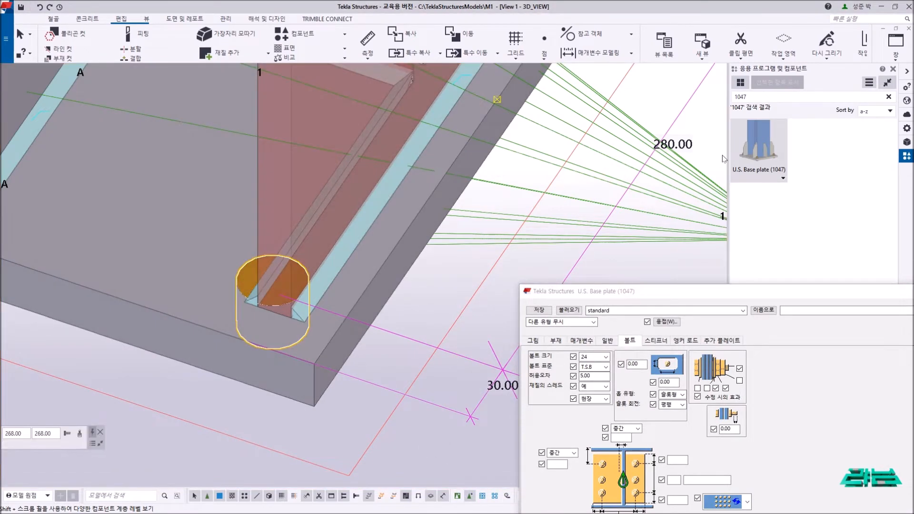
left_click(887, 83)
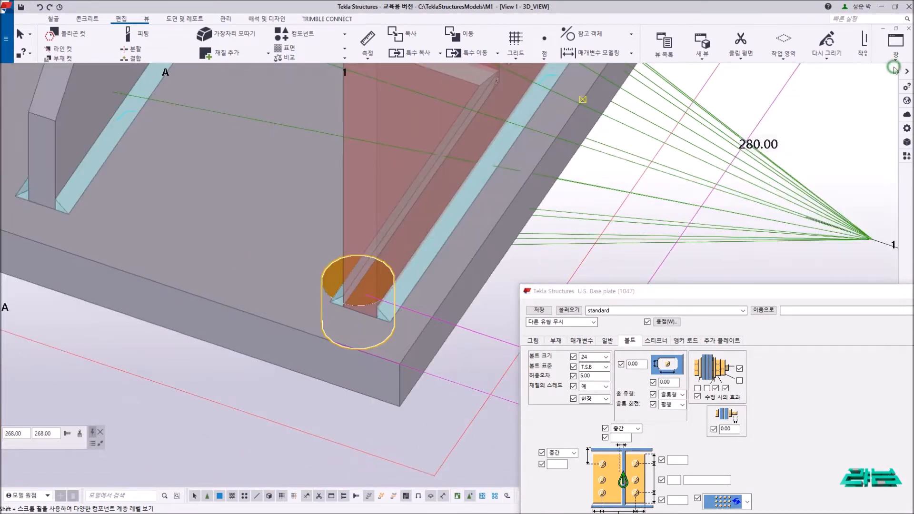
left_click(907, 90)
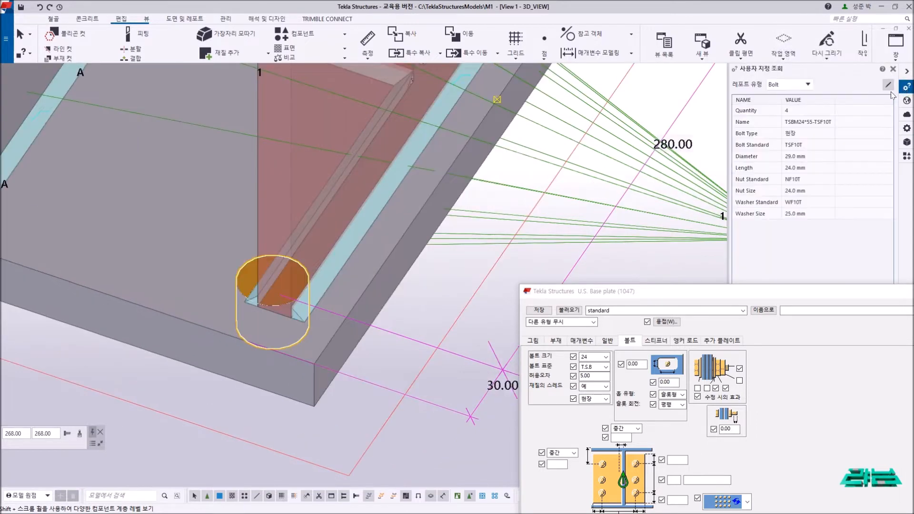
left_click(808, 86)
scroll(799, 135, "up", 1)
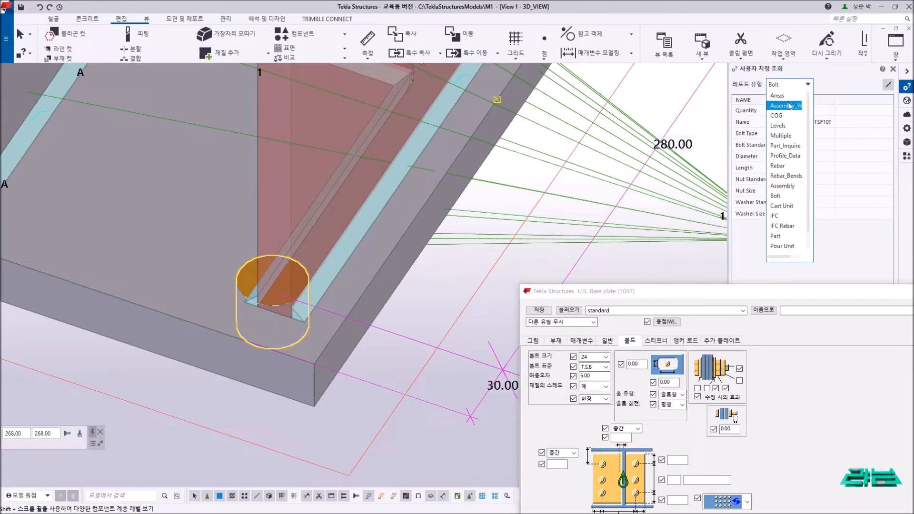
left_click(781, 195)
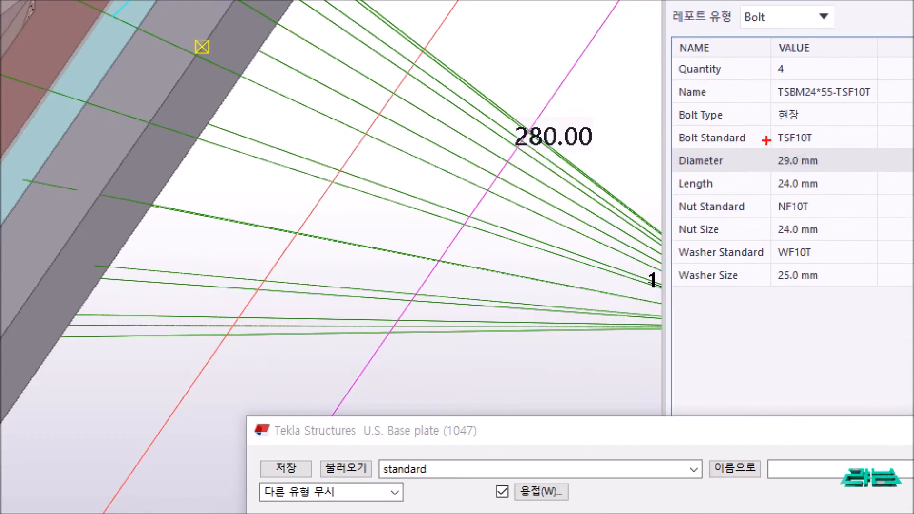
left_click_drag(779, 147, 818, 163)
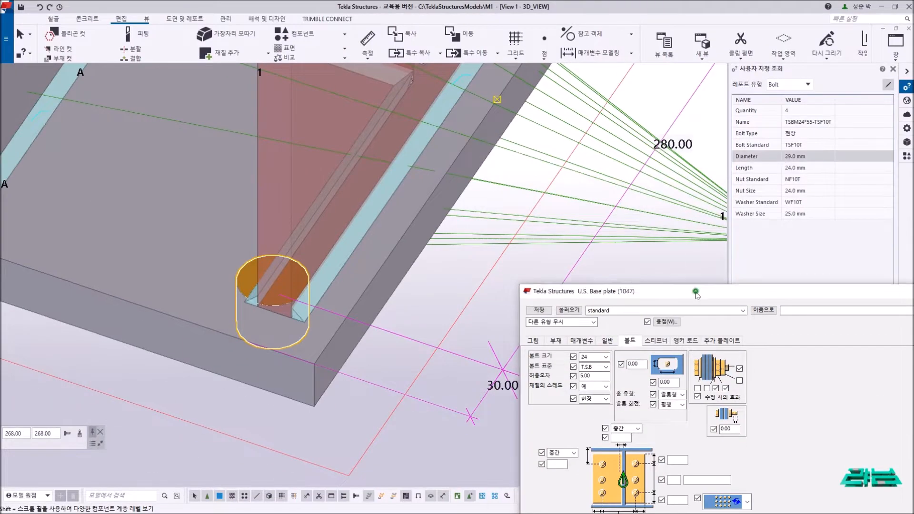
Set both vertical bolt edge distances to 100, with 2 bolts at a vertical spacing of 100.
left_click_drag(696, 294, 619, 48)
scroll(398, 216, "down", 5)
scroll(306, 252, "up", 2)
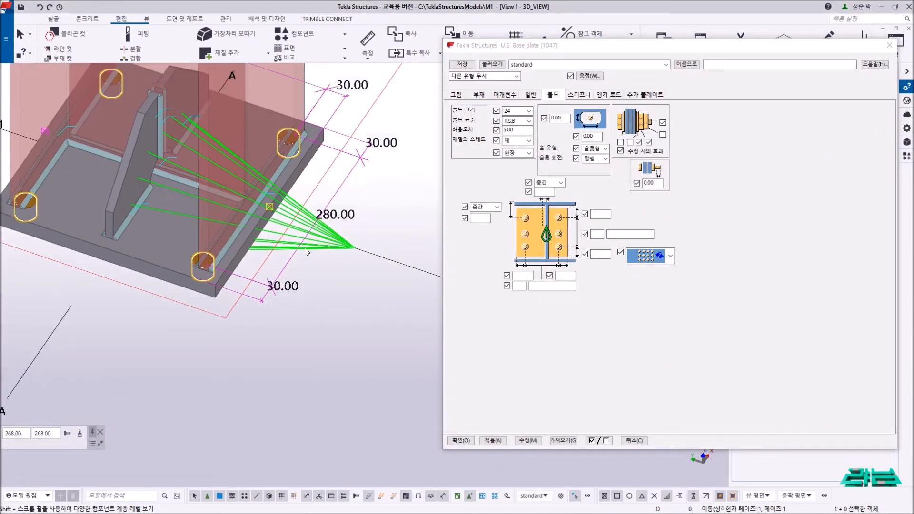
left_click_drag(611, 50, 554, 56)
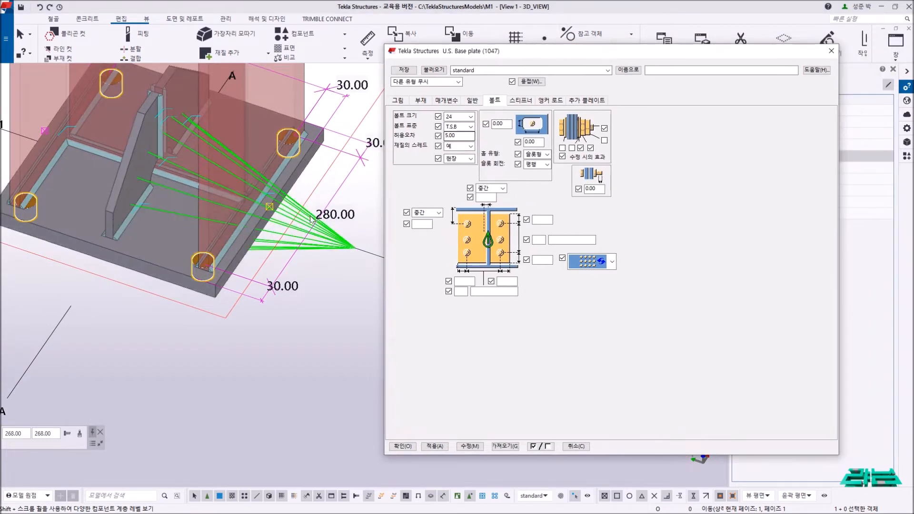
left_click(542, 220)
type("100")
left_click(542, 260)
type("100")
left_click(538, 240)
type("2")
left_click(552, 239)
type("100")
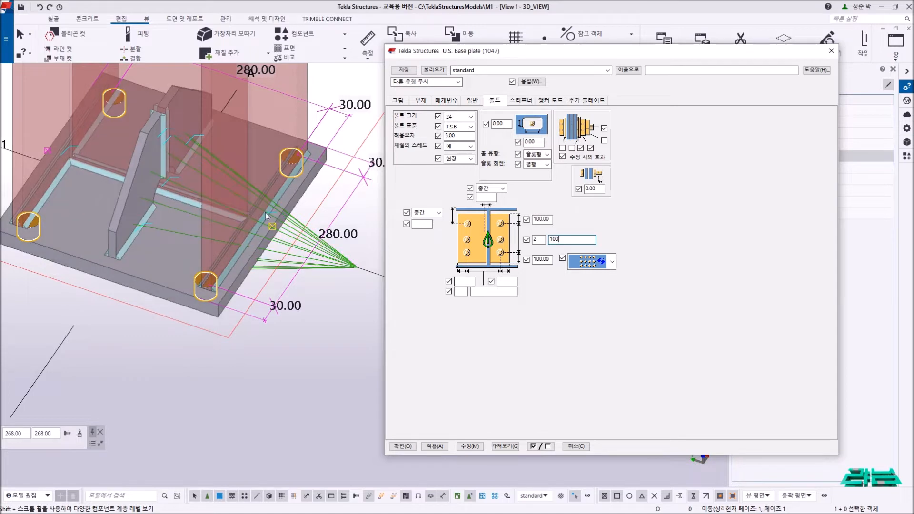
Set both horizontal bolt edge distances to 100, with 2 bolts at a spacing of 100, and modify the base plate component.
left_click(464, 281)
type("100")
left_click(503, 281)
type("100")
left_click(461, 291)
type("2")
left_click(493, 292)
type("100")
left_click(469, 446)
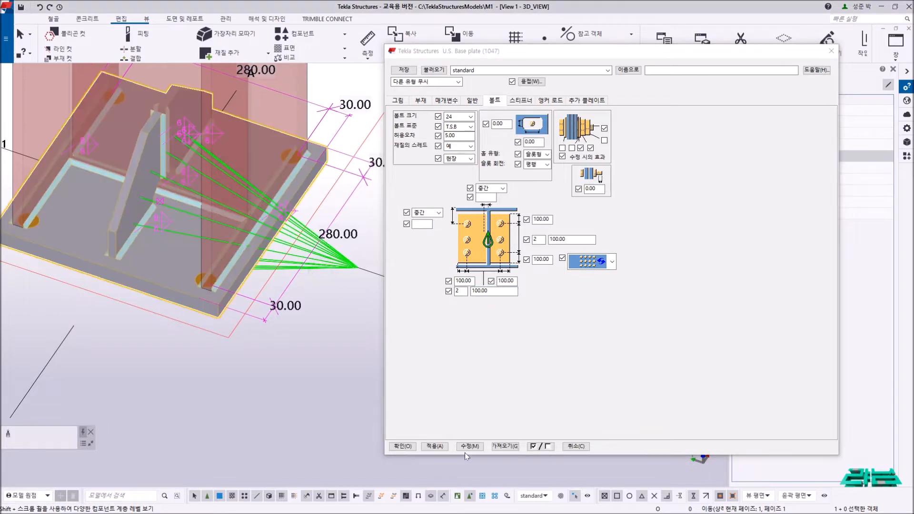
left_click(464, 450)
middle_click_drag(239, 304, 160, 223, "ctrl")
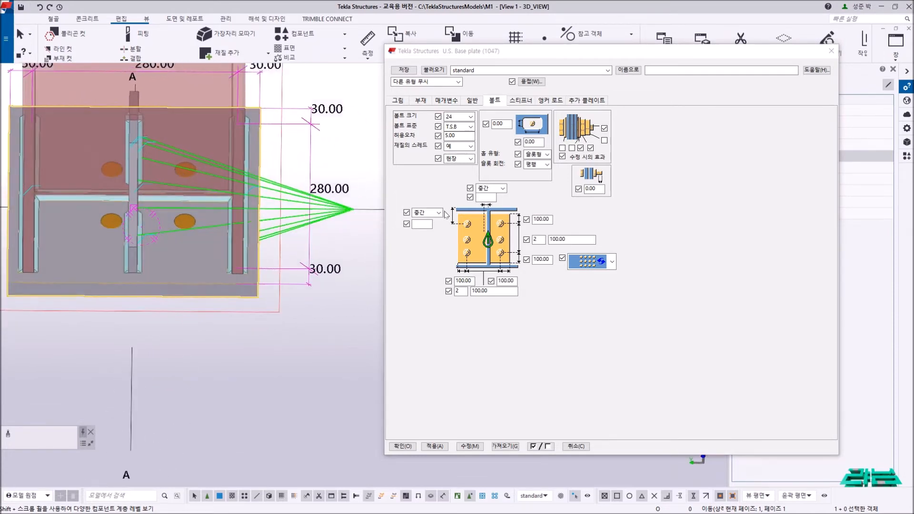
Set the bolt group's vertical offset from the middle (중간) to 0 and modify the component.
left_click(422, 224)
type("예")
left_click(473, 447)
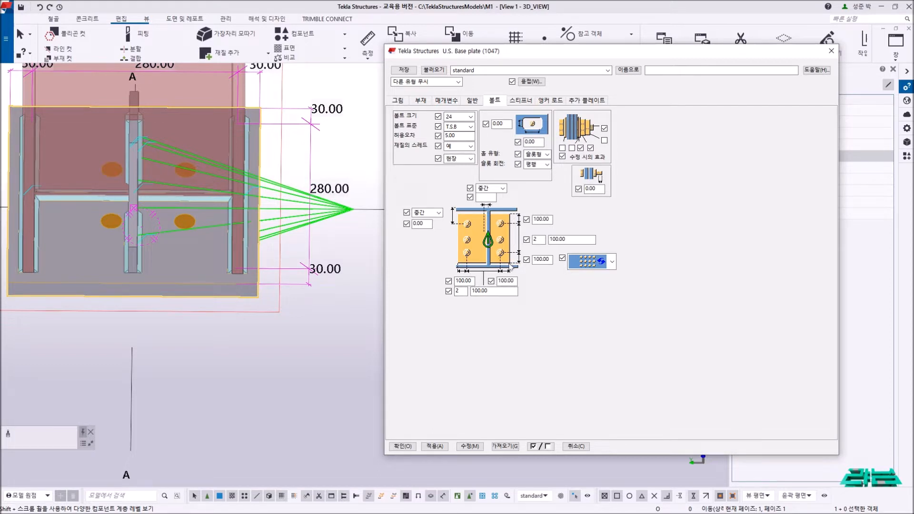
Clear both vertical bolt edge distances and the left horizontal one, modify the component and check the plate.
double_click(464, 280)
key("BackSpace")
double_click(543, 259)
key("BackSpace")
double_click(542, 220)
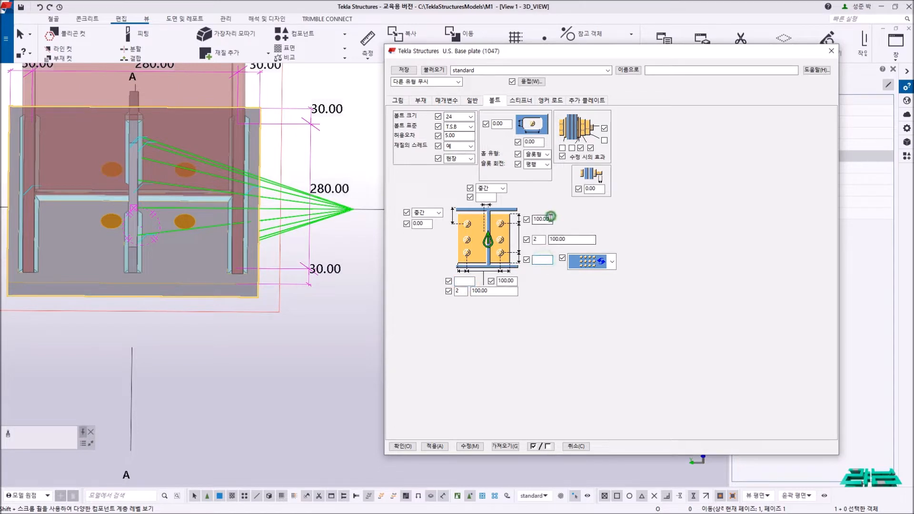
key("BackSpace")
left_click(472, 446)
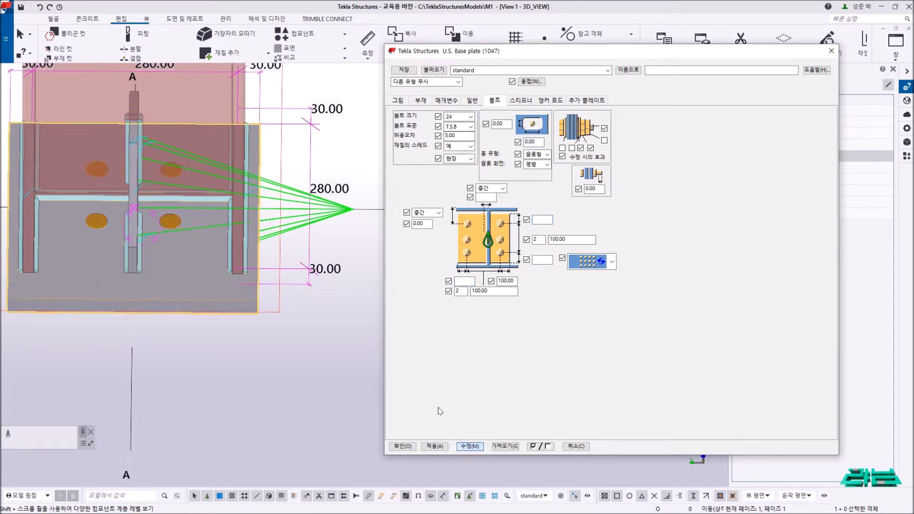
middle_click_drag(221, 250, 333, 224, "ctrl")
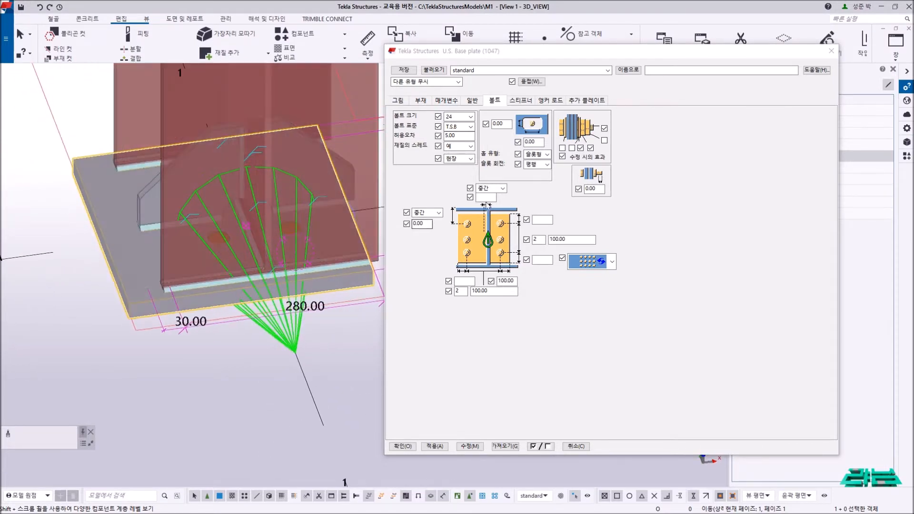
Set the bolt group's horizontal offset from the middle (중간) to 0, modify the component and check the holes in plan view.
left_click(486, 197)
type("0")
left_click(470, 446)
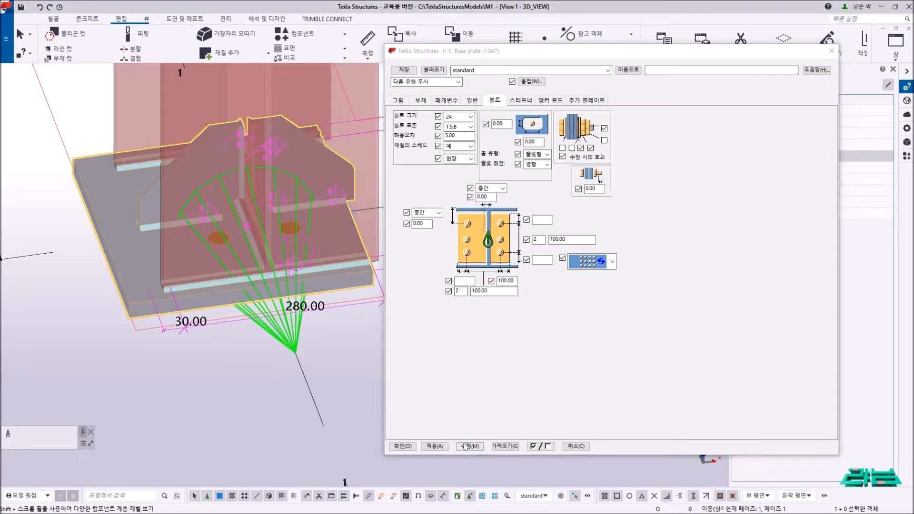
left_click(467, 447)
middle_click_drag(379, 384, 363, 281, "ctrl")
key("ctrl+p")
middle_click_drag(107, 396, 208, 263)
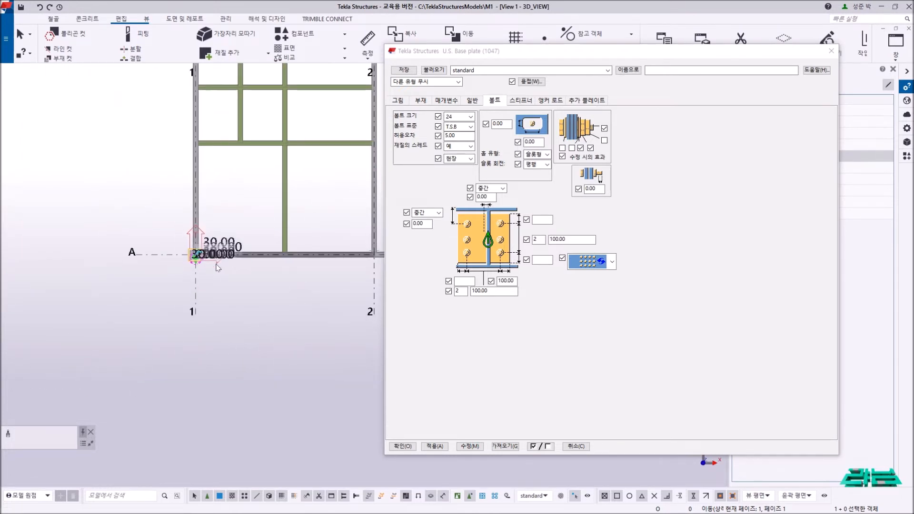
scroll(208, 262, "up", 5)
scroll(151, 246, "up", 4)
scroll(150, 245, "up", 2)
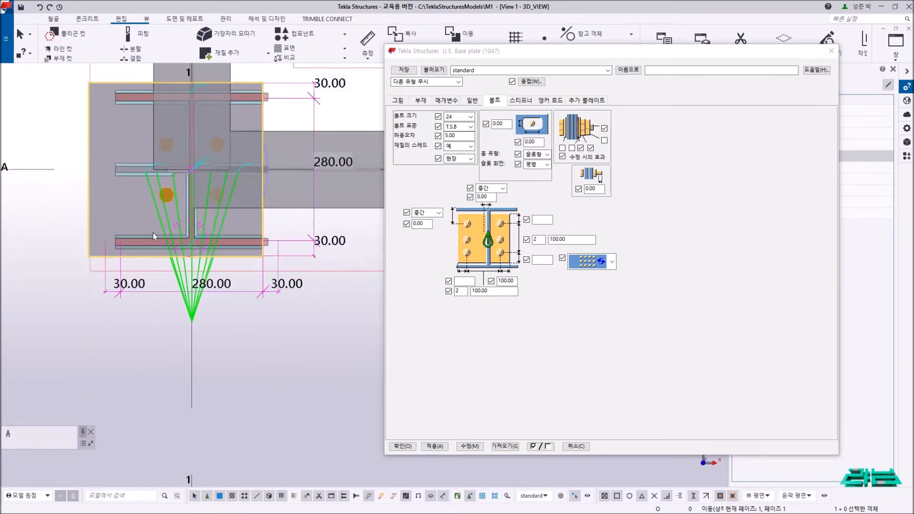
middle_click_drag(163, 234, 189, 218, "ctrl")
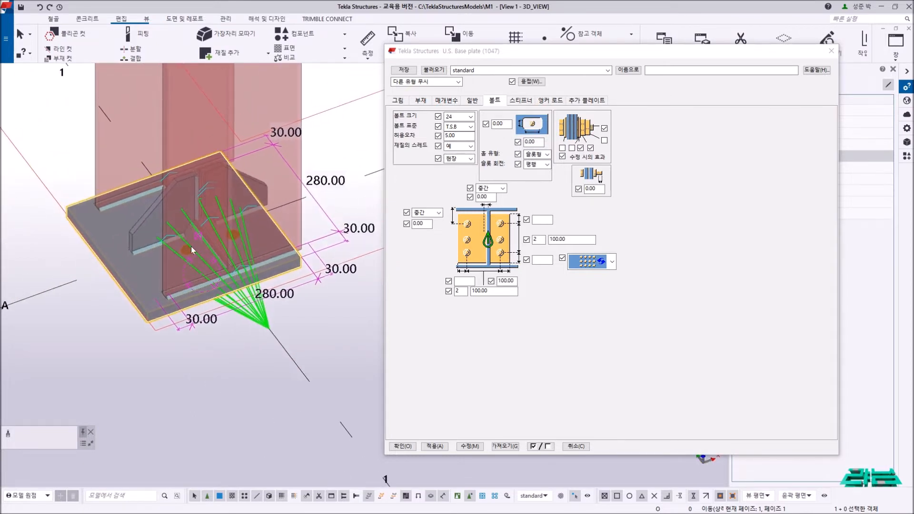
Clear the remaining horizontal bolt edge distance, modify the component and check the hole positions on the plate.
left_click(508, 284)
double_click(508, 284)
key("BackSpace")
left_click(470, 446)
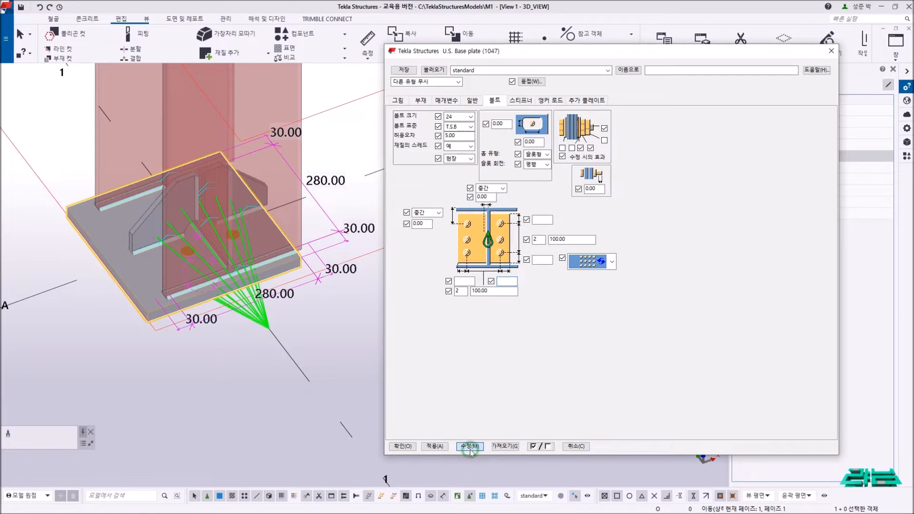
left_click(247, 367)
middle_click_drag(230, 292, 132, 301, "ctrl")
scroll(104, 281, "up", 3)
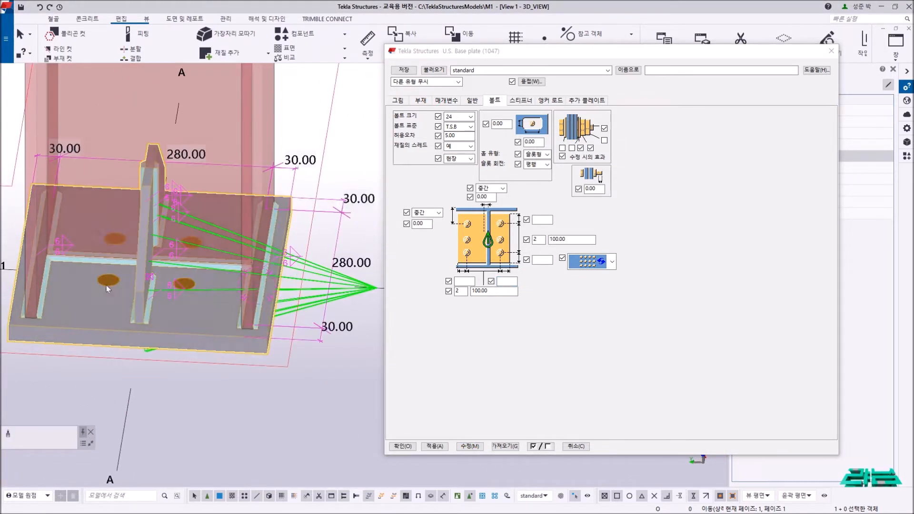
middle_click_drag(106, 295, 104, 310, "ctrl")
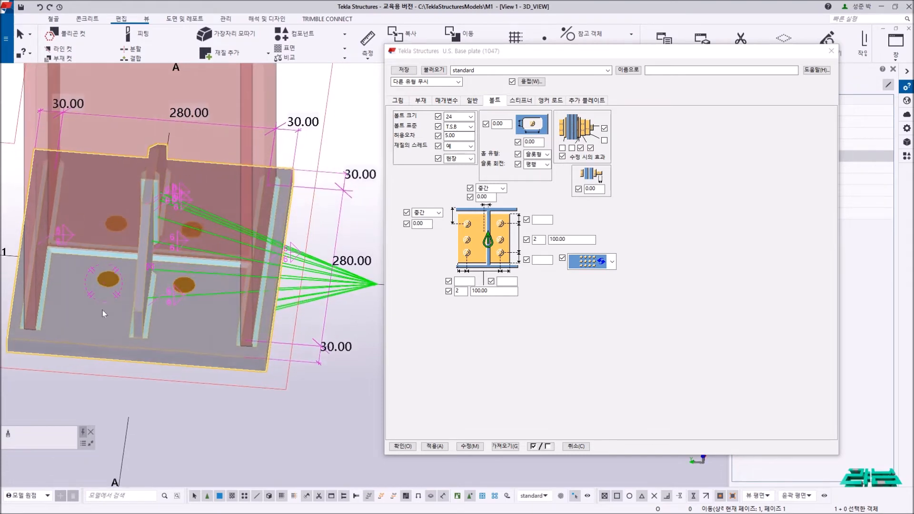
Set the bolt spacing to 160 in both directions and modify the base plate component.
left_click(491, 291)
left_click_drag(491, 291, 433, 295)
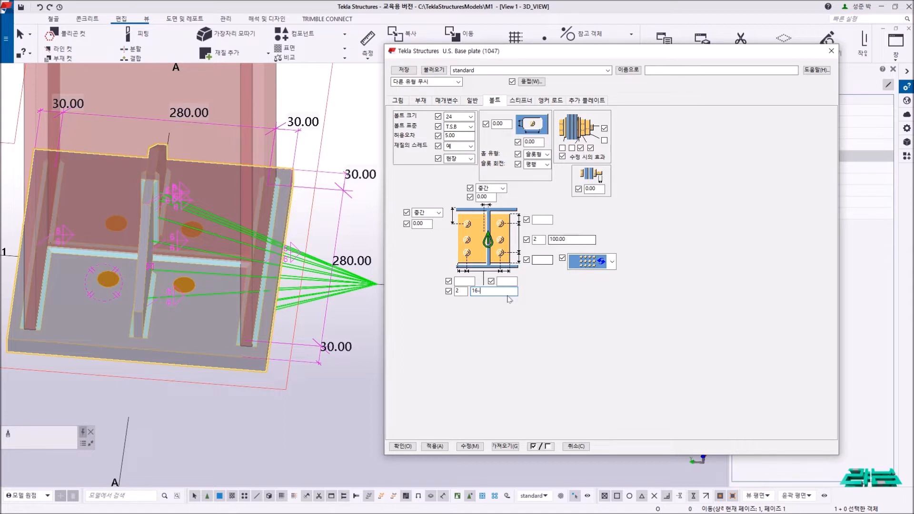
key("BackSpace")
key("BackSpace")
left_click_drag(568, 244, 506, 241)
type("16-0")
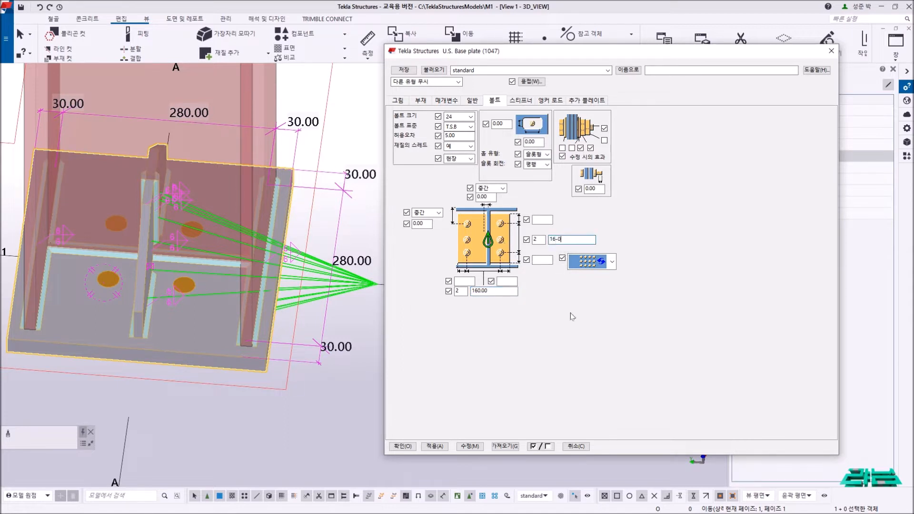
key("BackSpace")
key("BackSpace")
type("0")
left_click(469, 447)
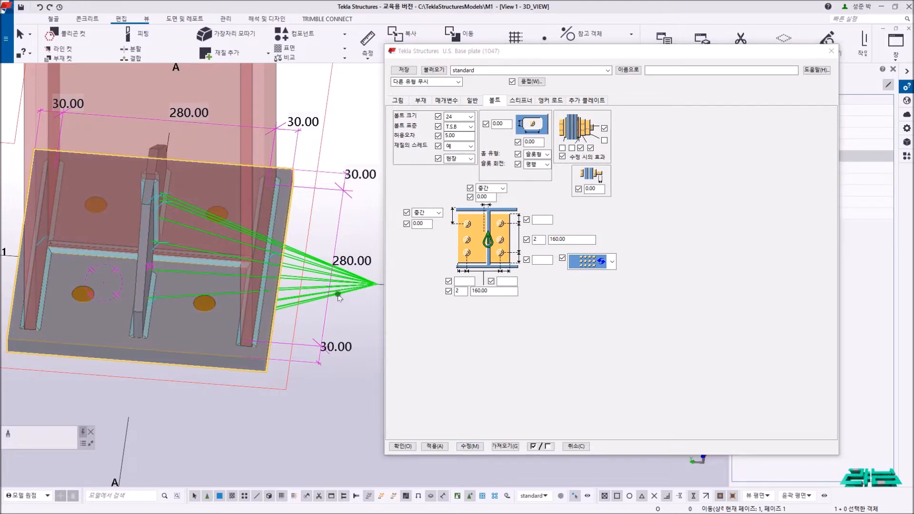
middle_click_drag(332, 294, 253, 274, "ctrl")
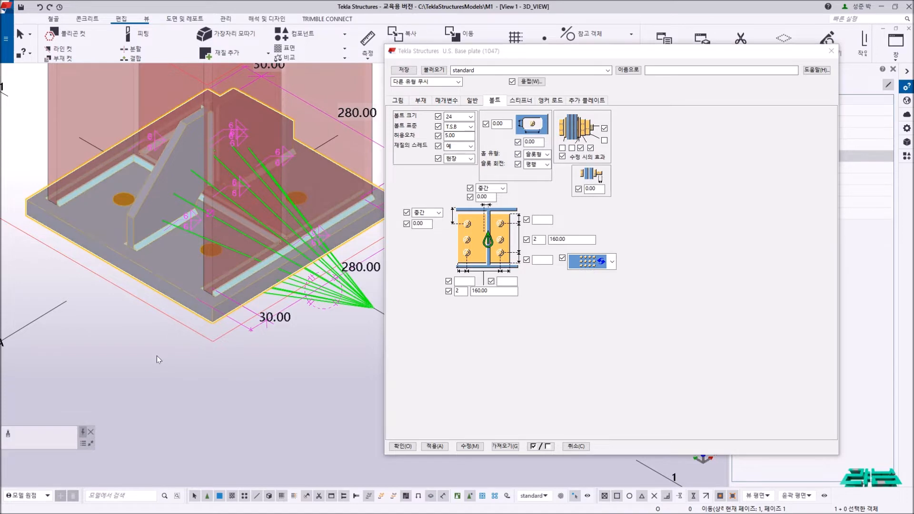
Measure the bolt group's spacing and plate edge distances with the bolt spacing command, and clear the dimensions from the view.
left_click(148, 347)
right_click(148, 344)
left_click(176, 398)
scroll(240, 291, "up", 10)
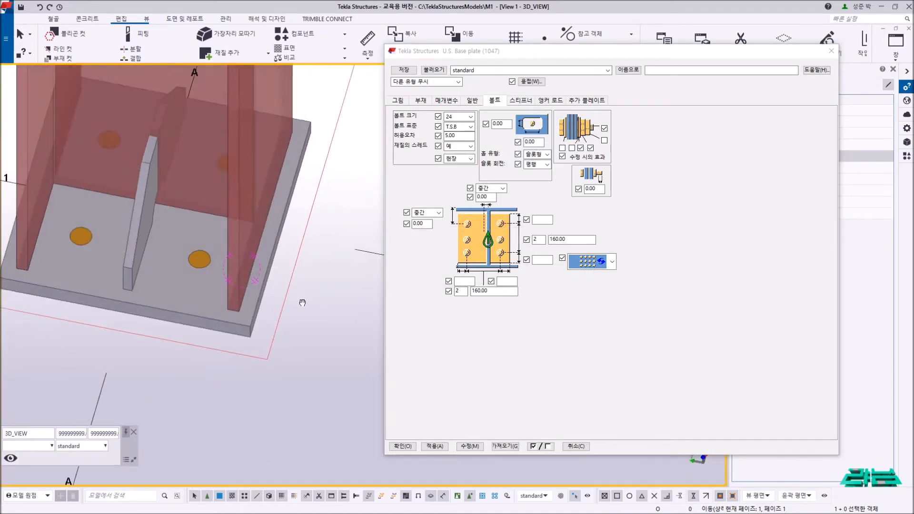
scroll(240, 231, "up", 2)
left_click_drag(477, 51, 533, 60)
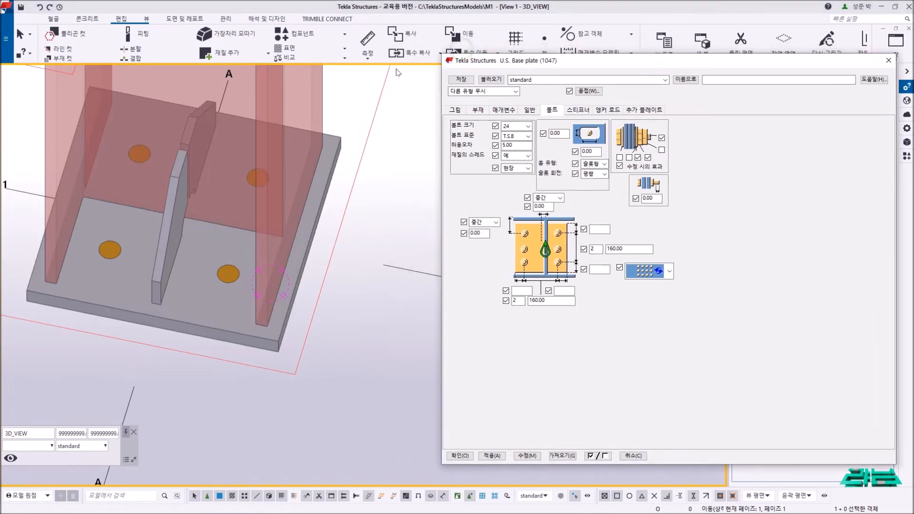
left_click(369, 53)
left_click(367, 167)
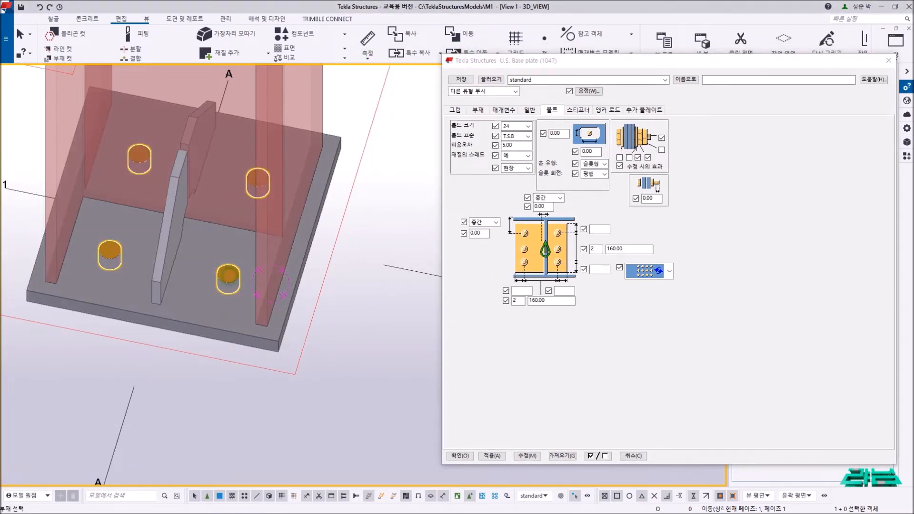
left_click(229, 274)
right_click(374, 294)
left_click(386, 300)
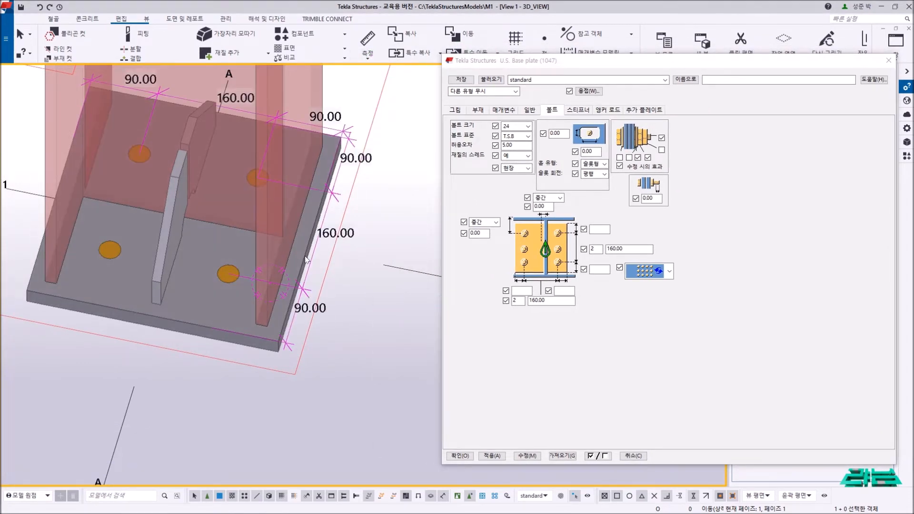
middle_click_drag(230, 272, 295, 209, "ctrl")
right_click(417, 183)
left_click(441, 238)
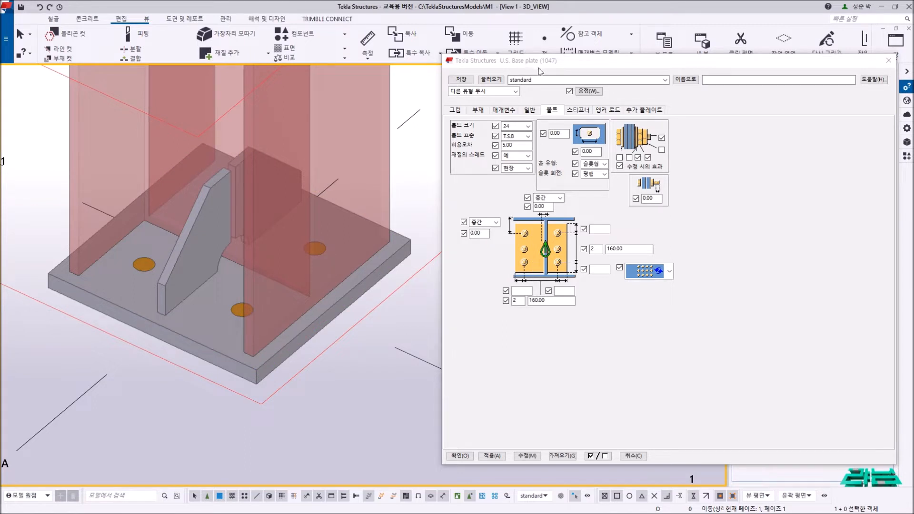
Open the anchor rod (앵커 로드) parameters and bring the whole base plate into view.
left_click(608, 110)
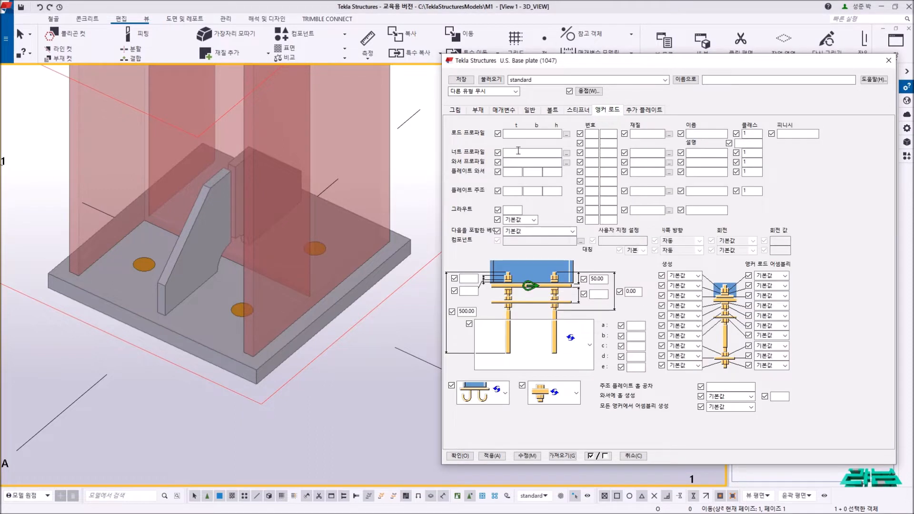
scroll(244, 198, "down", 5)
scroll(229, 209, "up", 2)
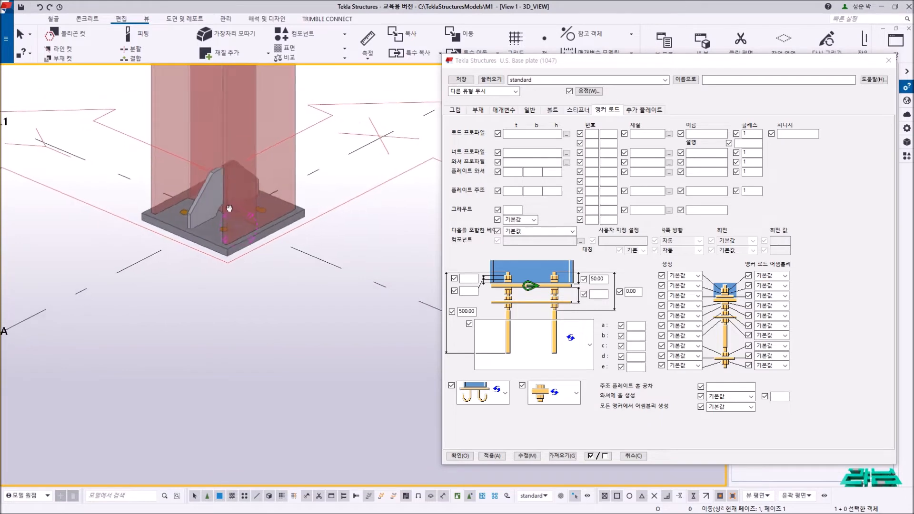
Select the base plate component, switch its bolts to anchor rods (앵커 로드) and modify it.
middle_click_drag(229, 209, 252, 255)
left_click(232, 289)
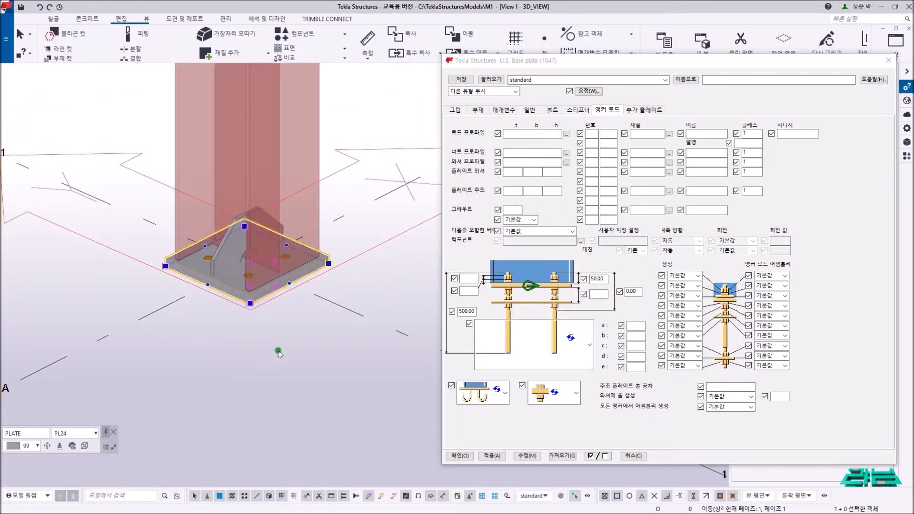
left_click(278, 353)
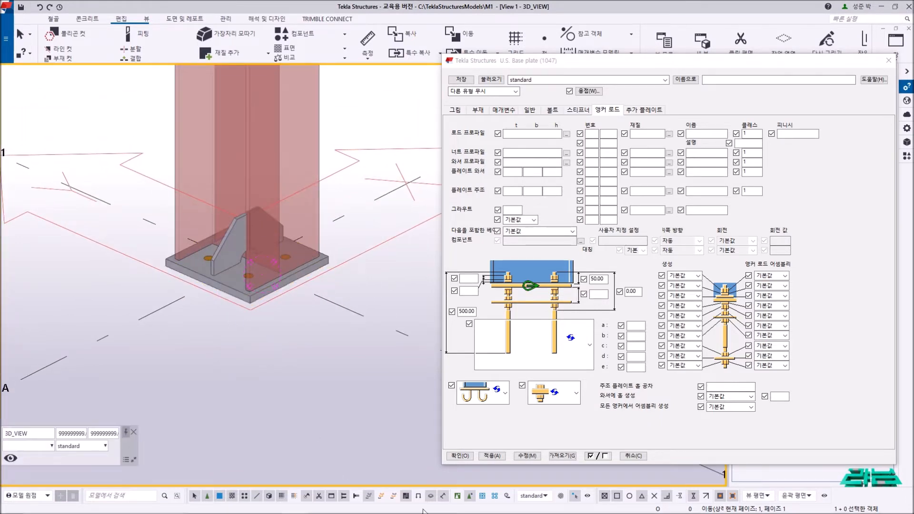
left_click(241, 292)
left_click(543, 231)
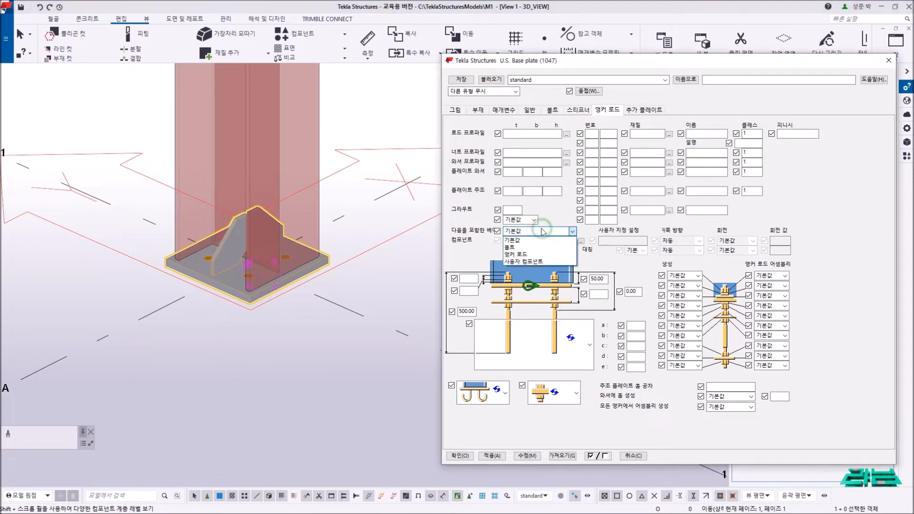
left_click(518, 254)
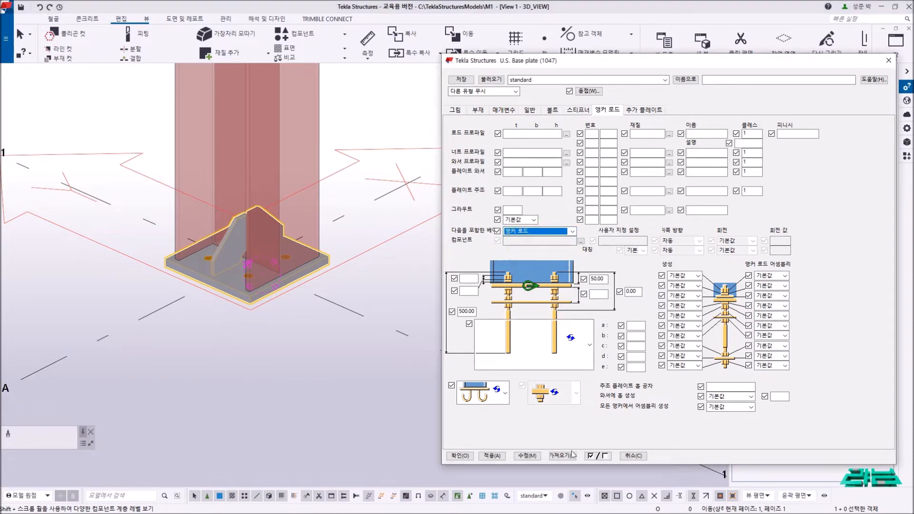
left_click(533, 455)
left_click(531, 457)
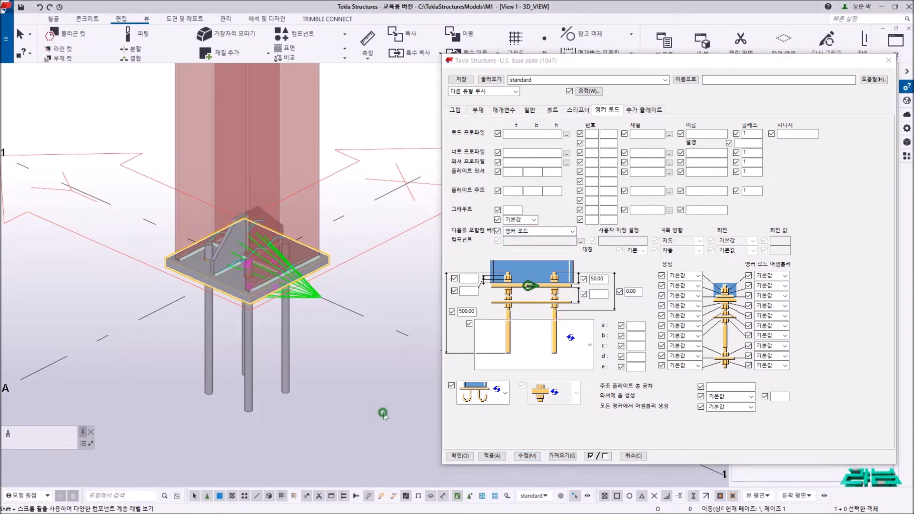
Choose the L-shaped bend with dimensions a and b as the anchor rod shape and modify the selected base plate component.
left_click(245, 310)
scroll(241, 268, "up", 4)
scroll(243, 271, "down", 2)
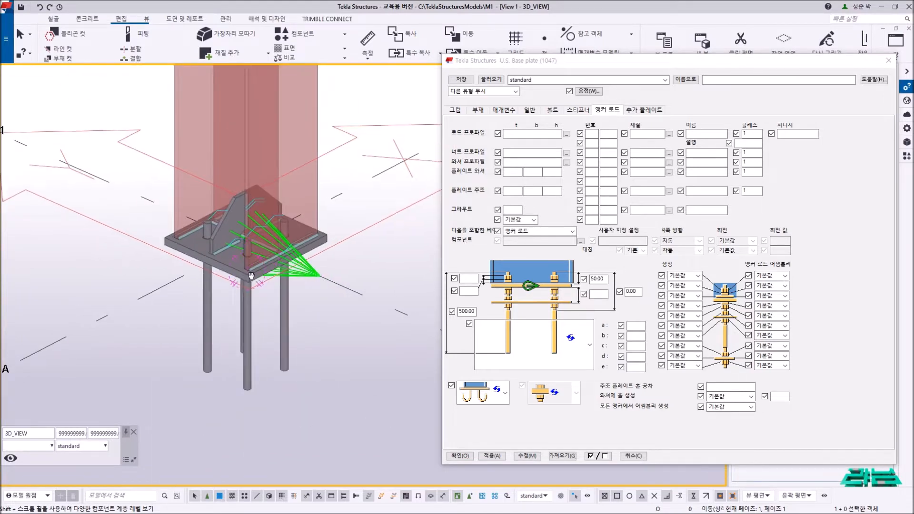
left_click(551, 330)
scroll(550, 323, "down", 1)
left_click(544, 295)
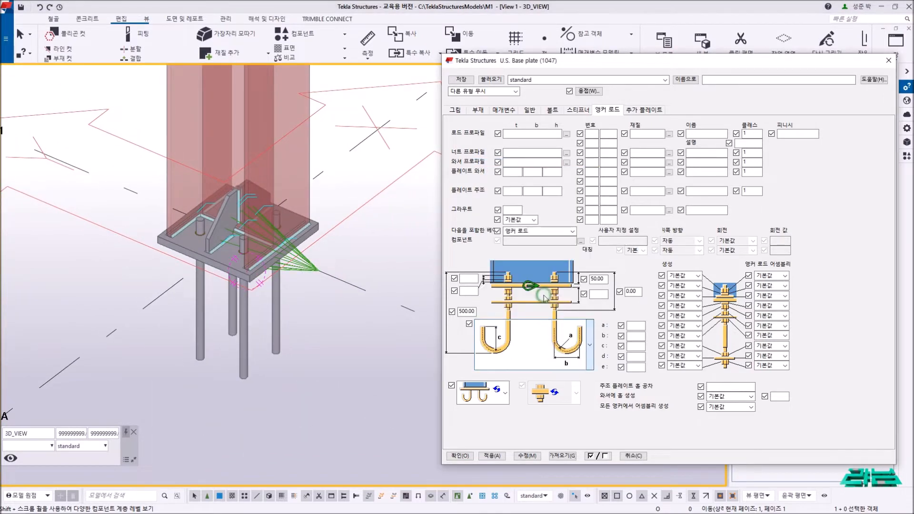
left_click(554, 345)
left_click(549, 184)
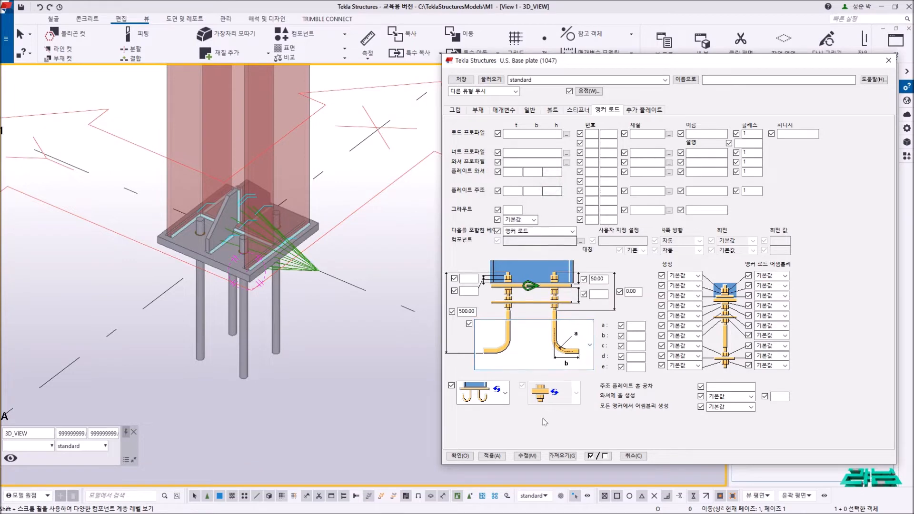
left_click(527, 456)
left_click(307, 267)
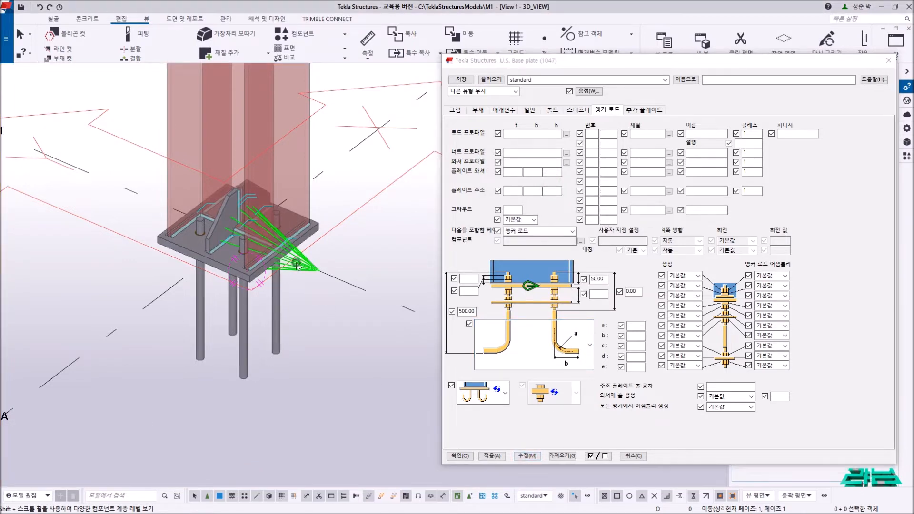
left_click(527, 455)
Try D27 as the anchor rod profile, replace it with D24 and modify the base plate.
middle_click_drag(248, 216, 250, 259)
left_click(516, 135)
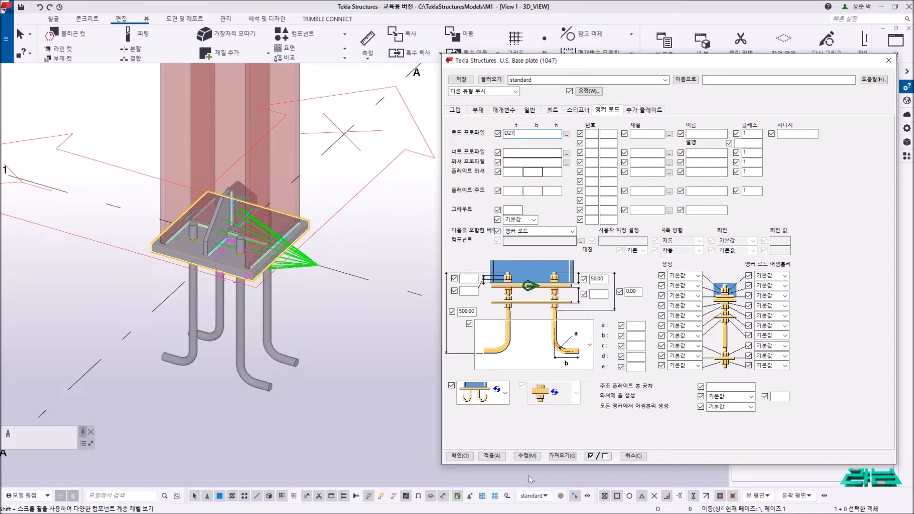
left_click(527, 456)
left_click(525, 135)
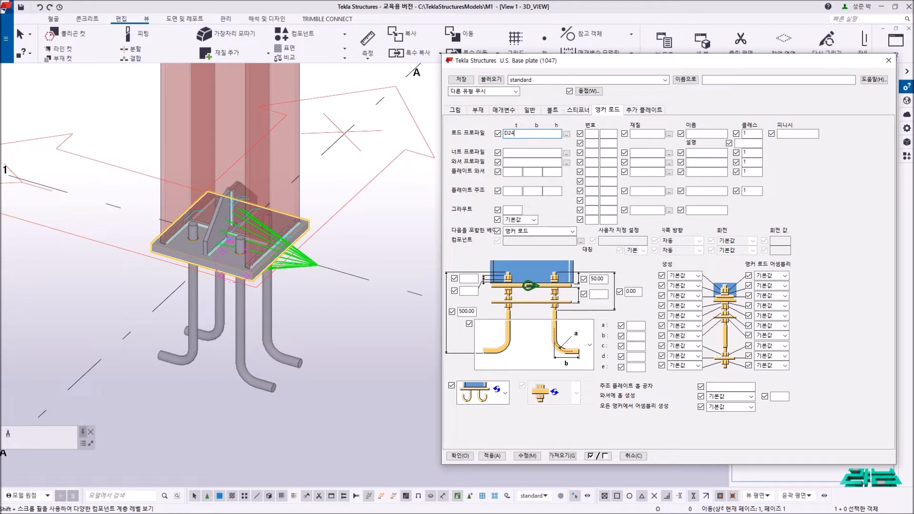
type("4")
left_click(527, 455)
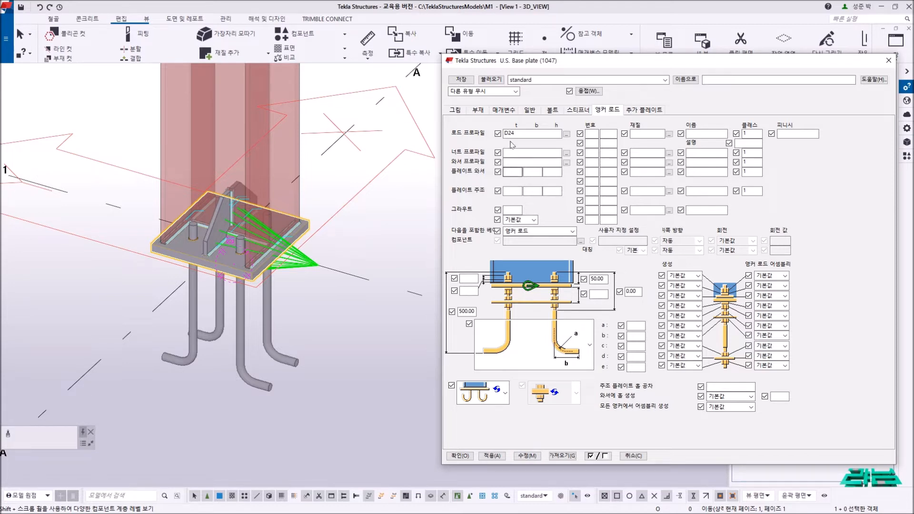
Set the anchor rod's numbering prefix to A, its start number to 1 and its name to ANCHOR.
left_click(592, 134)
left_click(605, 134)
type("1")
left_click(646, 135)
left_click(689, 135)
type("A")
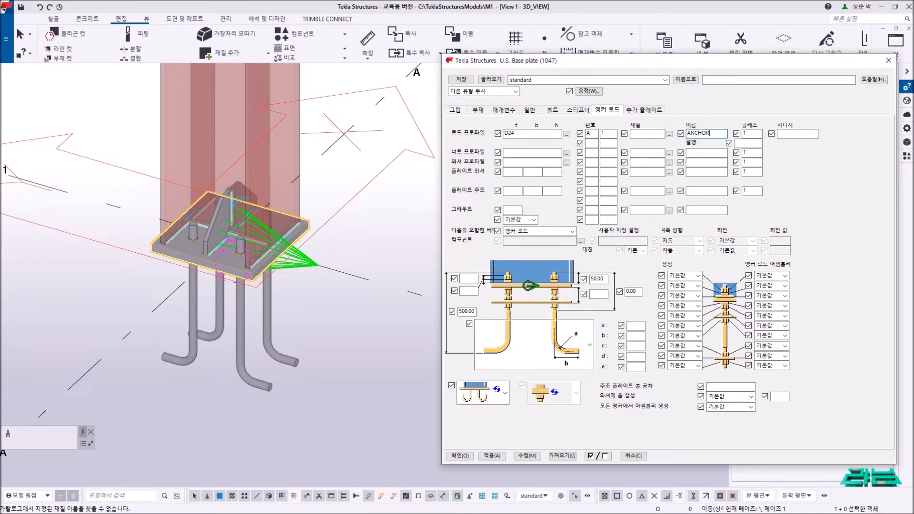
Enable creation (예) of the two uppermost anchor rod parts, the nut and washer, modify the component and redraw the view.
left_click(529, 152)
scroll(285, 267, "up", 3)
scroll(286, 266, "down", 3)
left_click(295, 268)
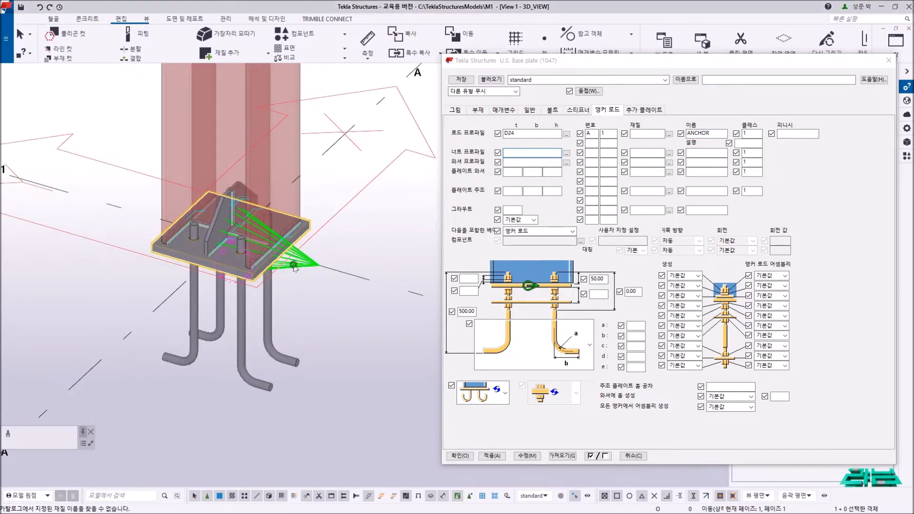
left_click(697, 276)
left_click(679, 299)
left_click(697, 285)
left_click(678, 308)
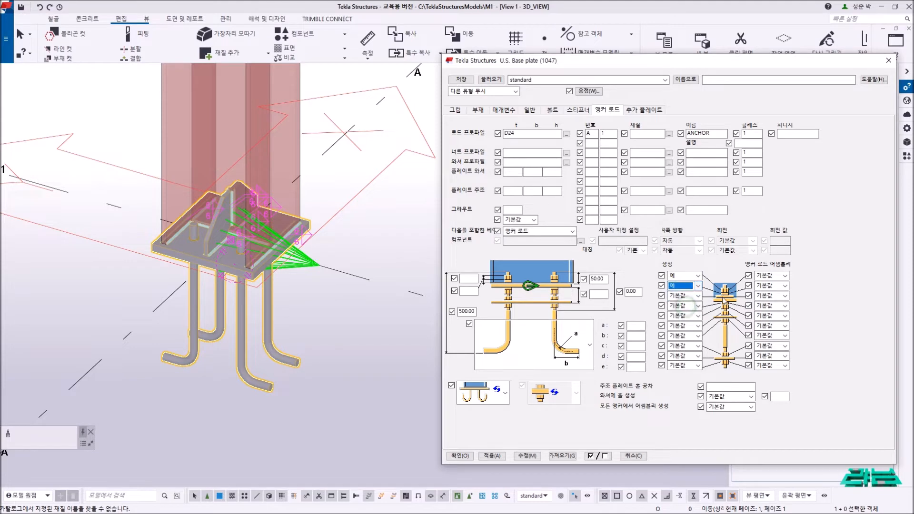
left_click(527, 456)
scroll(228, 259, "up", 5)
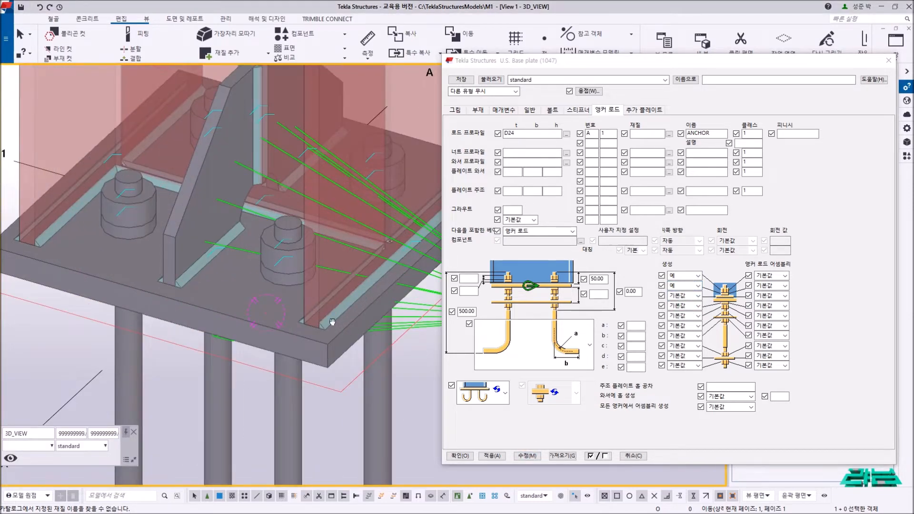
right_click(364, 327)
left_click(380, 369)
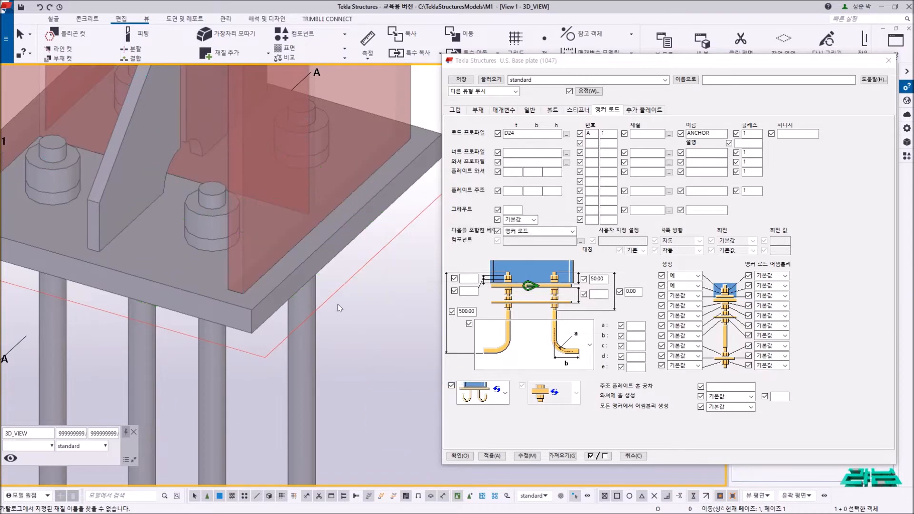
Inspect the profile properties of the washer and the nut on the front anchor rod.
left_click(9, 460)
left_click(16, 413)
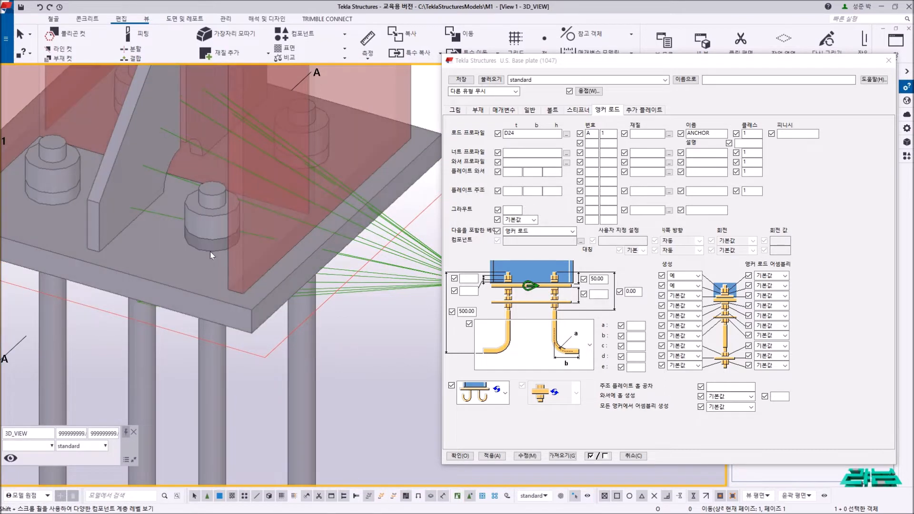
left_click(210, 253)
left_click_drag(636, 62, 419, 305)
left_click(826, 134)
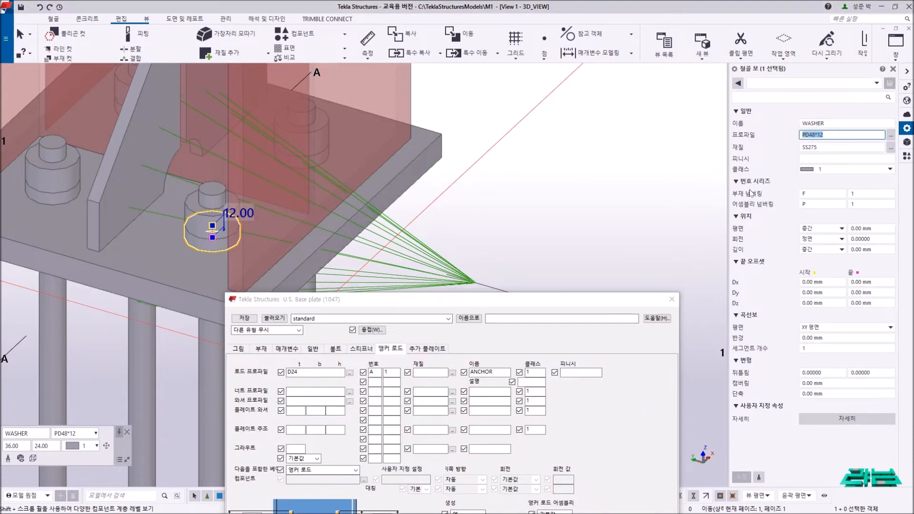
left_click_drag(503, 309, 716, 136)
left_click(373, 358)
left_click(206, 221)
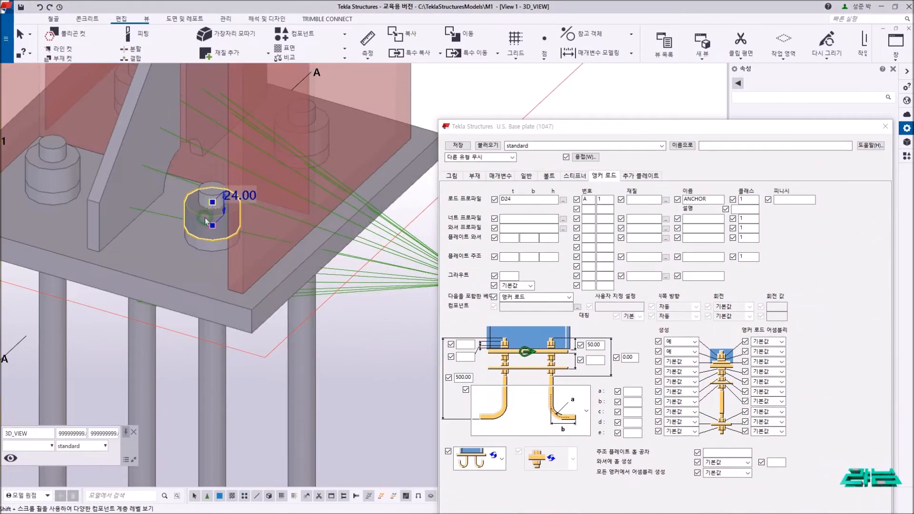
left_click_drag(654, 132, 611, 73)
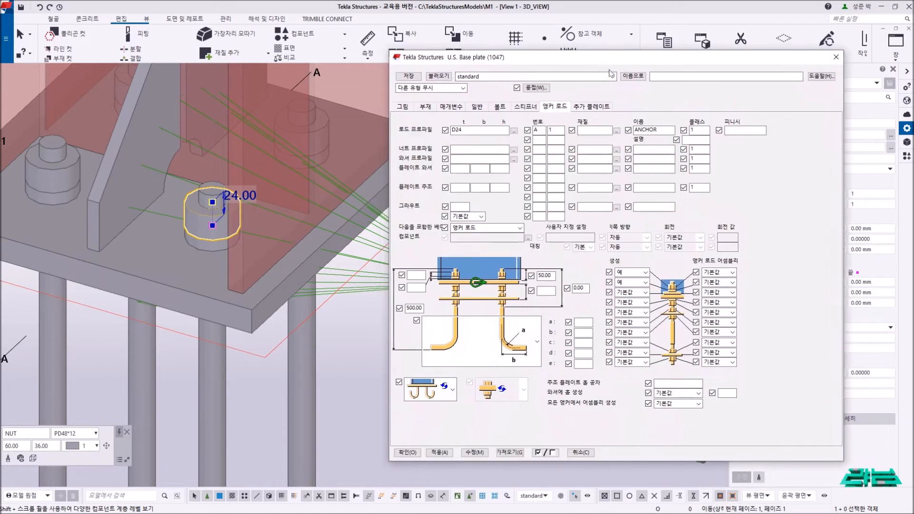
Filter the profile catalog by nut* and assign the parametric NUT_M profile with size 24 as the nut profile.
left_click(514, 150)
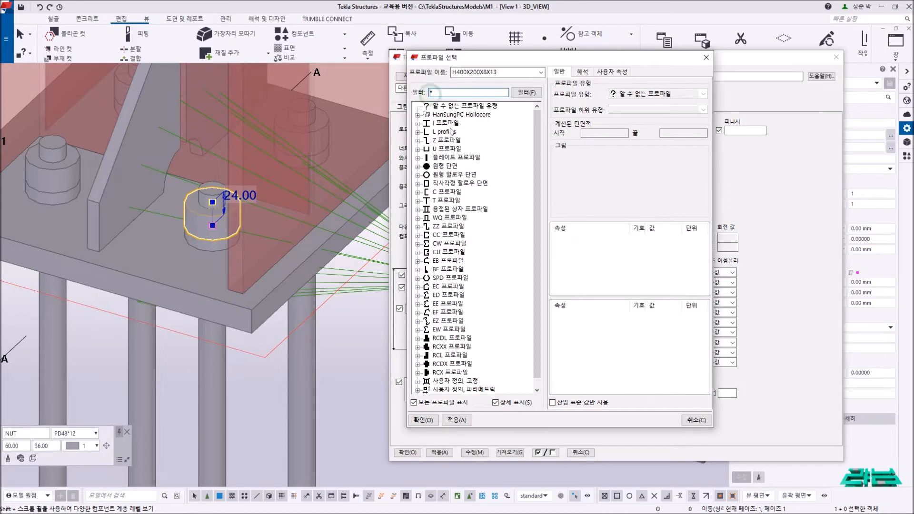
type("nut*")
key("Return")
left_click(447, 106)
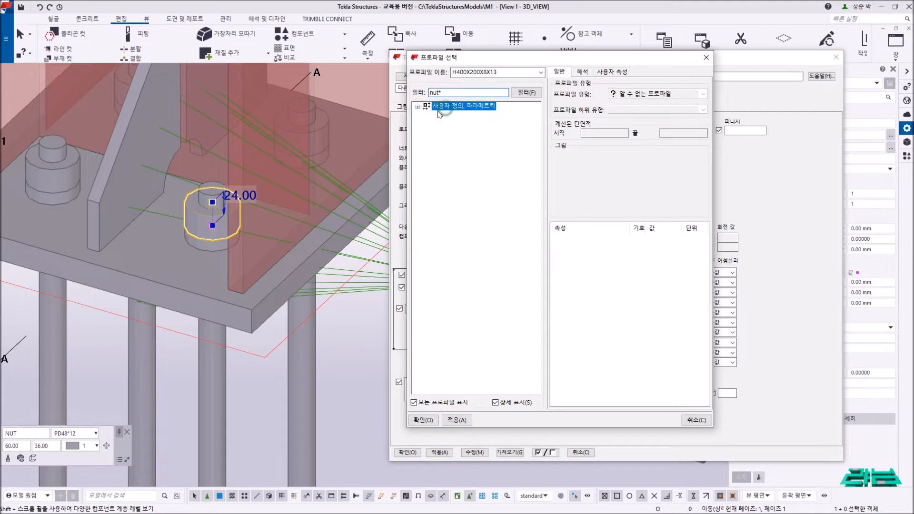
left_click(417, 107)
left_click(450, 115)
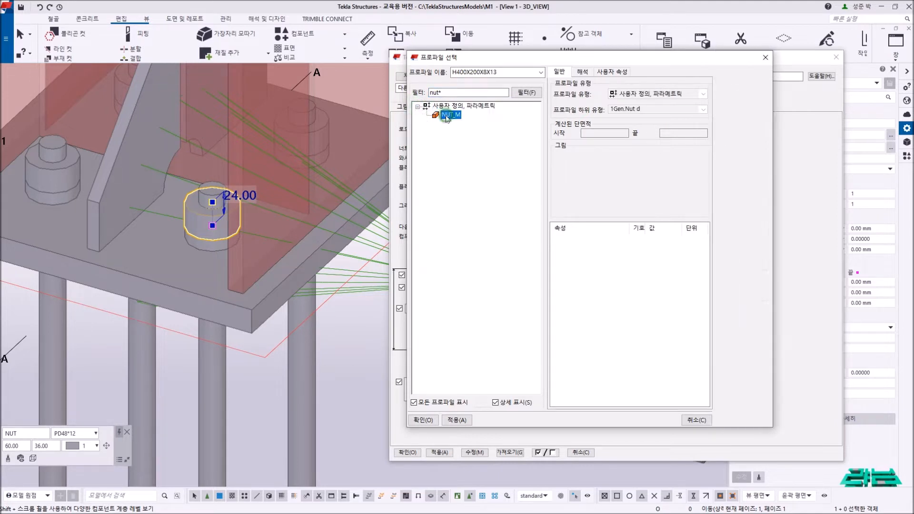
double_click(660, 223)
type("24")
left_click(423, 420)
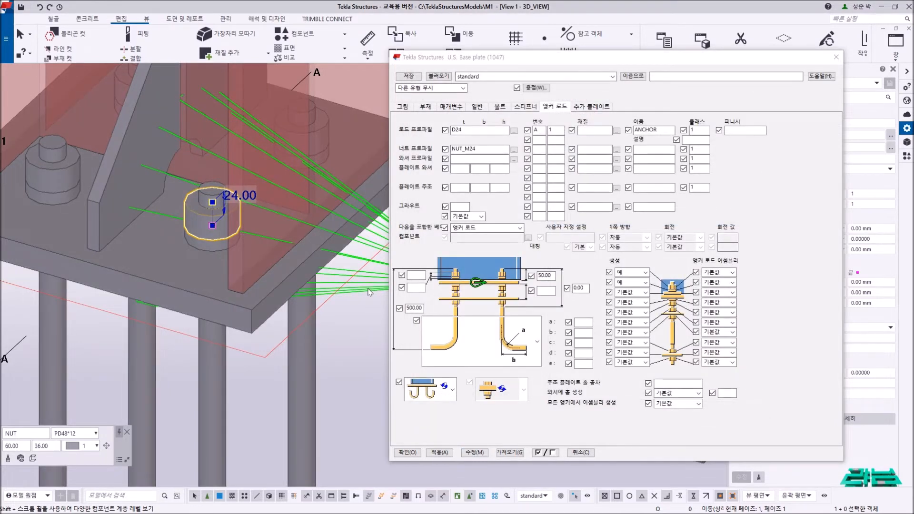
Modify the base plate with the chosen nut profile, redraw the view and check the nuts on the anchor rods.
left_click(477, 453)
left_click(355, 336)
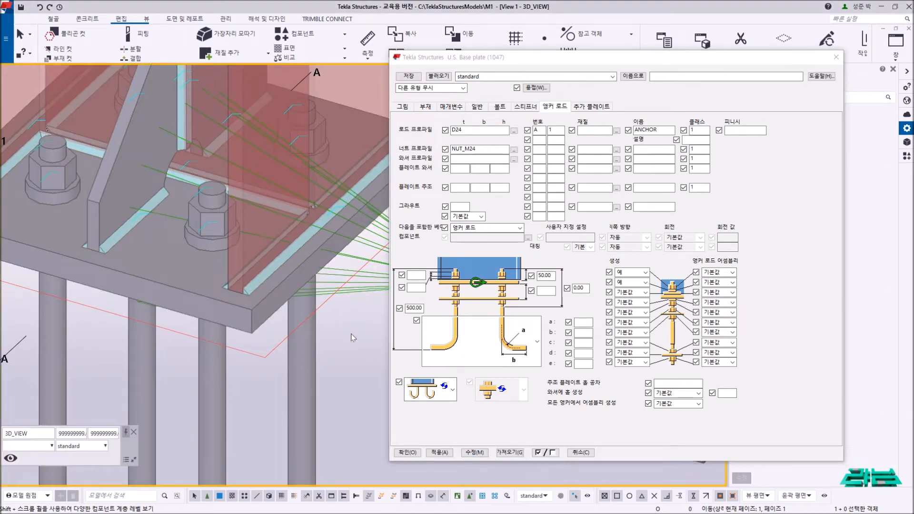
right_click(354, 335)
left_click(380, 389)
scroll(213, 221, "down", 4)
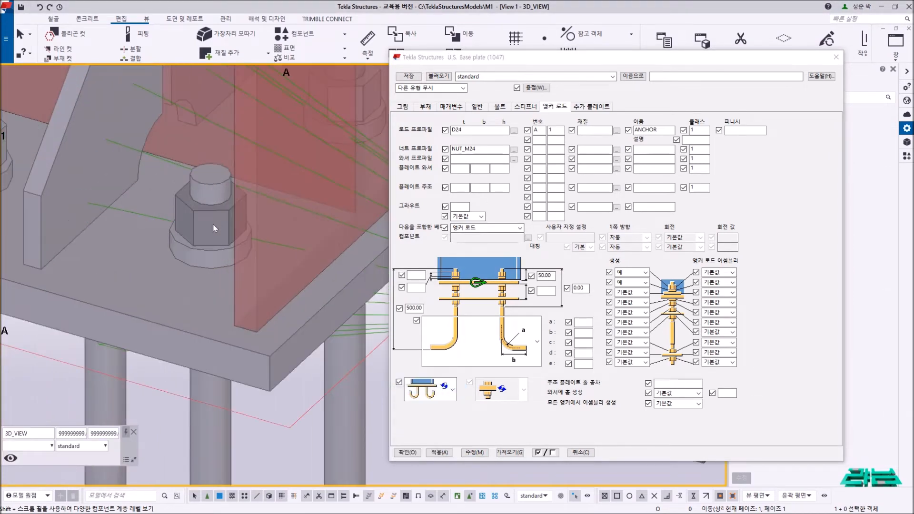
mouse_move(213, 247)
middle_mouse_down("ctrl")
mouse_move(209, 224)
mouse_move(190, 205)
mouse_move(205, 244)
middle_mouse_up("ctrl")
scroll(207, 247, "down", 5)
scroll(207, 247, "up", 5)
scroll(208, 247, "down", 2)
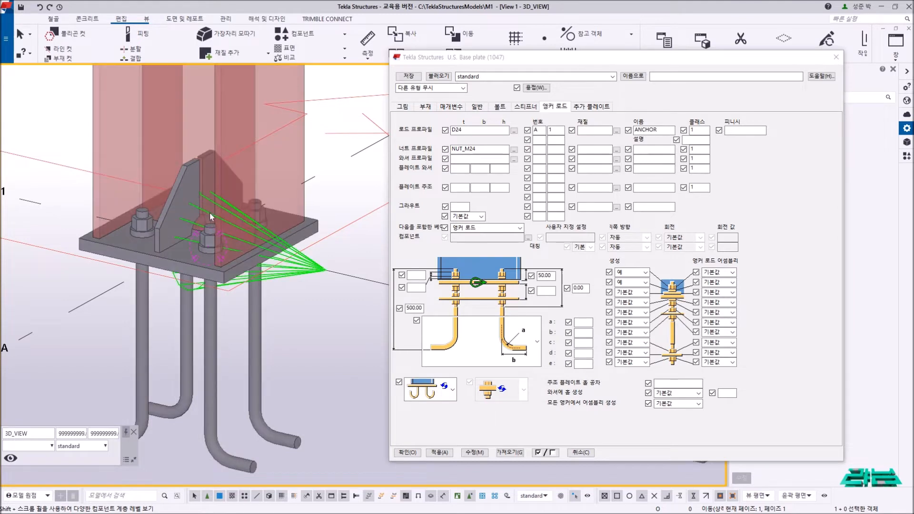
Set the anchor rod projection above the plate to 80 and the rod length to 400, modify the component and redraw the view.
double_click(546, 276)
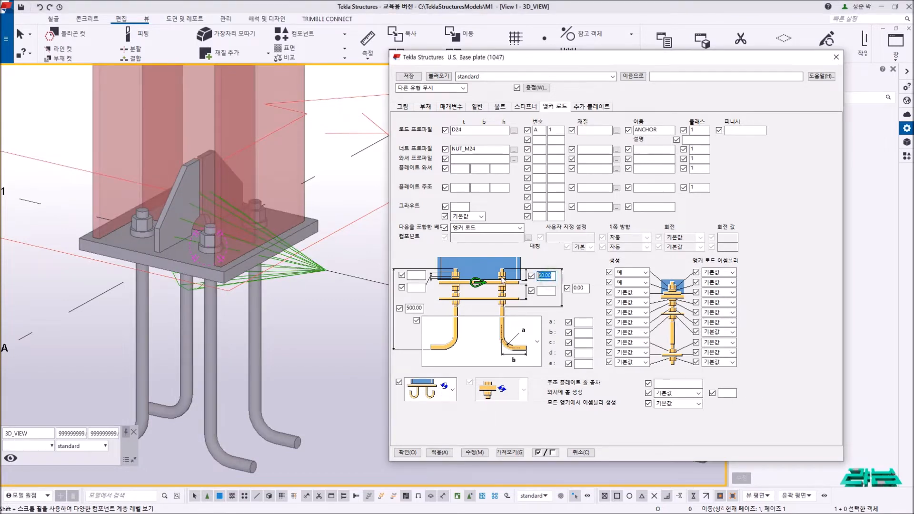
type("80")
double_click(414, 308)
type("400")
left_click(471, 453)
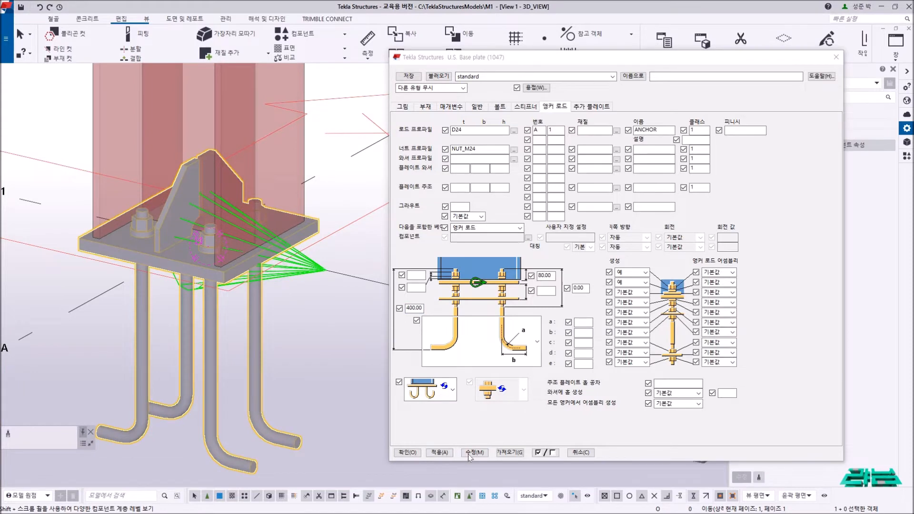
right_click(317, 318)
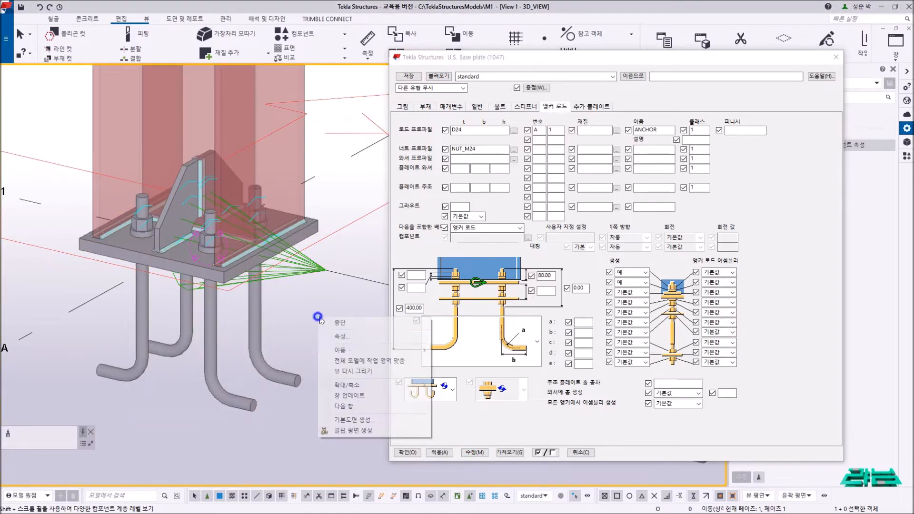
left_click(354, 372)
scroll(354, 372, "down", 3)
scroll(332, 337, "up", 3)
Set the base plate's anchor rod length to 600, modify the component and redraw the 3D view.
left_click(320, 318)
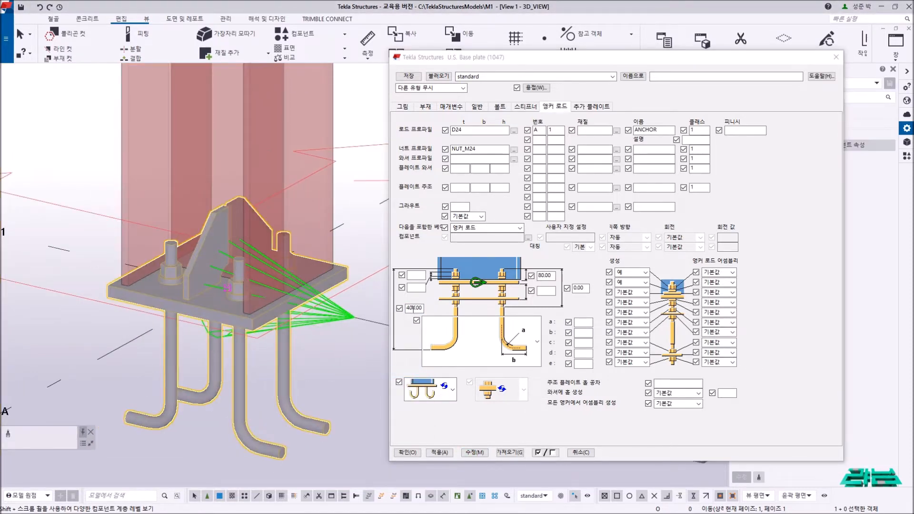
double_click(415, 308)
type("600")
left_click(475, 453)
middle_click_drag(307, 351, 274, 259)
right_click(333, 286)
left_click(368, 337)
scroll(260, 231, "down", 5)
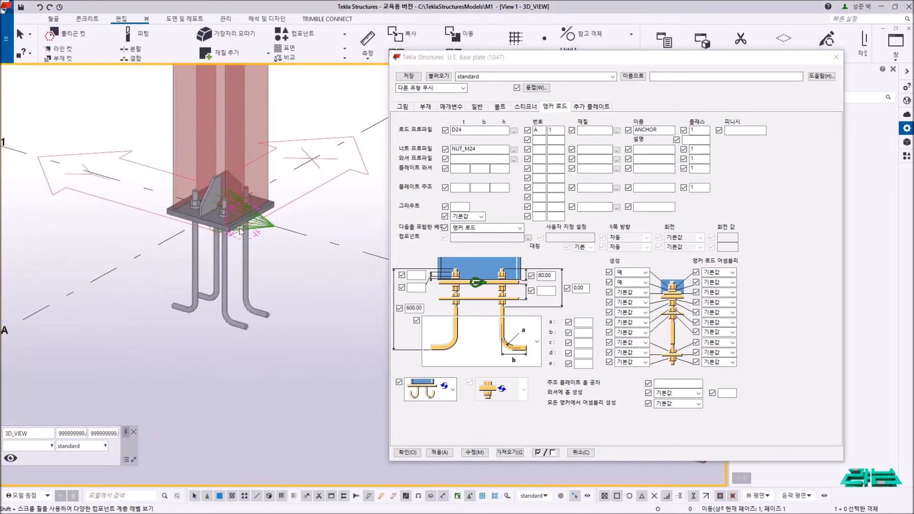
scroll(240, 231, "up", 2)
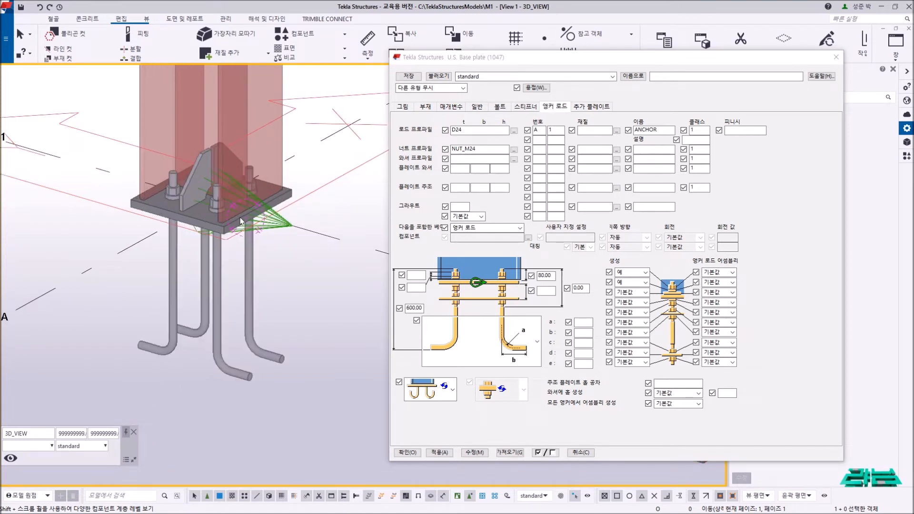
right_click(307, 273)
left_click(322, 318)
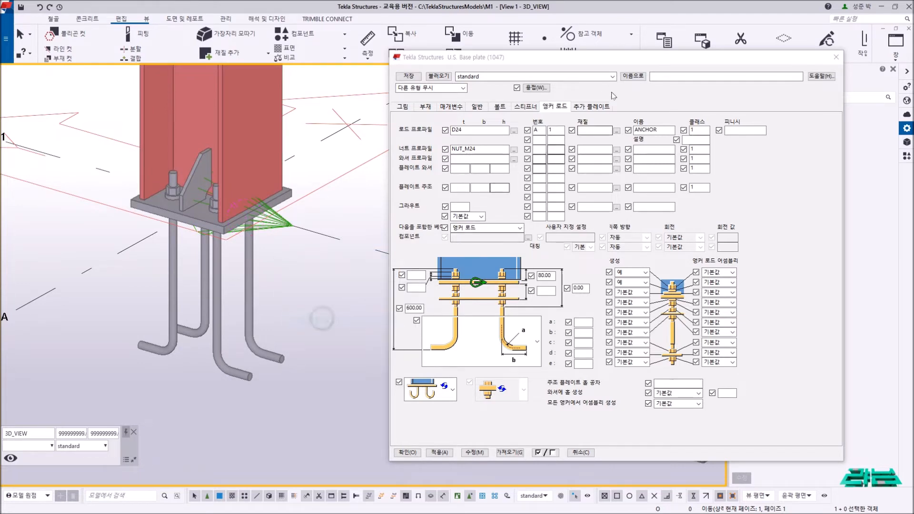
Save the base plate settings under the name R_H300X300 and apply them.
left_click(676, 77)
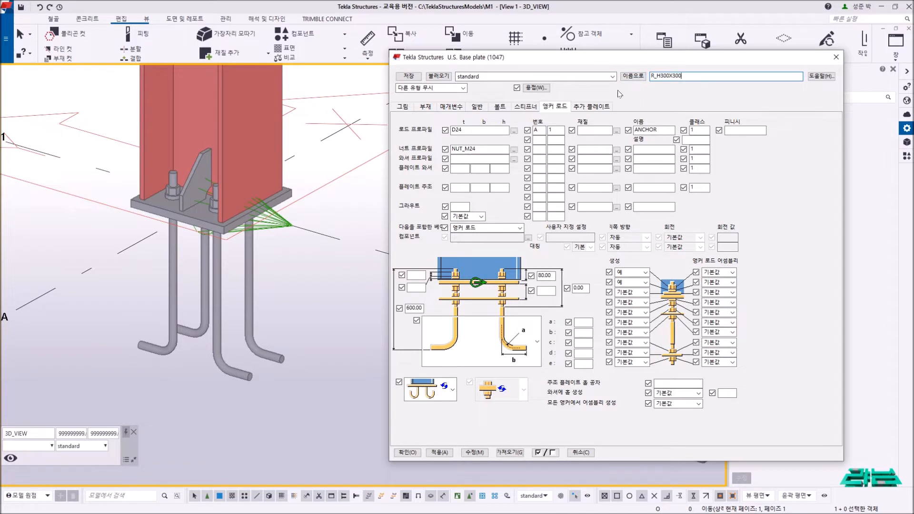
left_click(633, 77)
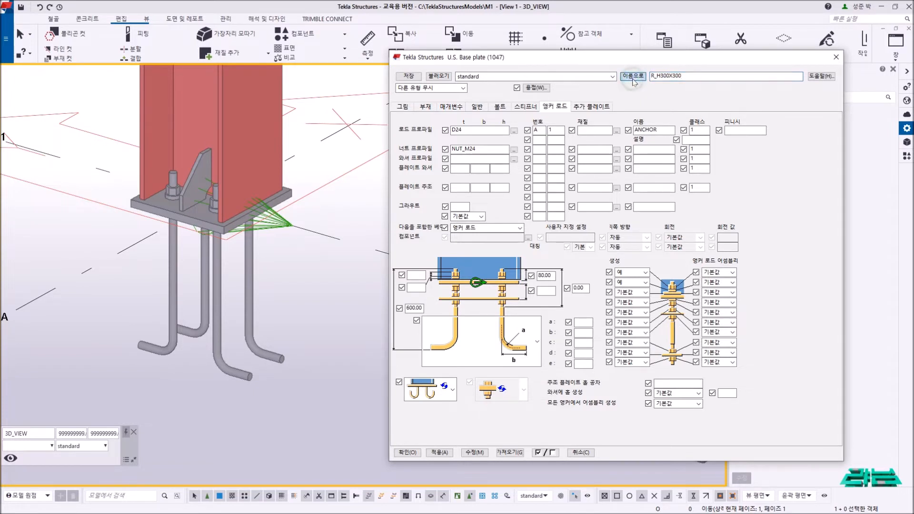
left_click(438, 455)
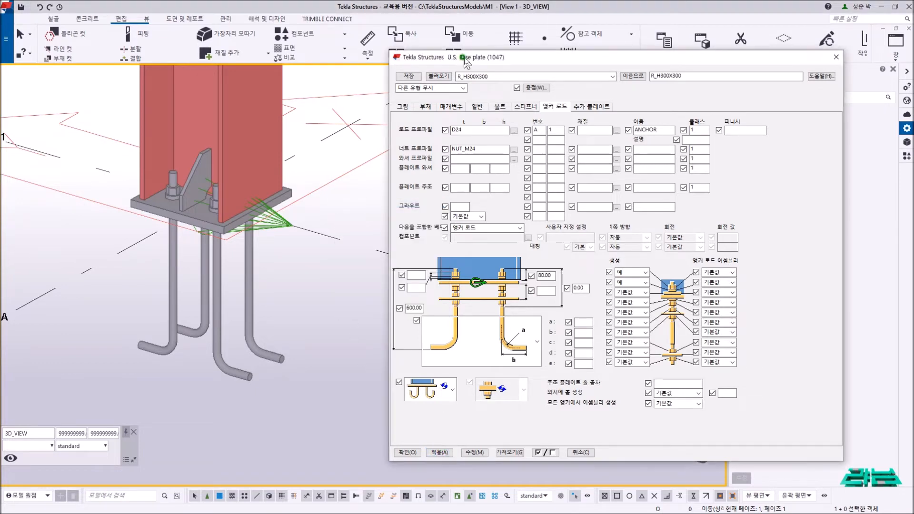
left_click_drag(471, 57, 626, 58)
left_click(594, 454)
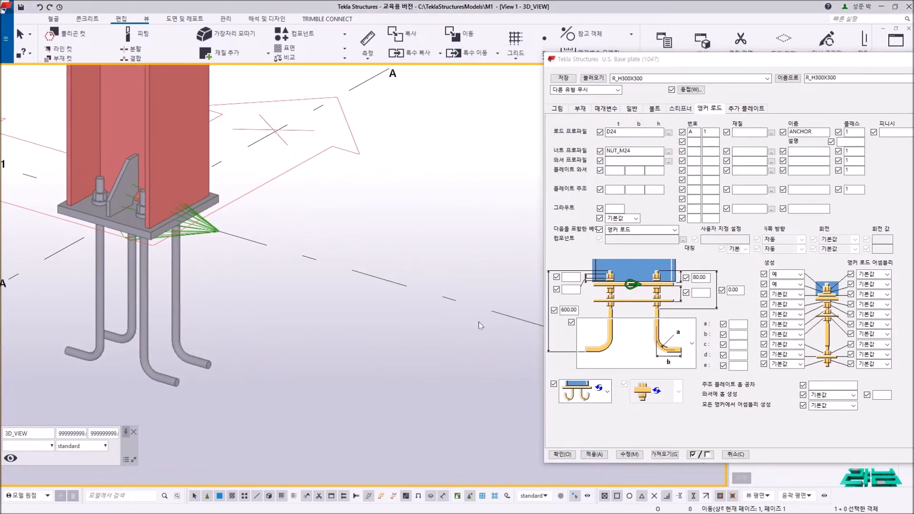
Create a U.S. Base plate (1047) on the column at grid A-2, positioned at the column's base point, and redraw the view.
scroll(230, 286, "down", 5)
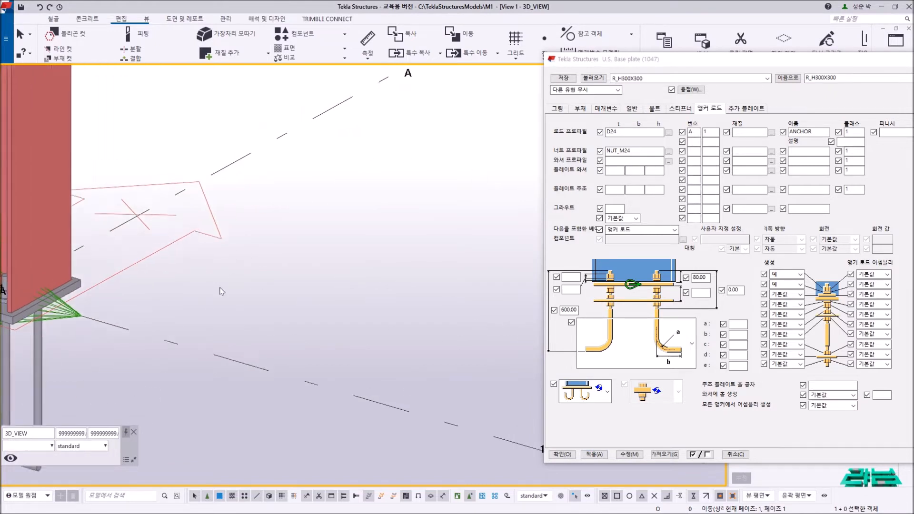
scroll(230, 286, "down", 3)
left_click_drag(675, 63, 562, 91)
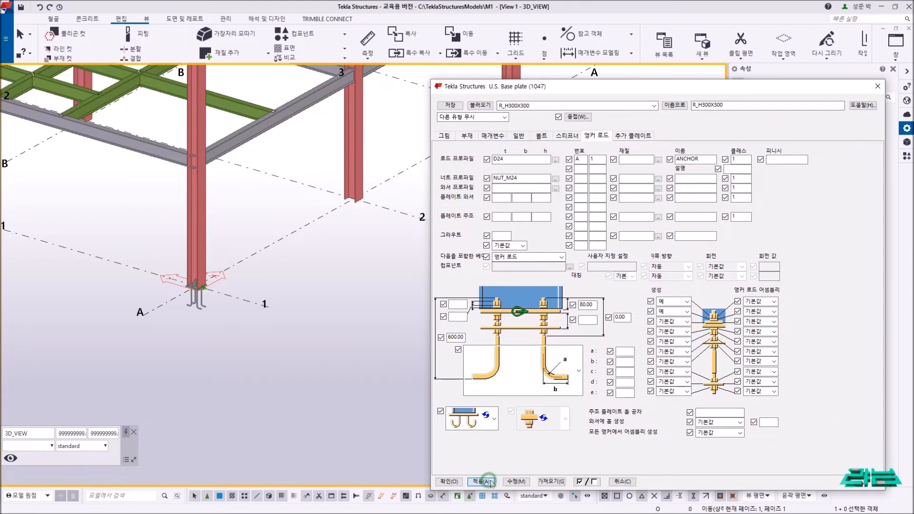
left_click_drag(675, 94, 632, 390)
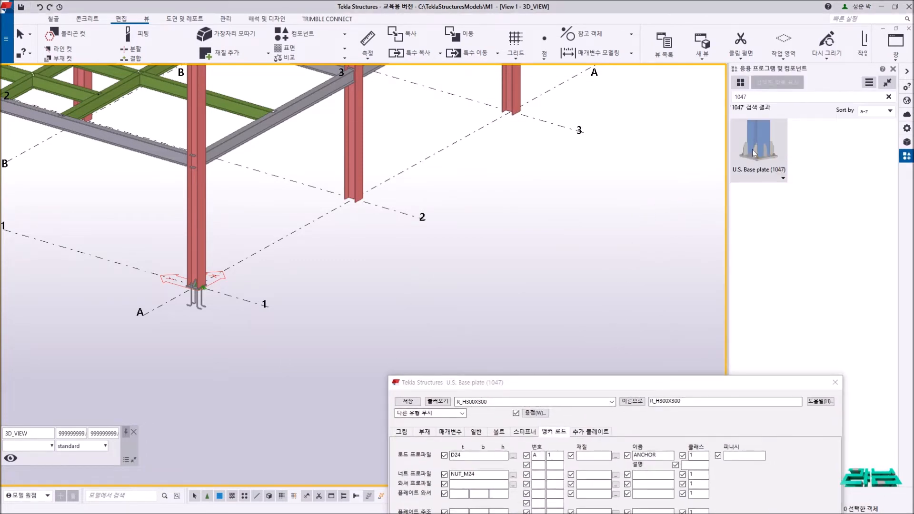
scroll(402, 264, "down", 3)
scroll(382, 264, "up", 5)
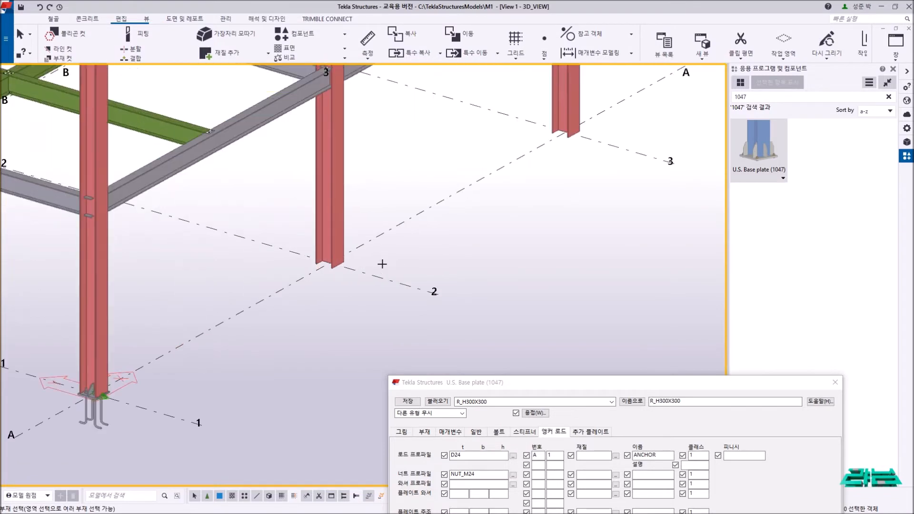
left_click(333, 223)
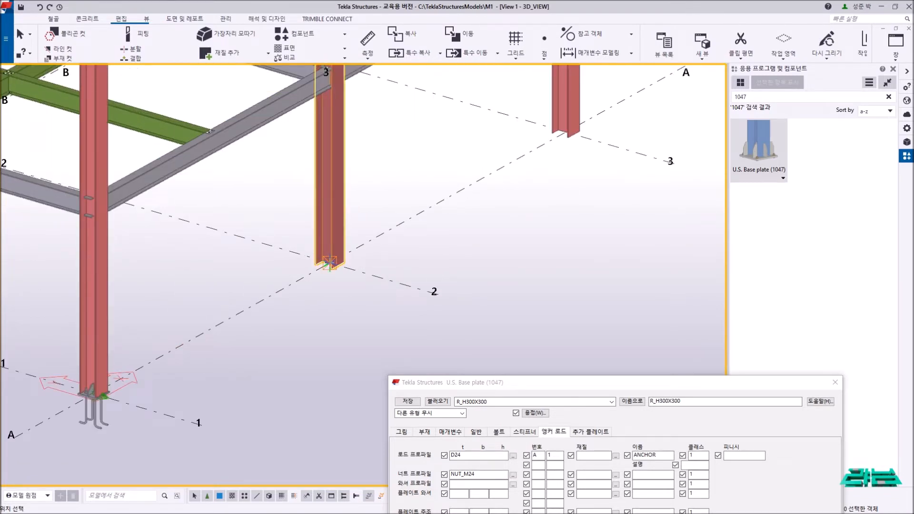
left_click(329, 263)
scroll(331, 264, "up", 5)
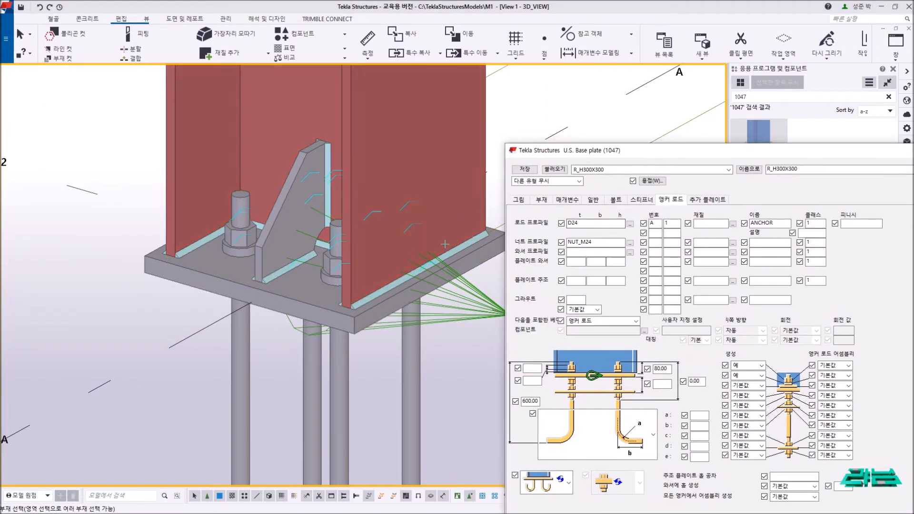
scroll(473, 197, "down", 8)
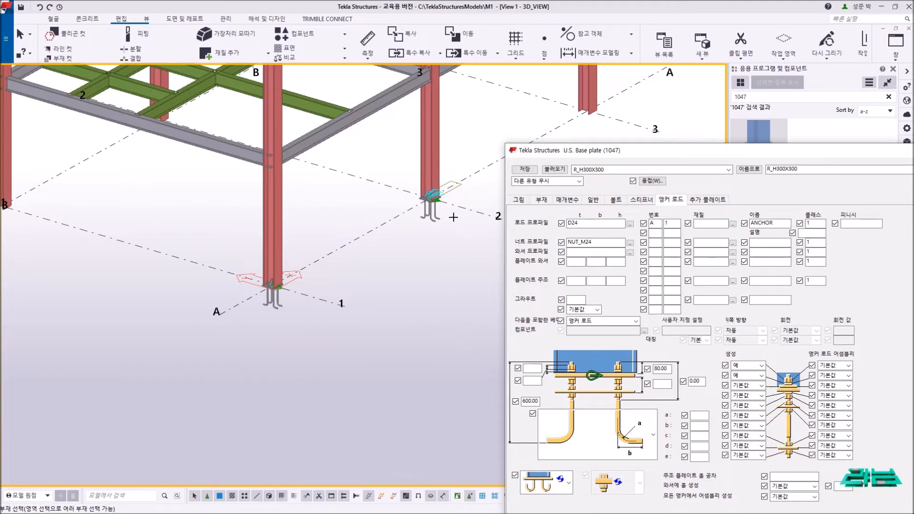
right_click(473, 122)
left_click(501, 178)
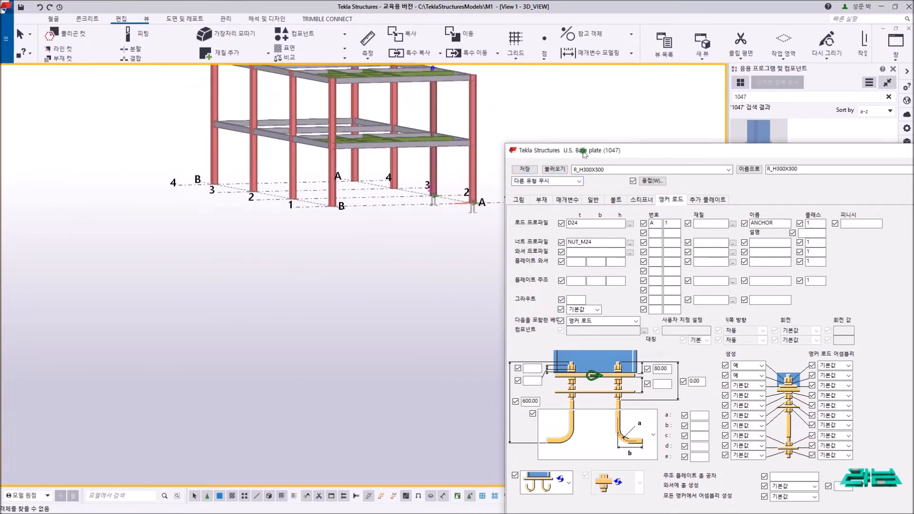
Create the same base plate on the six remaining columns using an area selection, with the B-1 column base as the position.
left_click_drag(585, 154, 581, 281)
left_click_drag(408, 171, 187, 168)
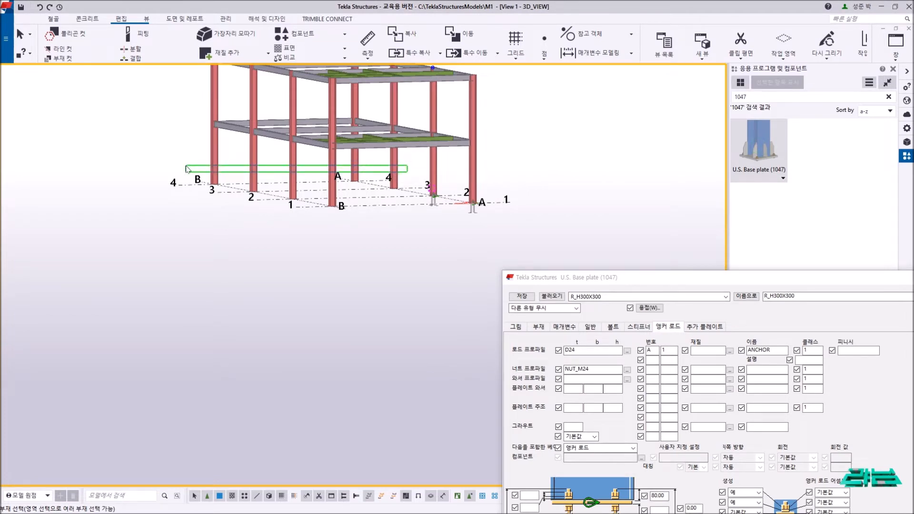
left_click_drag(187, 168, 186, 163)
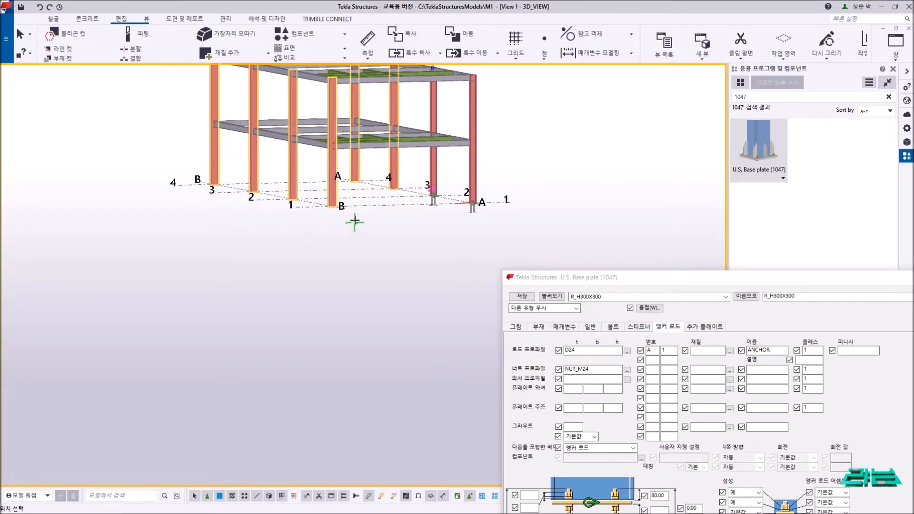
key("ctrl+p")
scroll(397, 170, "up", 5)
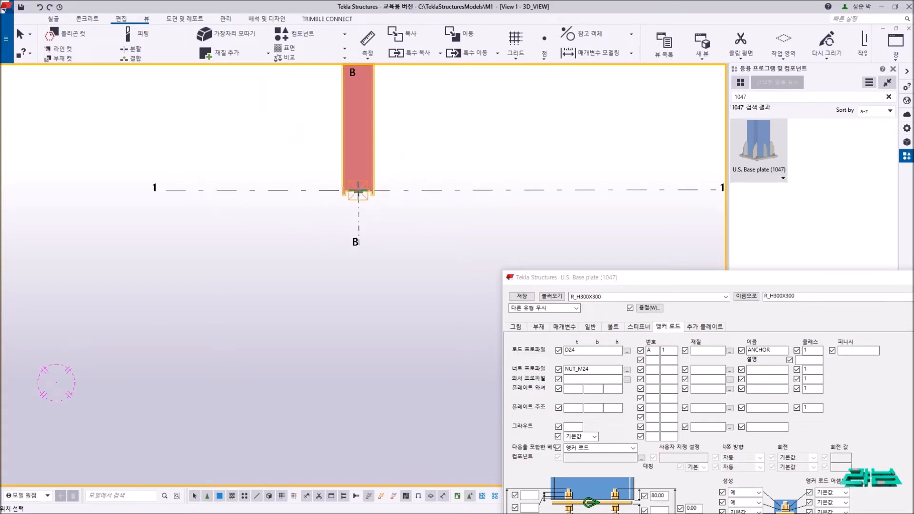
key("ctrl+p")
middle_click_drag(393, 181, 404, 201, "ctrl")
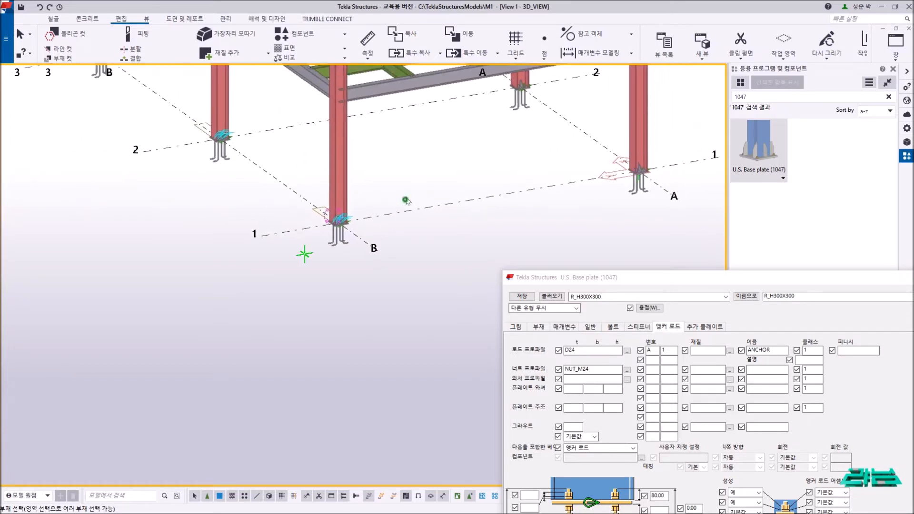
End the base plate command, redraw the 3D view and check the base plate on the B-1 column.
right_click(404, 201)
left_click(431, 200)
right_click(441, 170)
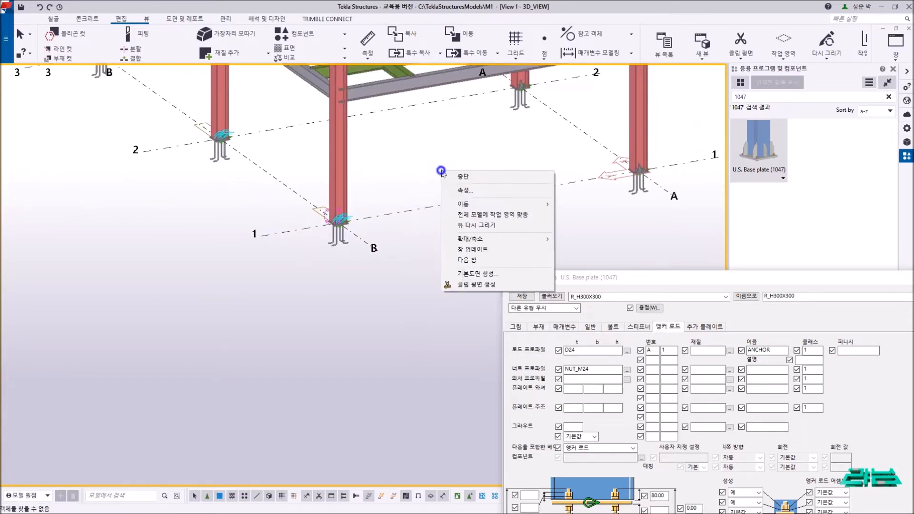
left_click(477, 227)
scroll(354, 210, "up", 8)
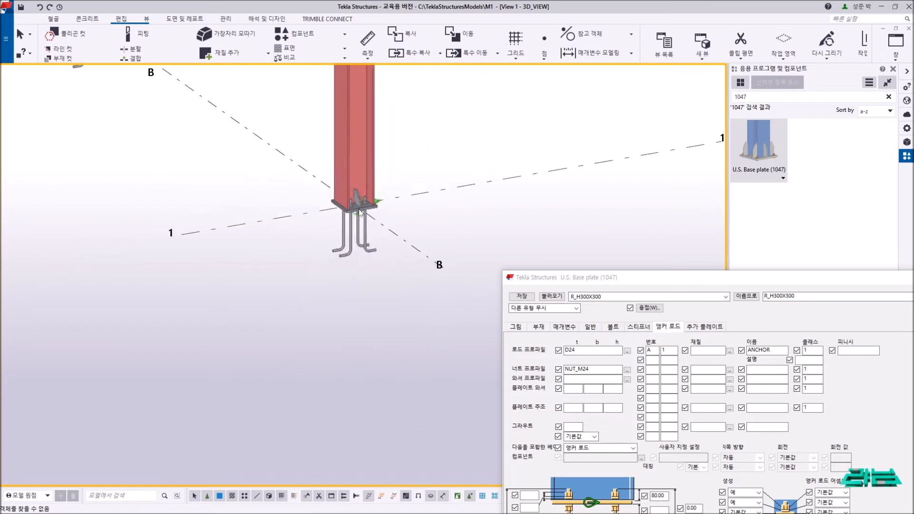
scroll(361, 212, "down", 8)
middle_click_drag(364, 212, 299, 229)
Review the picture, parts, bolt and anchor rod properties in the base plate dialog.
left_click_drag(615, 284, 492, 54)
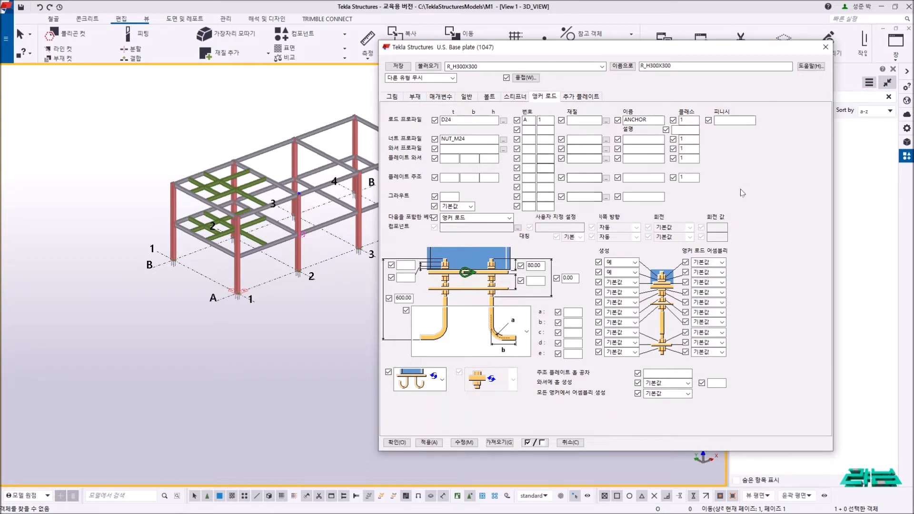
left_click(403, 100)
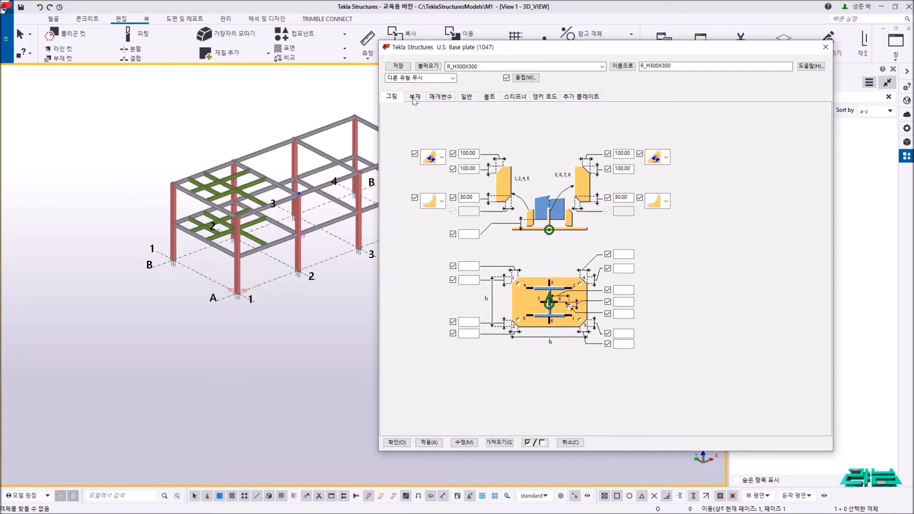
left_click(414, 97)
left_click(489, 97)
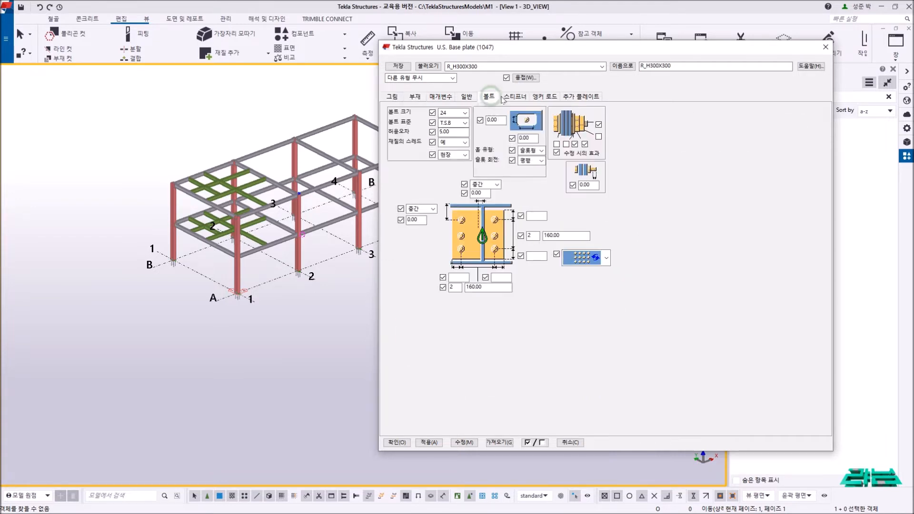
left_click(544, 98)
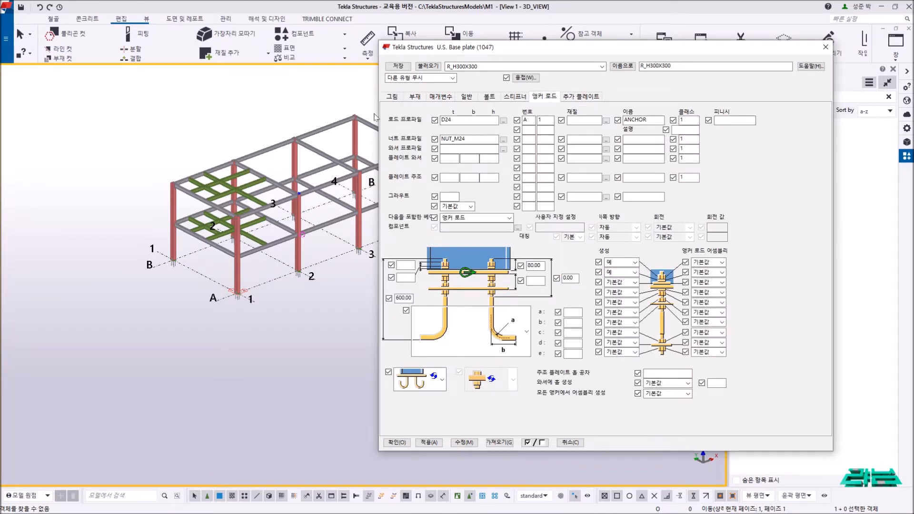
Select the saved R_H300X300 settings in the base plate dialog, then close the dialog and end the command.
left_click(602, 67)
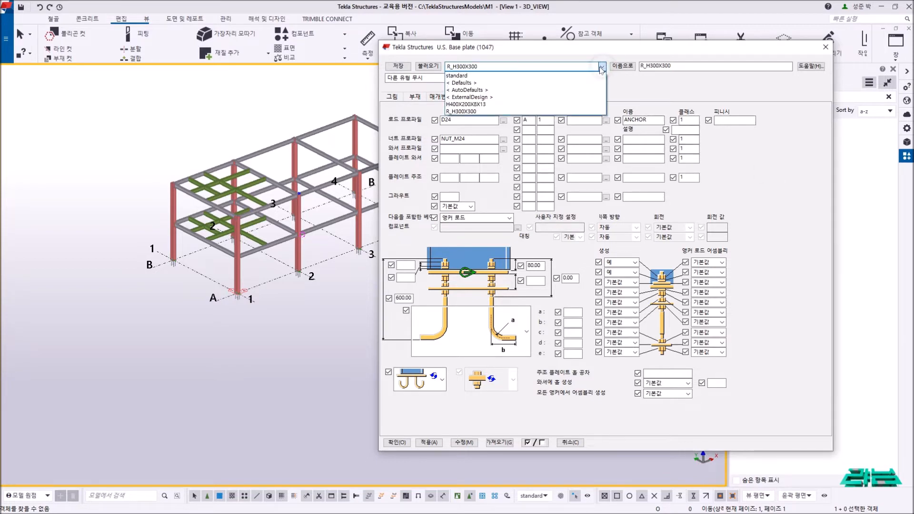
left_click(473, 112)
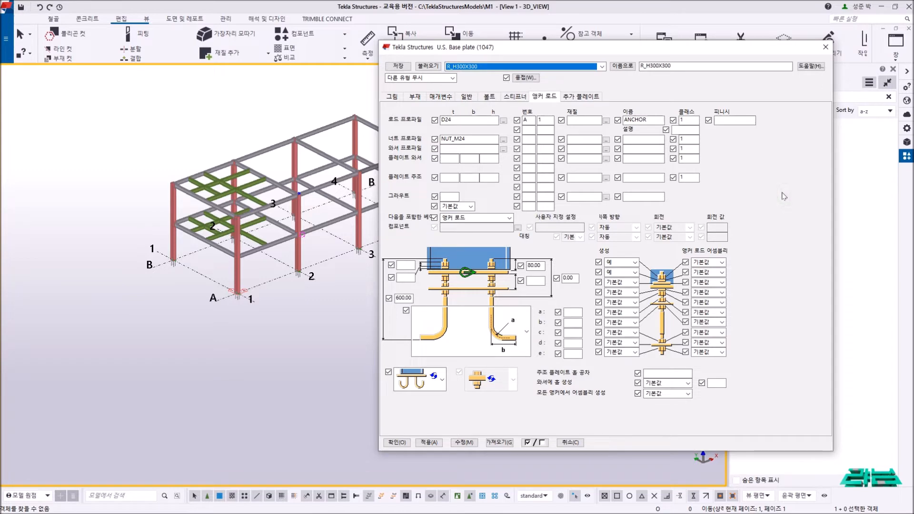
left_click(826, 47)
right_click(499, 147)
left_click(510, 153)
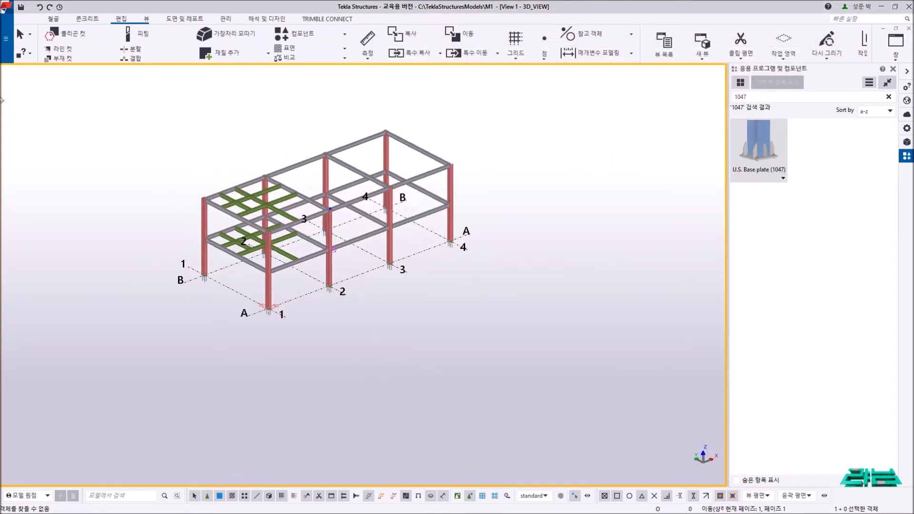
Open the attributes folder of model M1, sort it by modification date and copy the R_H300X300.j1047 file.
left_click(4, 47)
left_click(29, 122)
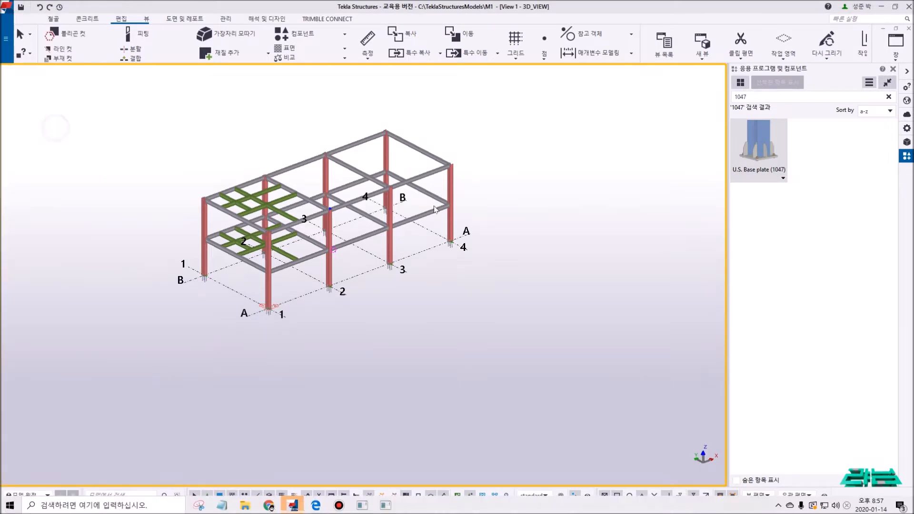
double_click(257, 163)
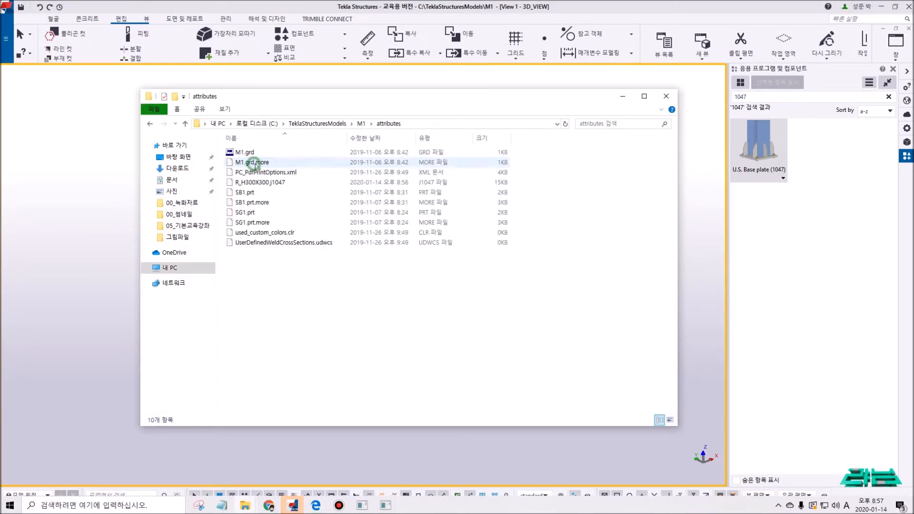
left_click(364, 138)
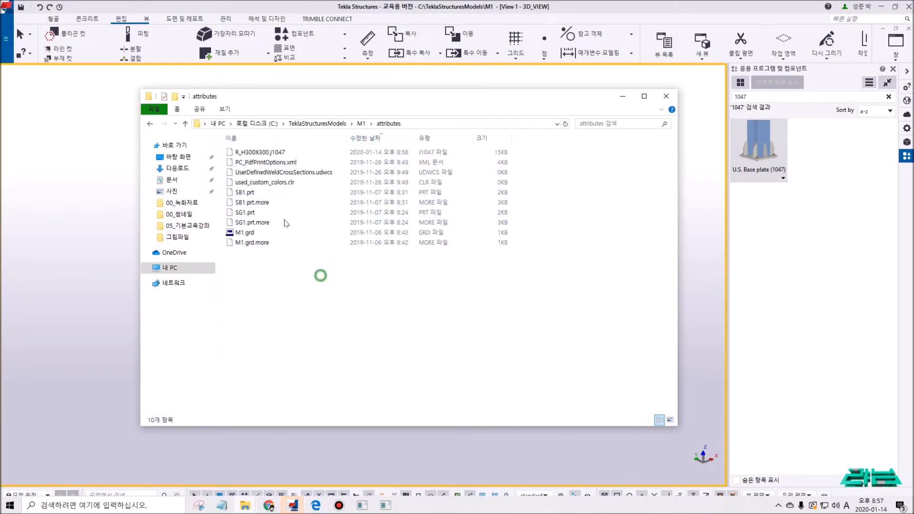
left_click(264, 152)
right_click(263, 153)
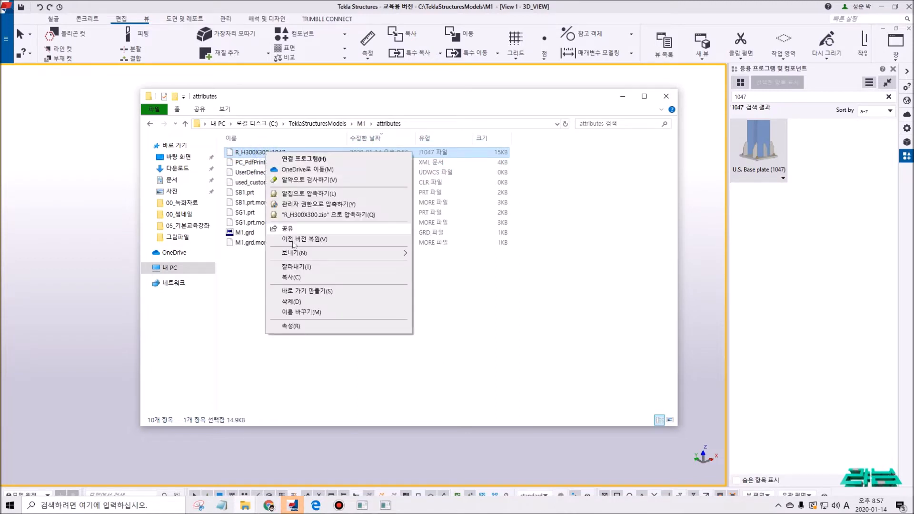
left_click(290, 278)
Paste the R_H300X300.j1047 file into the C:\TeklaStructures\라님 folder and return to Tekla Structures.
left_click(173, 267)
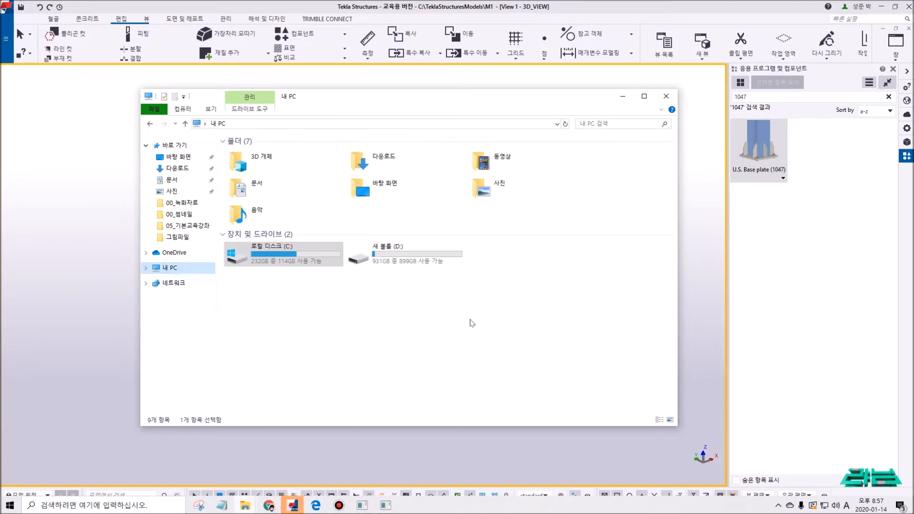
double_click(316, 260)
double_click(278, 199)
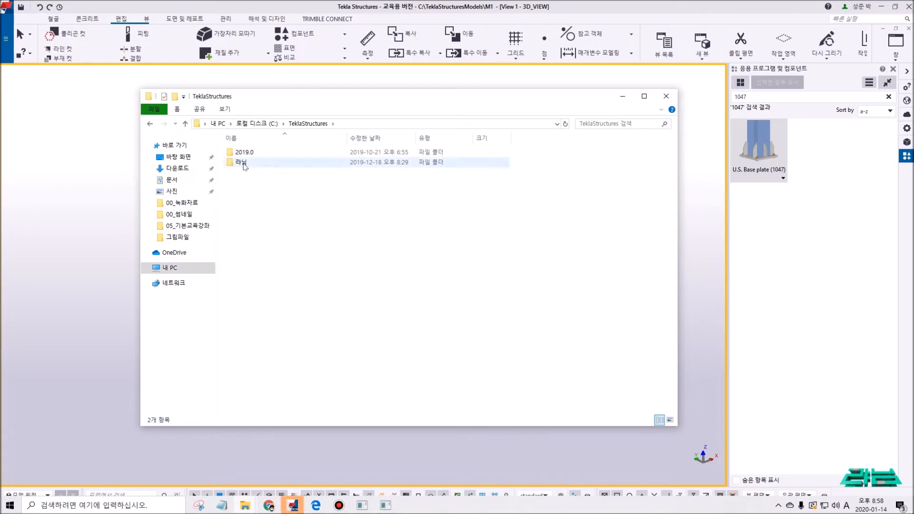
double_click(242, 162)
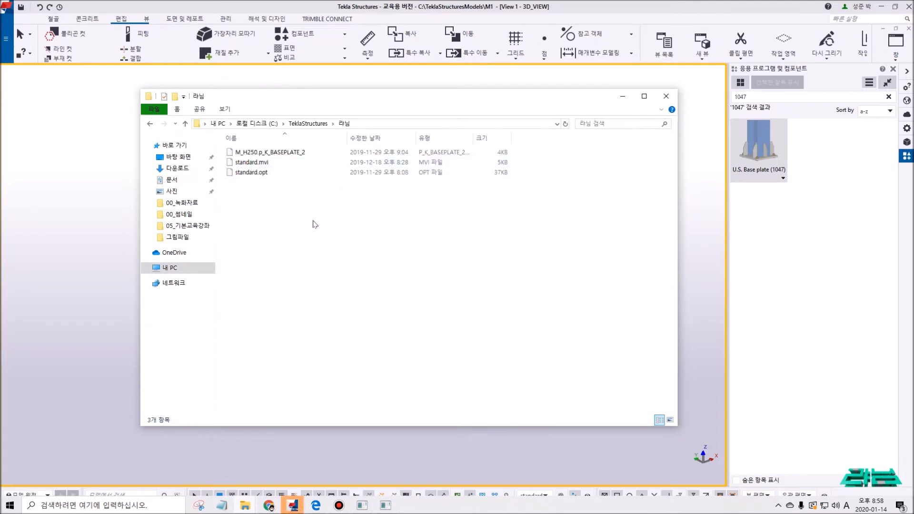
key("ctrl+v")
left_click(284, 163)
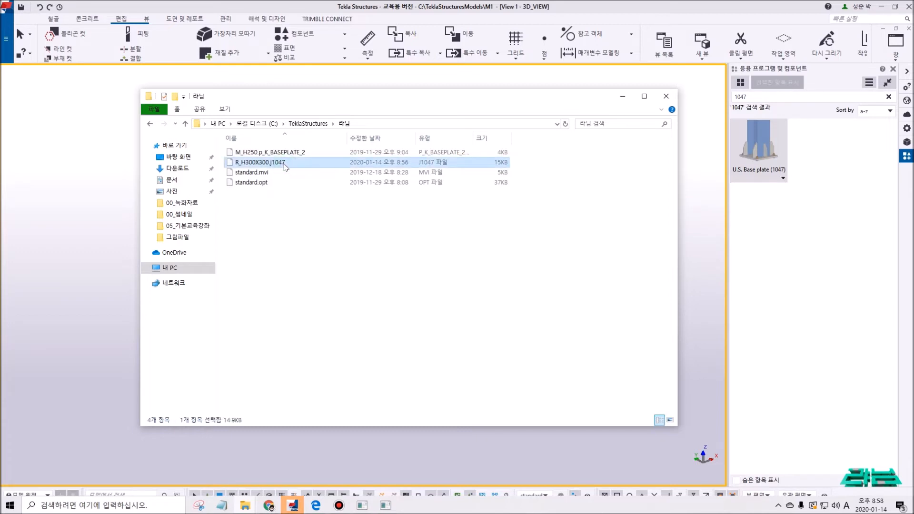
left_click(700, 209)
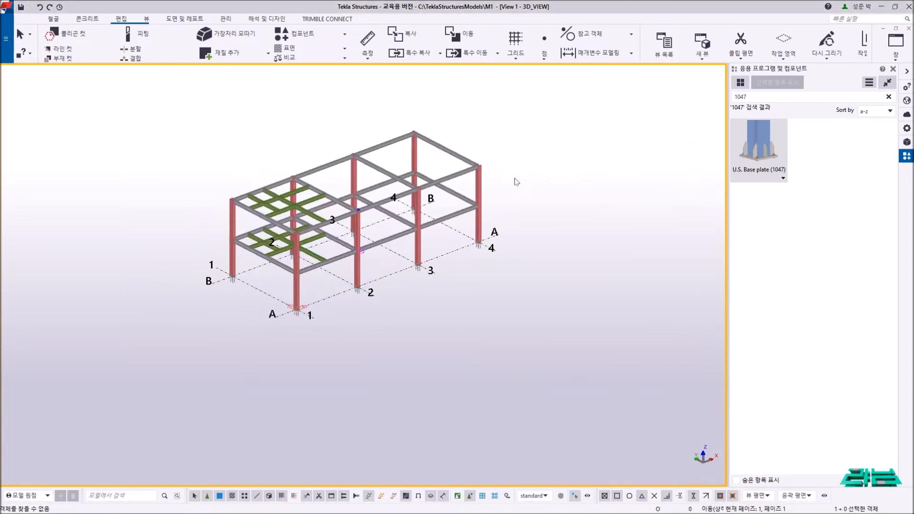
Redraw the 3D view of the frame to clear the section cut display.
scroll(347, 293, "up", 5)
scroll(350, 290, "up", 3)
scroll(352, 285, "down", 3)
scroll(420, 184, "up", 6)
right_click(434, 176)
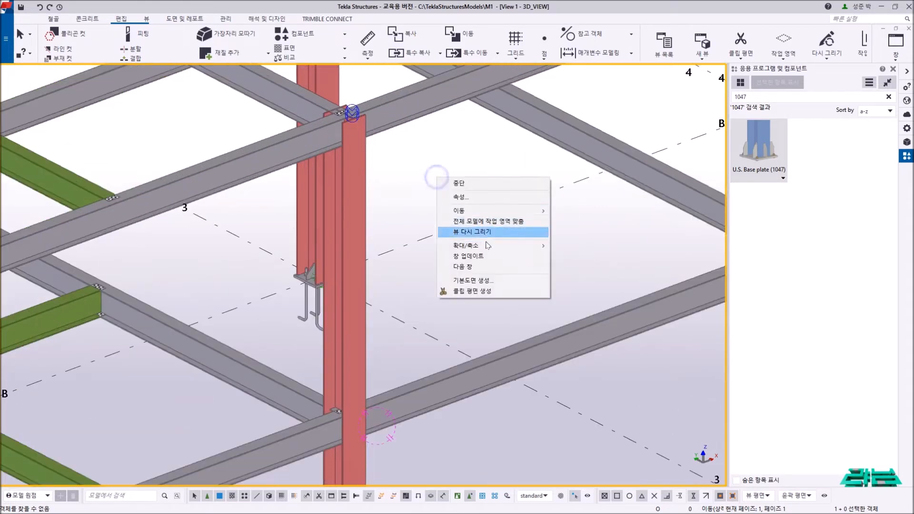
left_click(483, 231)
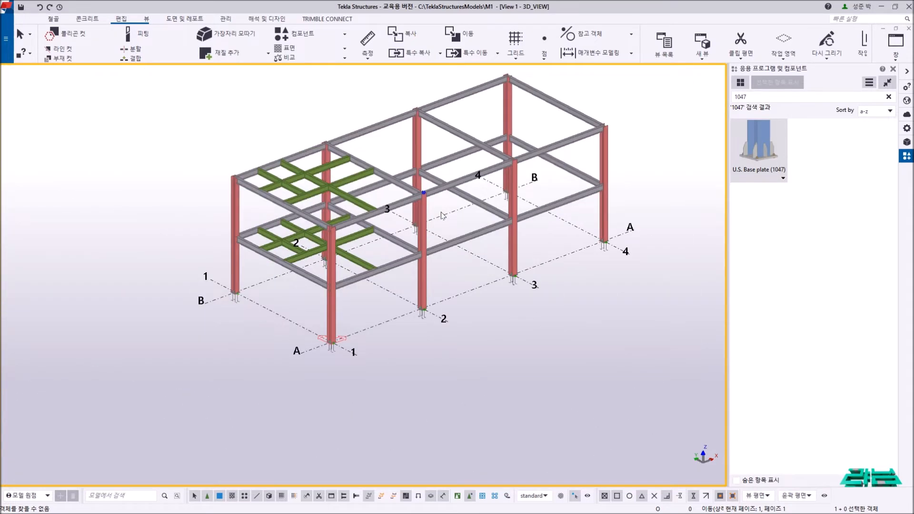
Examine the columns and the beams meeting them at the roof level of the frame.
middle_click_drag(437, 237, 335, 186, "ctrl")
scroll(341, 164, "up", 5)
left_click(347, 179)
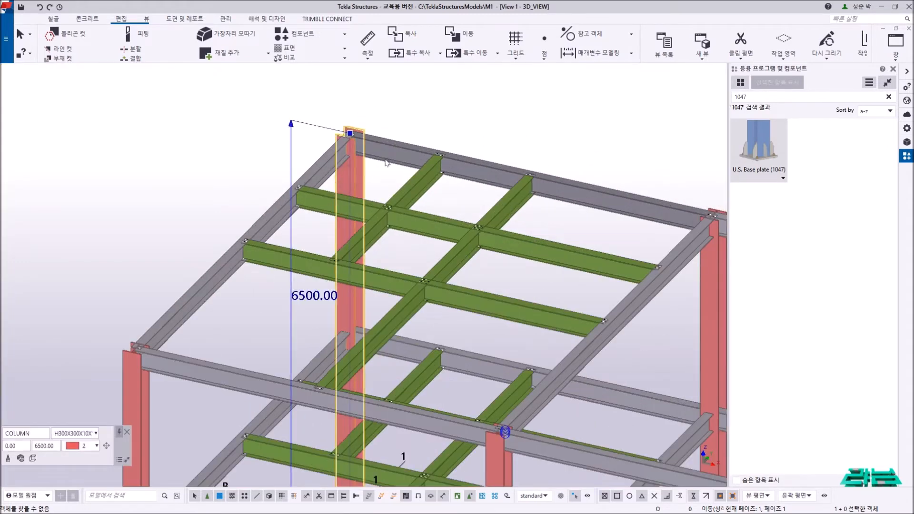
left_click(387, 162)
middle_click_drag(422, 125, 340, 119)
right_click(384, 105)
middle_click_drag(452, 126, 419, 127)
right_click(419, 127)
left_click(484, 127)
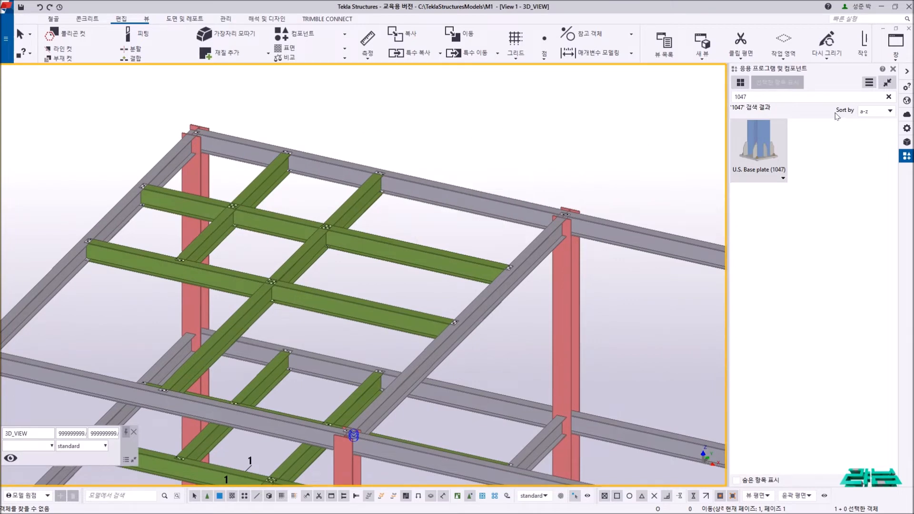
Search the component catalog for 187 and start the Column with stiffeners S (187) connection.
left_click(771, 97)
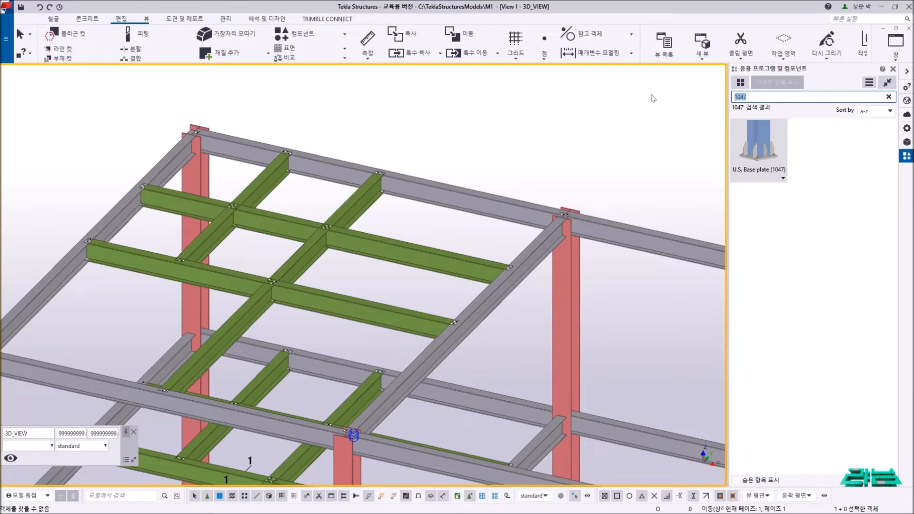
type("187")
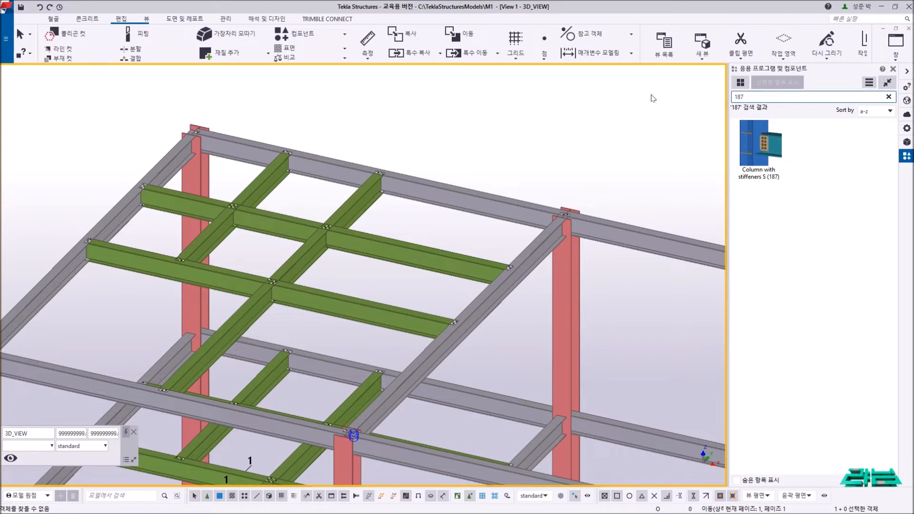
left_click(755, 150)
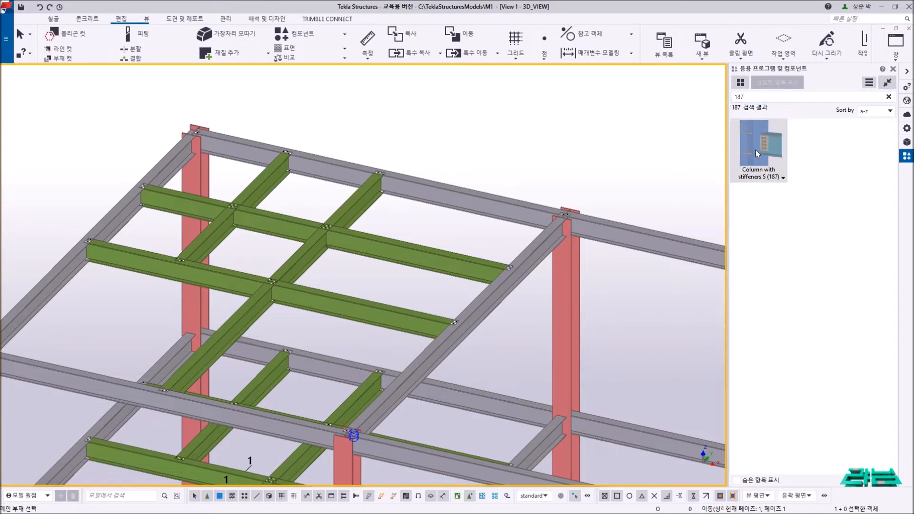
Clear the component search, browse the column-to-beam connection group (기둥 + 보 접합) and choose Column with stiffeners S (187).
left_click(888, 99)
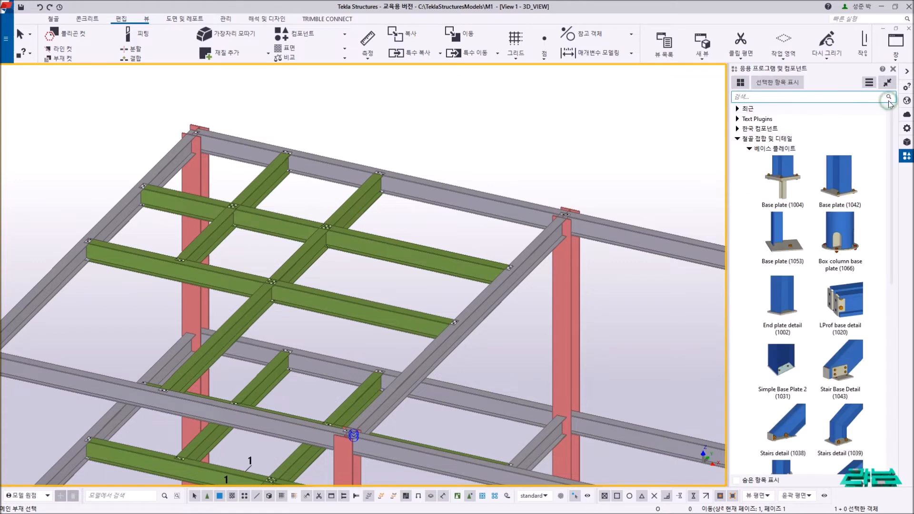
left_click(749, 149)
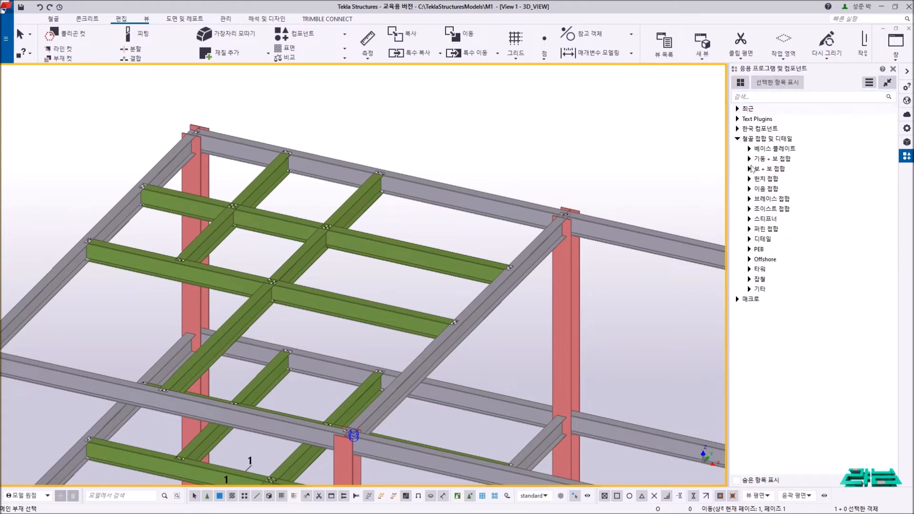
left_click(750, 159)
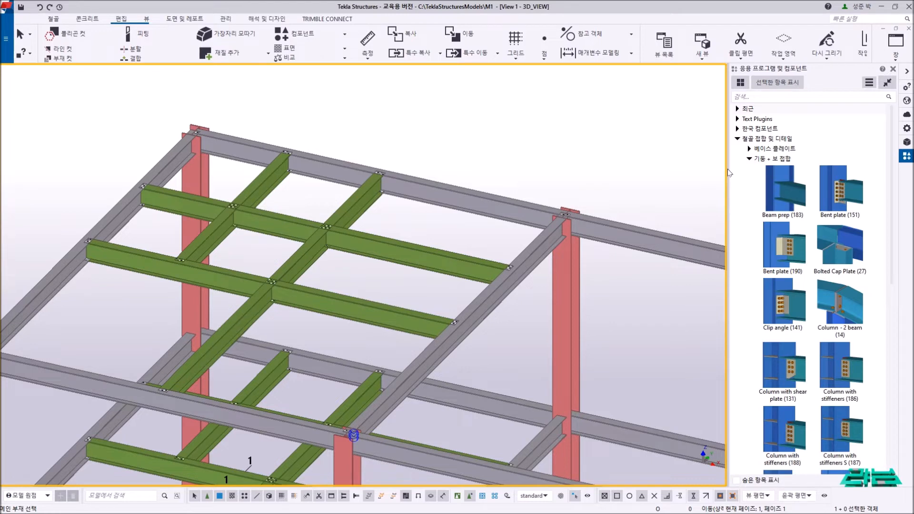
left_click_drag(730, 172, 664, 174)
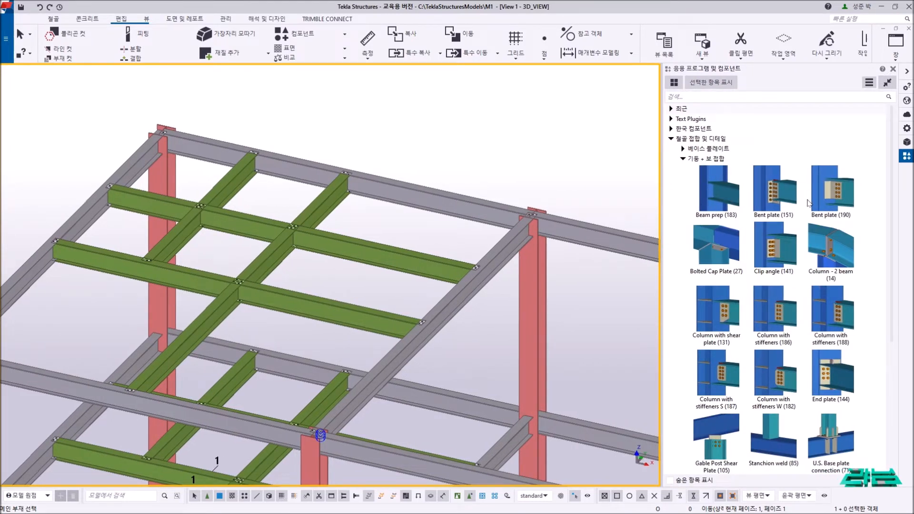
scroll(834, 224, "down", 1)
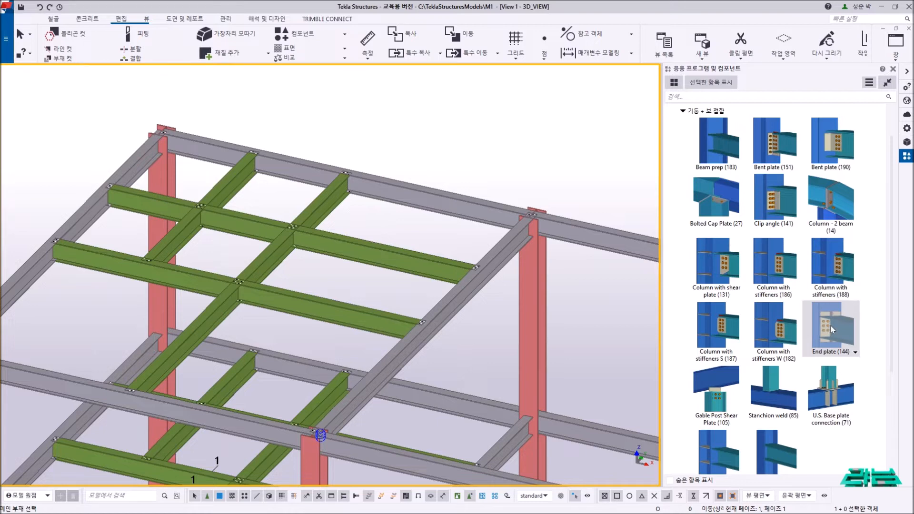
left_click(724, 333)
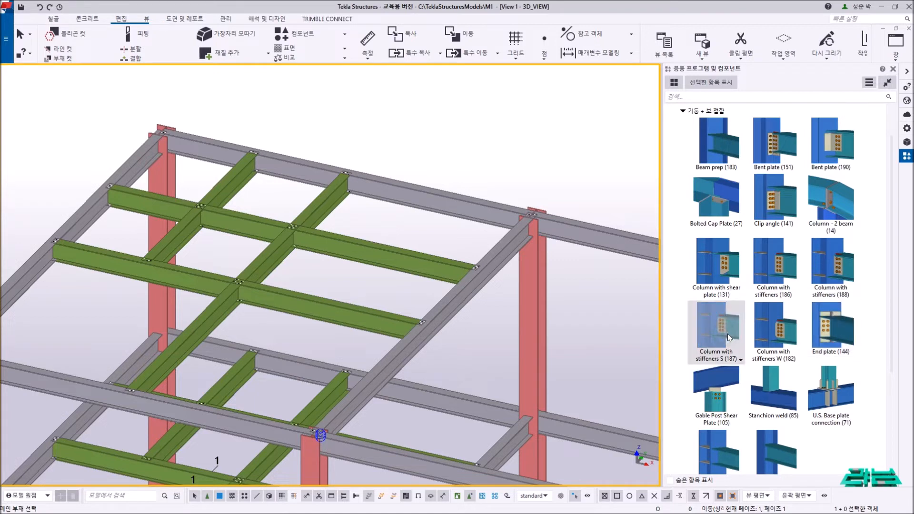
left_click_drag(668, 323, 714, 323)
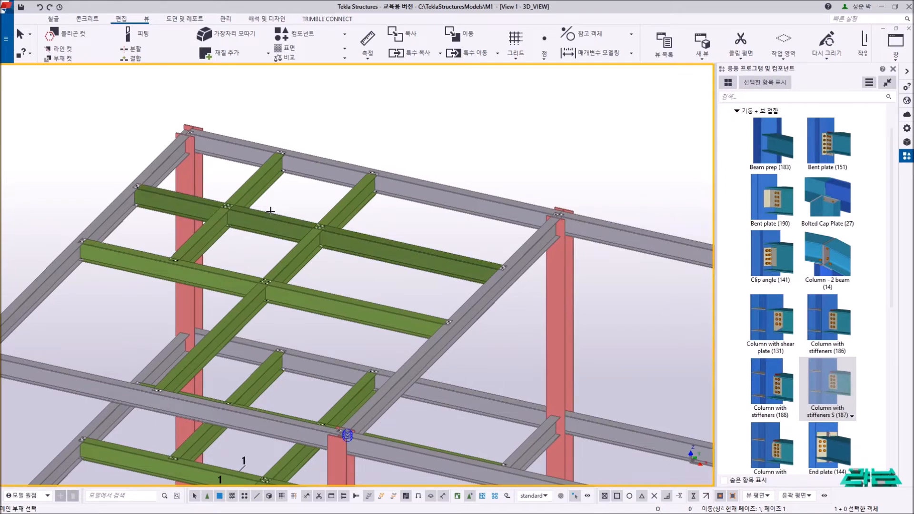
Apply Column with stiffeners S (187) with the corner column as main part and its roof beam as secondary part, and end the command.
scroll(200, 222, "down", 3)
scroll(200, 222, "up", 5)
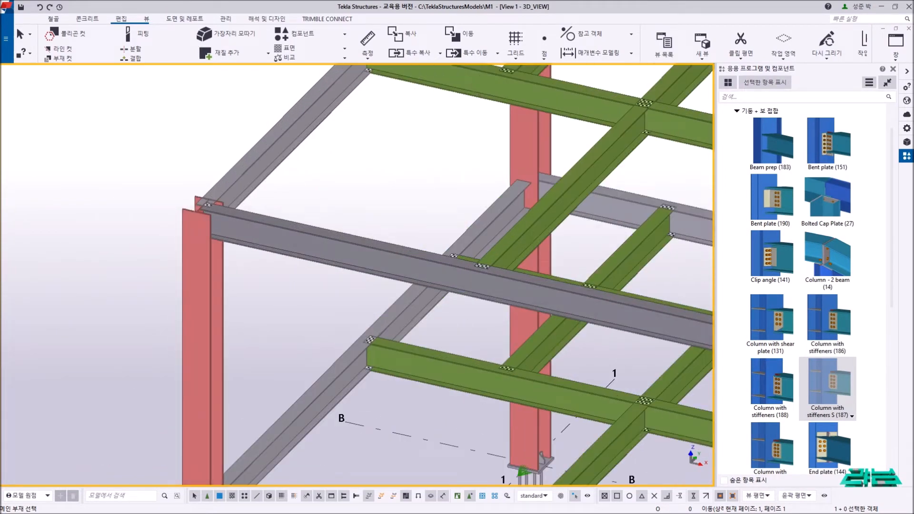
scroll(218, 238, "up", 2)
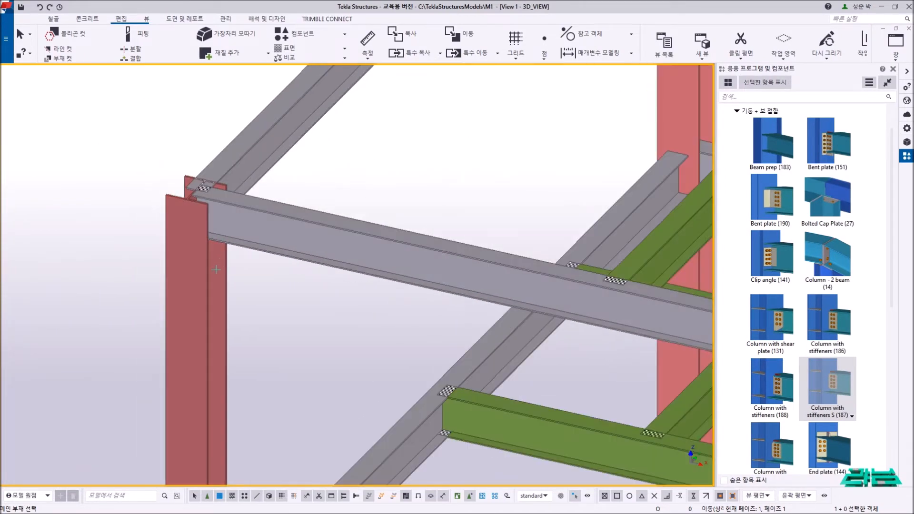
left_click(215, 271)
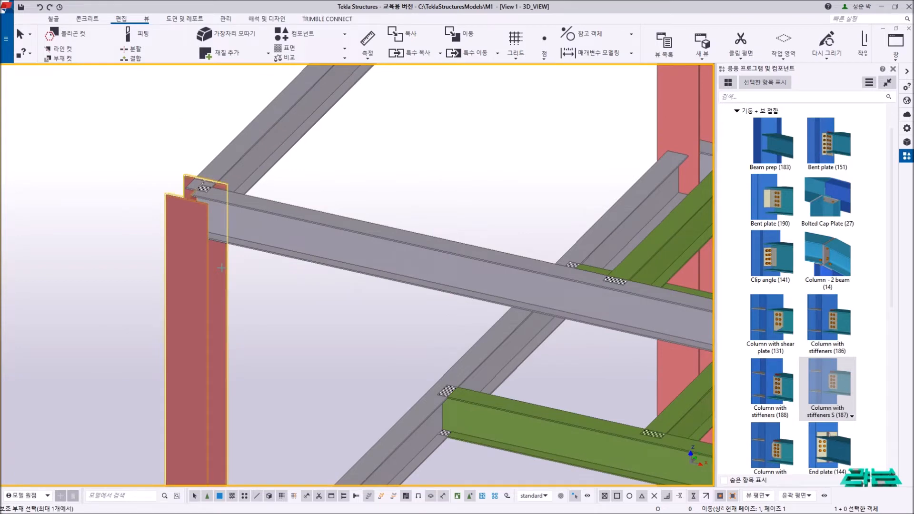
left_click(266, 242)
right_click(358, 162)
left_click(368, 168)
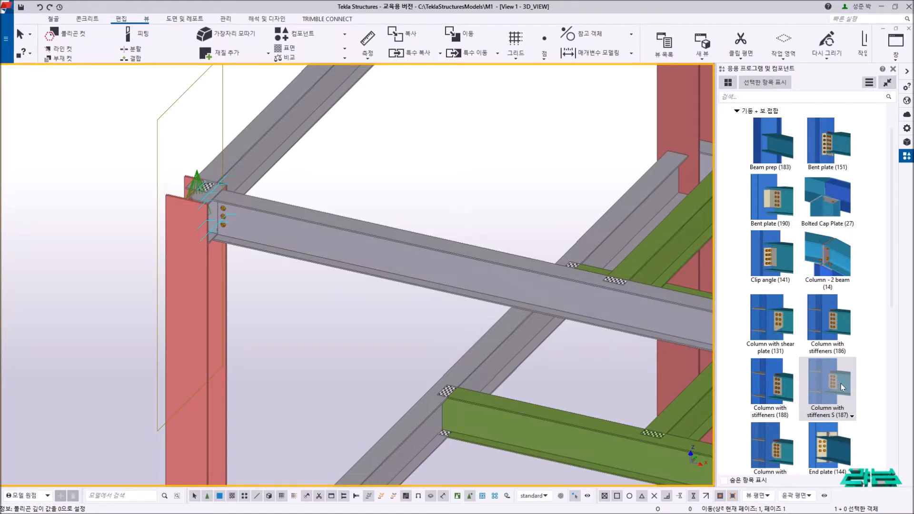
Redraw the 3D view and examine the new stiffener connection between the corner column and the roof beam.
left_click(194, 293)
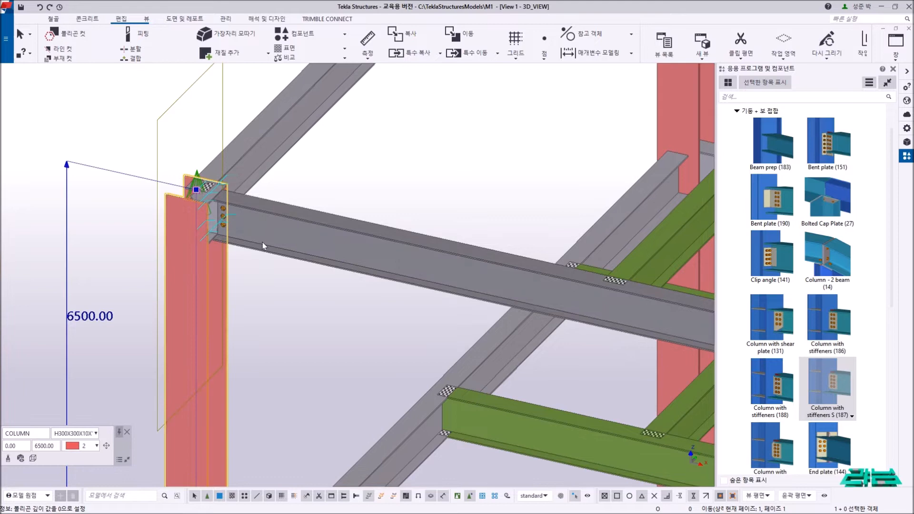
left_click(261, 241)
left_click(288, 302)
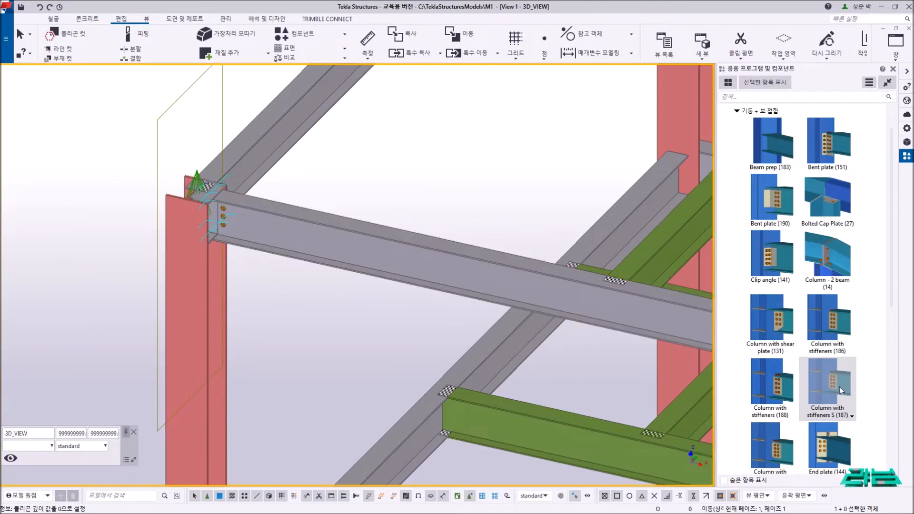
right_click(372, 173)
left_click(403, 228)
scroll(213, 207, "up", 3)
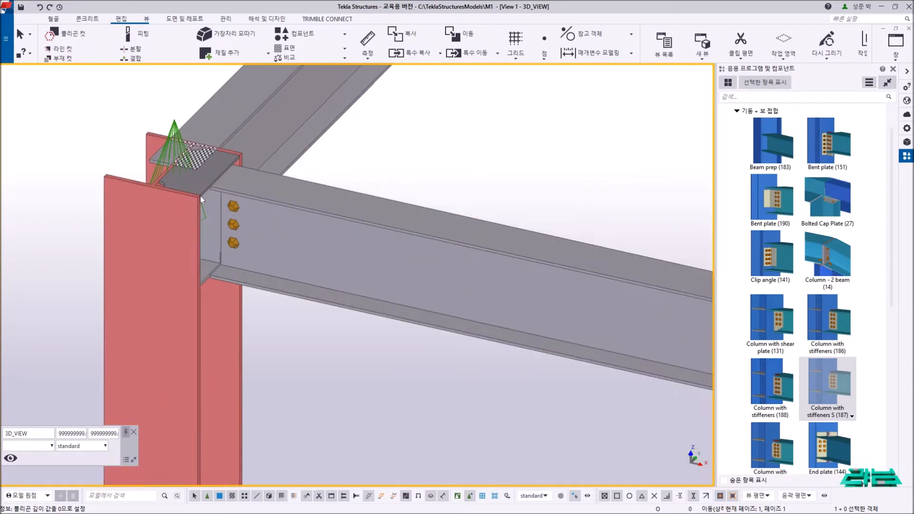
middle_click_drag(200, 196, 166, 230, "ctrl")
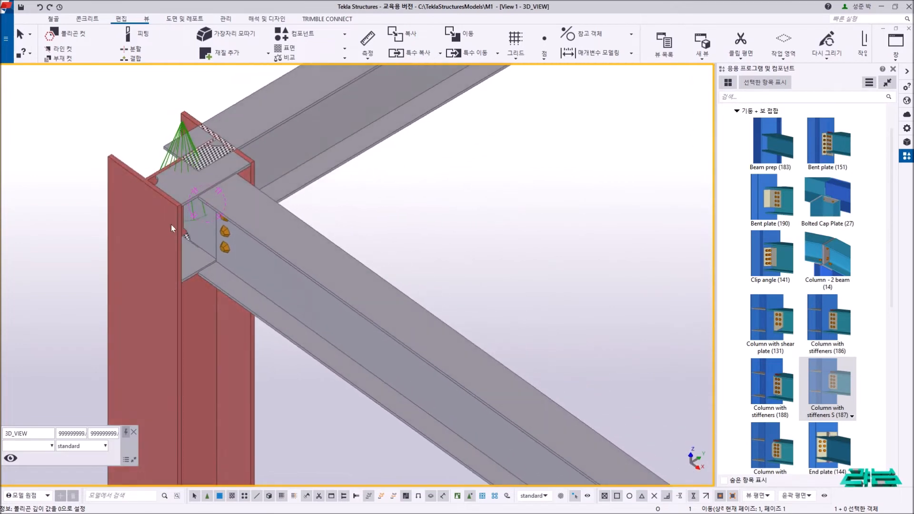
Create the basic component views (컴포넌트의 기본 뷰) for the Column with stiffeners S connection.
left_click(186, 138)
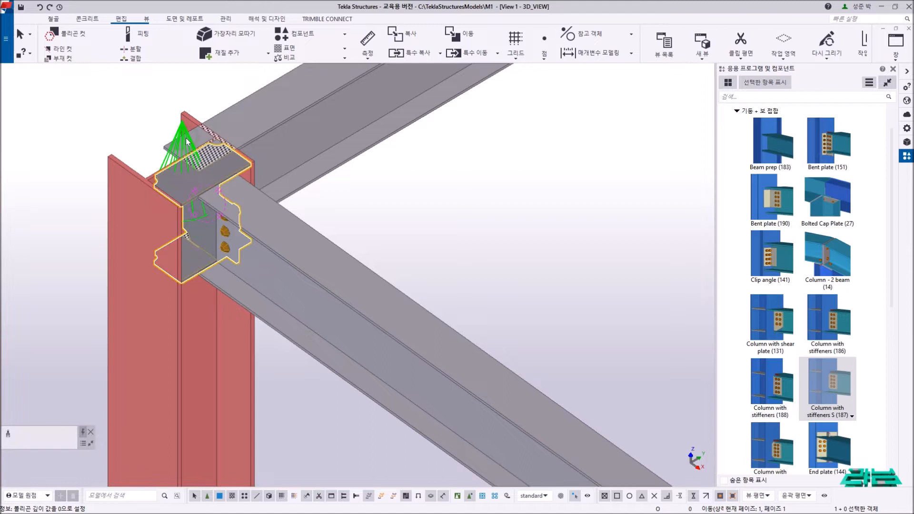
right_click(186, 139)
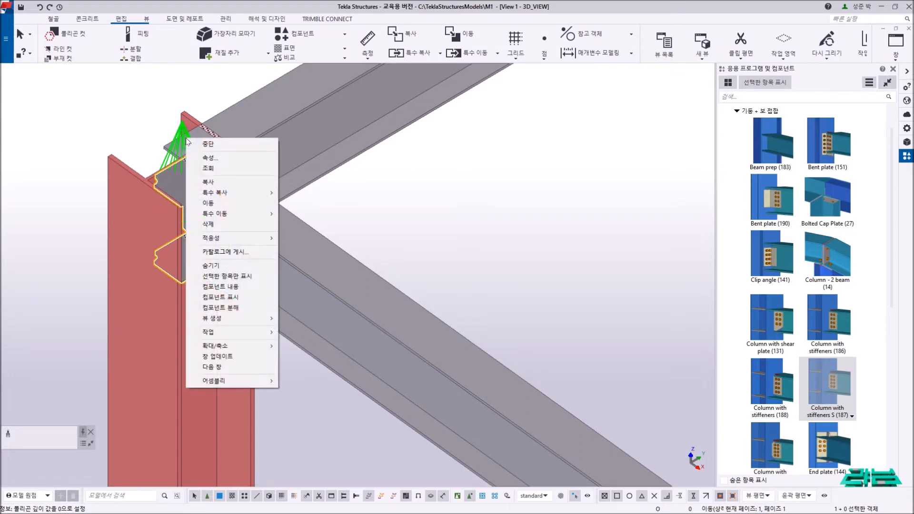
mouse_move(233, 317)
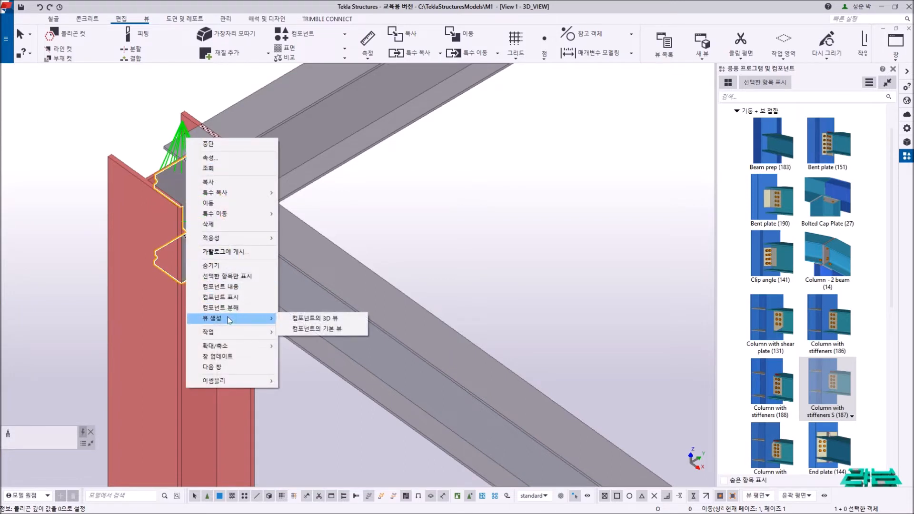
left_click(304, 330)
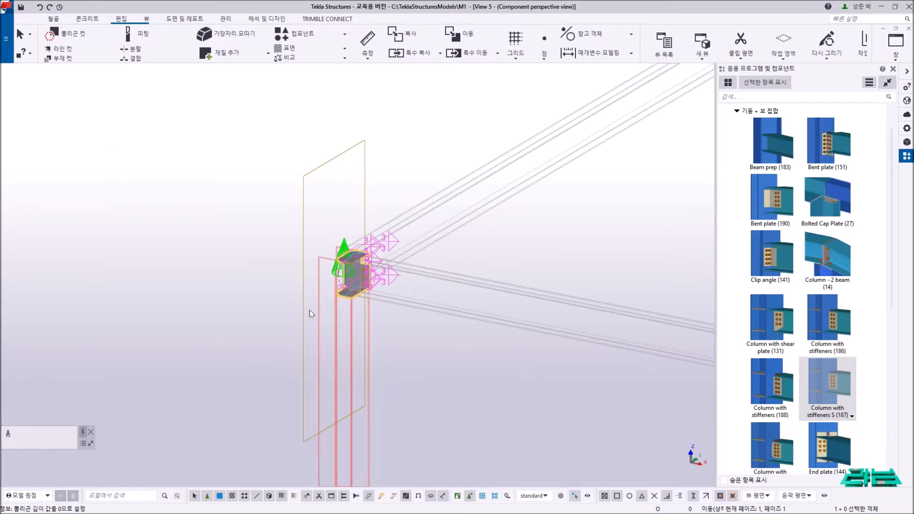
Review the component end, front, perspective and top views in the list of open windows, and arrange all view windows in a cascade.
left_click(895, 47)
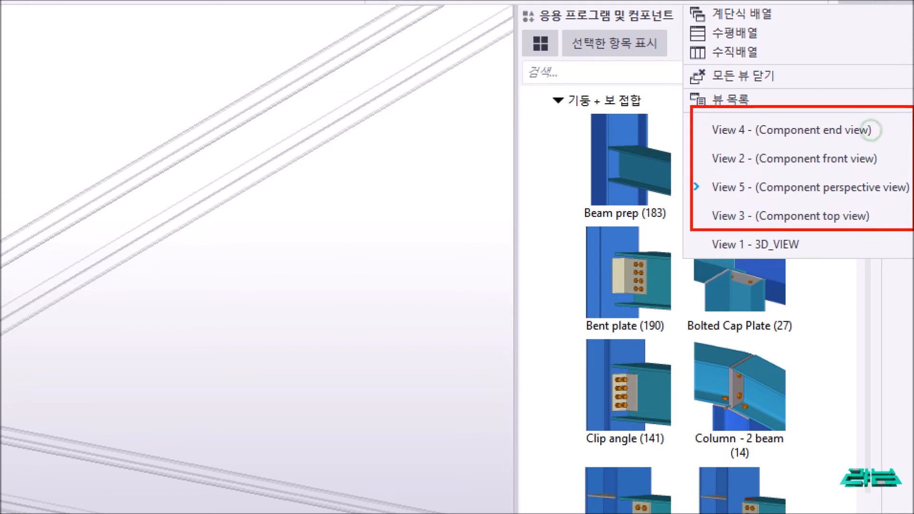
left_click_drag(820, 139, 895, 139, "shift")
left_click_drag(830, 167, 903, 175, "shift")
left_click_drag(831, 196, 911, 197)
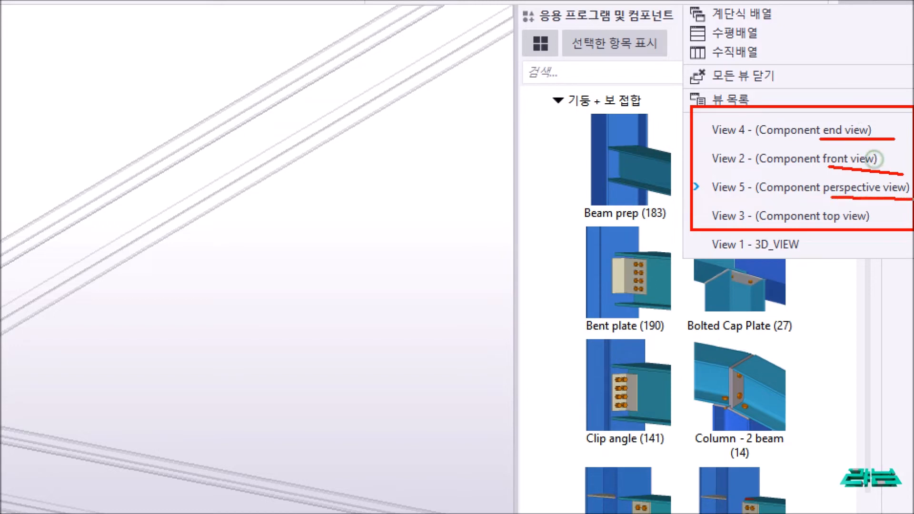
left_click_drag(825, 227, 881, 227)
key("Escape")
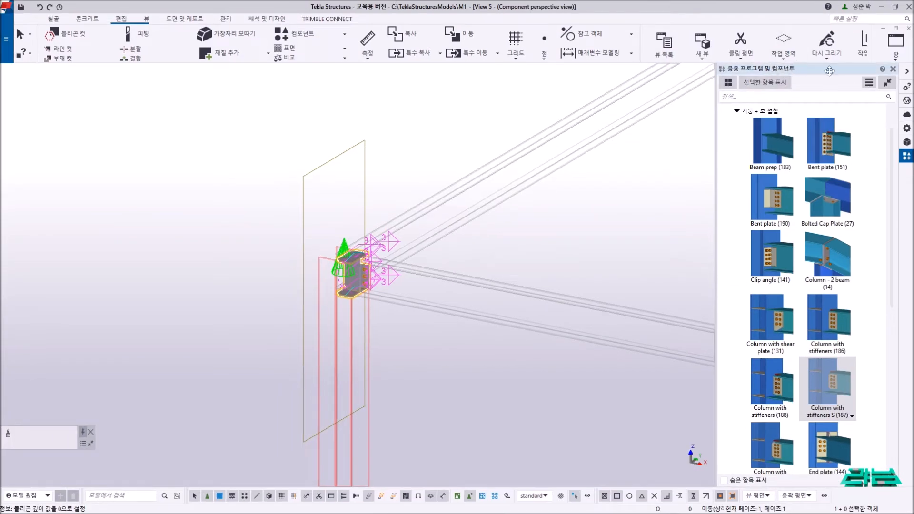
left_click(904, 59)
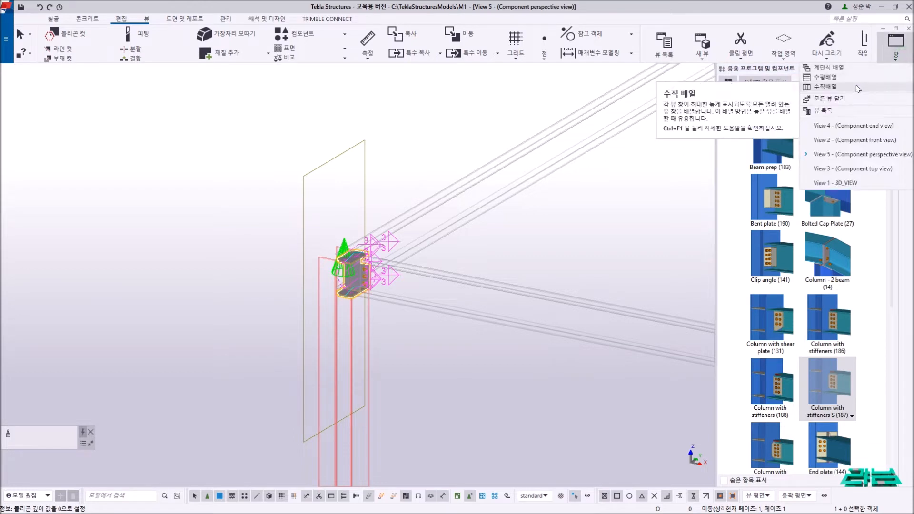
left_click(847, 71)
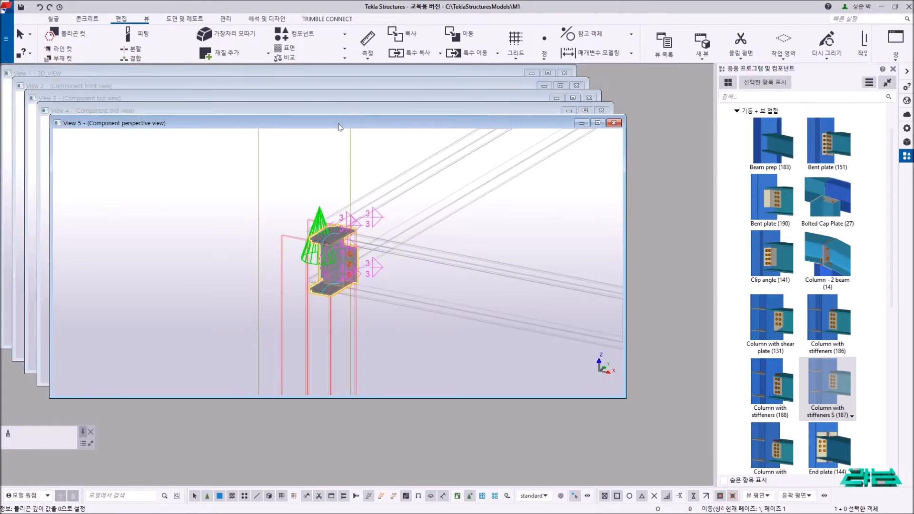
Close the component perspective, end and top view windows.
left_click_drag(340, 125, 360, 140)
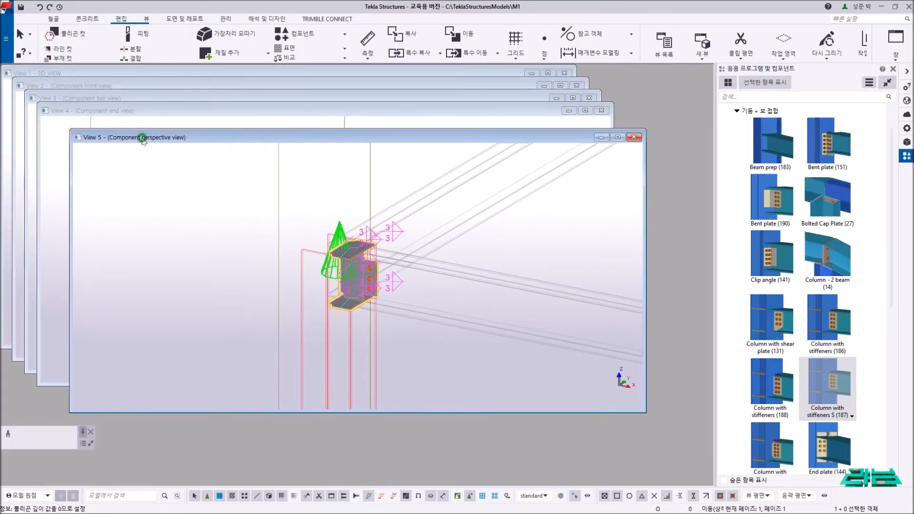
left_click_drag(142, 140, 170, 142)
left_click(662, 140)
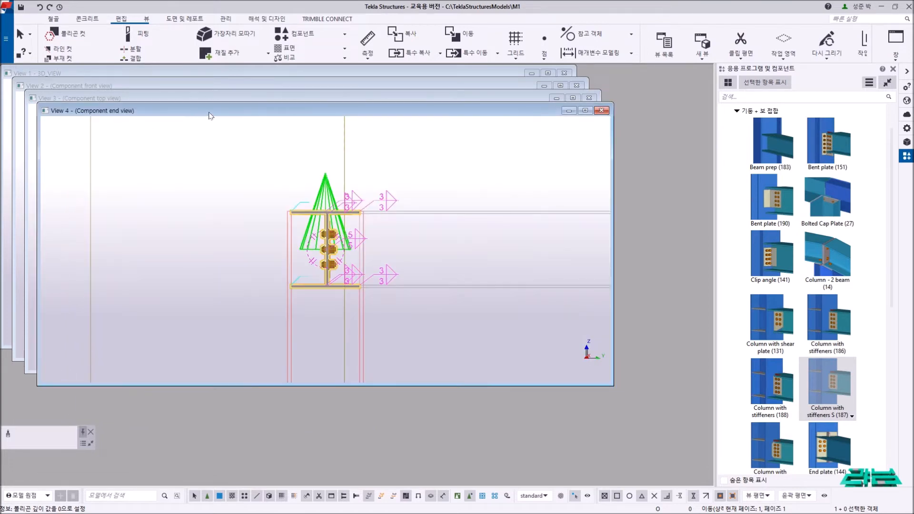
left_click_drag(167, 114, 187, 116)
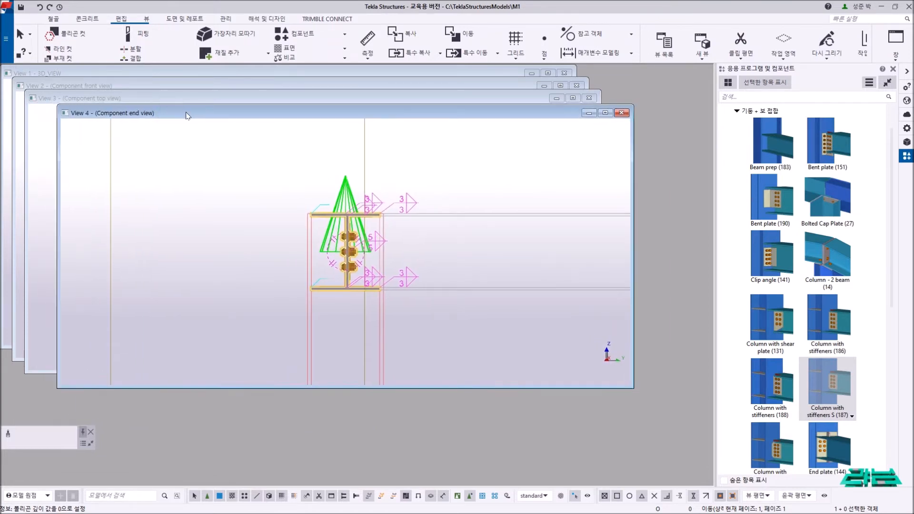
left_click(621, 113)
left_click_drag(524, 98, 582, 98)
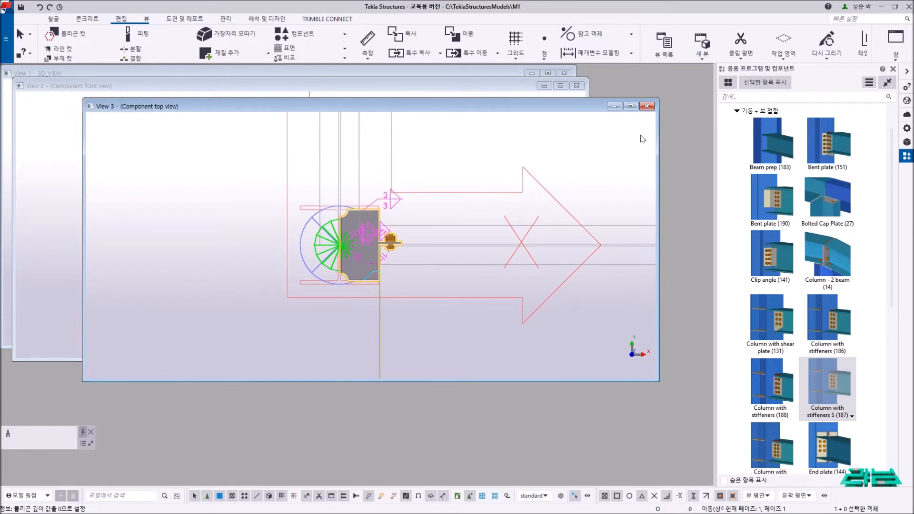
left_click(647, 106)
Maximize the component front view and bring the stiffener connection into a clear working position.
left_click(169, 138)
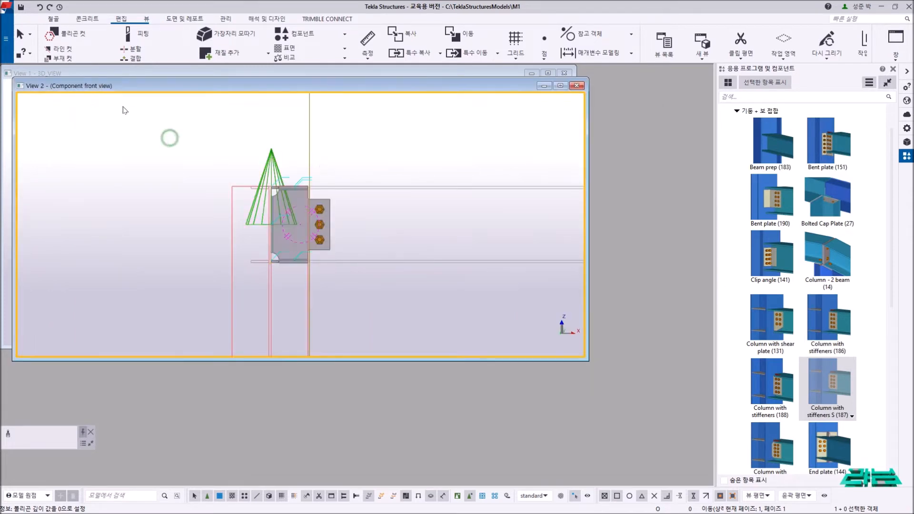
double_click(102, 86)
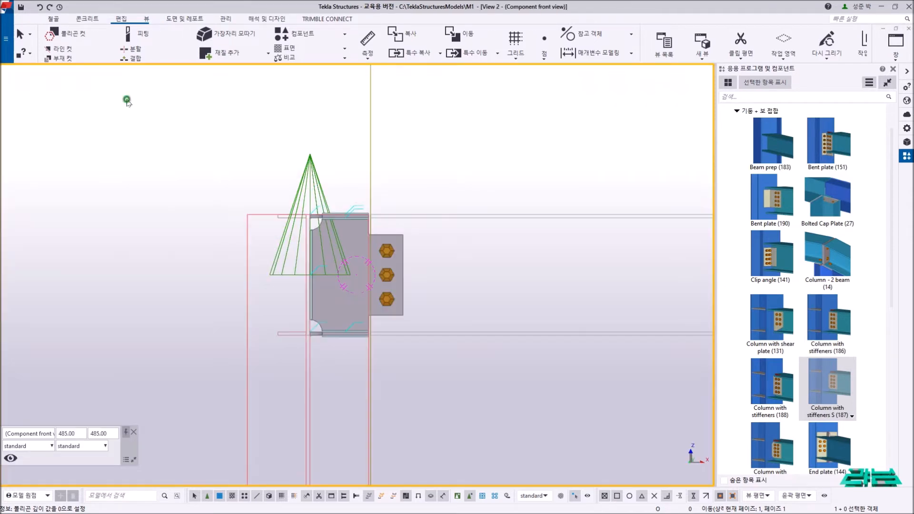
left_click(405, 141)
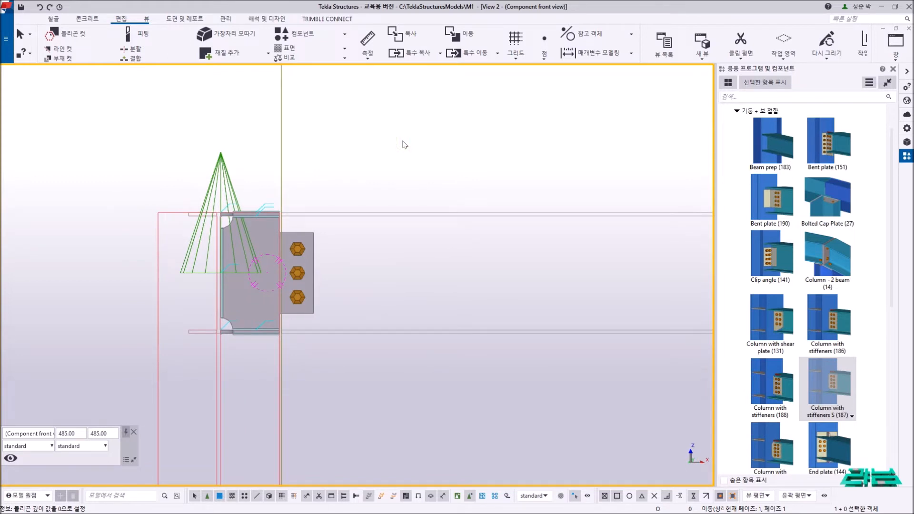
Cycle the column and beam parts through the available rendering styles and return them to wireframe.
key("ctrl+2")
key("ctrl+3")
key("ctrl+4")
key("ctrl+5")
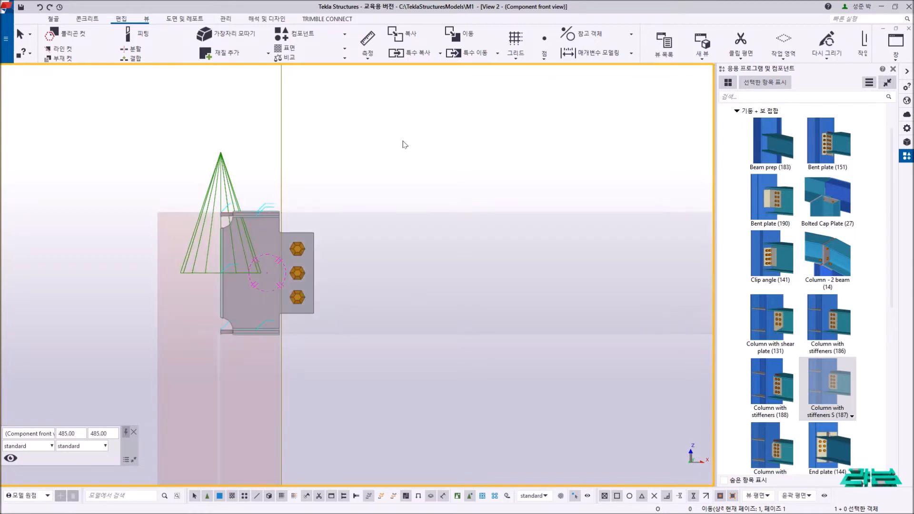
key("ctrl+1")
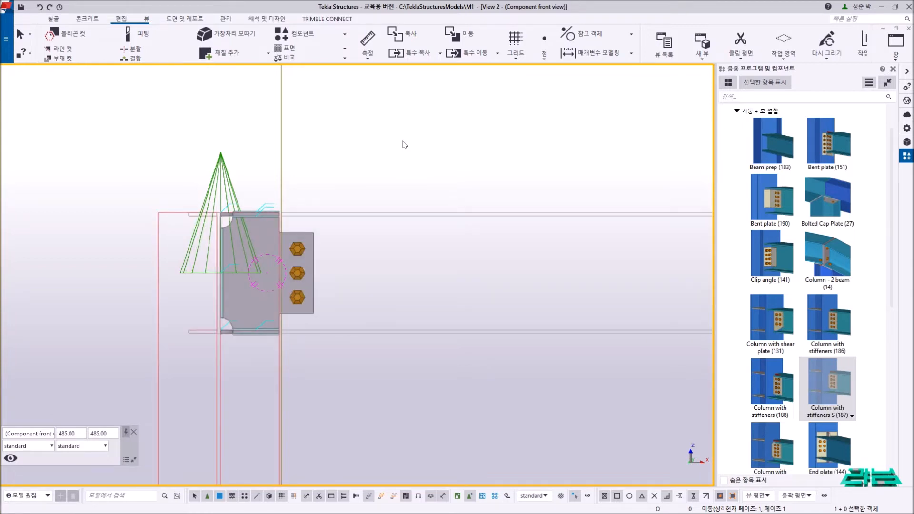
Cycle the connection's component objects through the rendering styles and return them to the rendered display.
key("shift+2")
key("shift+3")
key("shift+4")
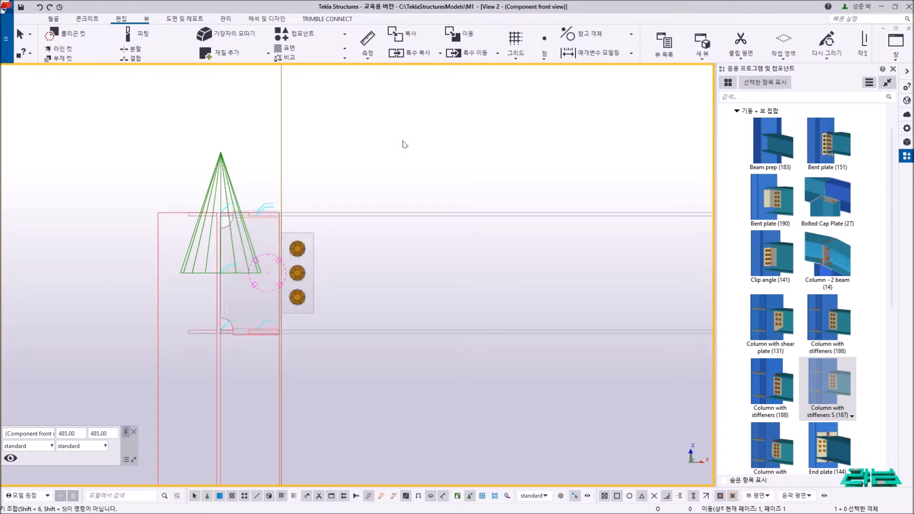
key("shift+5")
key("shift+4")
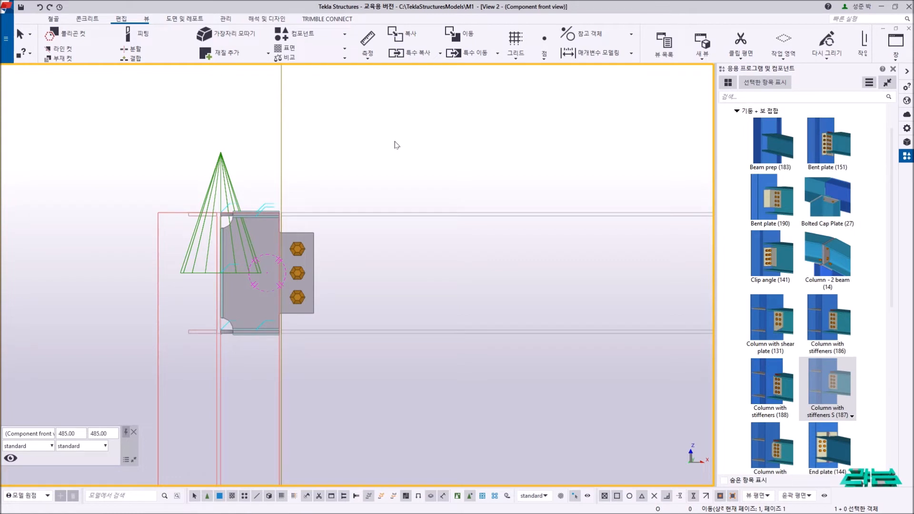
Rotate the component front view to inspect the connection in 3D, and switch it back to plane view.
middle_click_drag(292, 264, 275, 238)
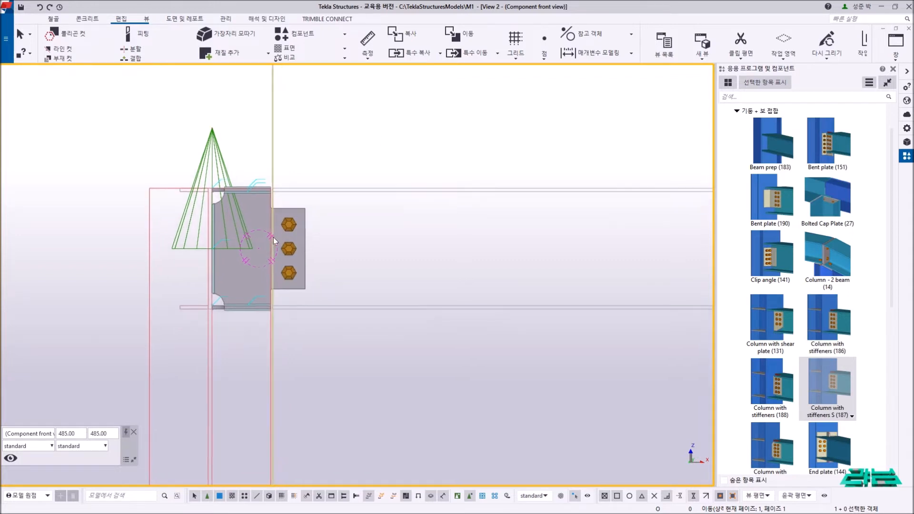
middle_click_drag(375, 228, 236, 279, "ctrl")
right_click(424, 134)
left_click(443, 187)
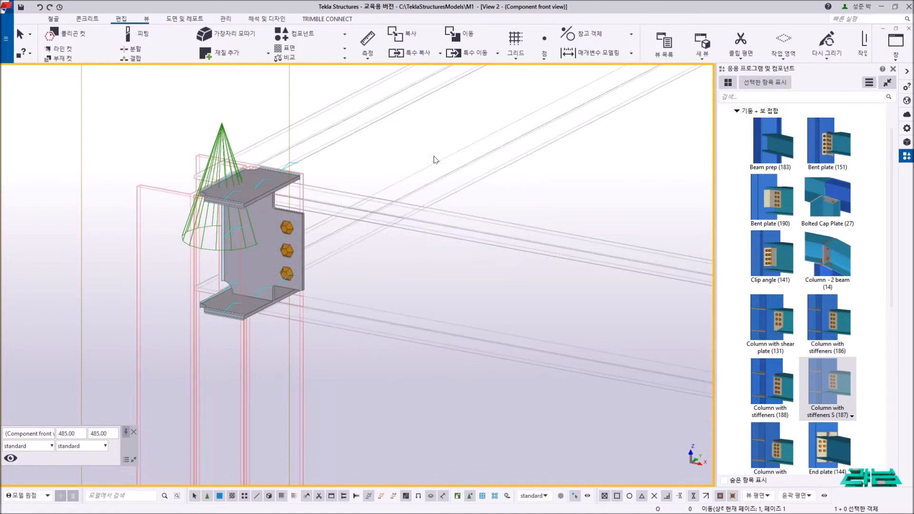
key("ctrl+p")
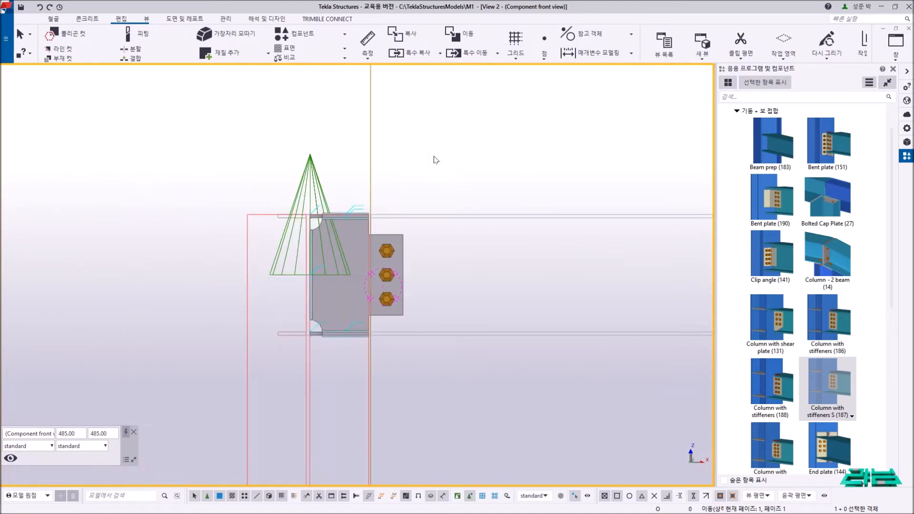
middle_click_drag(461, 181, 258, 196)
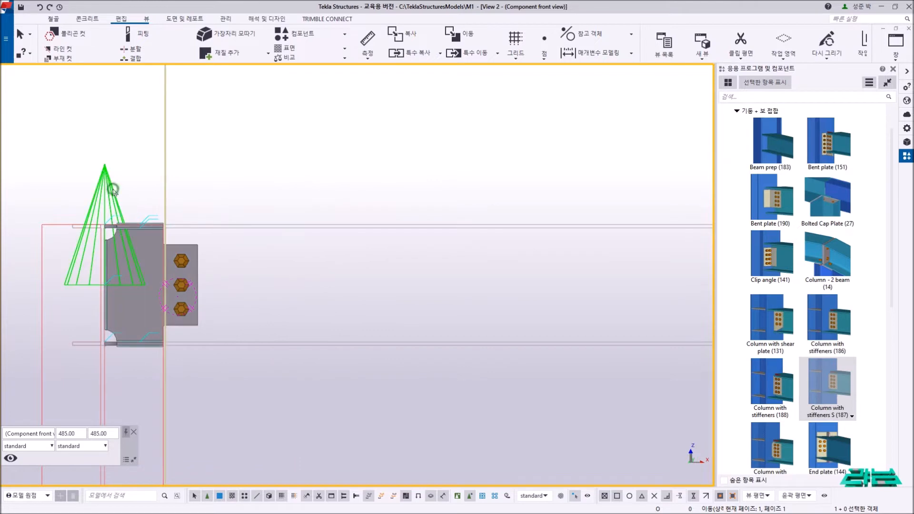
Open the settings of the Column with stiffeners S (187) connection beside the model and examine the joint between column and beam.
double_click(114, 193)
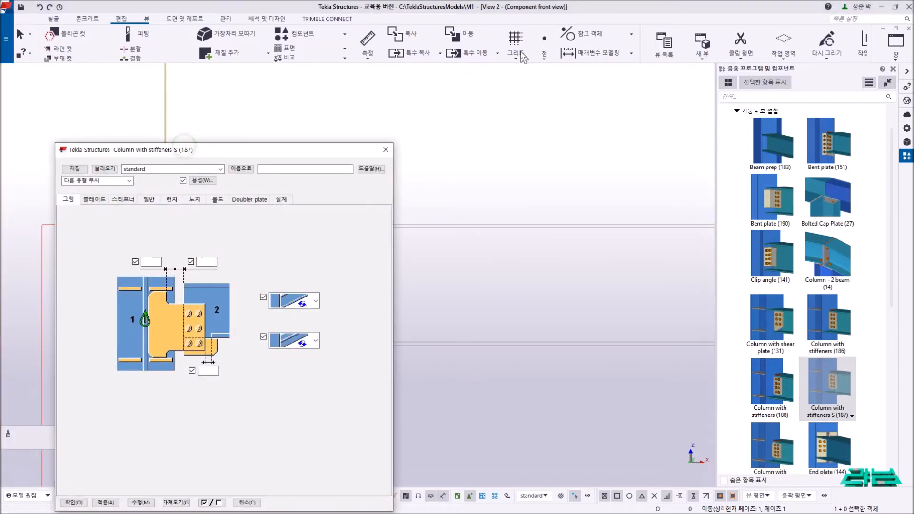
left_click_drag(199, 153, 486, 126)
middle_click_drag(286, 190, 316, 171)
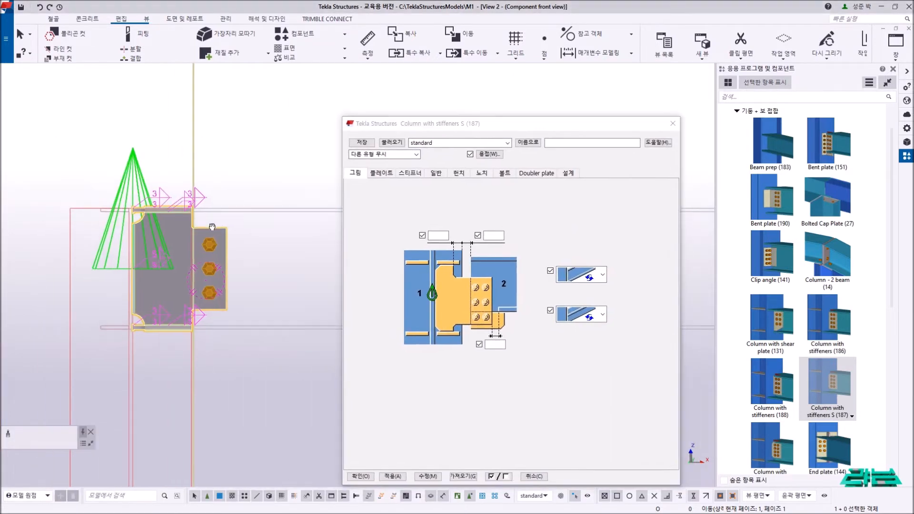
left_click_drag(432, 128, 407, 99)
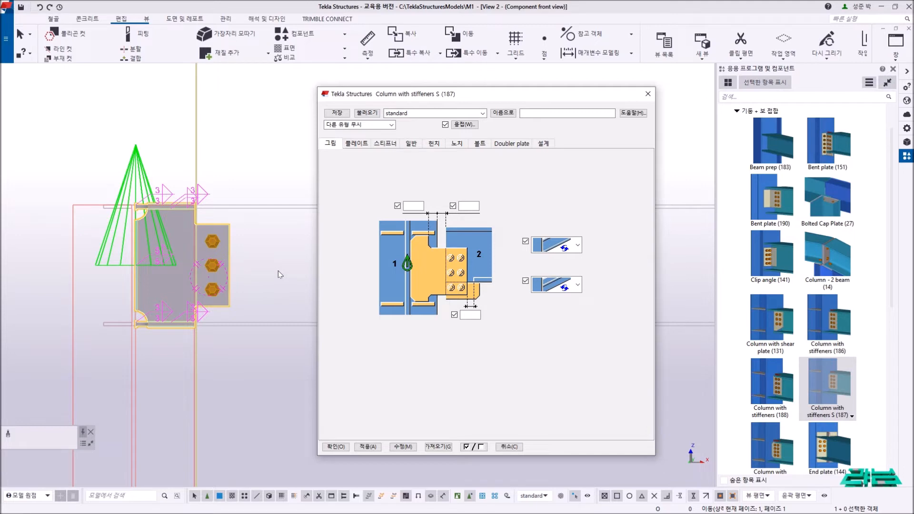
scroll(191, 235, "up", 5)
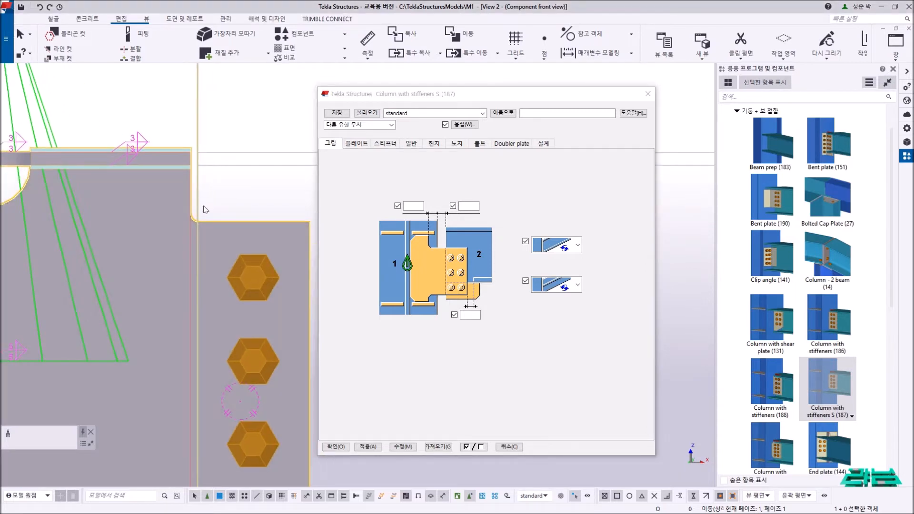
scroll(183, 185, "down", 5)
Check the profile of the connected roof beam and look through the connection's saved settings for matching H-section presets.
left_click(255, 192)
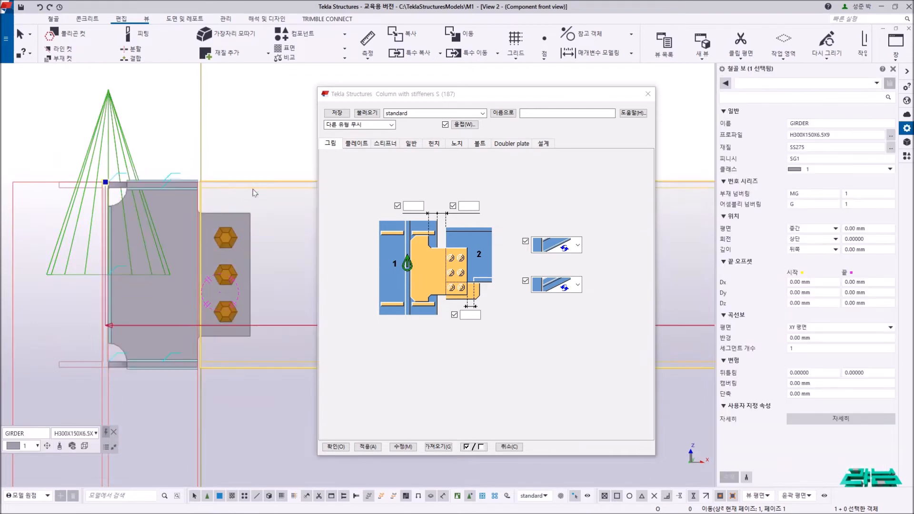
left_click(851, 134)
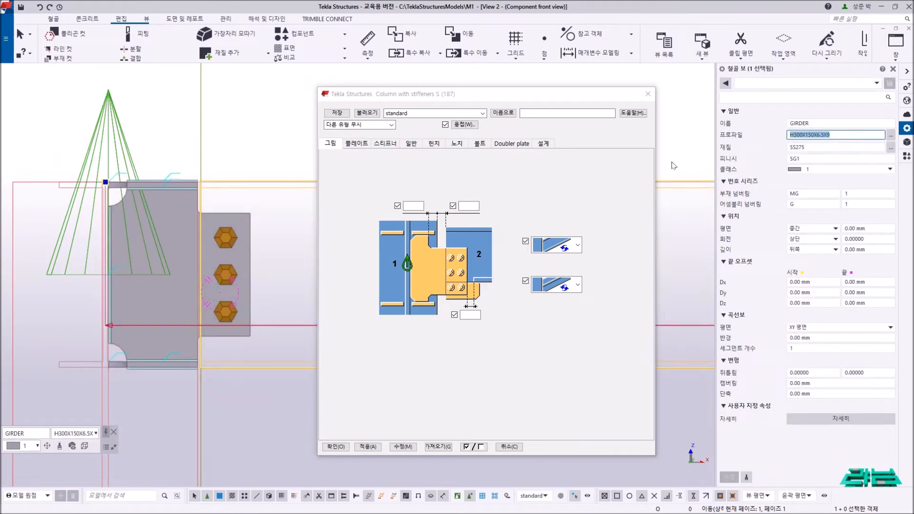
left_click(894, 69)
left_click_drag(482, 95, 573, 78)
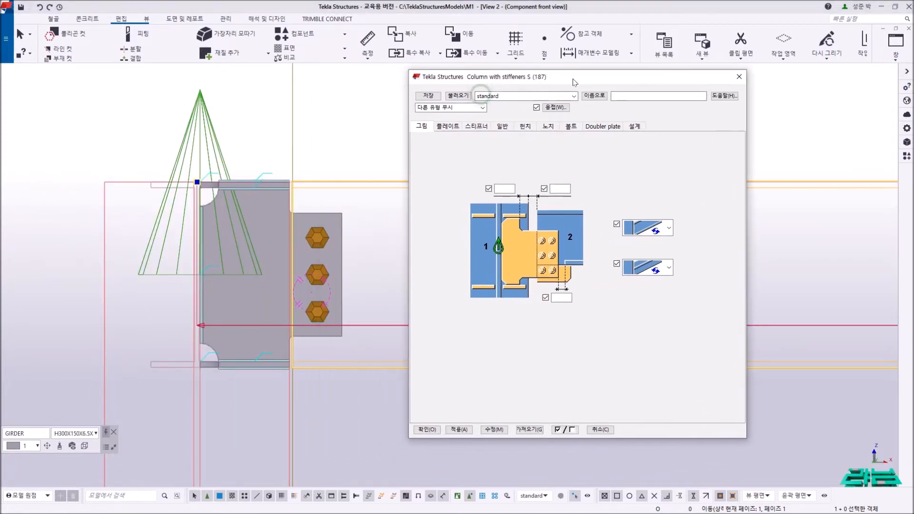
left_click(574, 95)
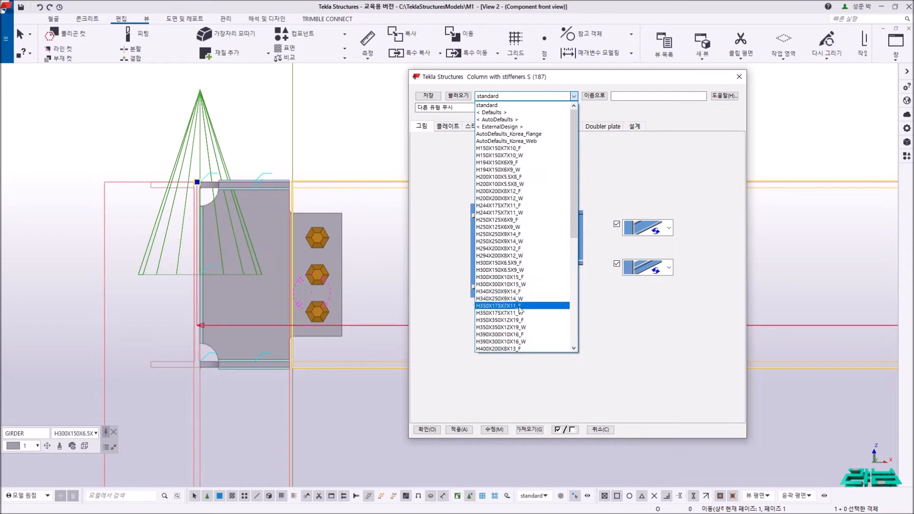
left_click(669, 157)
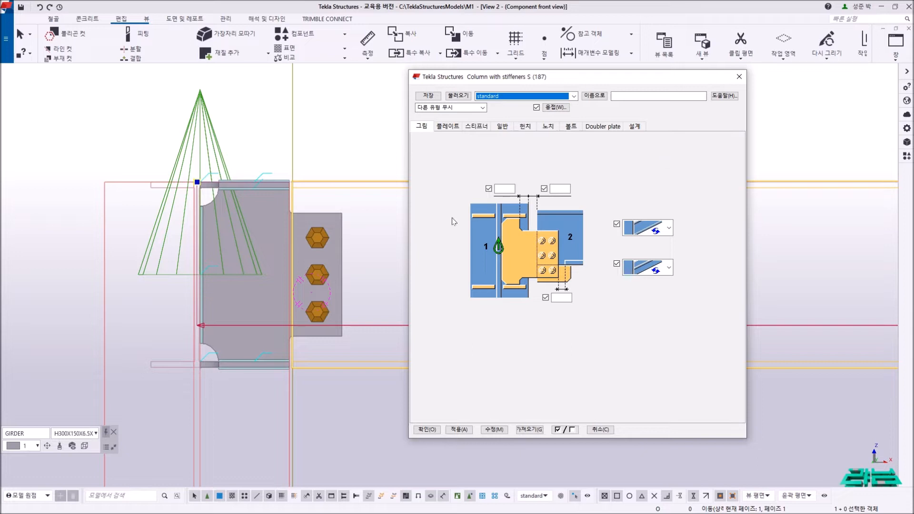
Measure the horizontal gap between the column flange edge and the roof beam end at the top flange.
left_click(564, 188)
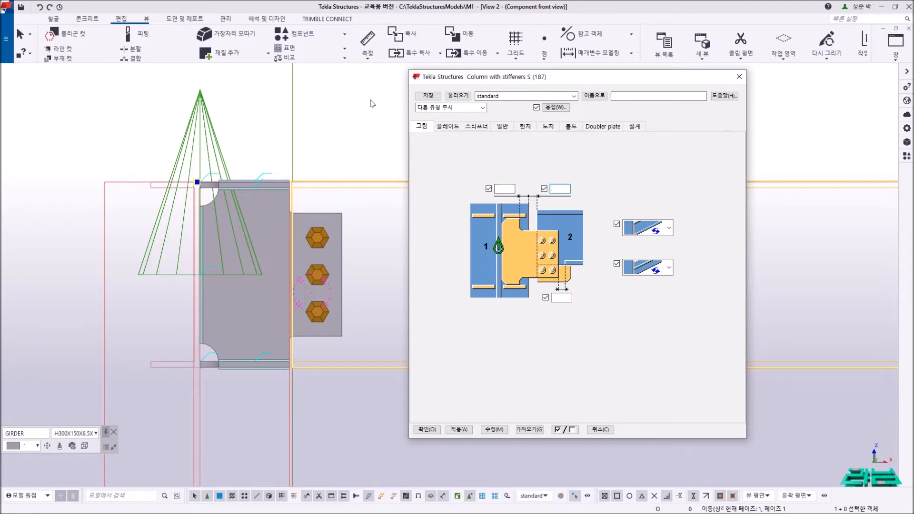
left_click(367, 40)
scroll(304, 191, "up", 5)
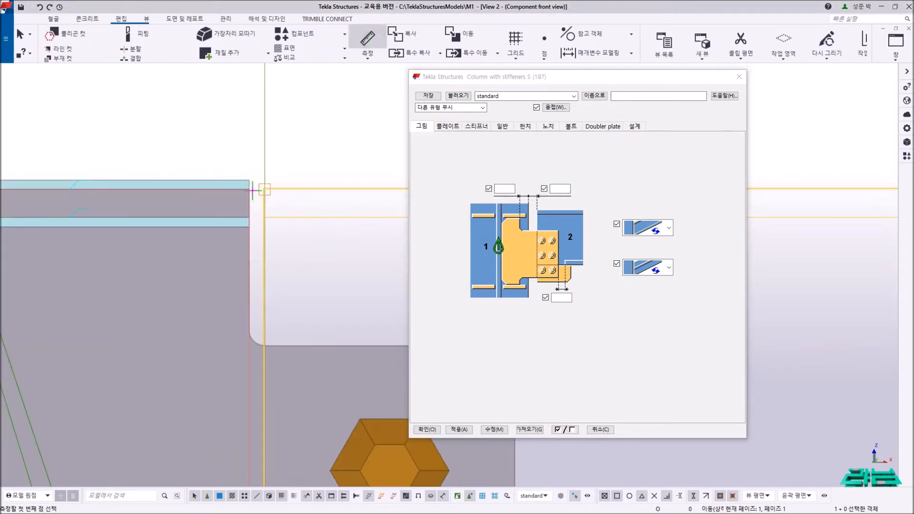
left_click(264, 189)
left_click(249, 143)
right_click(329, 139)
left_click(357, 147)
Set the beam end gap to 10 mm and the plate's offset at the column flange edge to 0, and modify the selected connection.
left_click(566, 189)
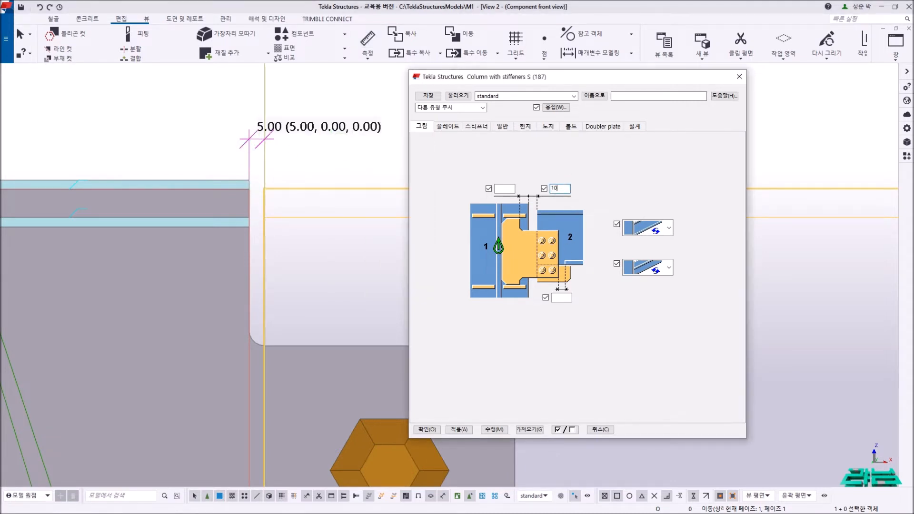
type("10")
middle_click_drag(303, 276, 279, 232)
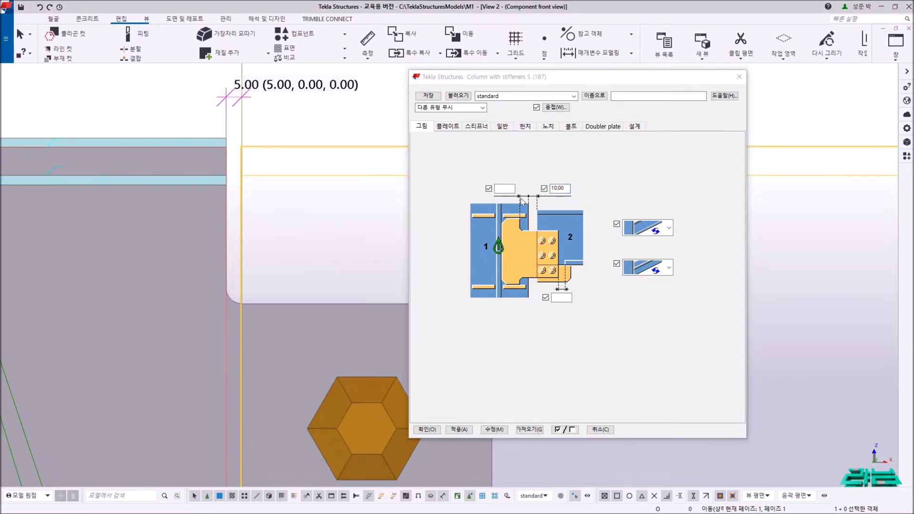
left_click(508, 188)
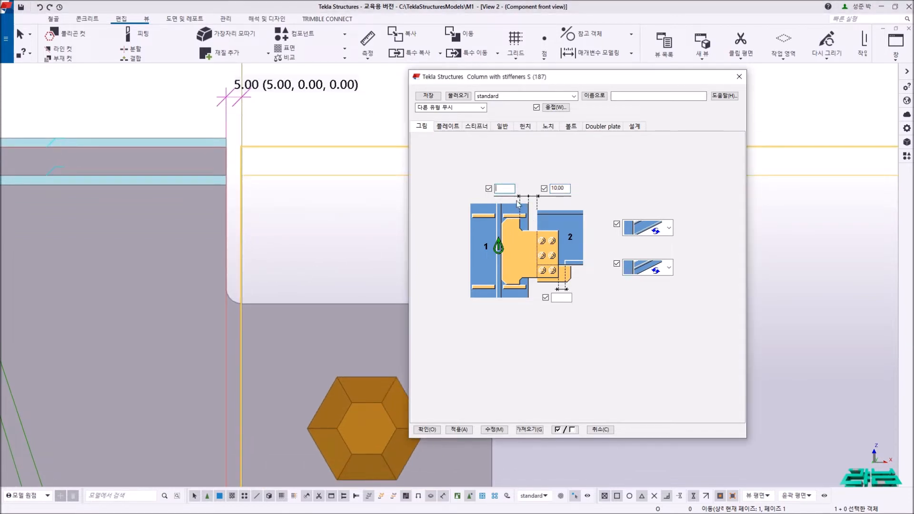
type("0")
scroll(296, 230, "down", 4)
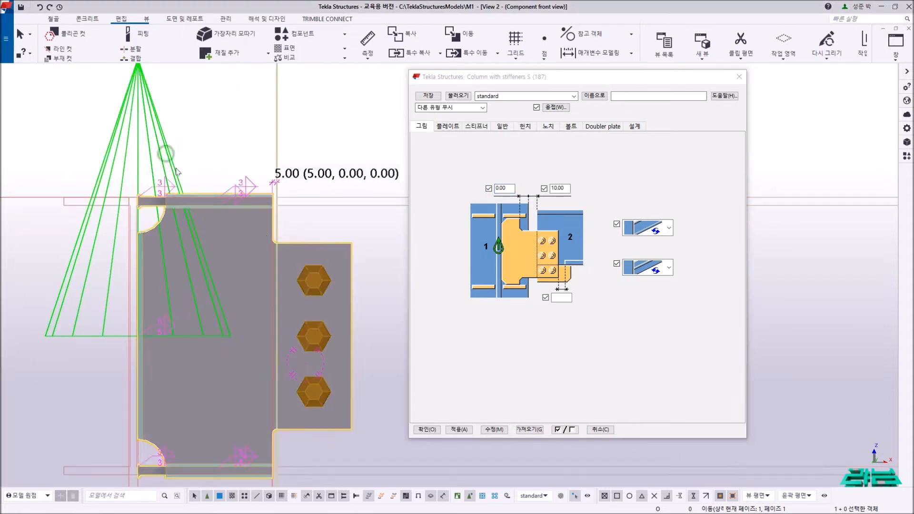
scroll(278, 183, "up", 4)
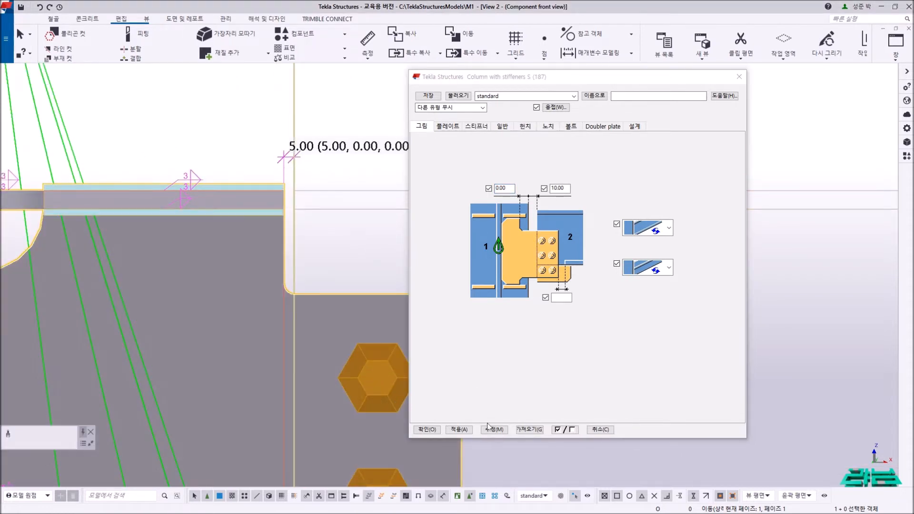
left_click(485, 425)
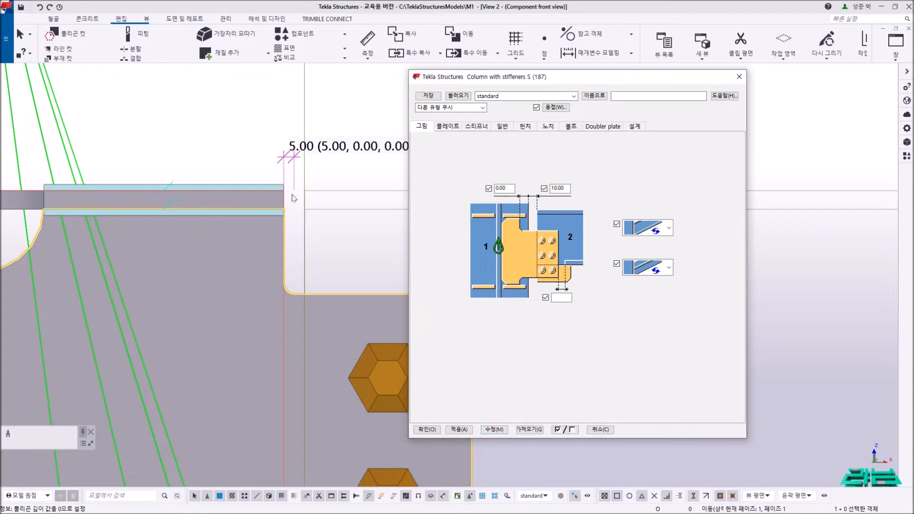
Set the lower dimension at the beam's bottom flange to -300 mm and modify the selected connection.
scroll(311, 196, "down", 4)
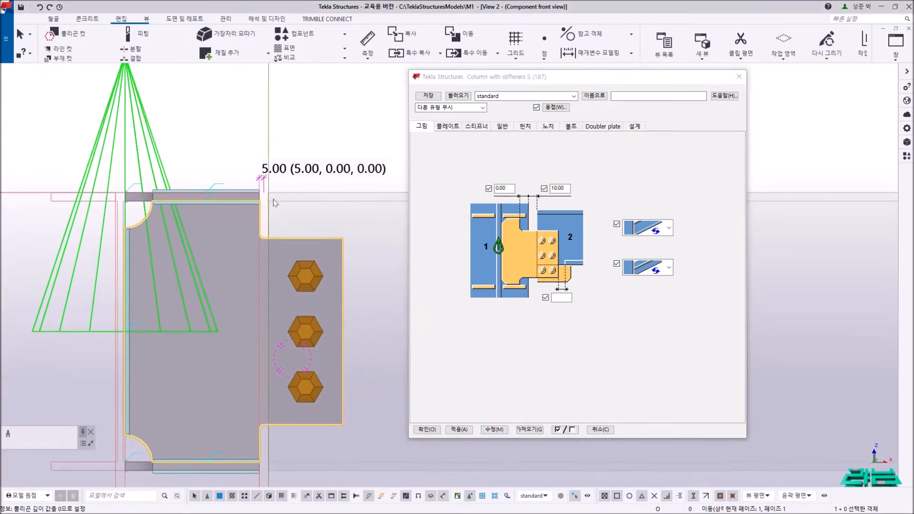
left_click(562, 299)
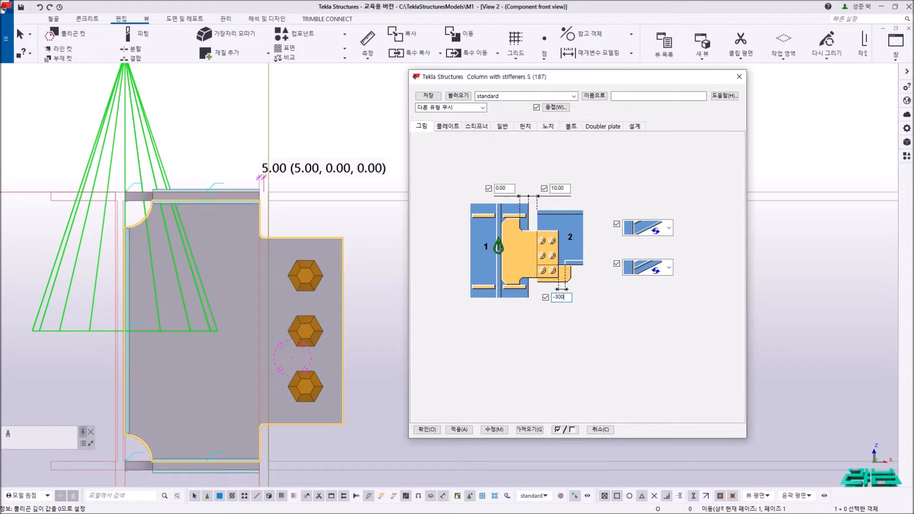
type("-300")
left_click(494, 429)
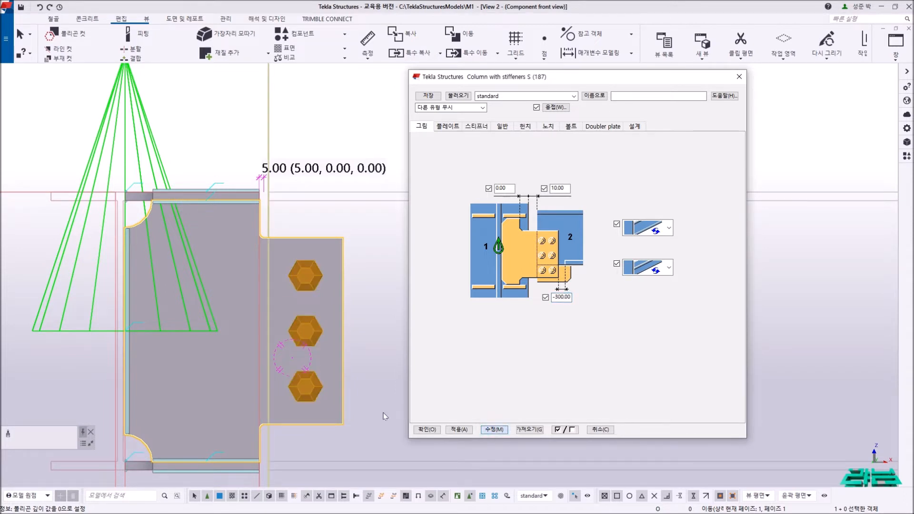
Inspect the tab plate and the girder it joins, and set the tab plate's thickness to 9 mm.
middle_click_drag(386, 404, 383, 352)
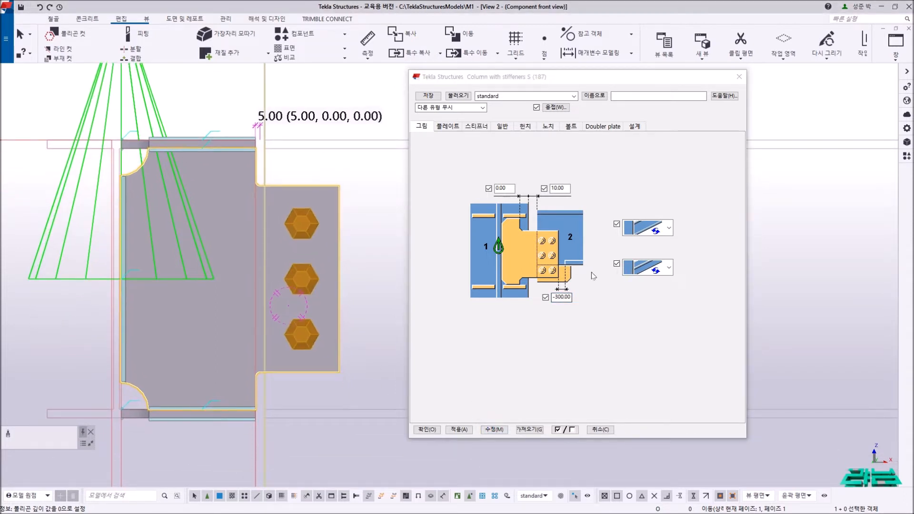
double_click(563, 297)
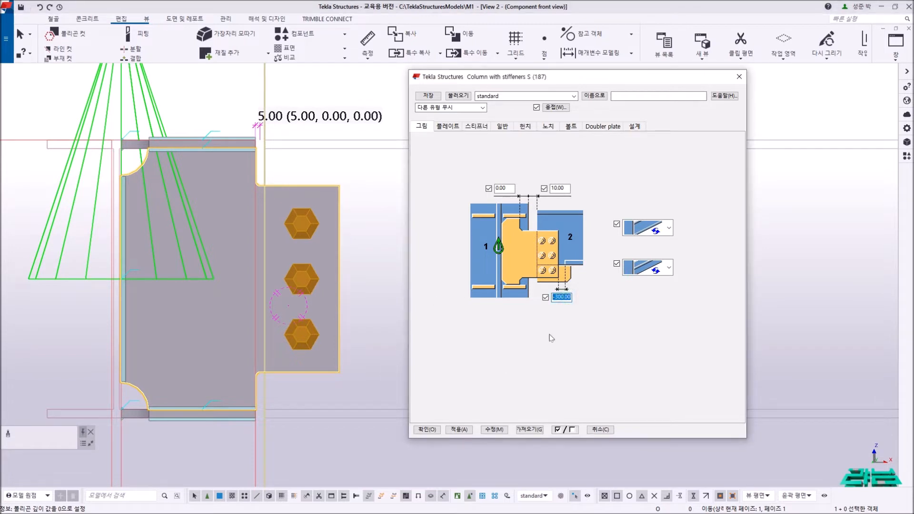
left_click(448, 126)
left_click(333, 233)
middle_click_drag(333, 232, 240, 271, "ctrl")
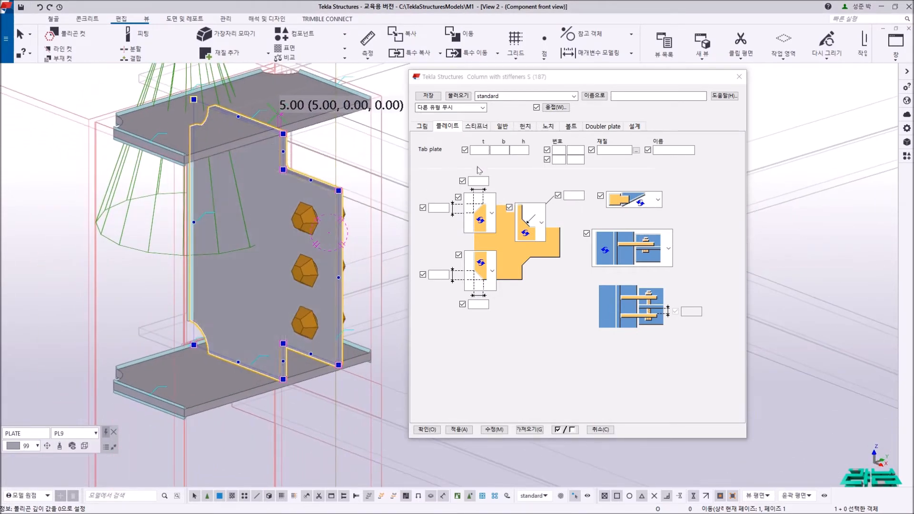
left_click(481, 150)
left_click(387, 212)
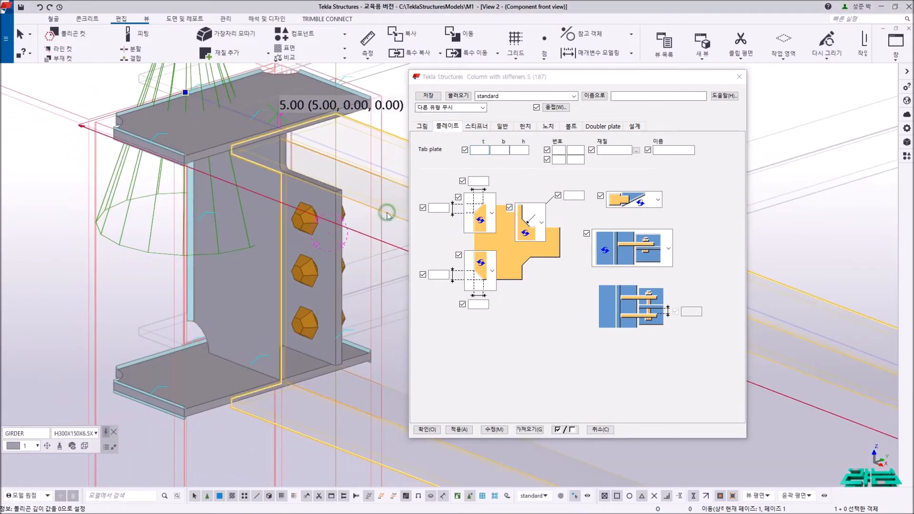
middle_click_drag(384, 214, 256, 144)
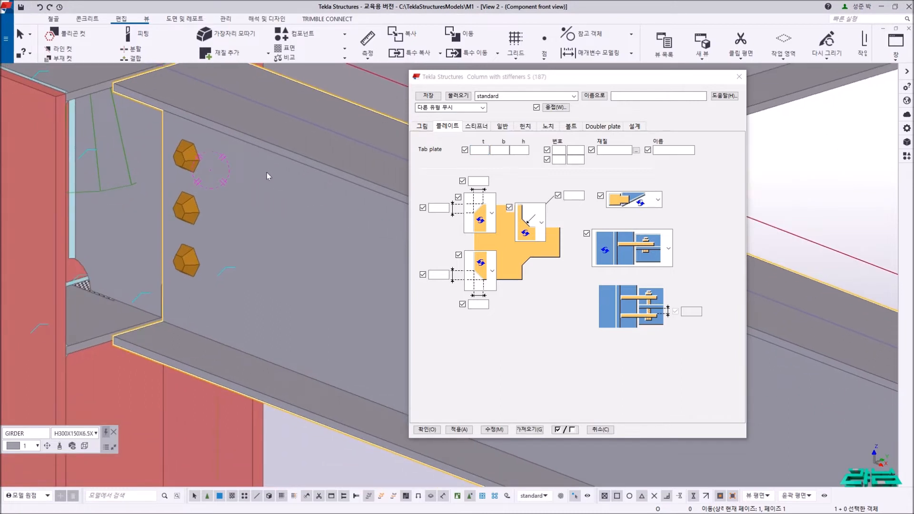
left_click(483, 152)
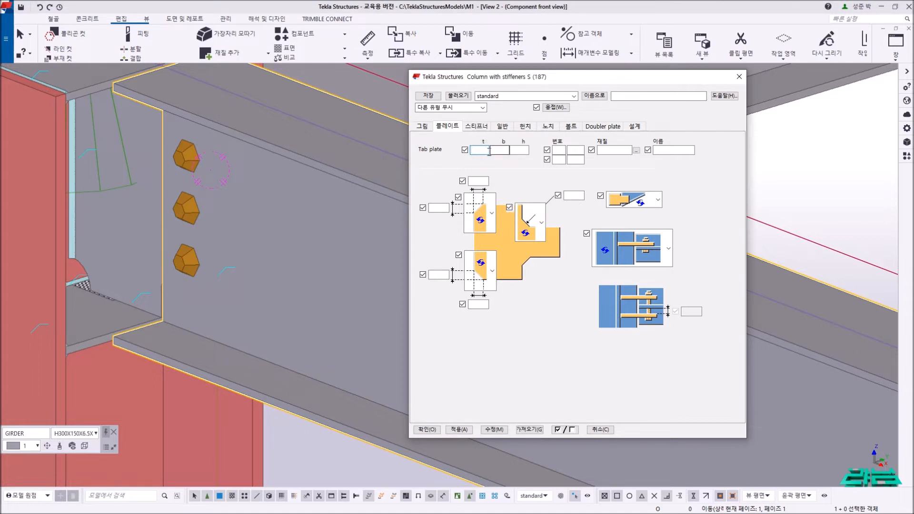
middle_click_drag(219, 198, 232, 215)
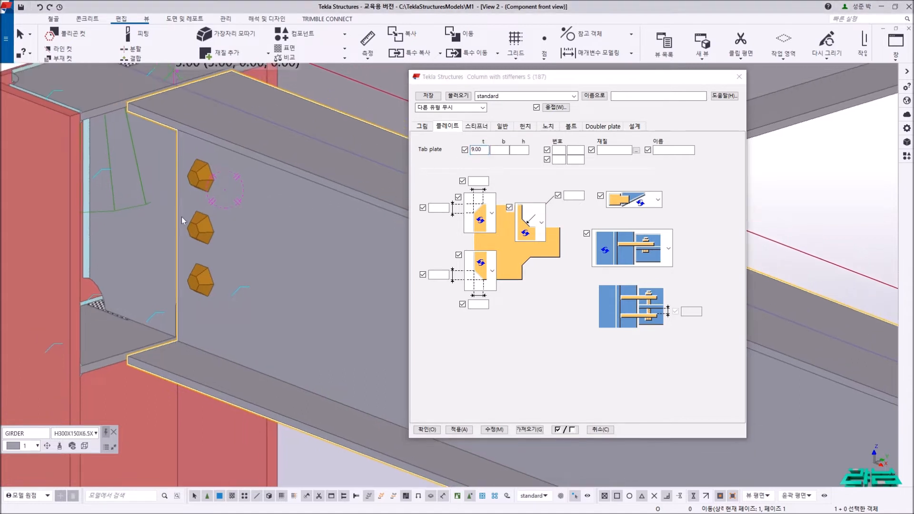
Return to the straight front view with the connection selected, and review the tab plate's width, height and numbering settings.
left_click(147, 207)
middle_click_drag(148, 207, 200, 237)
scroll(201, 237, "down", 3)
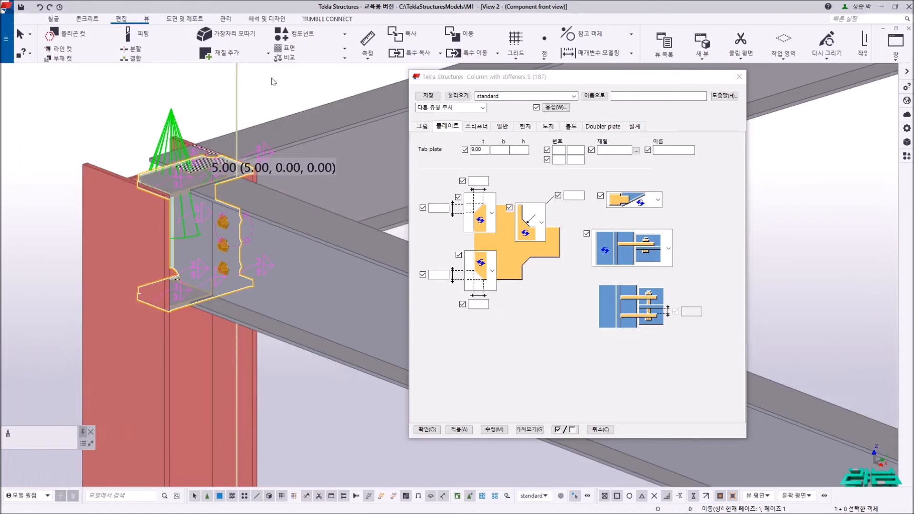
left_click(304, 77)
key("ctrl+p")
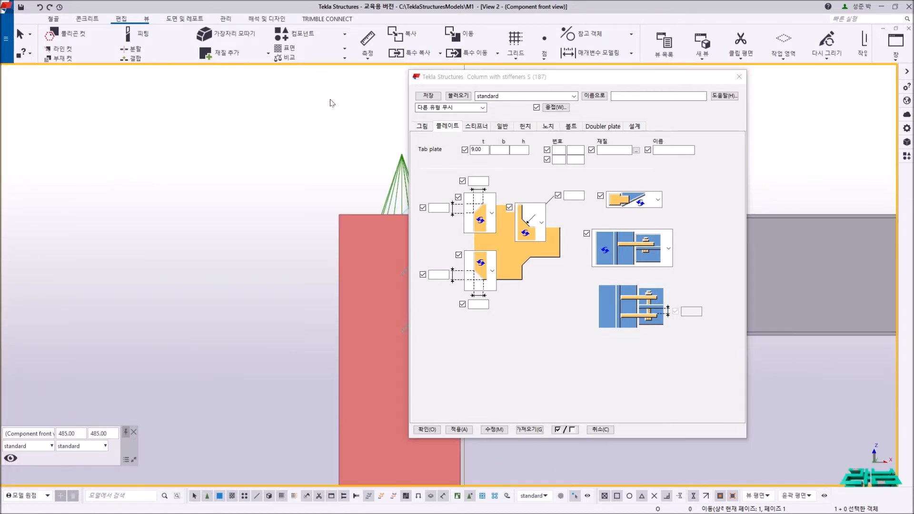
left_click(219, 163)
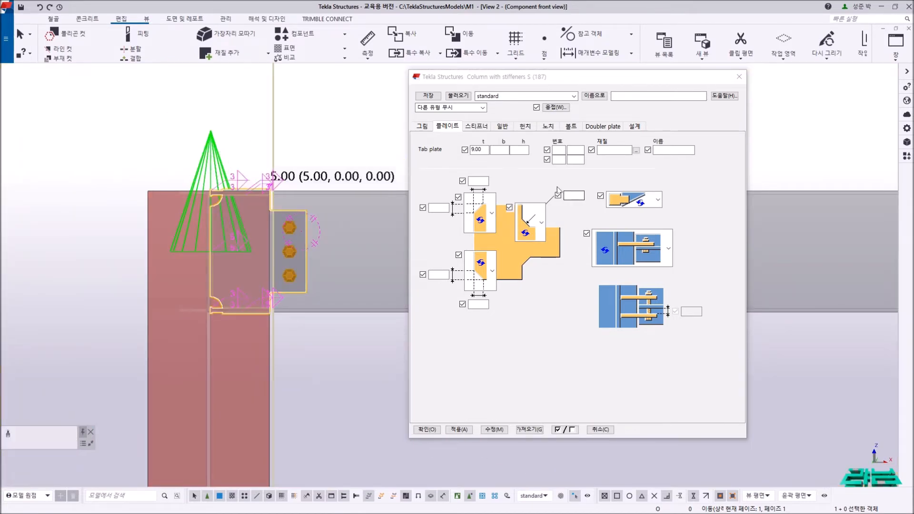
left_click(504, 151)
left_click(517, 151)
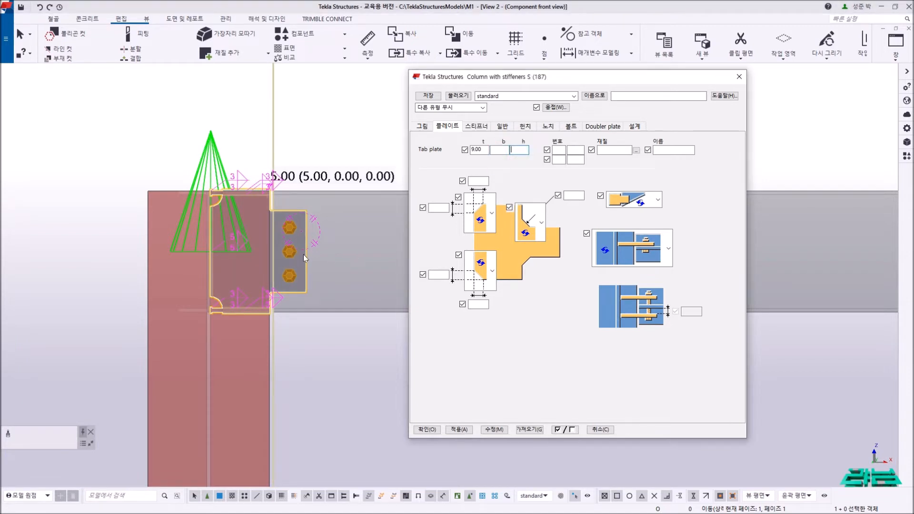
left_click(560, 150)
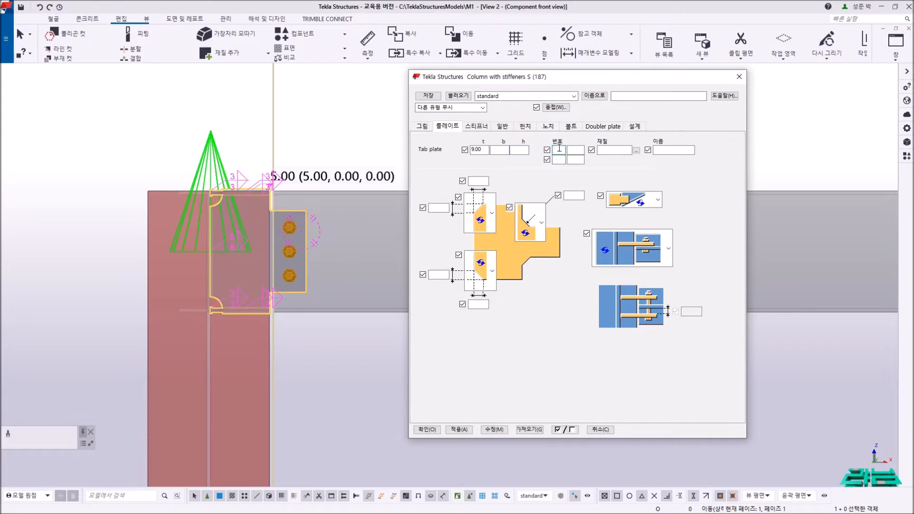
left_click_drag(522, 81, 602, 204)
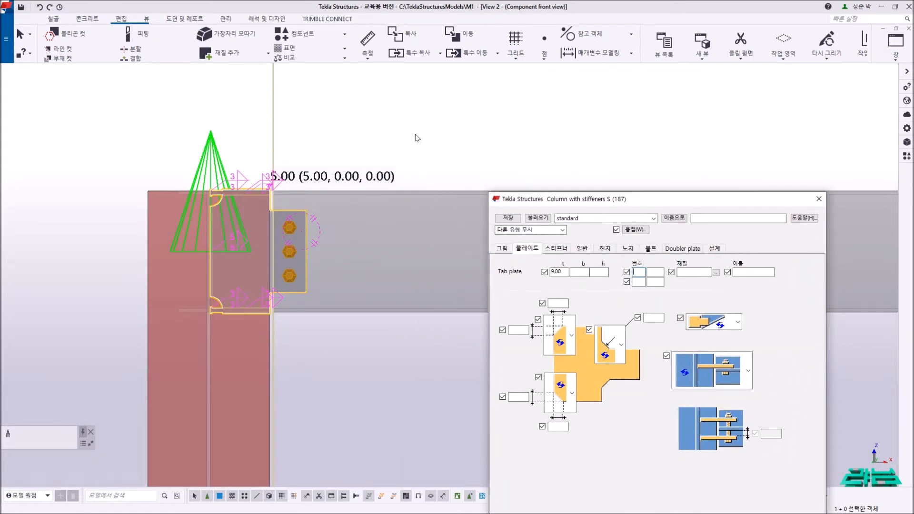
key("t")
type("Gu")
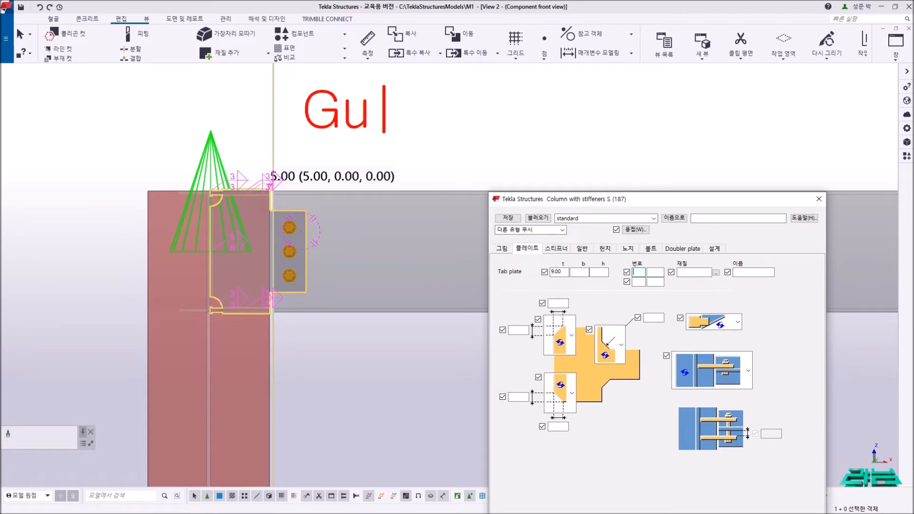
type("sset P")
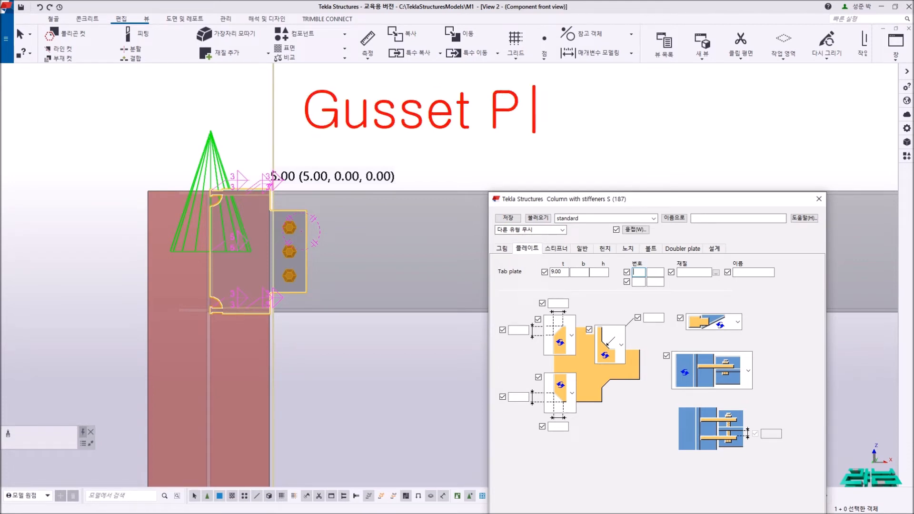
type("late")
key("Escape")
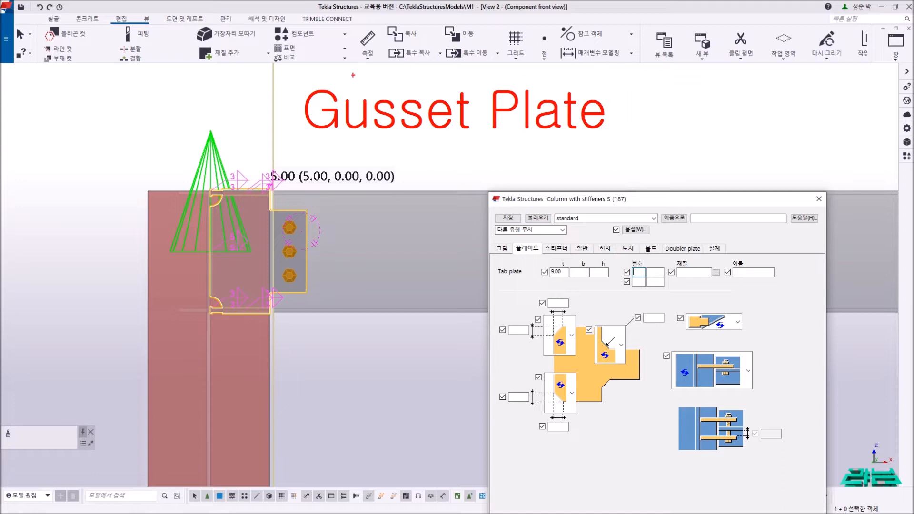
left_click_drag(297, 74, 343, 143)
left_click_drag(478, 77, 522, 141)
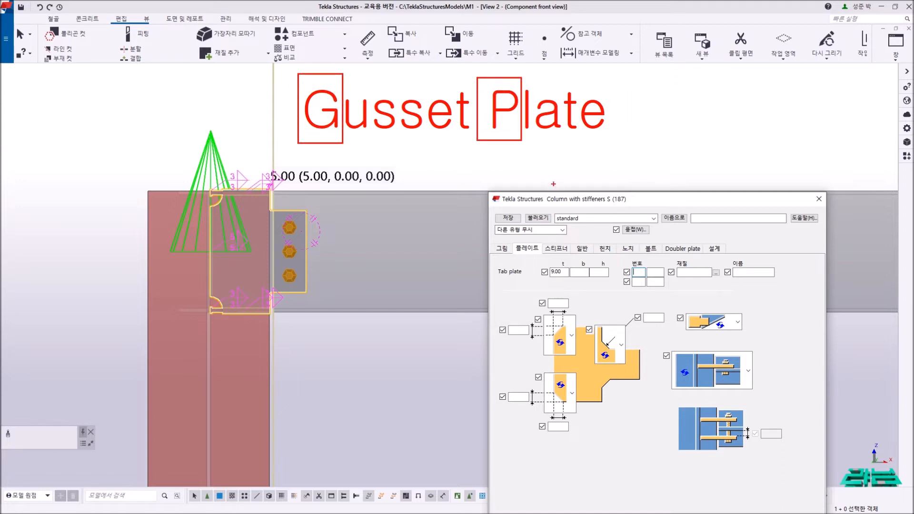
Set both numbering rows of the tab plate to prefix GP and start number 1.
mouse_move(571, 199)
left_mouse_down()
mouse_move(474, 75)
mouse_move(450, 61)
left_mouse_up()
left_click(519, 135)
type("GP")
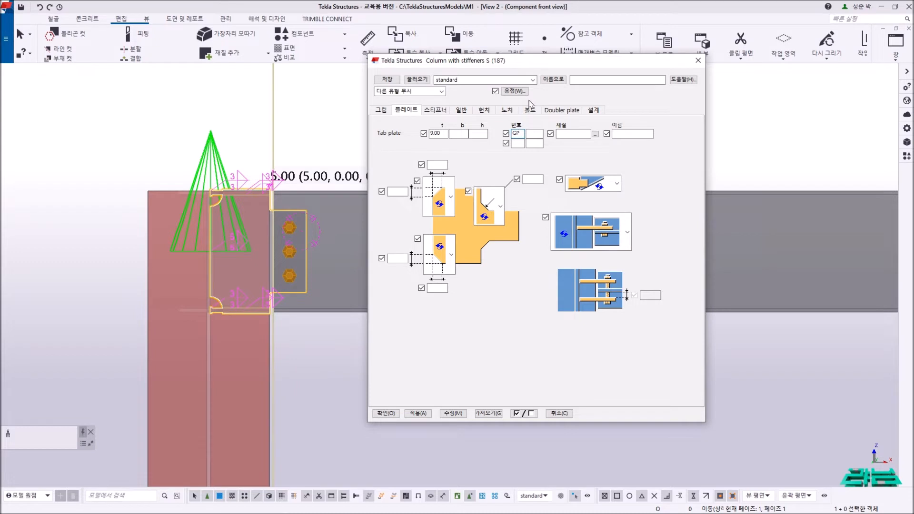
left_click(534, 134)
type("1")
double_click(517, 134)
left_click(518, 143)
type("GP")
left_click(534, 143)
type("1")
Set the tab plate's material to SS275 and its name to PLATE.
left_click(574, 133)
type("SS275")
left_click(634, 134)
Choose the concave rounded cutout for both the upper and lower column-side corners of the tab plate.
middle_click_drag(261, 266, 253, 280)
scroll(227, 248, "up", 3)
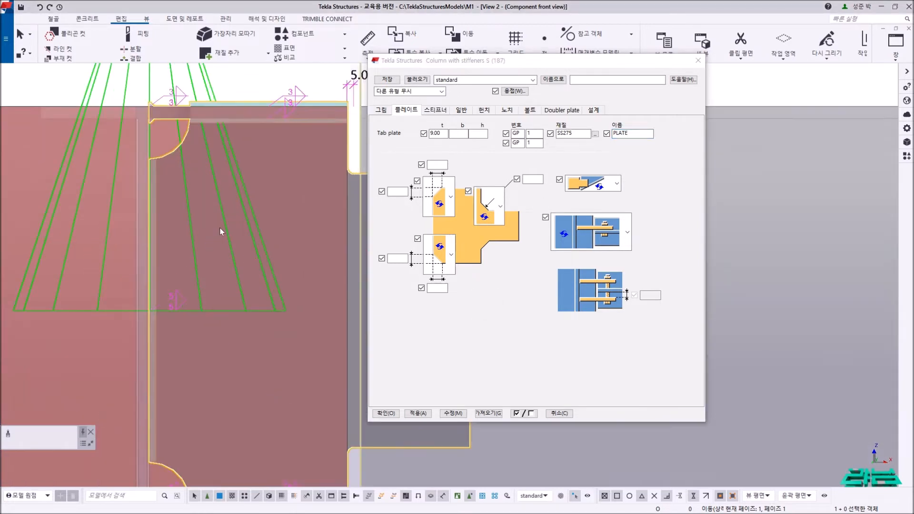
scroll(221, 231, "down", 2)
key("ctrl+1")
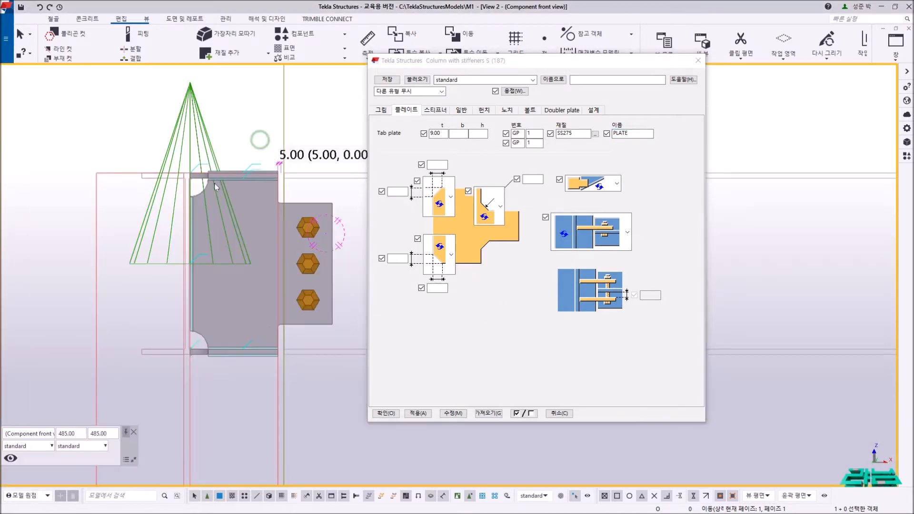
scroll(261, 143, "up", 2)
left_click(451, 205)
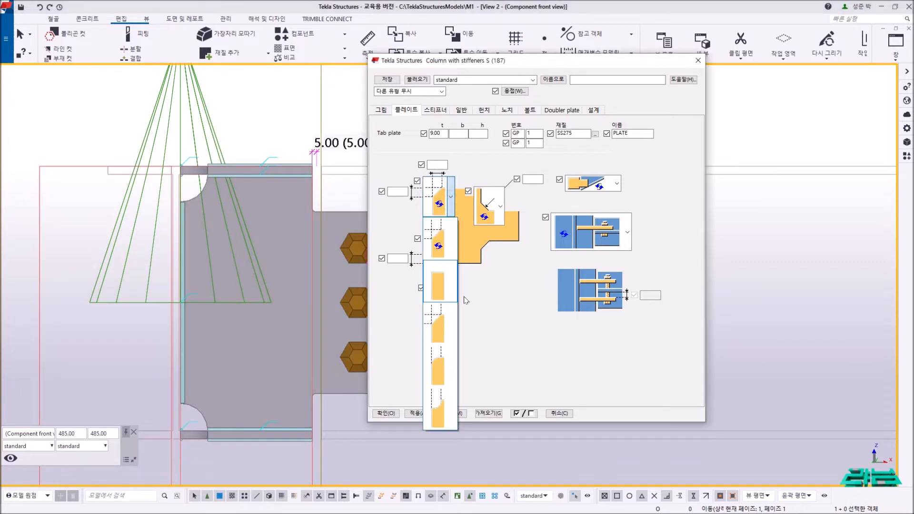
left_click(440, 410)
left_click(447, 269)
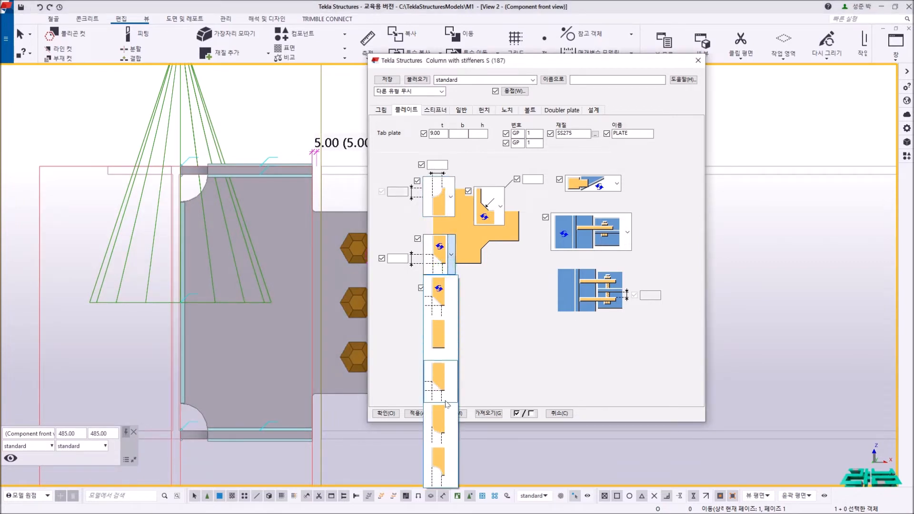
left_click(444, 464)
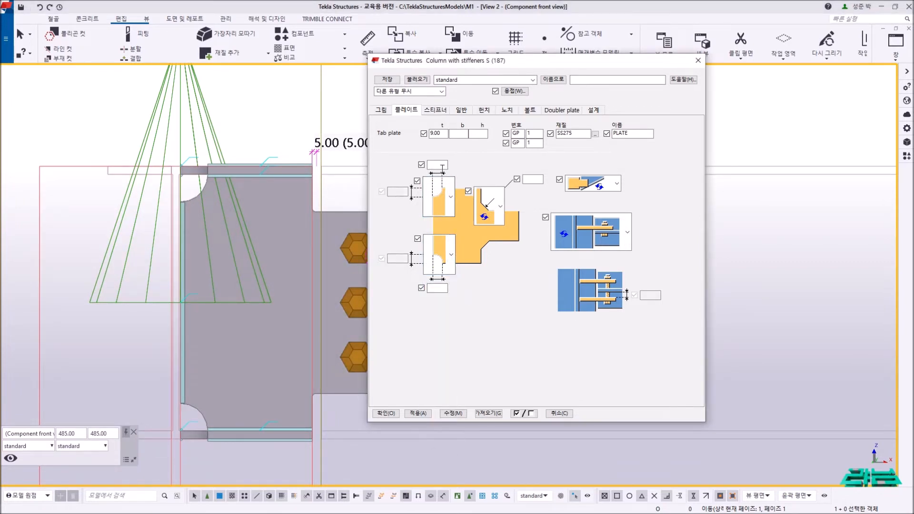
Set the size of both the upper and lower corner cutouts of the tab plate to 30 mm.
left_click(437, 288)
type("30")
left_click(475, 329)
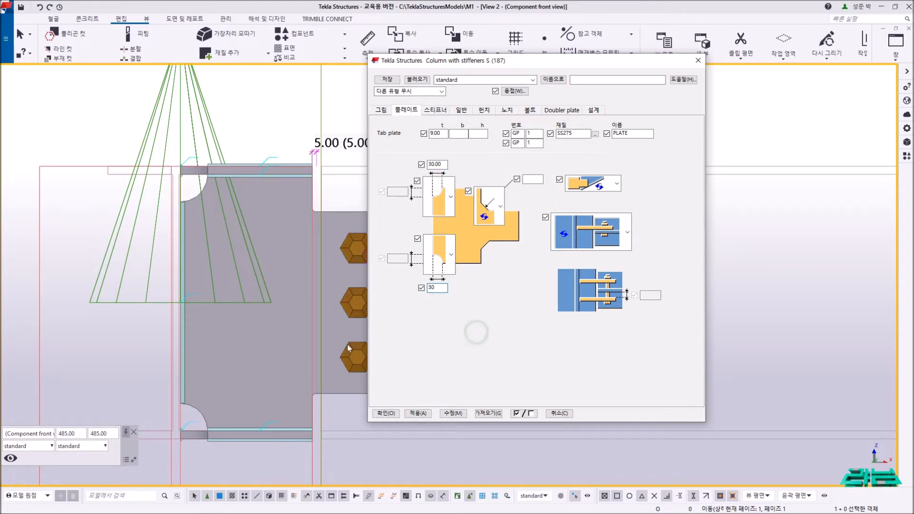
middle_click_drag(336, 348, 295, 300)
left_click(519, 336)
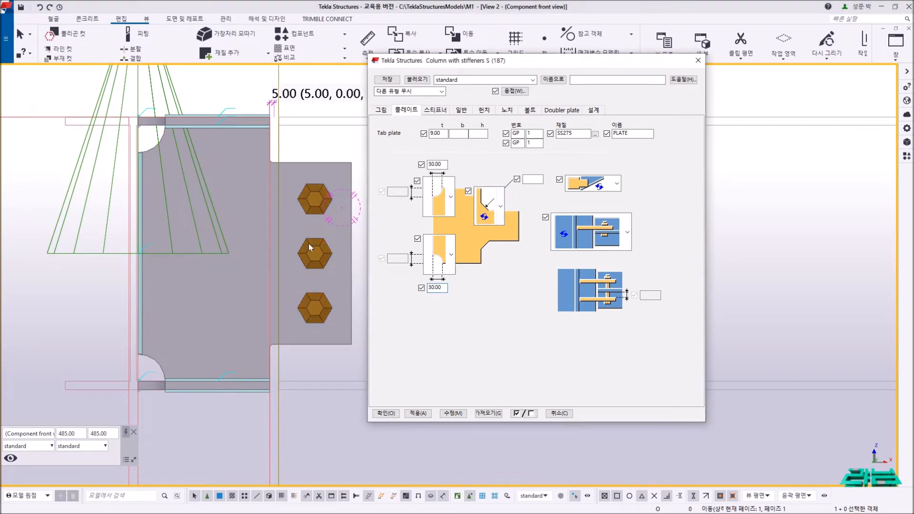
Choose the rounded shape for the tab plate's inner corner, set its radius to 5 mm, and modify the selected connection.
scroll(243, 193, "up", 6)
middle_click_drag(262, 181, 252, 211)
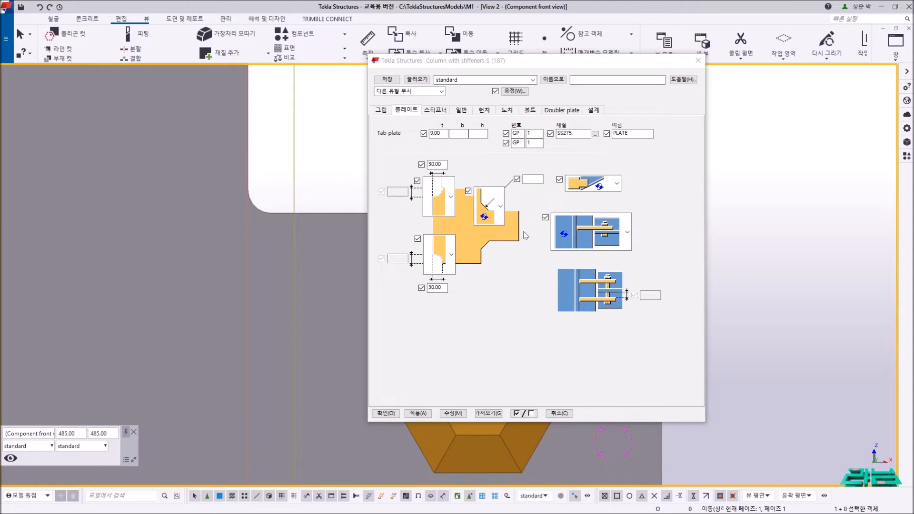
left_click(500, 207)
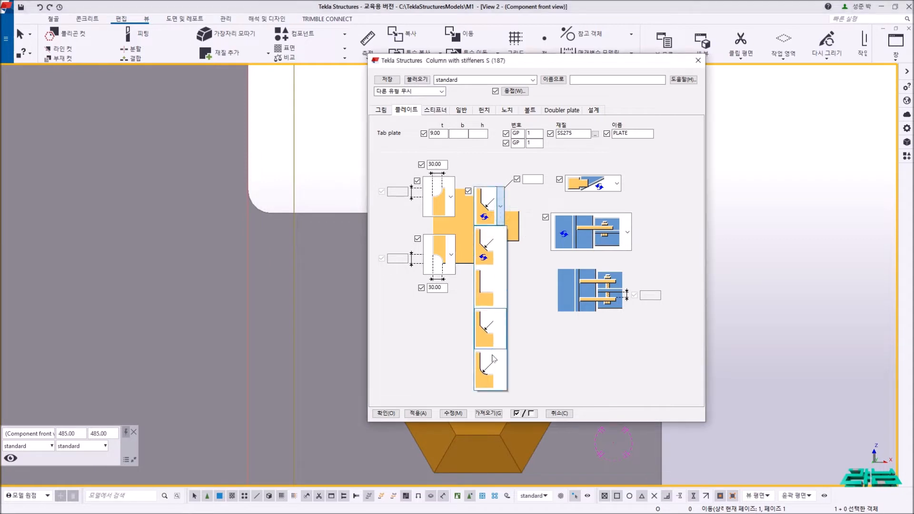
left_click(490, 370)
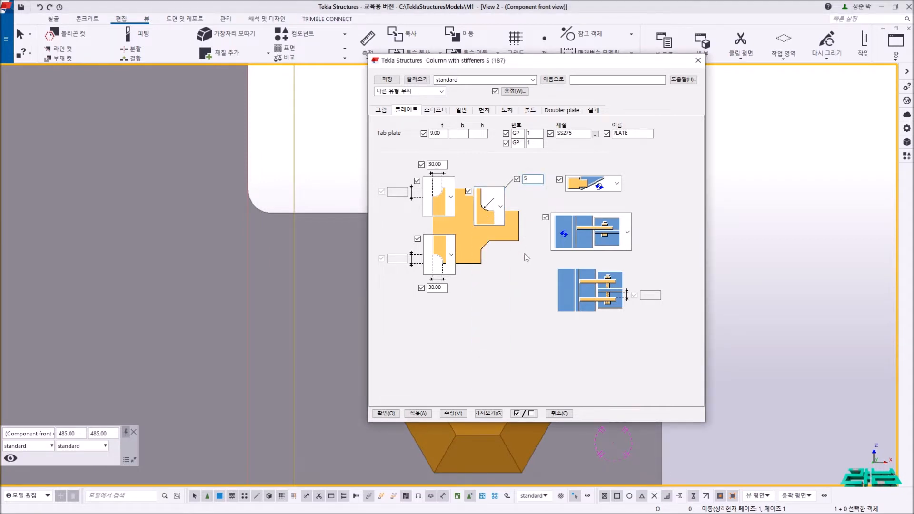
scroll(290, 310, "down", 5)
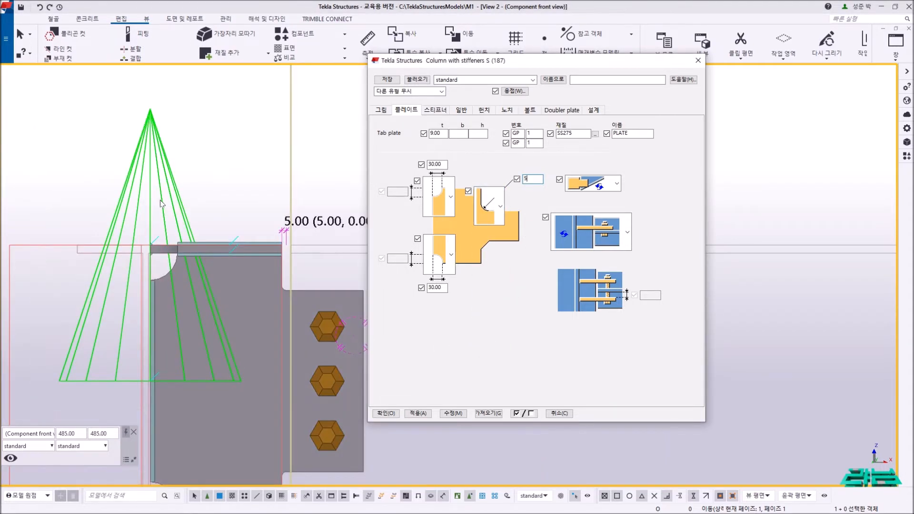
left_click(453, 414)
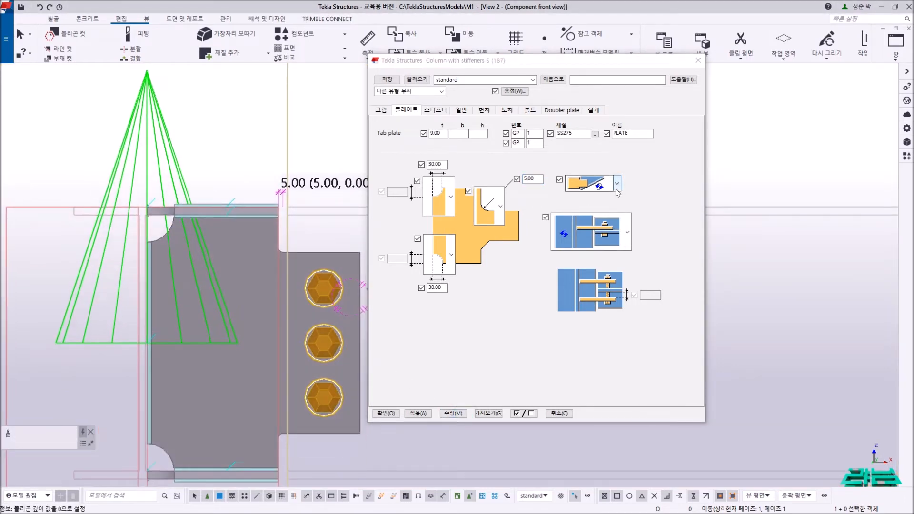
Examine the gusset plate, its bolts and the beams meeting at the column from an angled view.
middle_click_drag(333, 319, 197, 312, "ctrl")
left_click(607, 224)
left_click(356, 203)
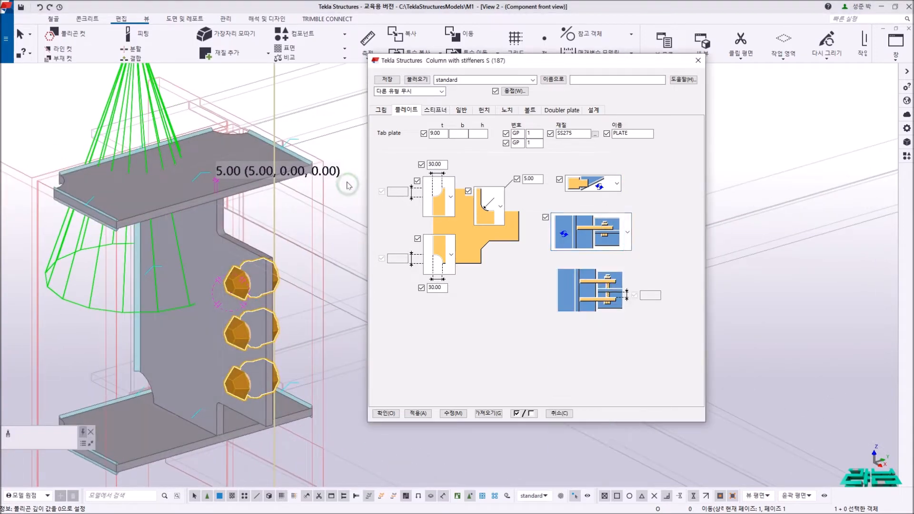
middle_click_drag(352, 188, 257, 166)
scroll(257, 166, "down", 5)
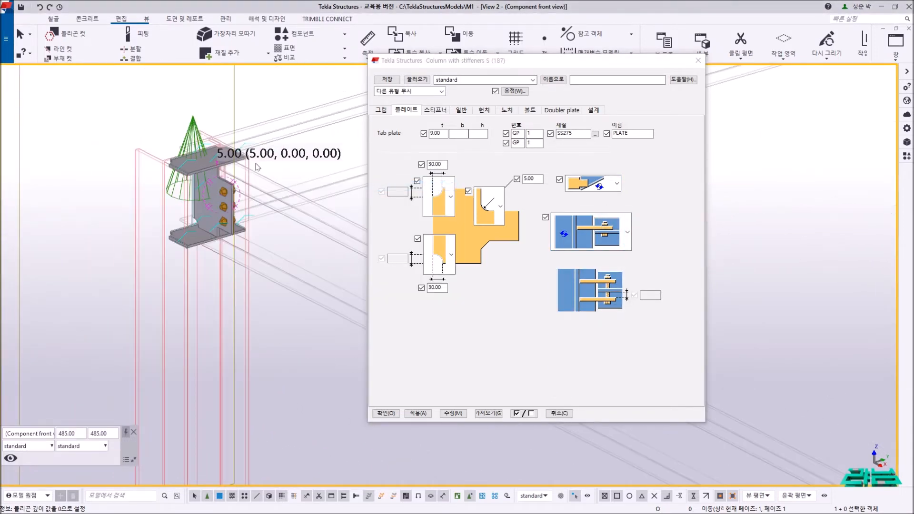
scroll(265, 196, "up", 2)
middle_click_drag(265, 196, 233, 198)
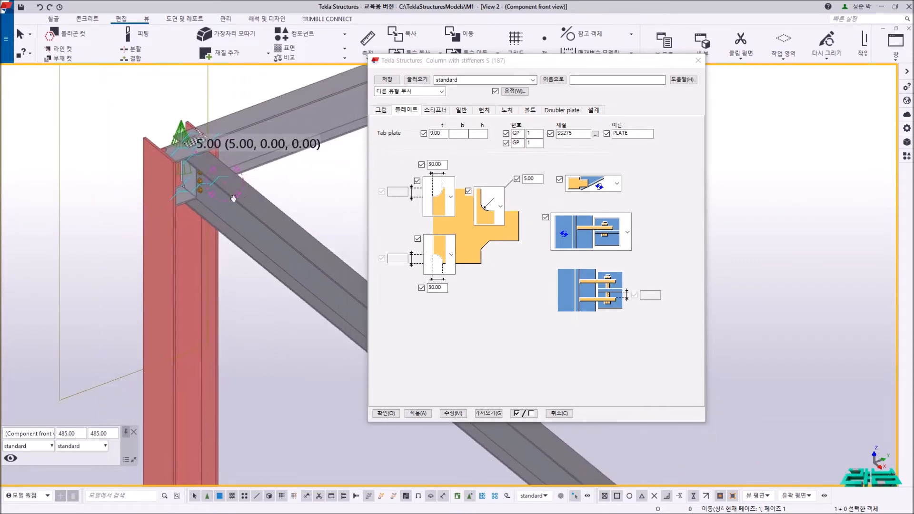
Switch to the 3D_VIEW of the whole frame and move the connection dialog clear of the model.
scroll(235, 217, "down", 5)
key("ctrl+Tab")
left_click_drag(504, 69, 809, 120)
scroll(174, 217, "down", 6)
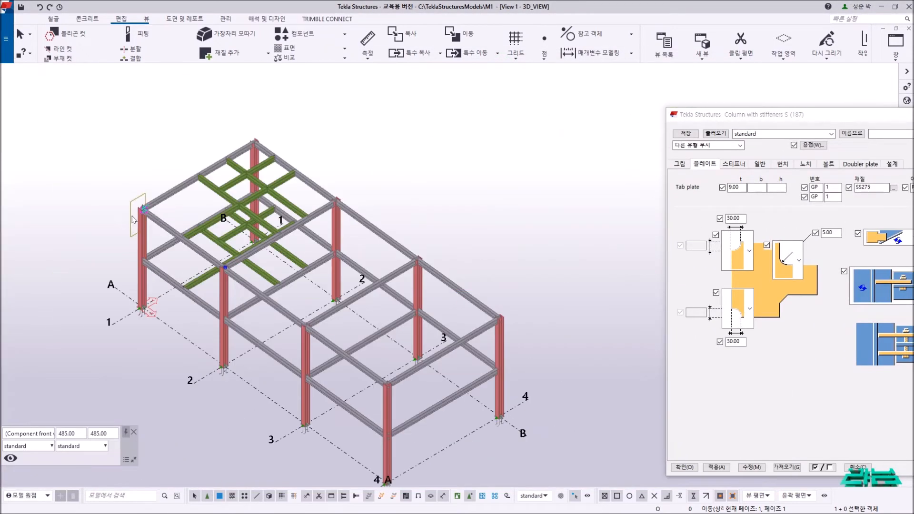
Redraw the 3D view and inspect the column and girder where they meet at the upper corner of grid A-1.
scroll(134, 220, "up", 6)
right_click(279, 200)
left_click(327, 253)
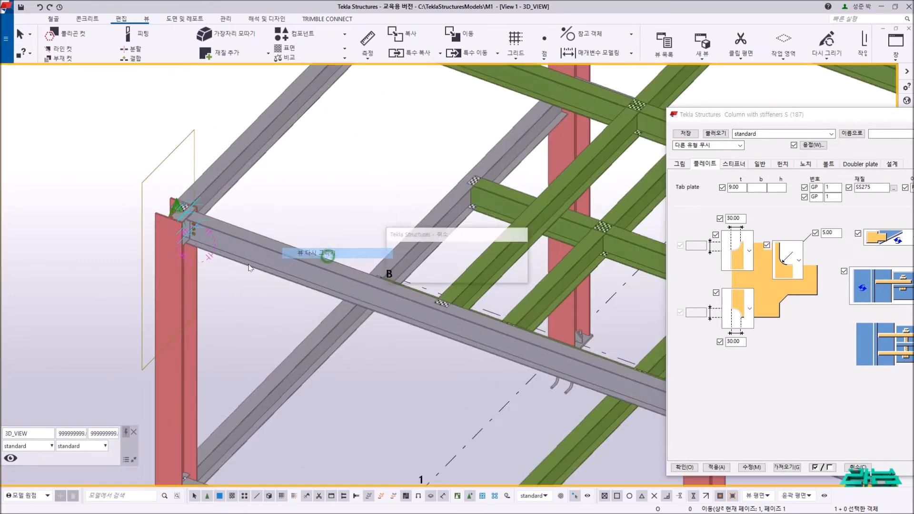
scroll(185, 228, "up", 5)
left_click(184, 207)
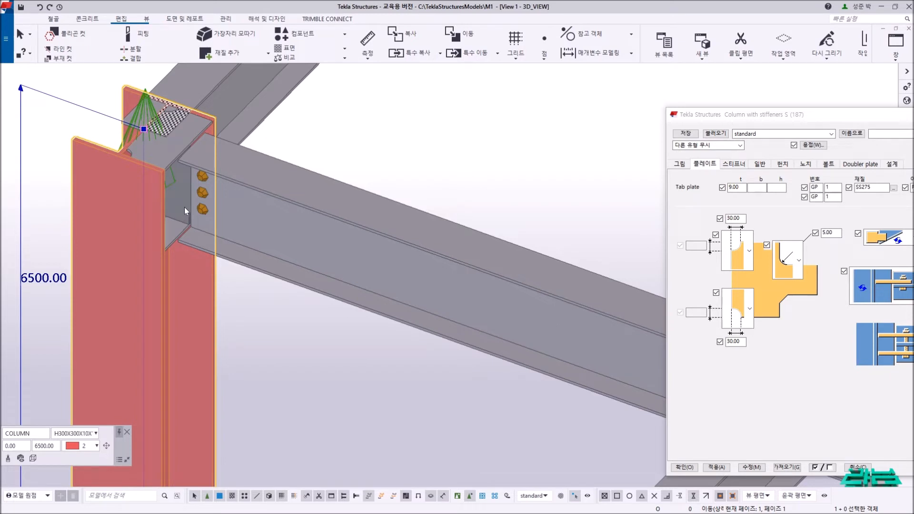
left_click(260, 224)
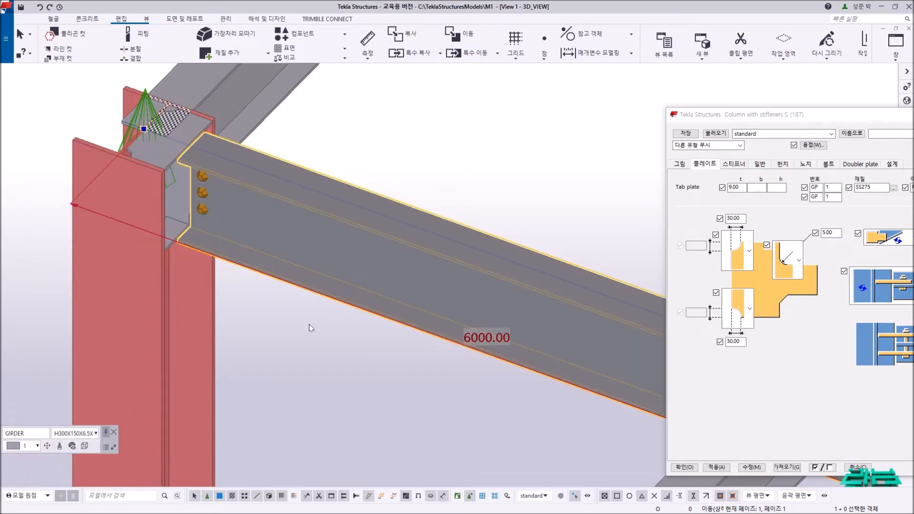
Switch to assembly selection and select the upper girder assembly between grids 1 and 2 on line A.
left_click(406, 471)
left_click(481, 495)
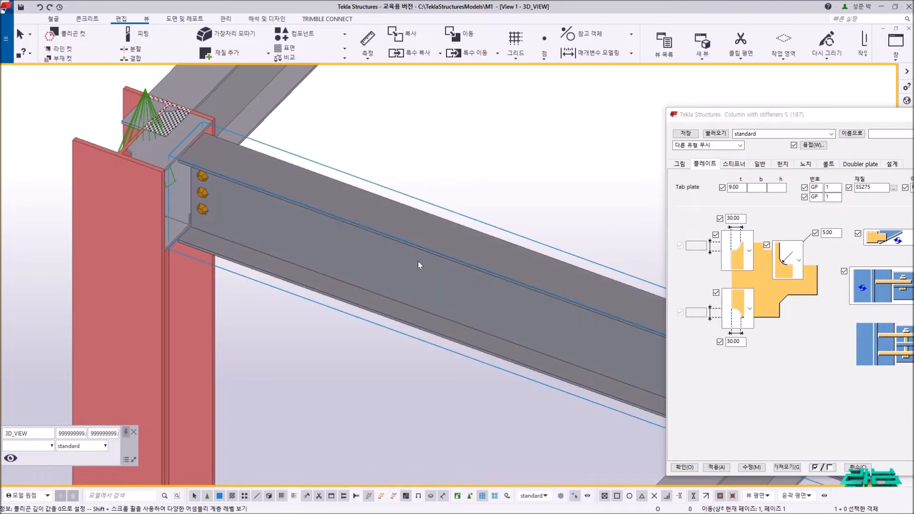
left_click(418, 261)
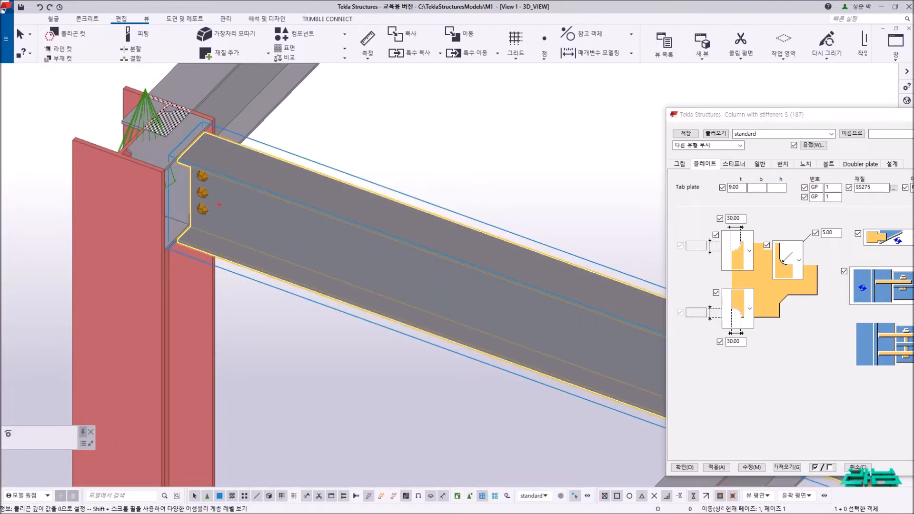
scroll(345, 256, "down", 6)
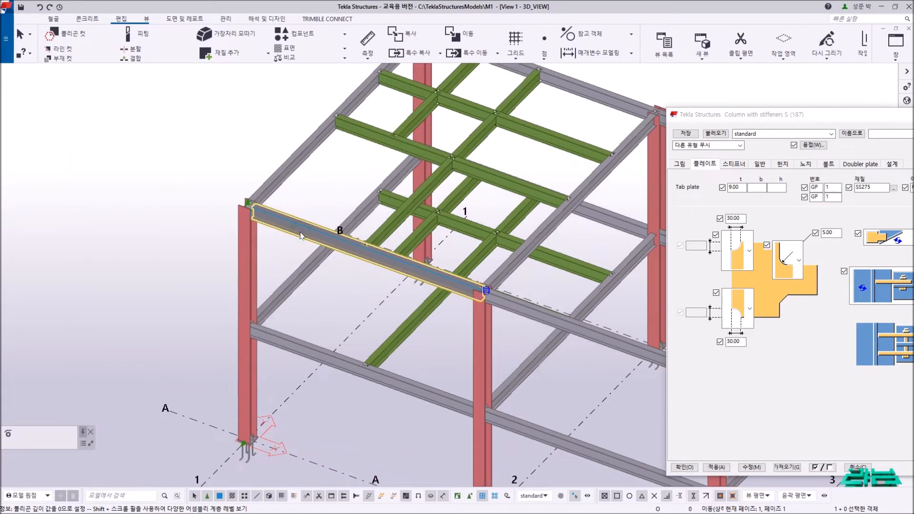
left_click_drag(232, 332, 315, 255)
left_click_drag(284, 325, 342, 251)
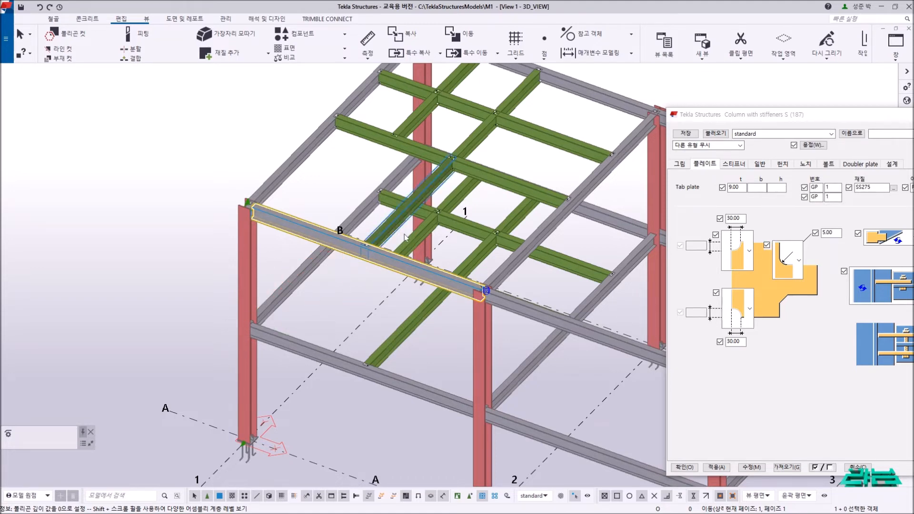
Examine the joints at both ends of the selected girder, including the bolted tab plate at the column.
scroll(483, 289, "up", 10)
scroll(546, 272, "down", 10)
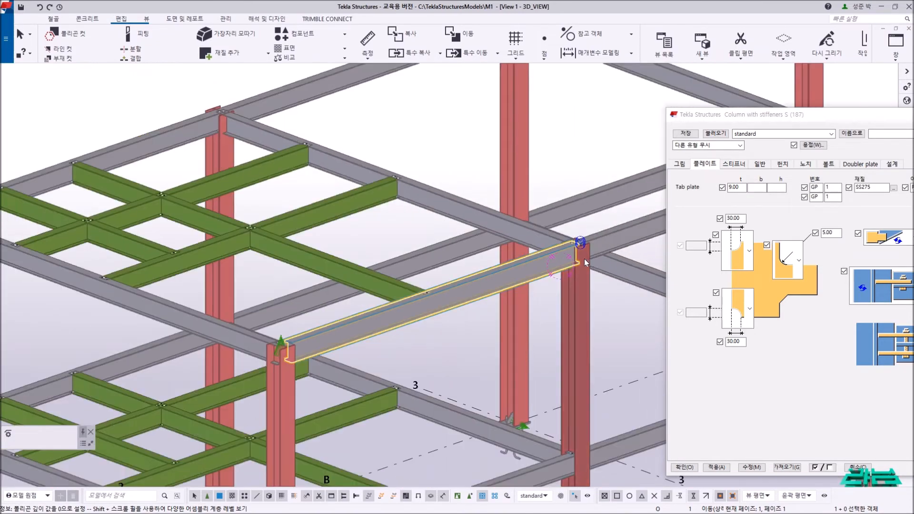
middle_click_drag(585, 258, 266, 297, "ctrl")
scroll(262, 266, "up", 8)
scroll(259, 225, "up", 5)
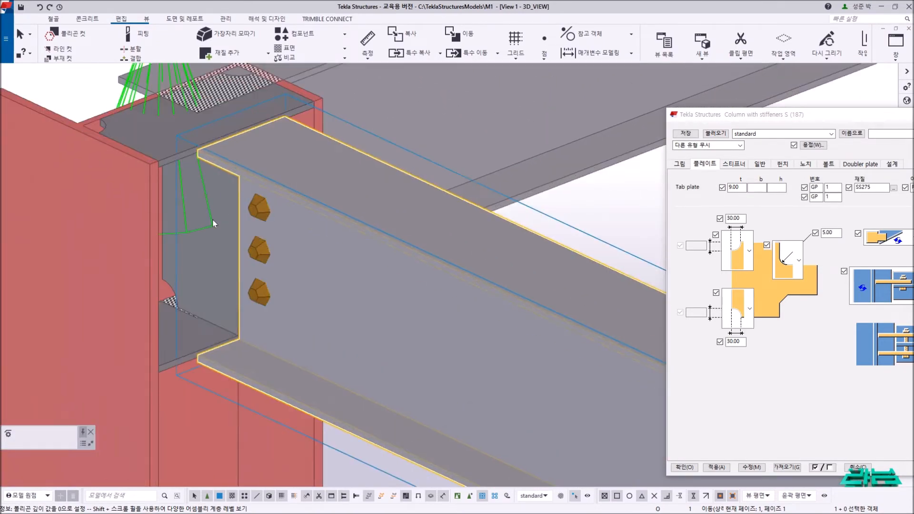
Show the tab plate close up in the component front view and look over the options for its side of the girder web.
left_click_drag(769, 121, 509, 89)
scroll(305, 237, "down", 3)
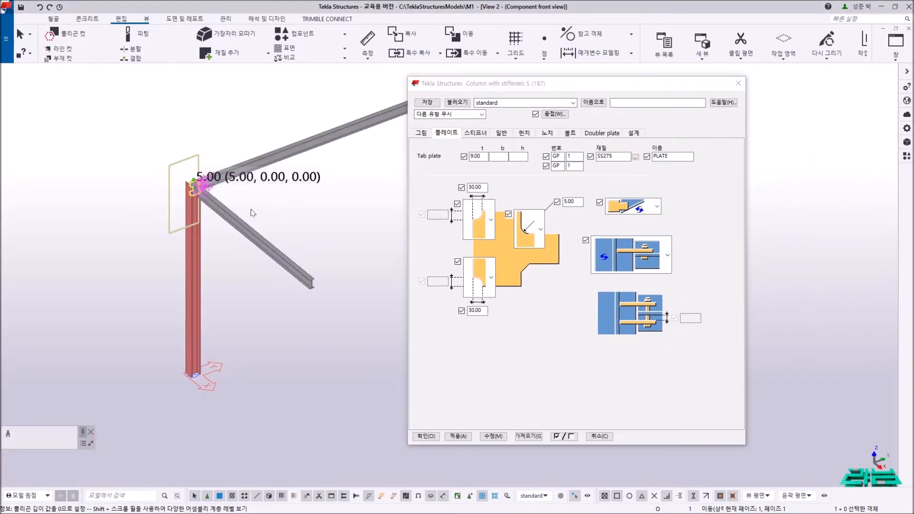
scroll(247, 208, "up", 5)
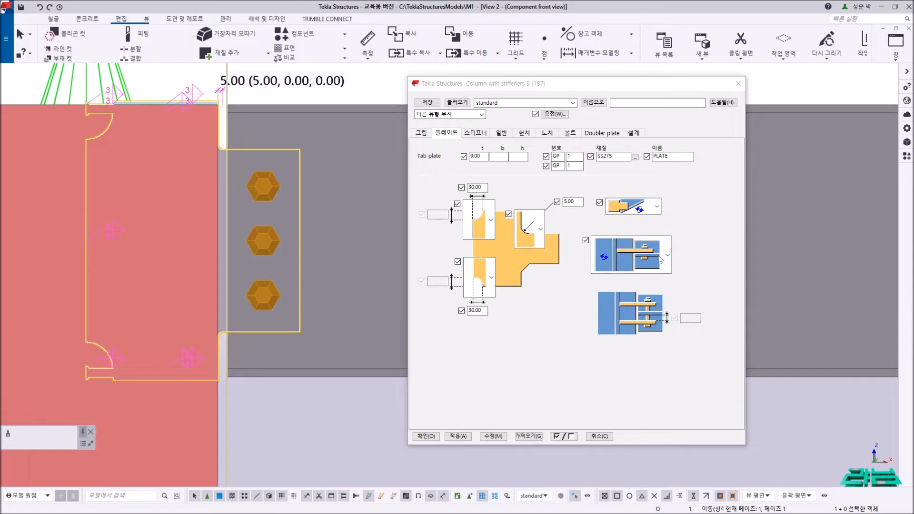
left_click(661, 259)
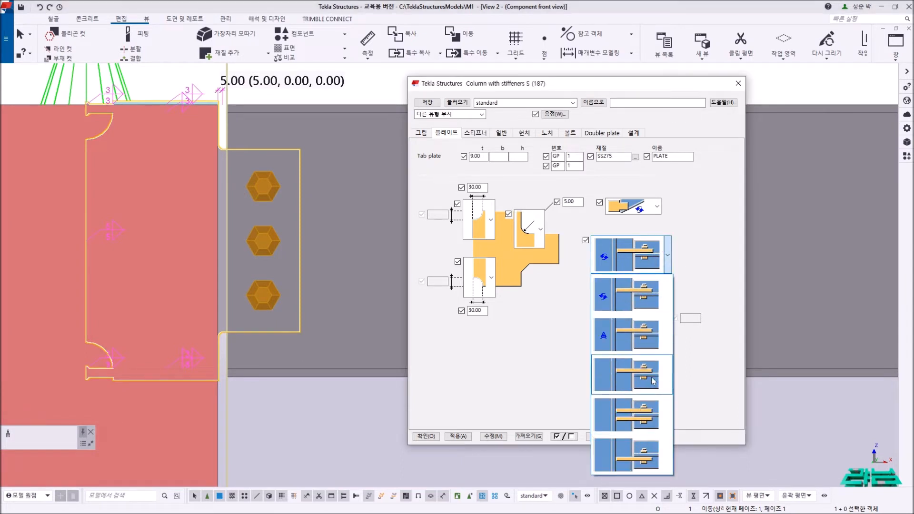
left_click(287, 423)
left_click(298, 411)
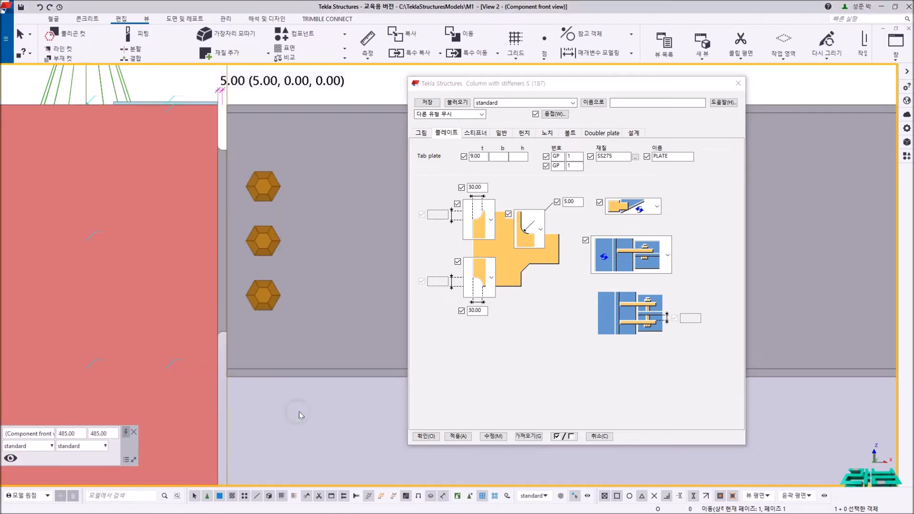
Try placing a single tab plate on the opposite side of the girder web and check the modified connection in 3D.
left_click(661, 257)
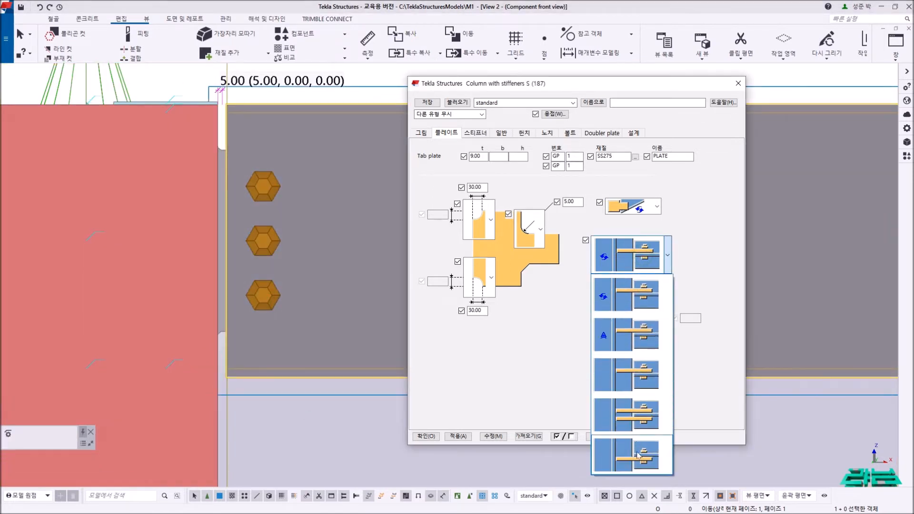
left_click(633, 456)
left_click(493, 436)
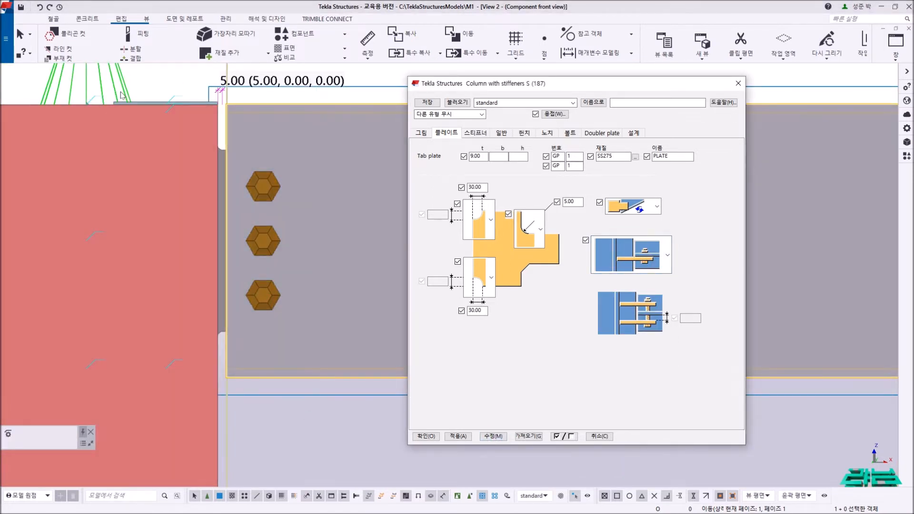
left_click(492, 436)
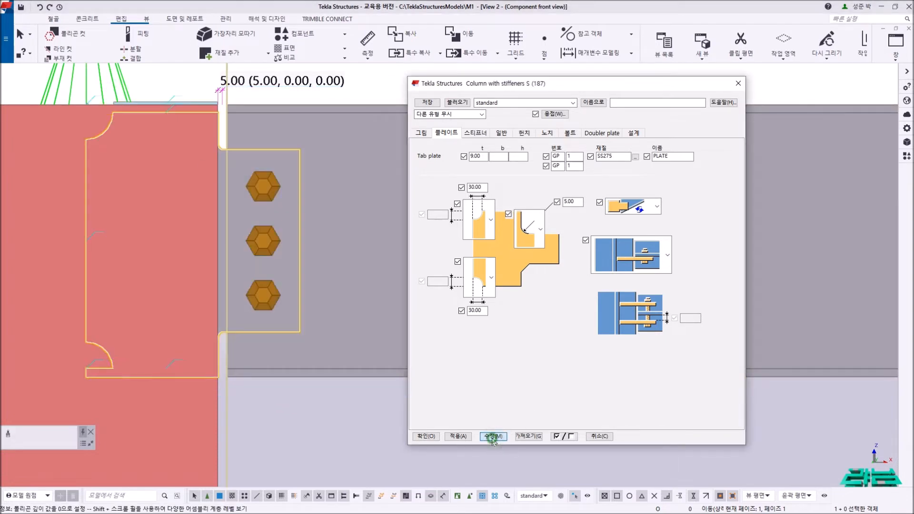
left_click(315, 446)
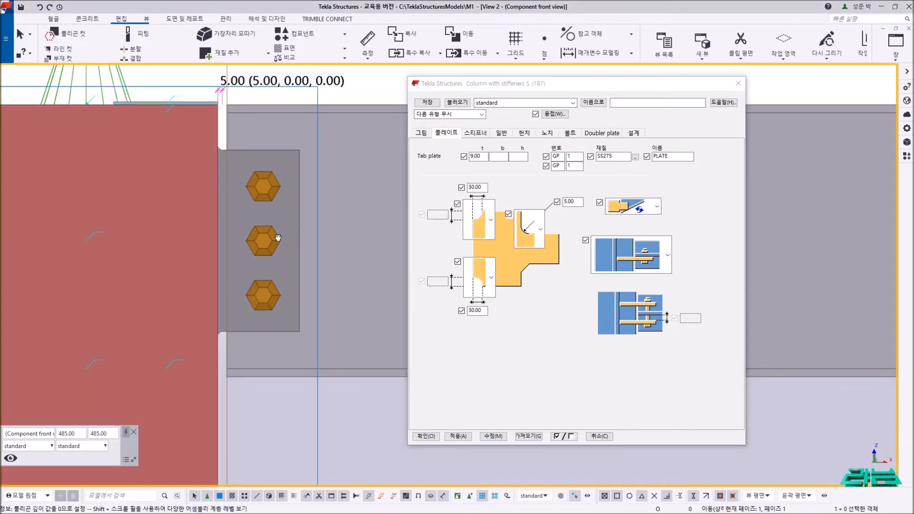
key("ctrl+p")
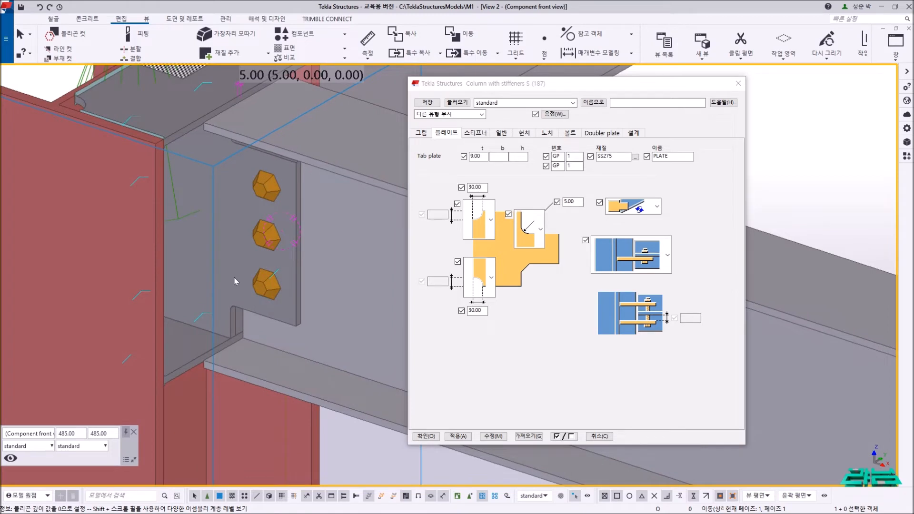
key("Escape")
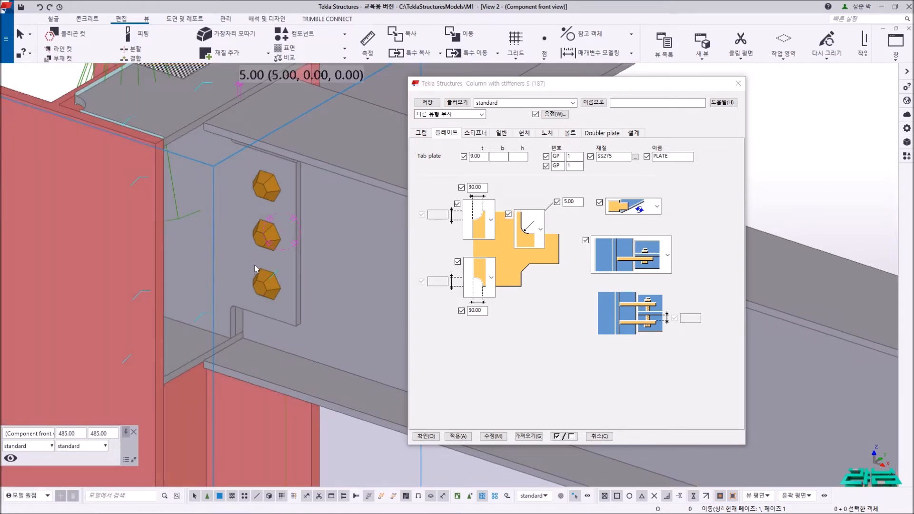
scroll(310, 358, "down", 5)
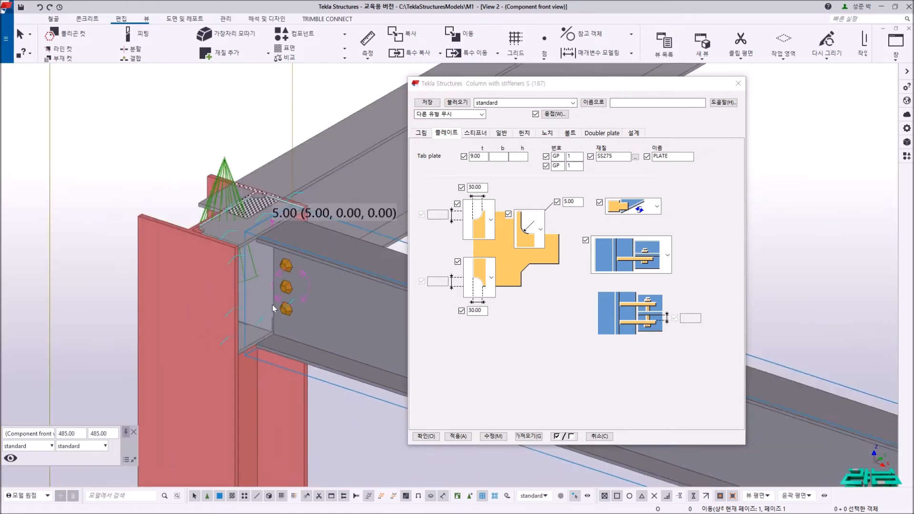
Return the tab plate side option to its default and apply it to the corner connection in the front view.
right_click(247, 126)
left_click(252, 132)
middle_click_drag(253, 128, 239, 120)
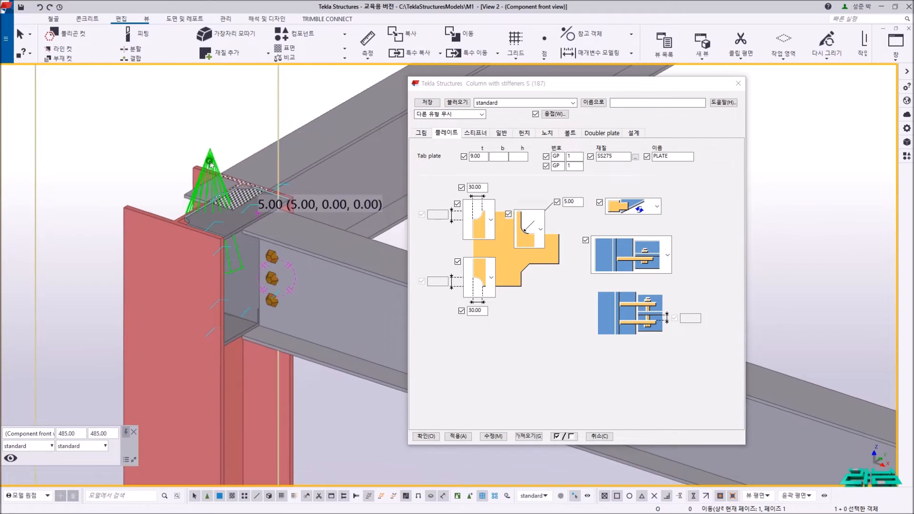
left_click(268, 184)
key("ctrl+p")
middle_click_drag(434, 255, 218, 234)
left_click(629, 255)
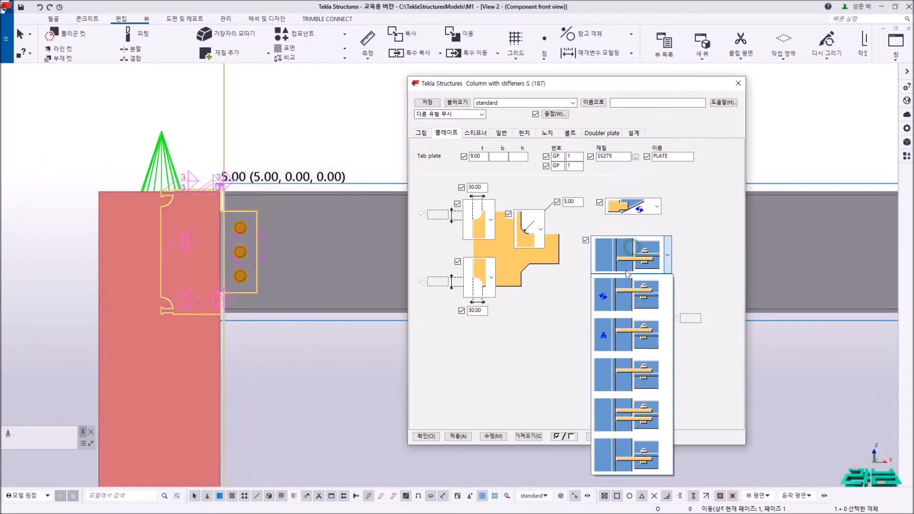
left_click(633, 296)
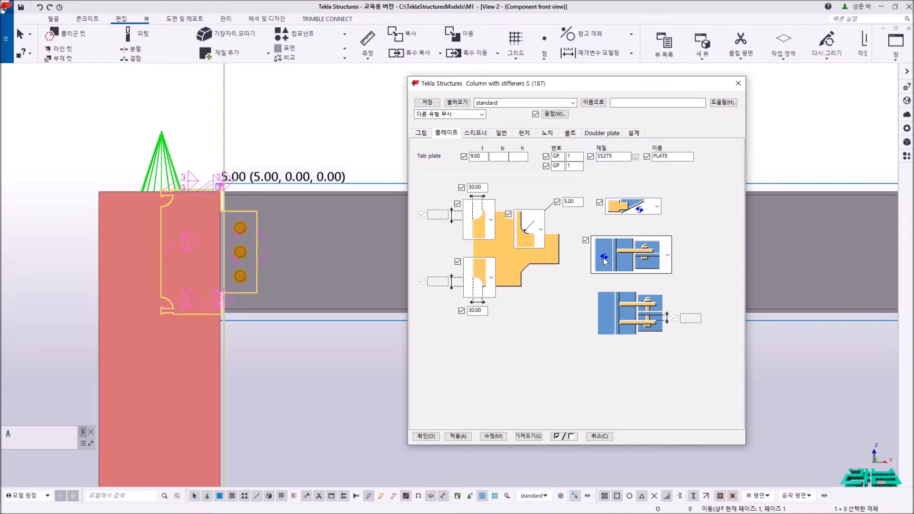
left_click(284, 367)
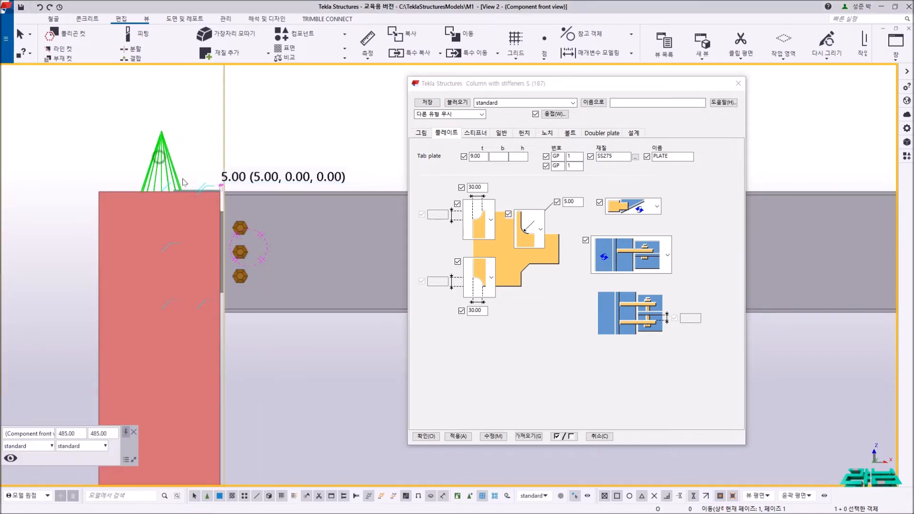
left_click(159, 155)
left_click(491, 436)
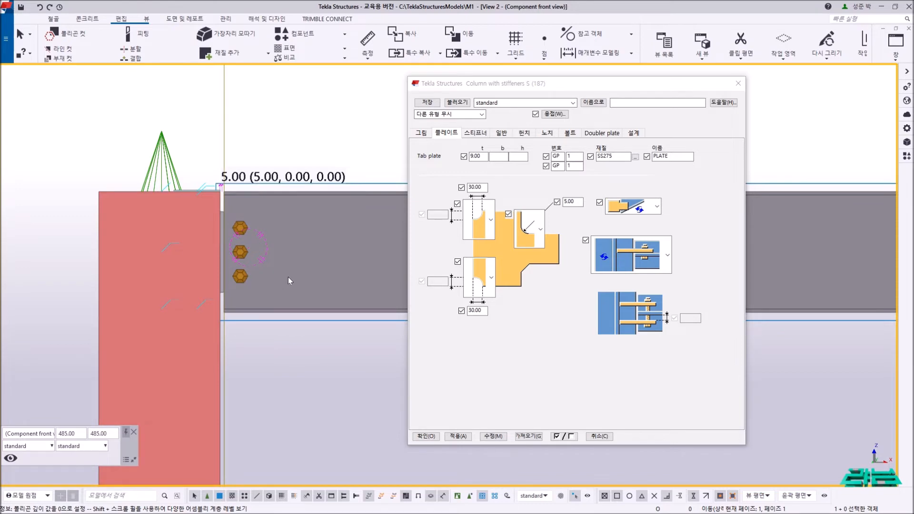
Open the connection's stiffener settings and show the column and girder as transparent around the connection plates in 3D.
left_click(475, 134)
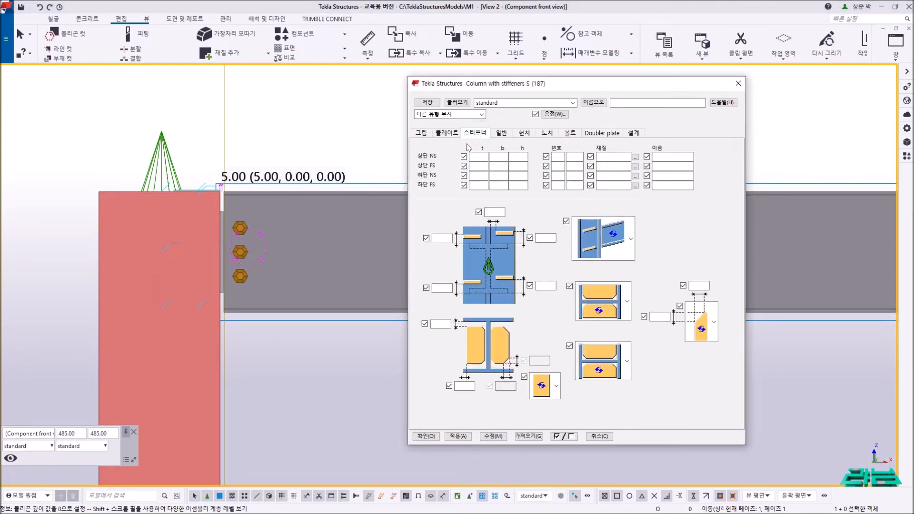
key("ctrl+p")
scroll(198, 195, "up", 5)
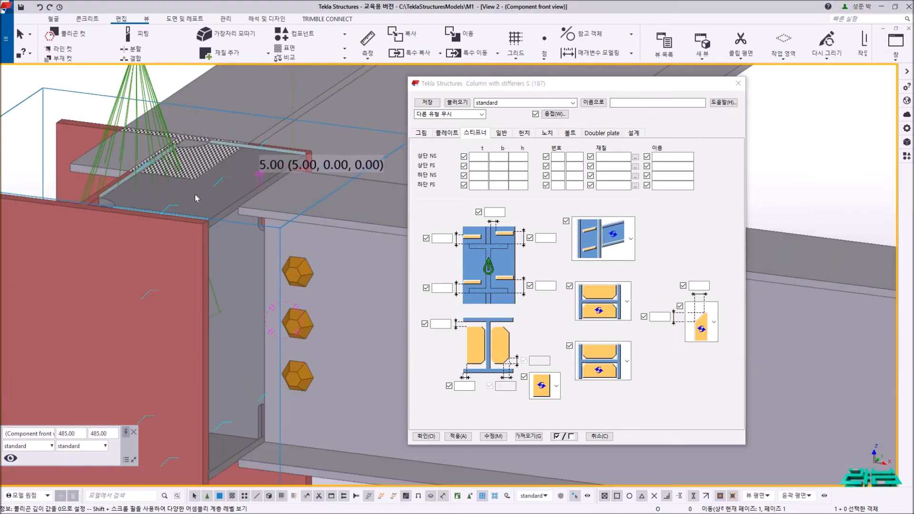
left_click(216, 196)
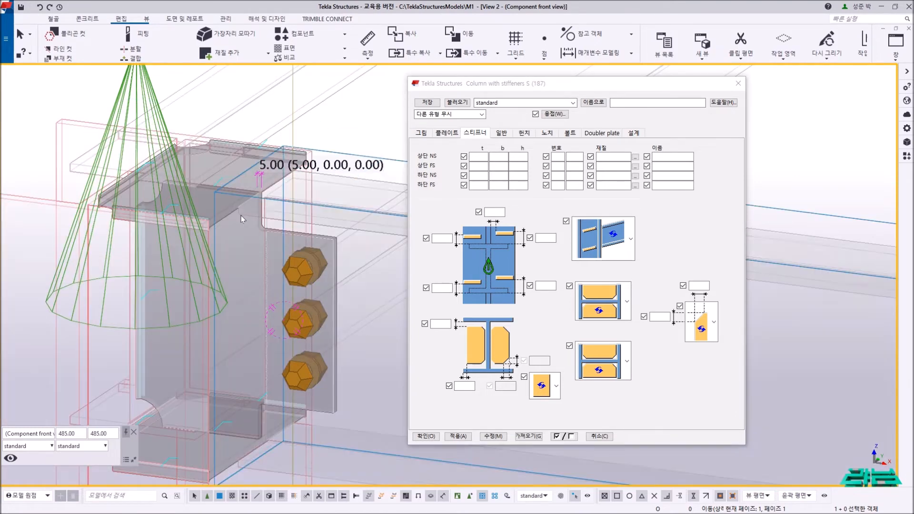
key("ctrl+p")
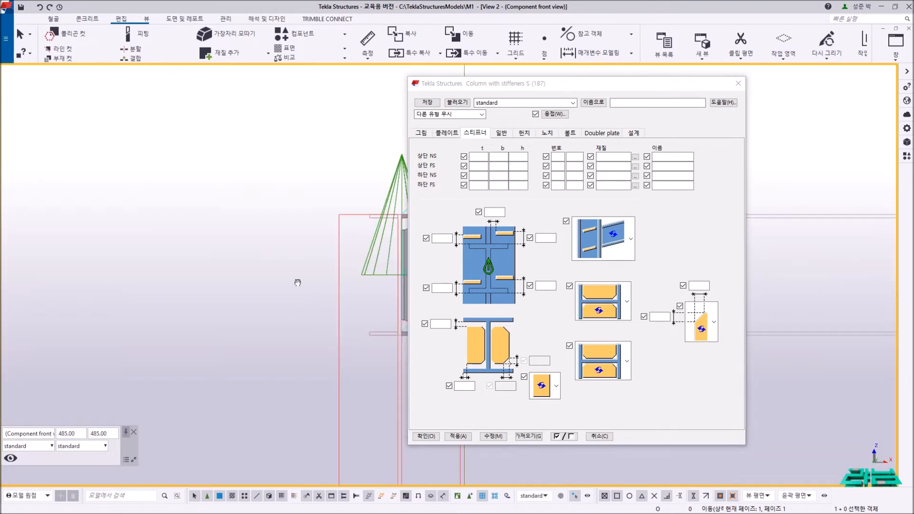
scroll(260, 230, "up", 3)
right_click(326, 136)
left_click(333, 142)
middle_click_drag(291, 209, 271, 235, "ctrl")
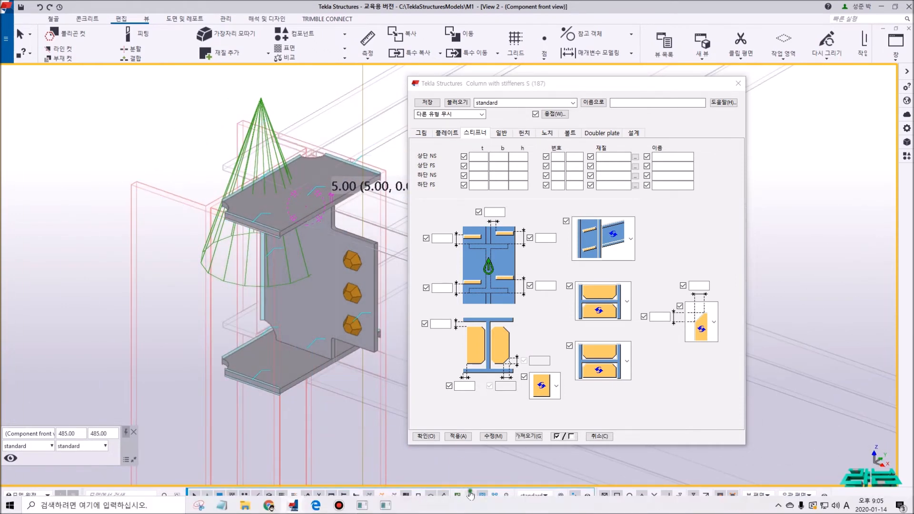
Check the profiles of the upper stiffener plate and the girder by selecting each of them in the connection.
left_click(331, 179)
scroll(330, 179, "up", 2)
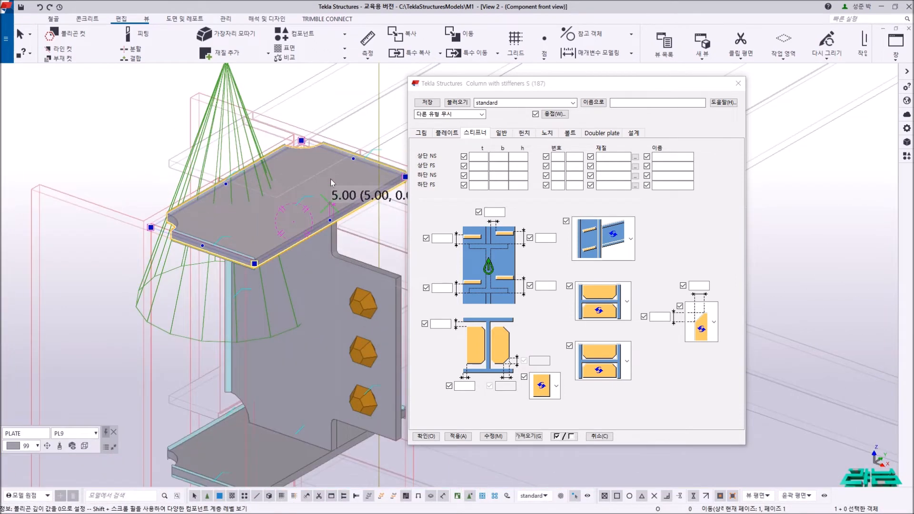
middle_click_drag(444, 276, 331, 227, "ctrl")
left_click(355, 239)
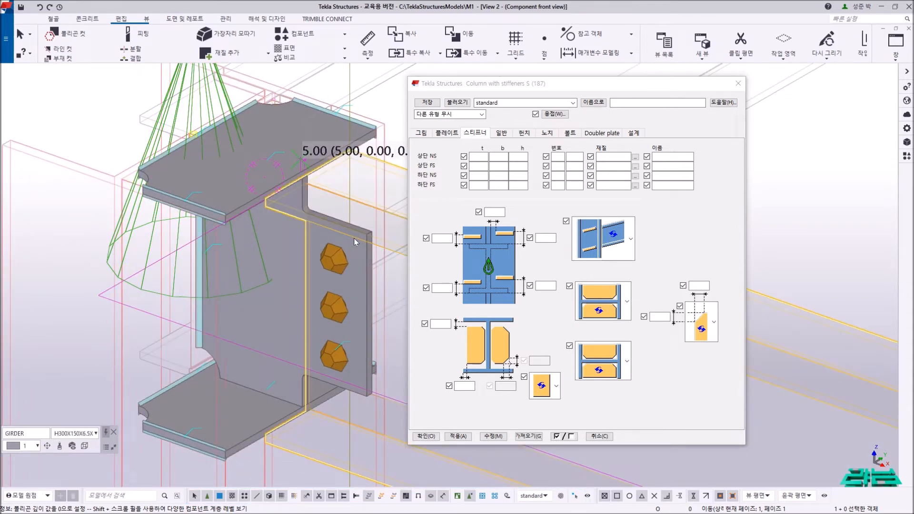
left_click(273, 174)
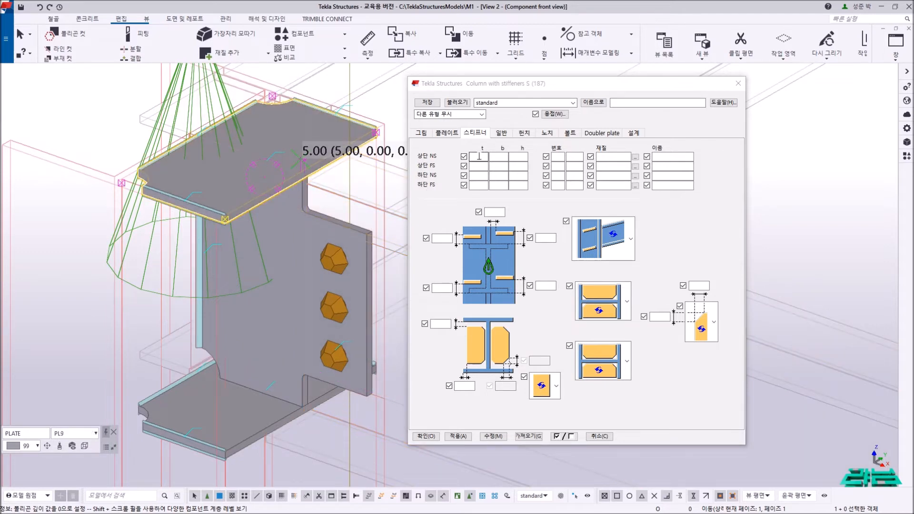
Set the thickness of all four stiffeners, upper and lower on near and far sides, to 9.00.
left_click(479, 156)
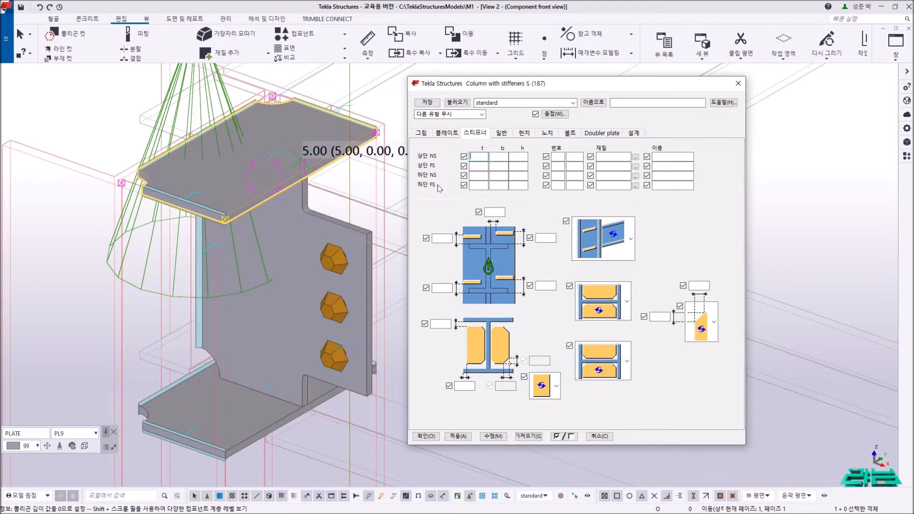
left_click(478, 157)
left_click(478, 166)
type("9")
left_click(479, 176)
type("9")
left_click(478, 185)
type("9")
left_click(496, 159)
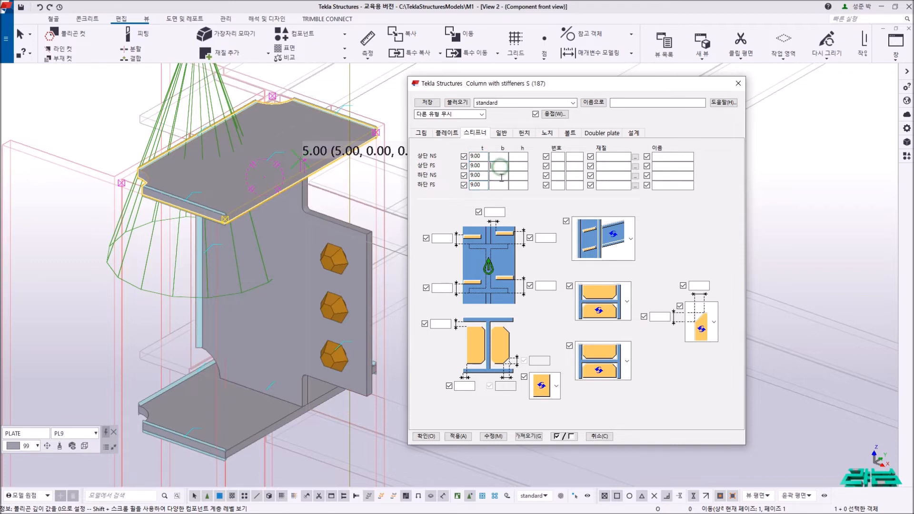
Apply the new stiffener thicknesses to the corner connection and inspect the stiffener plates inside the column.
left_click(518, 175)
left_click(517, 156)
left_click(386, 140)
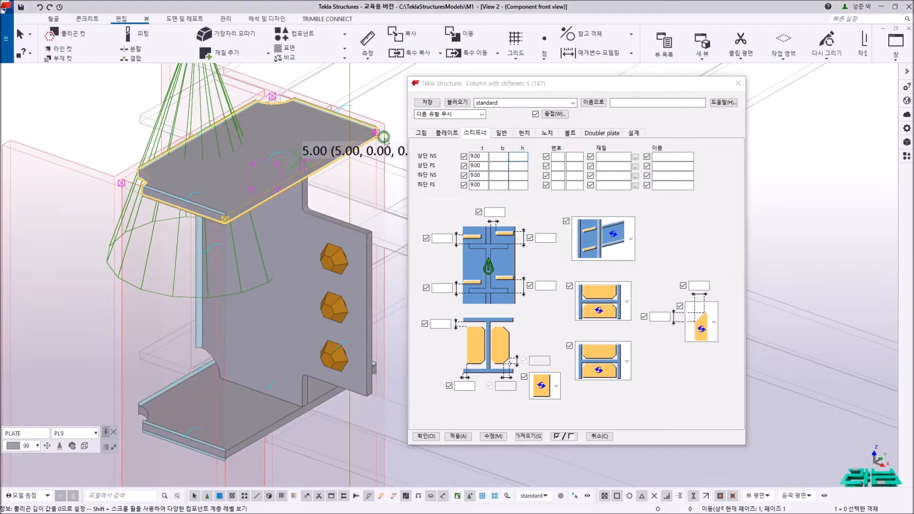
left_click(226, 100)
left_click(494, 436)
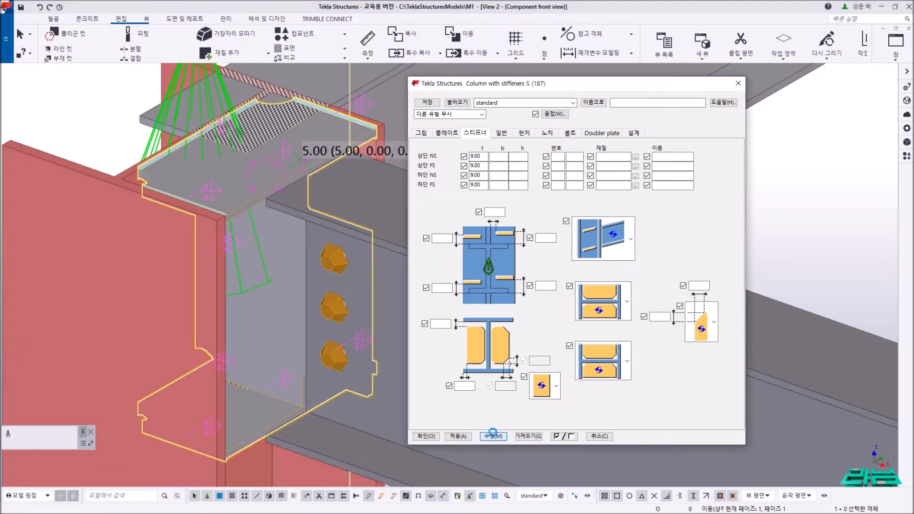
mouse_move(204, 265)
middle_mouse_down("ctrl")
mouse_move(255, 253)
mouse_move(211, 277)
middle_mouse_up("ctrl")
scroll(211, 277, "down", 3)
scroll(229, 328, "up", 6)
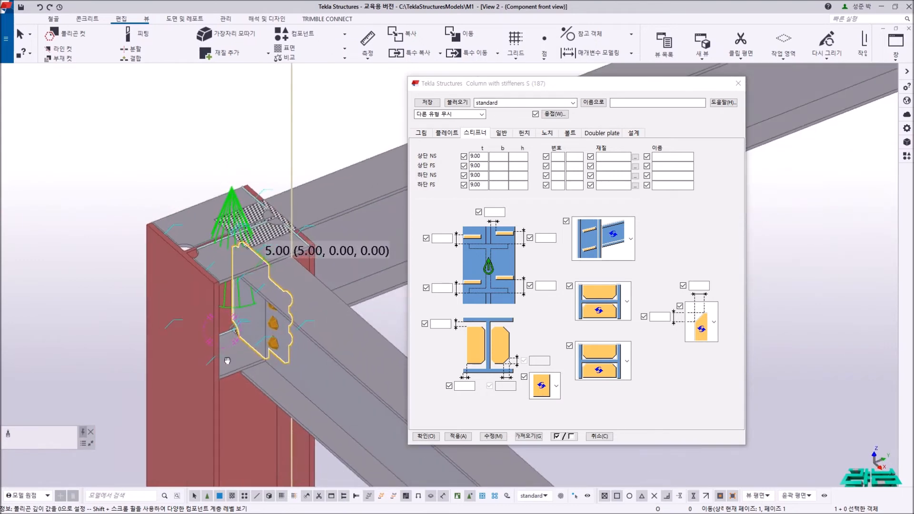
scroll(217, 322, "down", 4)
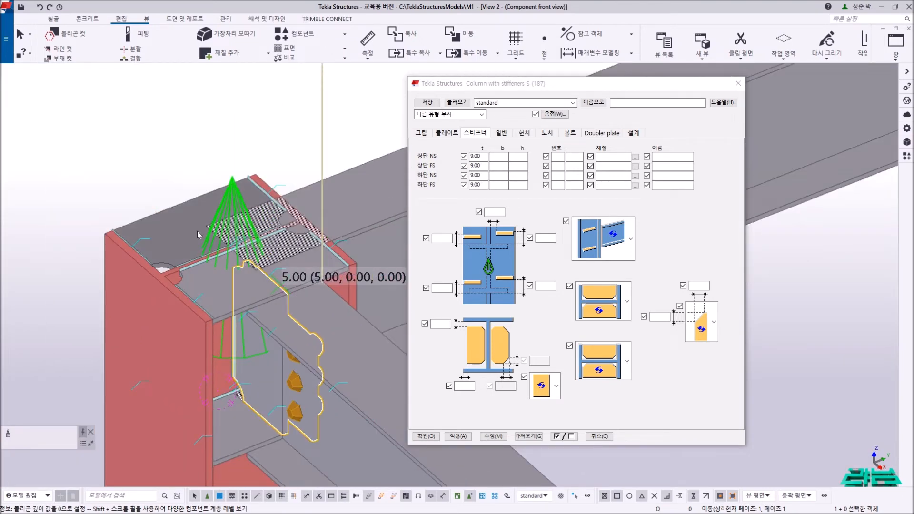
scroll(127, 259, "up", 3)
middle_click_drag(261, 229, 233, 212)
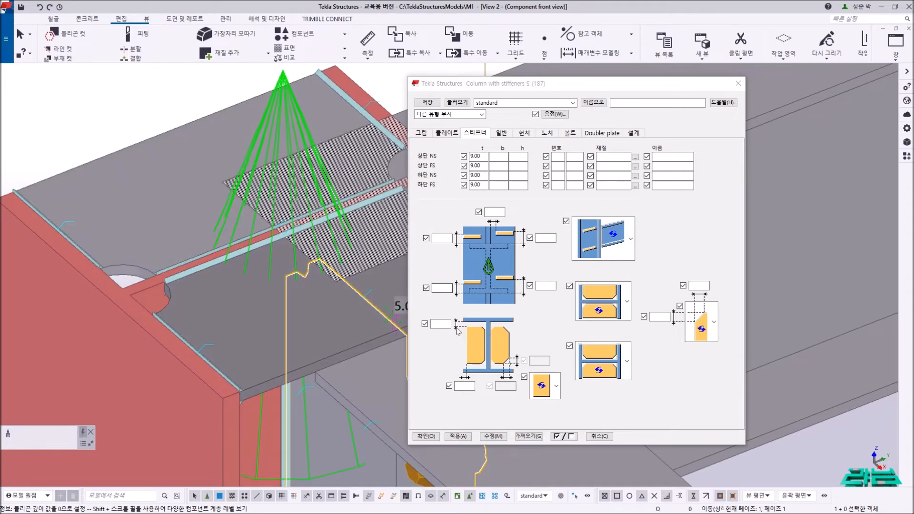
left_click(440, 324)
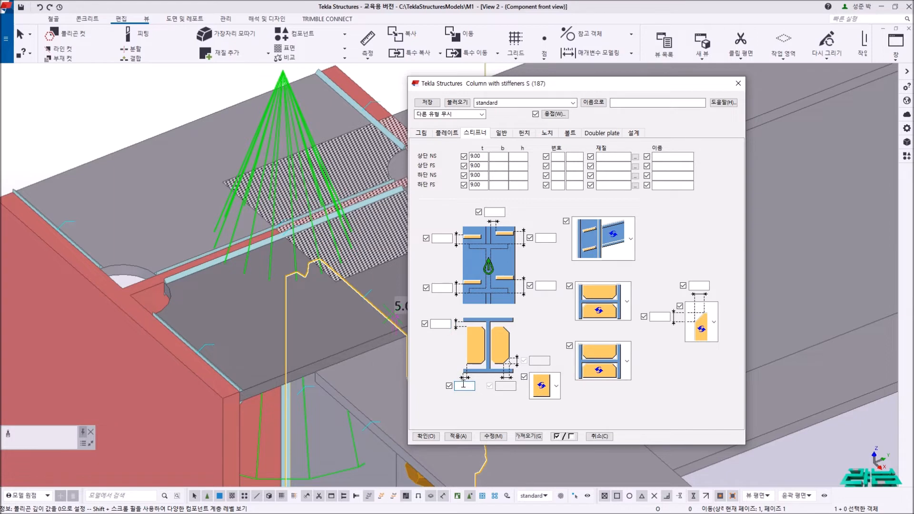
Set the number prefix SF for all four stiffeners and the start number 1 for the upper near-side stiffener.
left_click(556, 156)
left_click(573, 157)
type("1")
left_click(560, 166)
left_click(556, 155)
key("ctrl+c")
left_click(557, 166)
left_click(558, 176)
key("ctrl+v")
left_click(556, 185)
key("ctrl+v")
Set the start number of the upper far-side and both lower stiffeners to 1.
left_click(574, 185)
type("1")
left_click(572, 175)
type("1")
left_click(573, 166)
type("1")
Set the material of all four stiffeners, upper and lower on near and far sides, to SS275.
left_click(612, 157)
double_click(605, 156)
key("ctrl+c")
left_click(612, 166)
key("ctrl+v")
left_click(609, 175)
key("ctrl+v")
left_click(613, 186)
key("ctrl+v")
Name all four stiffeners, upper and lower on near and far sides, PLATE.
left_click(665, 158)
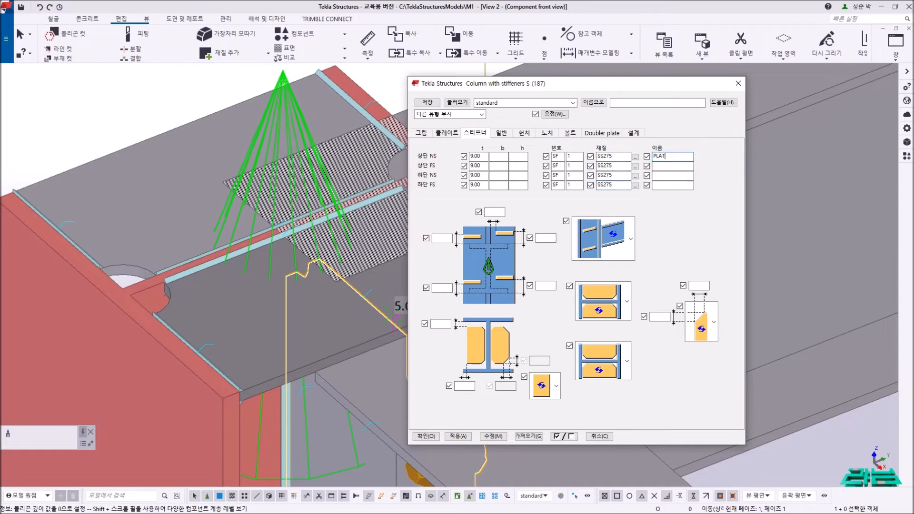
type("PLATE")
double_click(672, 157)
key("ctrl+c")
left_click(671, 165)
key("ctrl+v")
left_click(670, 175)
key("ctrl+v")
left_click(669, 185)
key("ctrl+v")
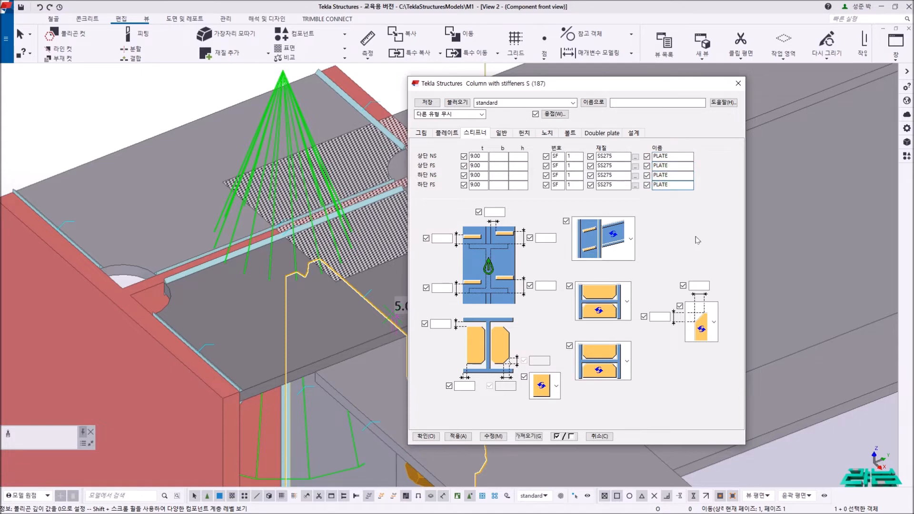
Set the stiffener corner chamfer to the concave arc type with a size of 30 and apply it to the connection.
scroll(157, 290, "up", 5)
left_click(148, 291)
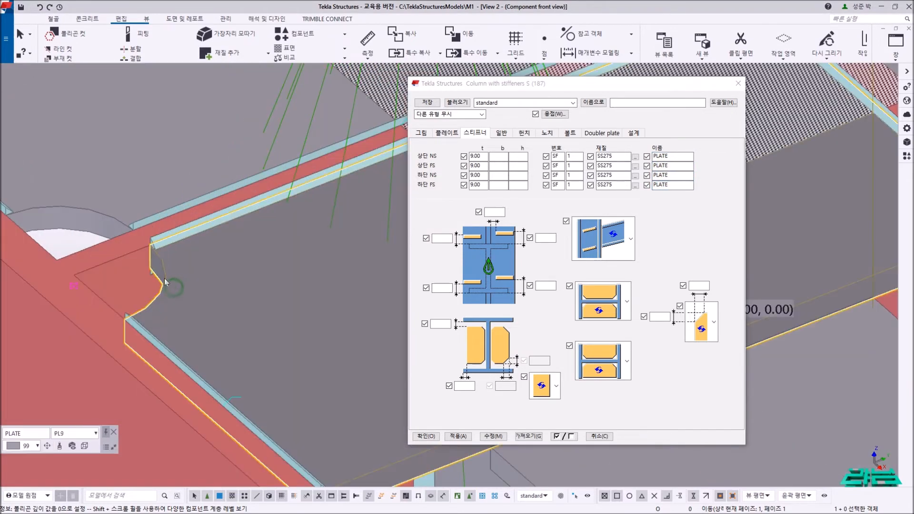
left_click(701, 323)
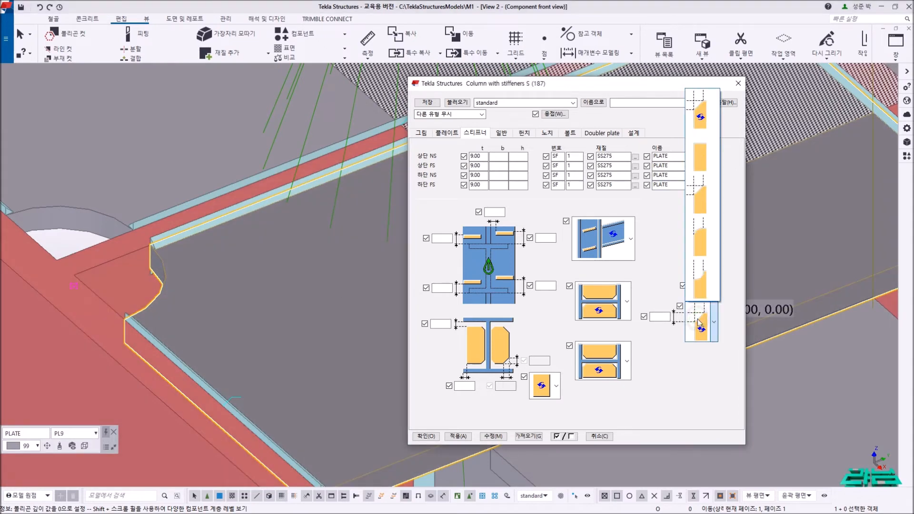
left_click(701, 286)
type("30")
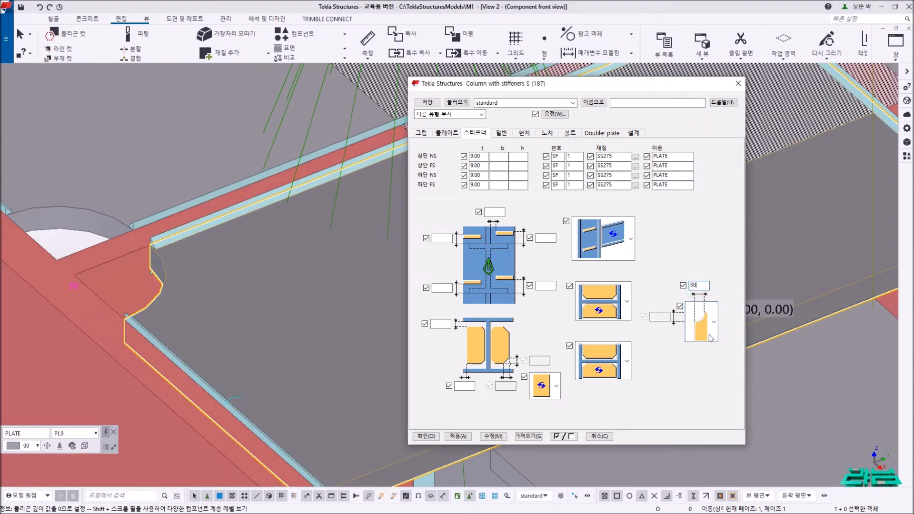
left_click(500, 437)
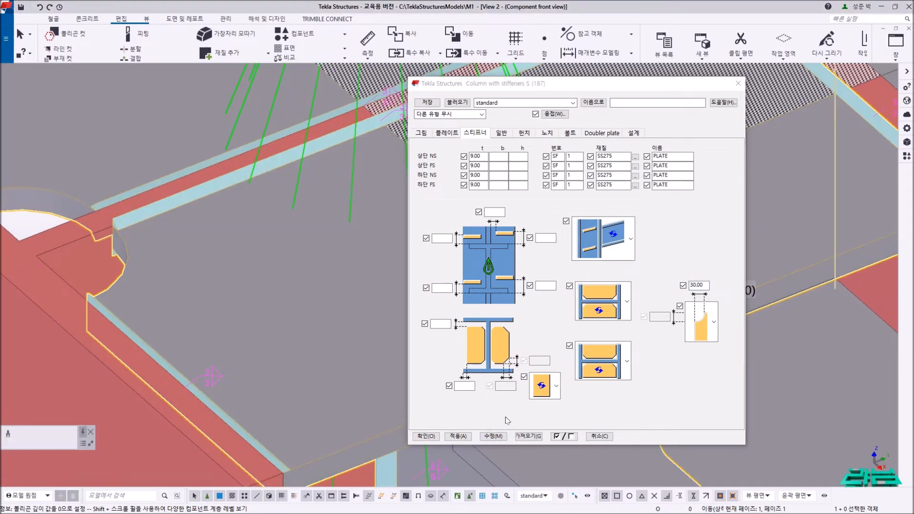
left_click(494, 436)
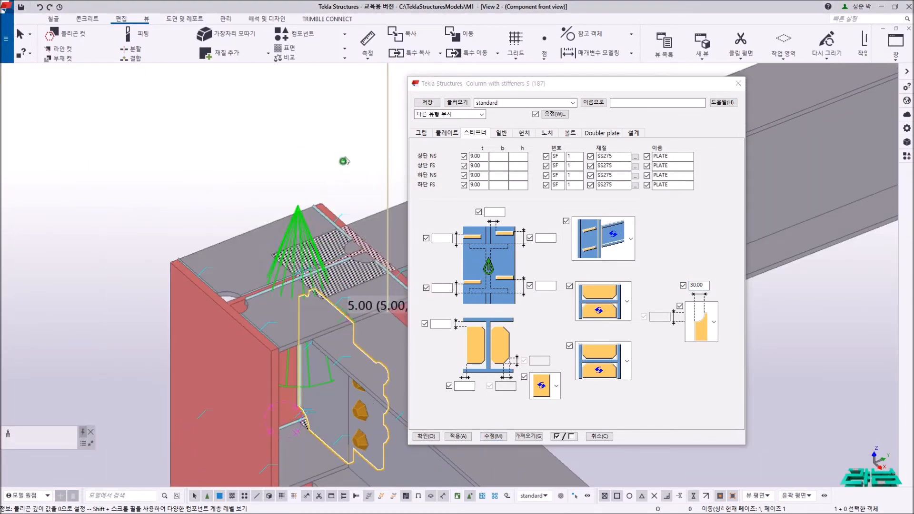
Open the connection's bolt settings and show its three-bolt group and tab plate in the front view.
right_click(347, 153)
left_click(380, 209)
middle_click_drag(381, 209, 182, 202, "ctrl")
scroll(215, 193, "up", 2)
left_click(570, 133)
key("Home")
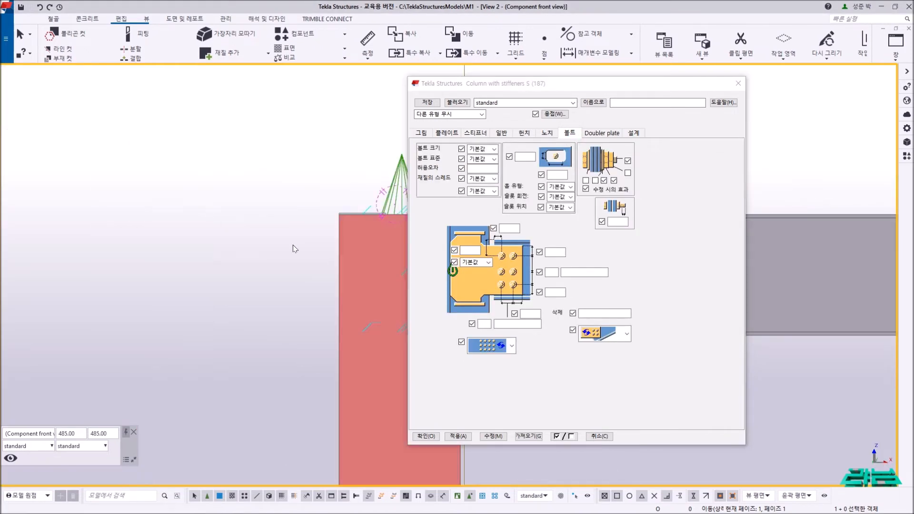
middle_click_drag(404, 262, 132, 222)
scroll(180, 235, "up", 4)
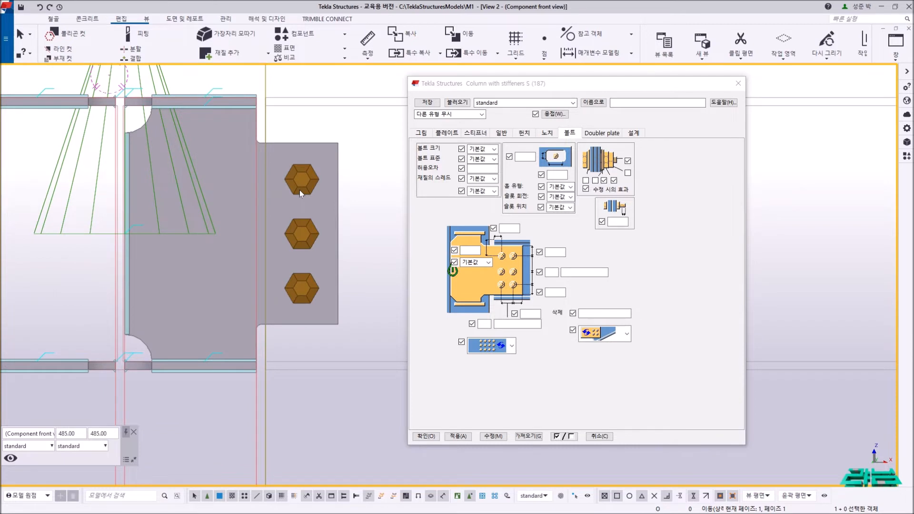
Set the bolt size to 20, the bolt standard to T.S.B and the hole tolerance to 2.00.
left_click(493, 149)
left_click(472, 172)
left_click(494, 159)
left_click(474, 204)
left_click(490, 169)
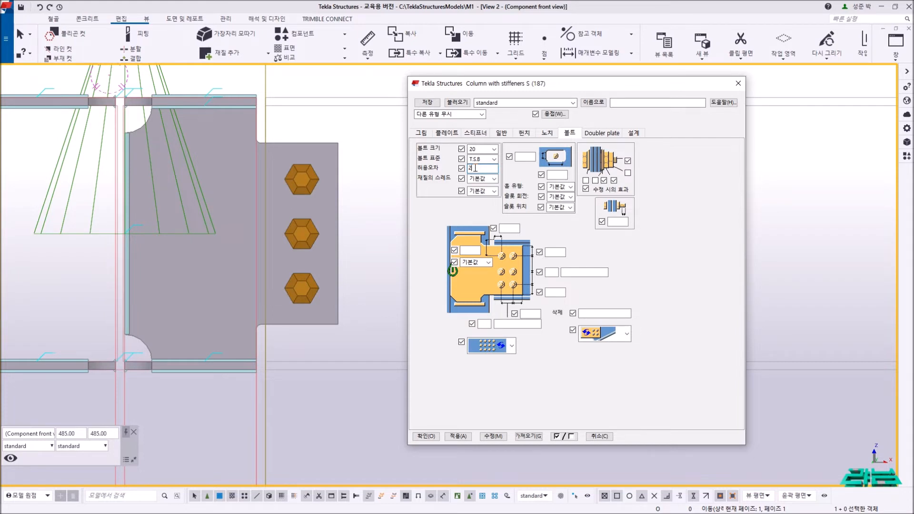
Measure the tab plate's top and bottom bolt edge distances and the vertical spacing between the upper two bolts.
middle_click_drag(340, 301, 260, 300)
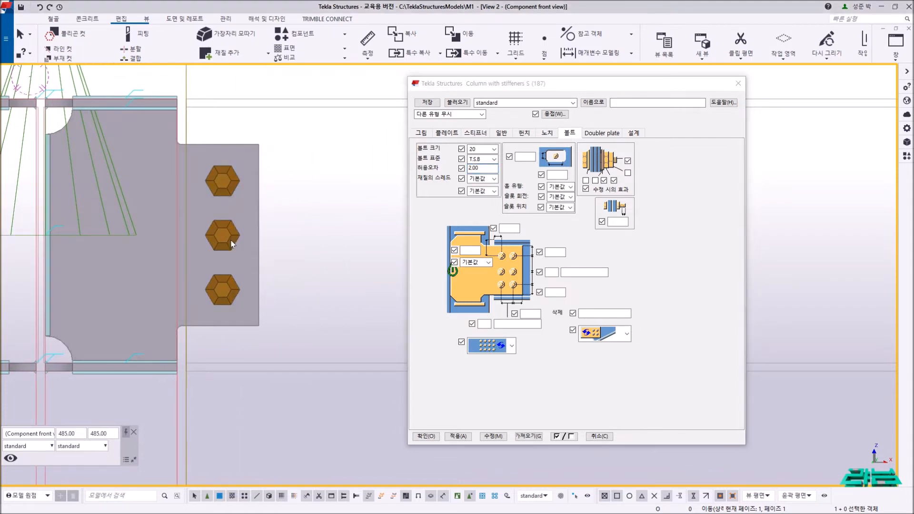
left_click(227, 287)
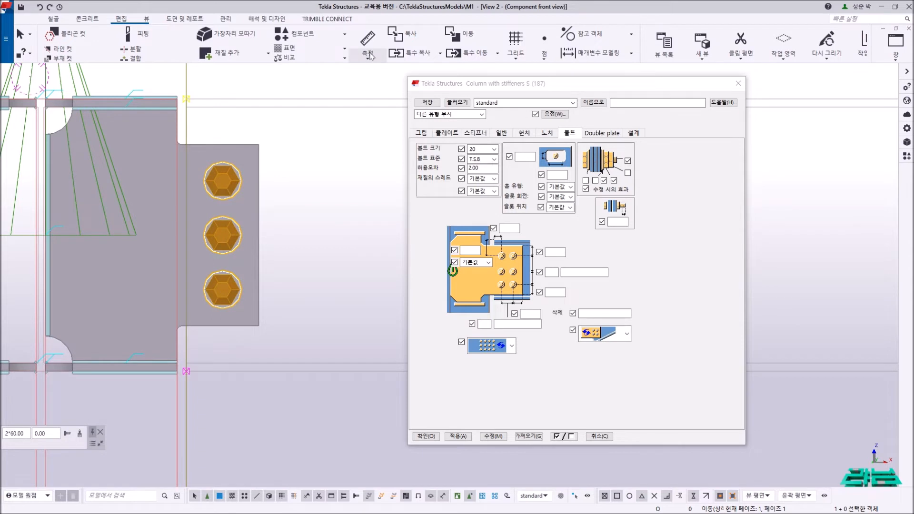
left_click(370, 57)
left_click(223, 181)
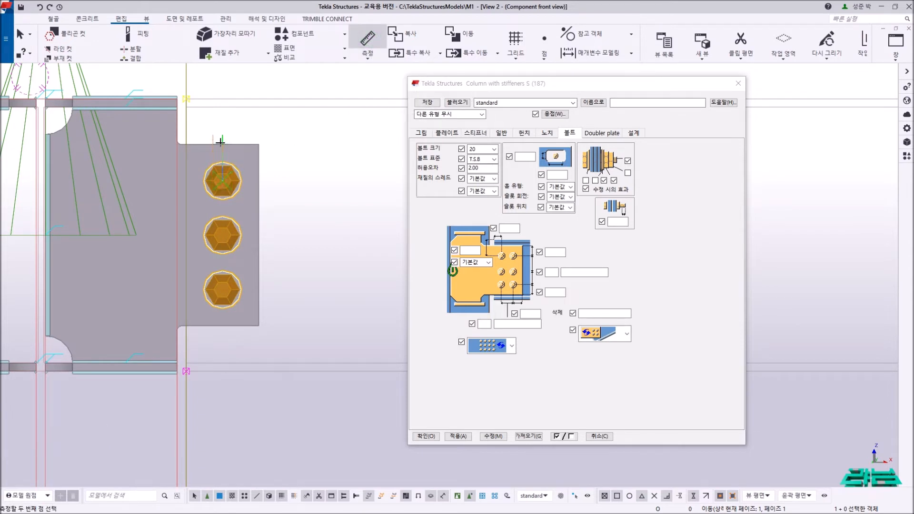
left_click(222, 142)
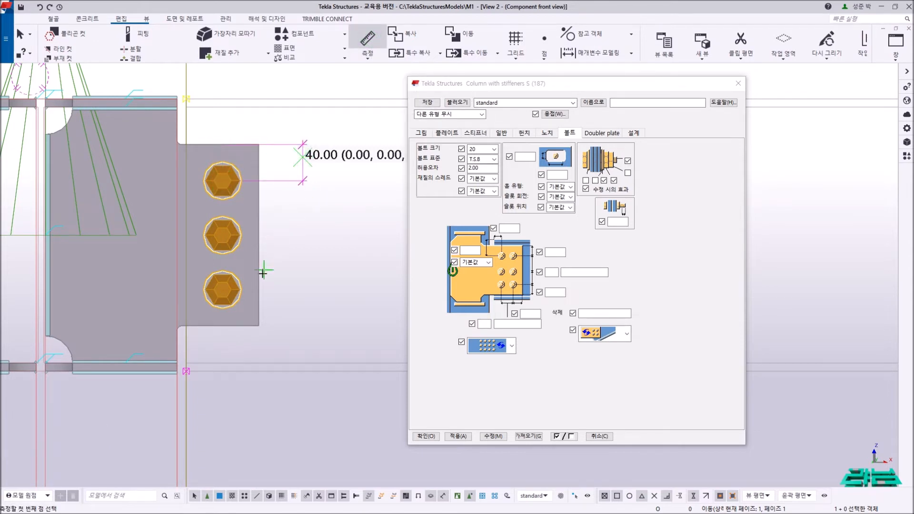
left_click(224, 236)
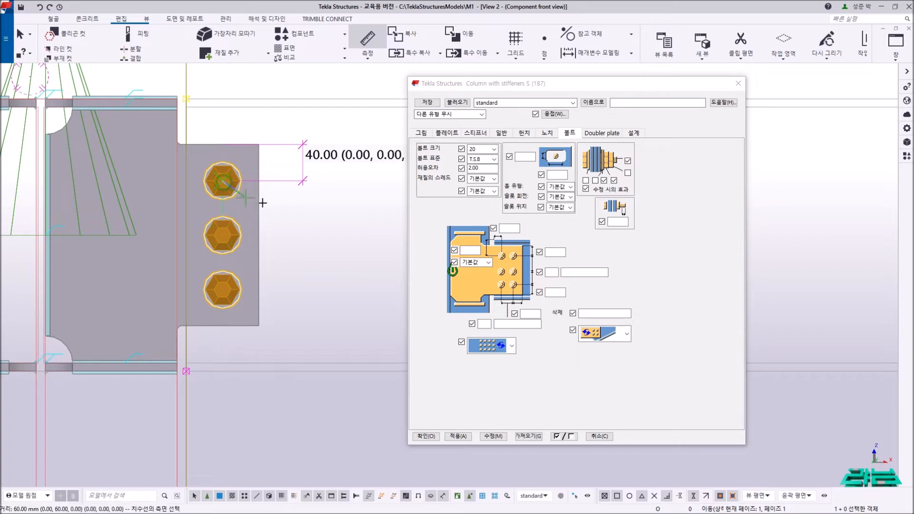
left_click(223, 181)
left_click(222, 289)
left_click(256, 325)
left_click(321, 310)
right_click(339, 256)
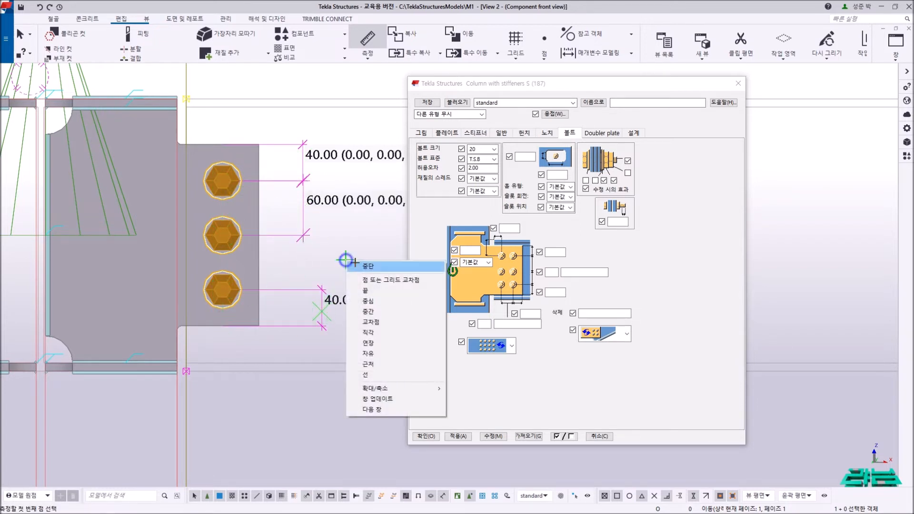
left_click(350, 260)
middle_click_drag(312, 236, 348, 233)
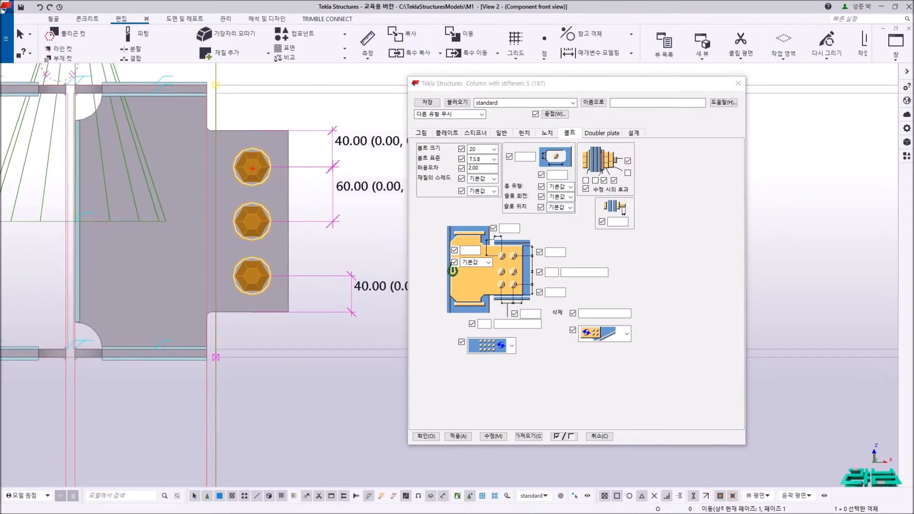
left_click(252, 167)
left_click(303, 167)
left_click(244, 130)
left_click(298, 167)
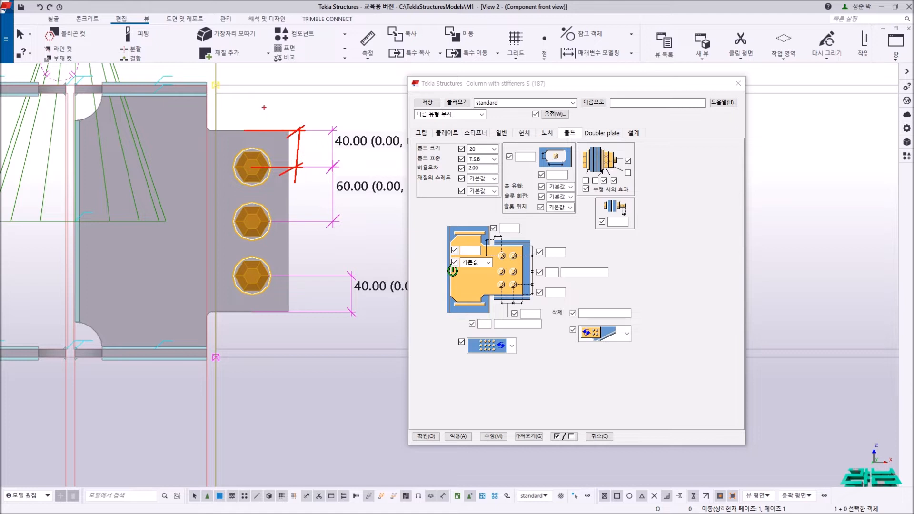
key("t")
type("E")
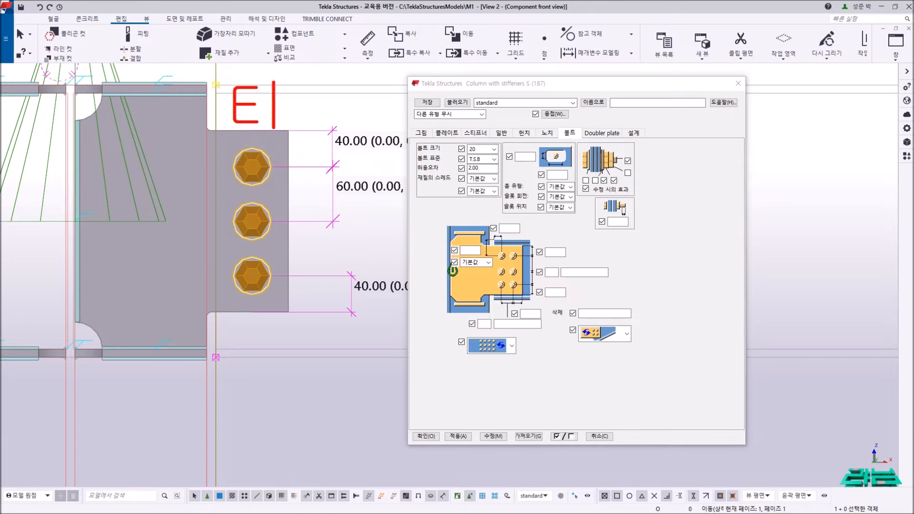
type("dge")
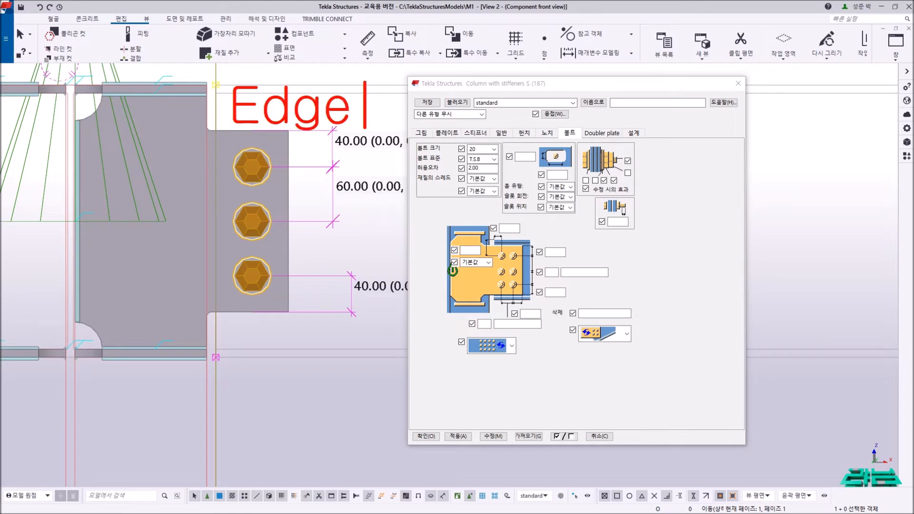
type(" dis")
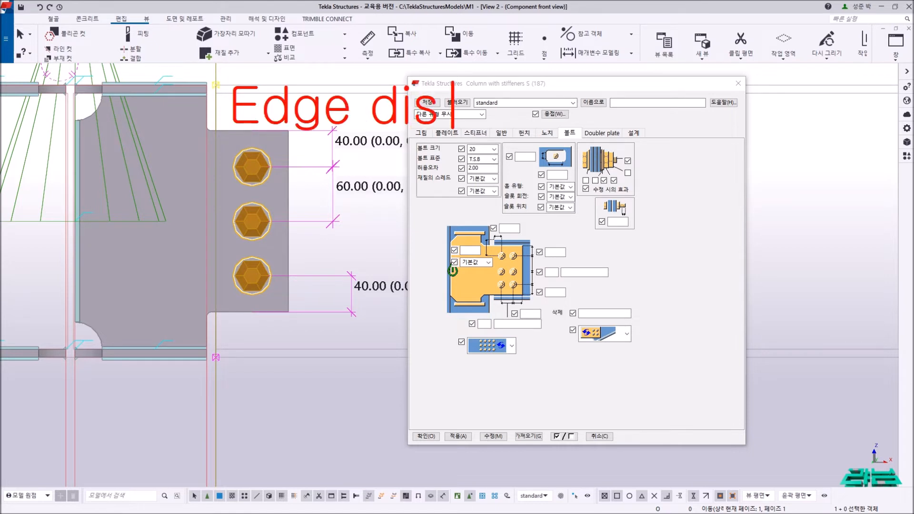
key("Escape")
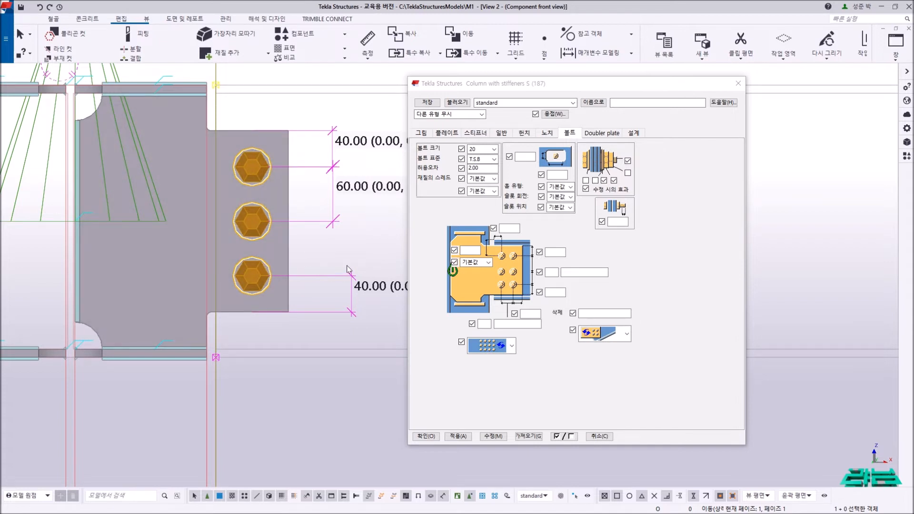
Set the upper and lower bolt edge distances to 40 with 3 vertical bolts spaced at 60, and apply to the connection.
left_click(558, 252)
type("40")
left_click(557, 292)
type("40")
left_click(554, 272)
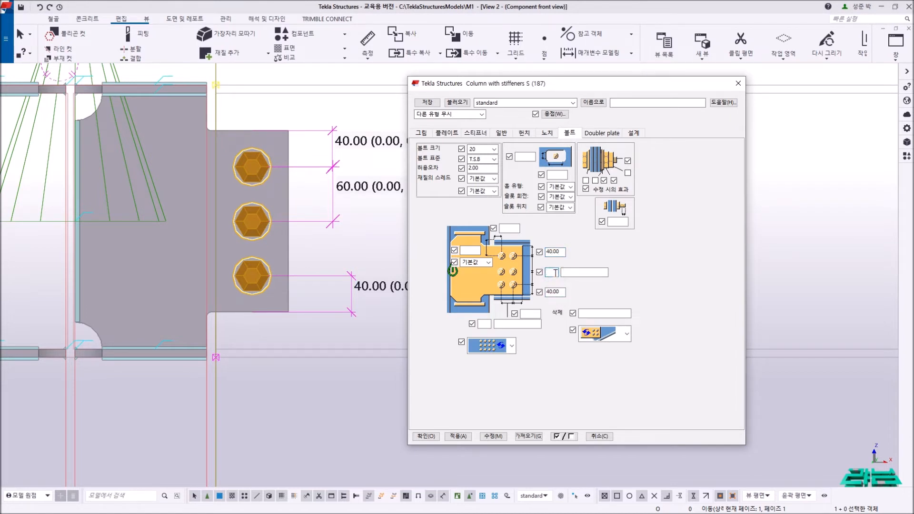
left_click(573, 275)
left_click(494, 437)
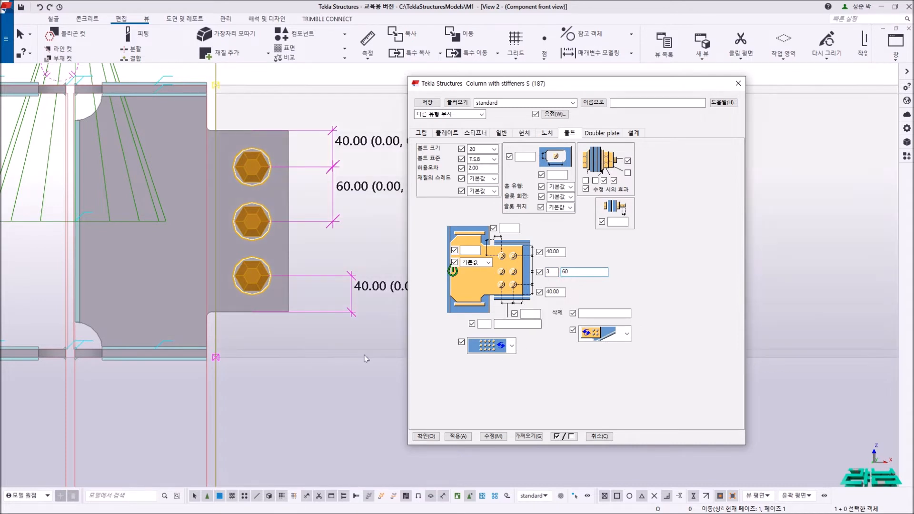
left_click(495, 438)
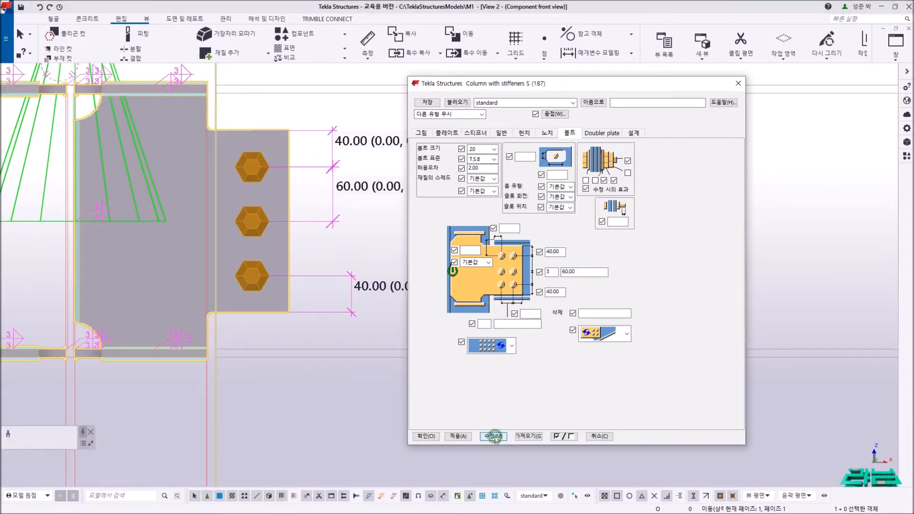
left_click(281, 394)
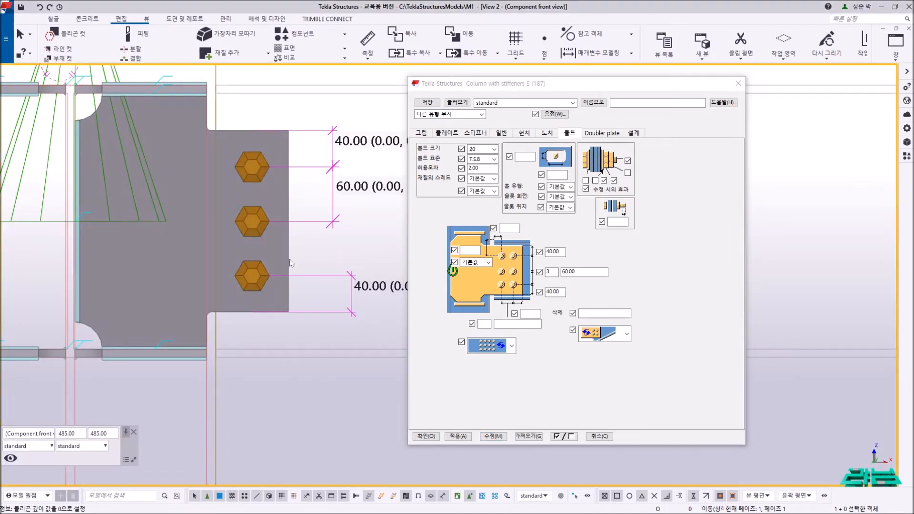
Set the upper and lower bolt edge distances to 35 and apply them to the connection.
double_click(557, 251)
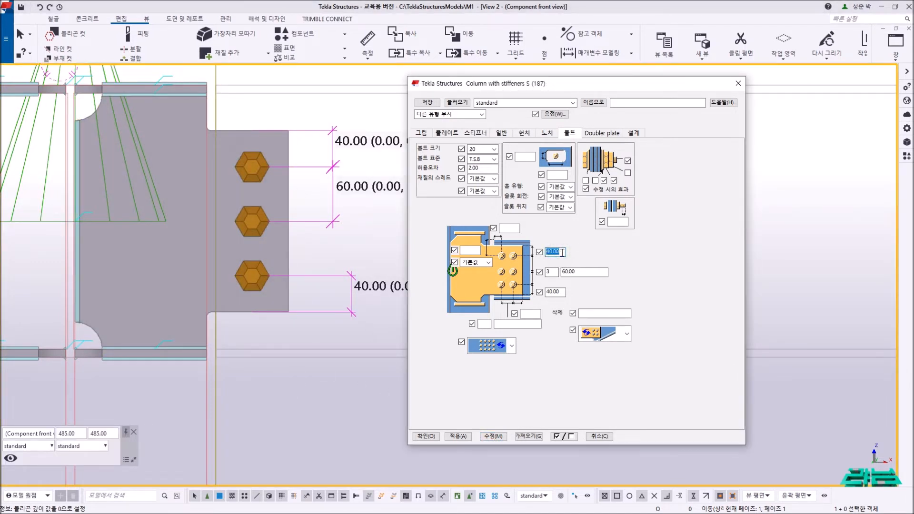
type("35")
double_click(556, 291)
type("35")
left_click(493, 436)
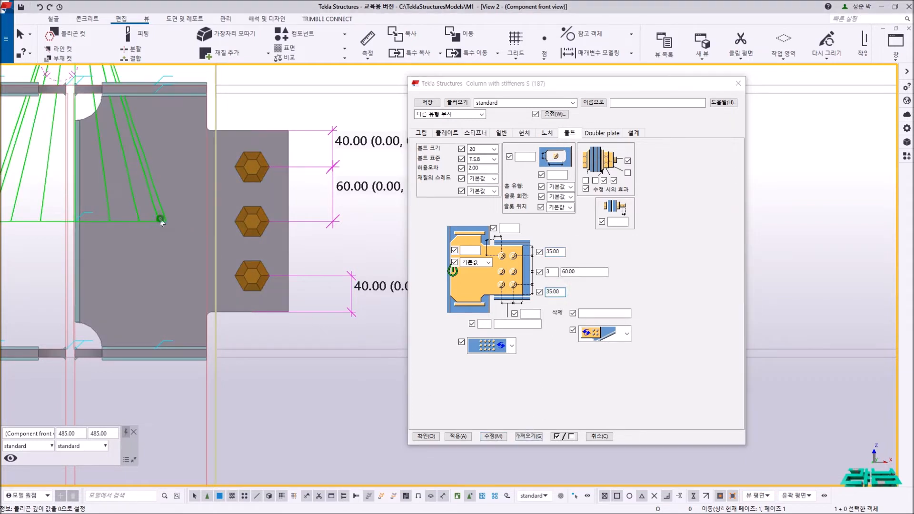
left_click(493, 436)
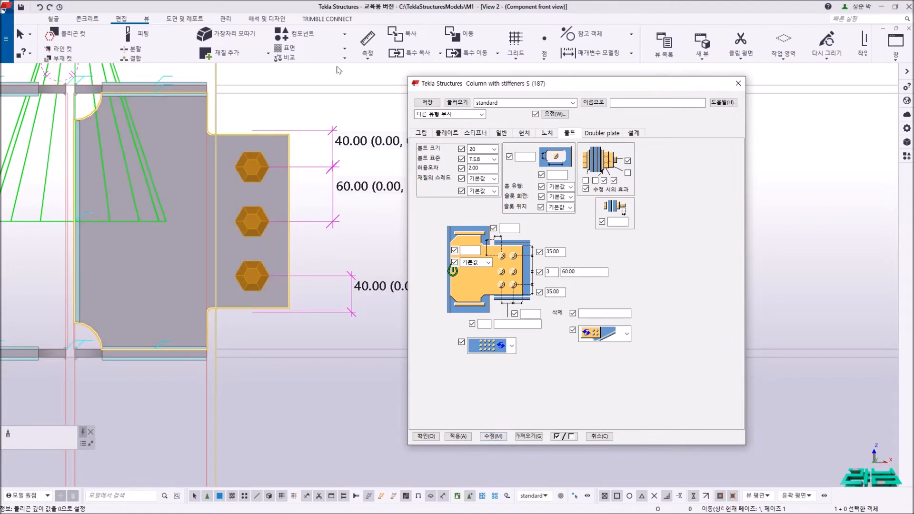
Measure the distance from the tab plate's top edge to the upper bolt, then redraw the view.
left_click(368, 38)
left_click(252, 167)
left_click(246, 136)
right_click(220, 97)
left_click(242, 105)
right_click(278, 105)
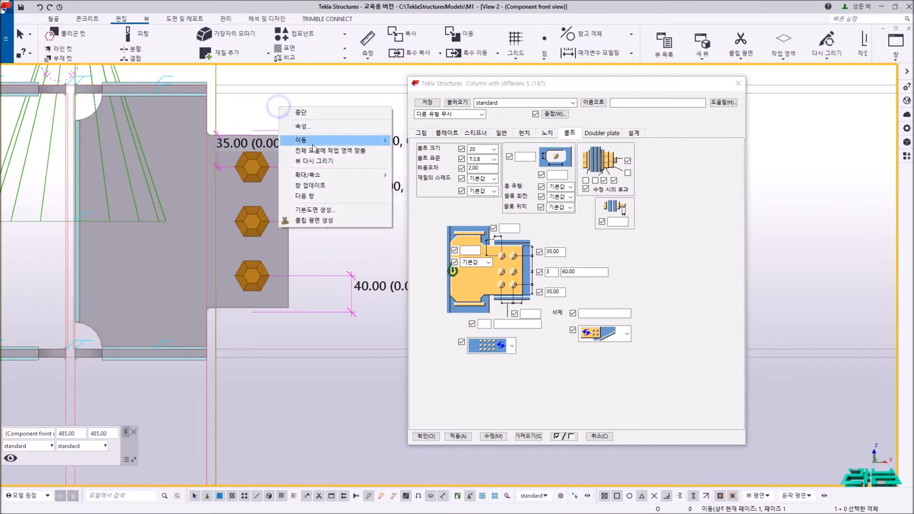
left_click(313, 161)
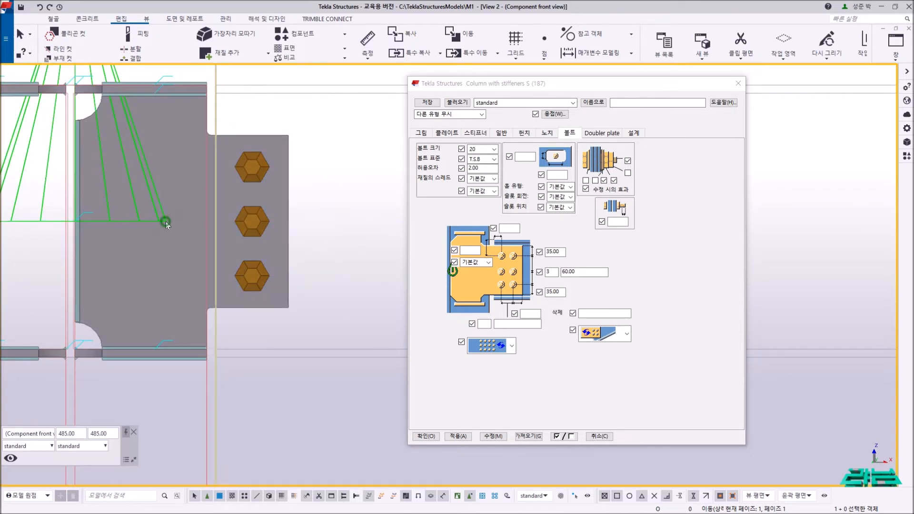
Set the upper and lower bolt edge distances to 40 and modify the connection.
double_click(554, 252)
type("40")
double_click(553, 291)
type("40")
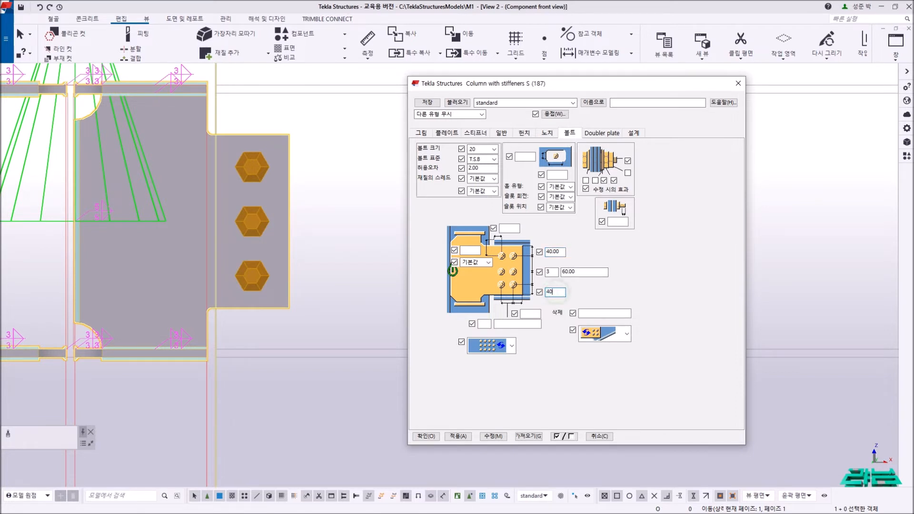
left_click(448, 133)
left_click(156, 223)
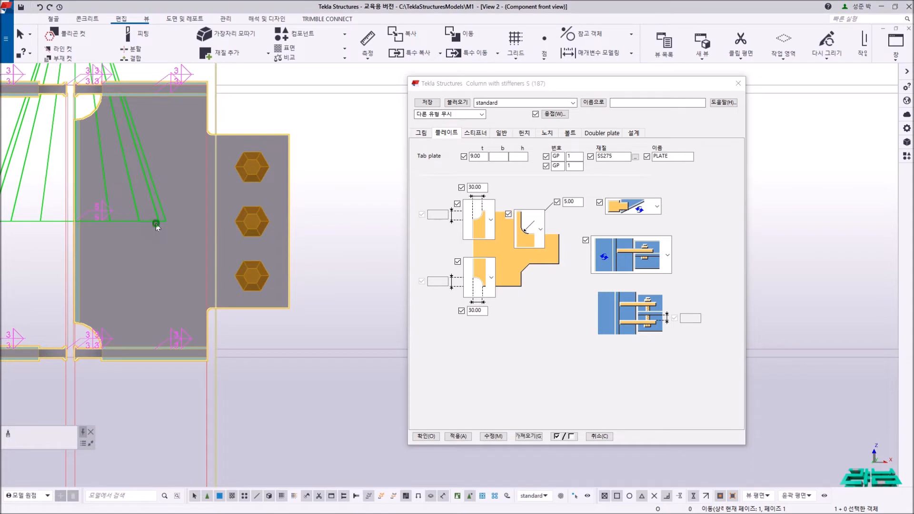
left_click(493, 436)
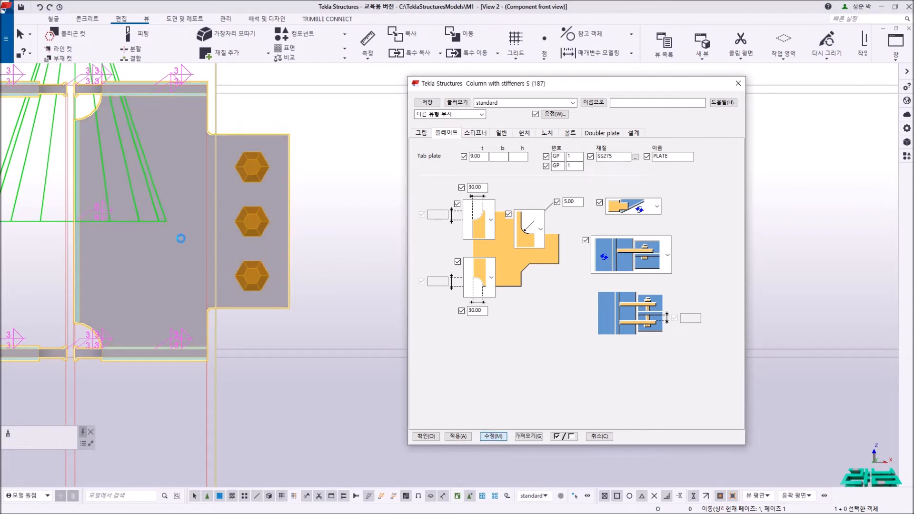
Clear the thickness values of the upper and lower far-side (FS) stiffeners.
middle_click_drag(200, 246, 285, 272)
left_click(475, 132)
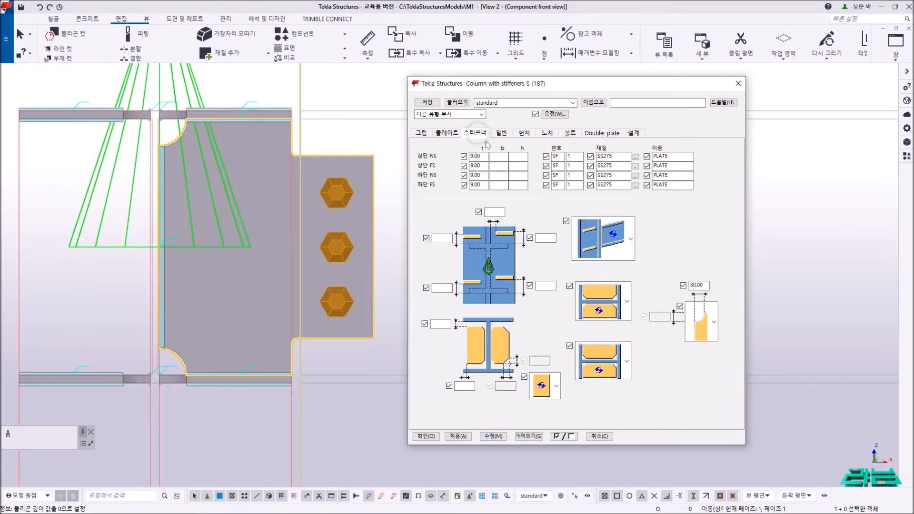
double_click(482, 165)
key("BackSpace")
double_click(480, 184)
key("BackSpace")
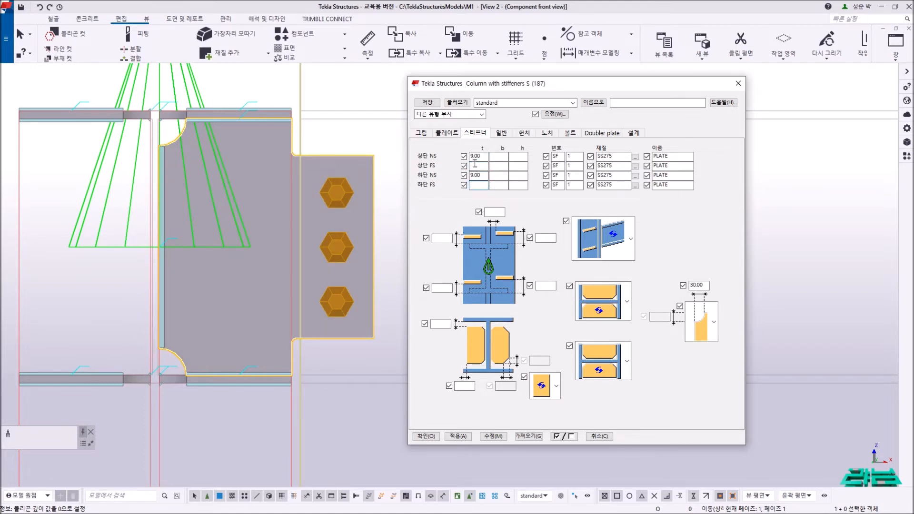
Save the connection settings under the name R_H300X150 and apply them.
left_click(621, 103)
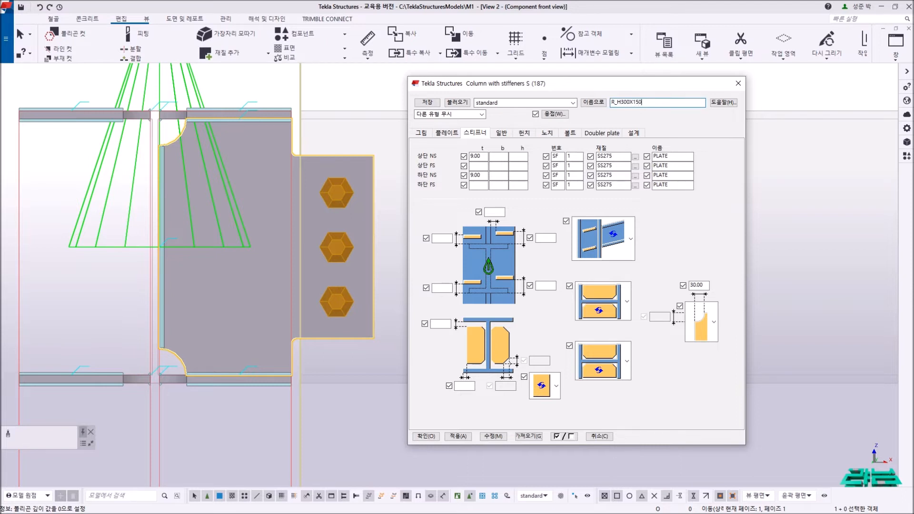
left_click(595, 104)
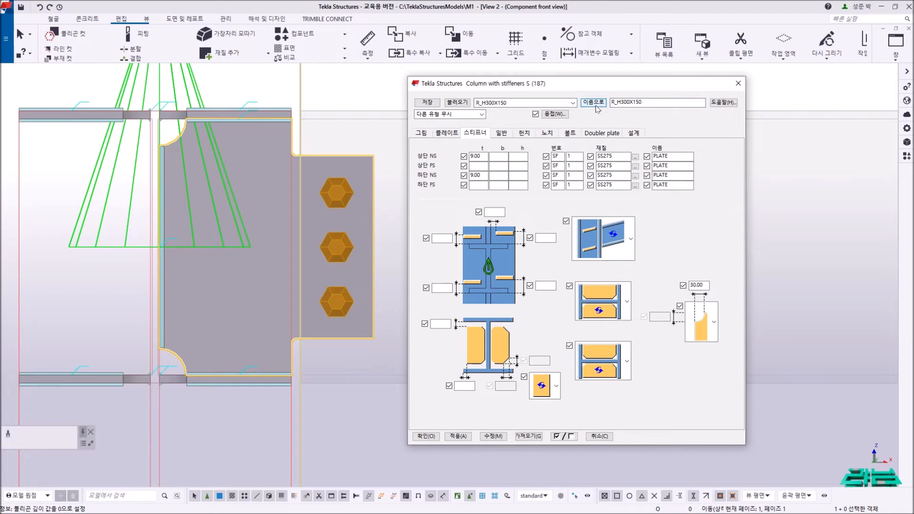
left_click_drag(538, 84, 583, 99)
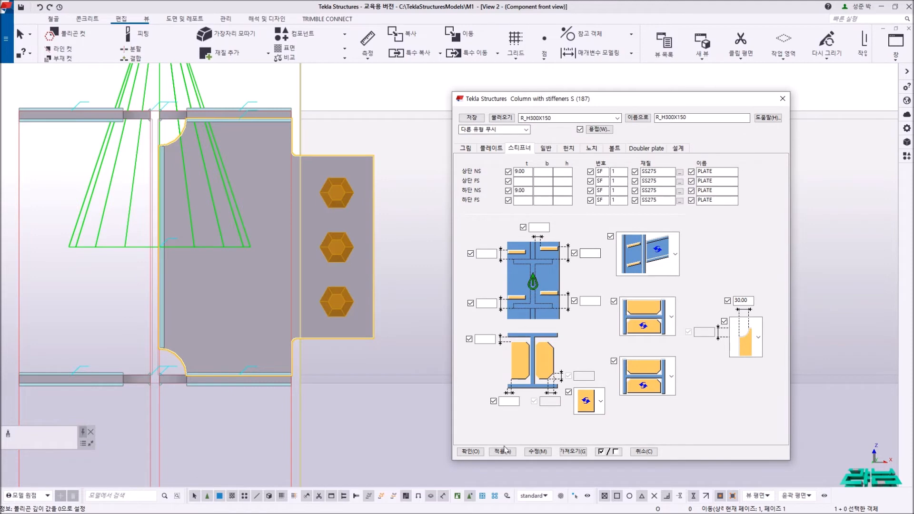
left_click(504, 450)
Move the connection settings dialog out of the way, return to the 3D view and redraw it.
left_click_drag(567, 100, 521, 339)
scroll(299, 251, "down", 10)
key("ctrl+Tab")
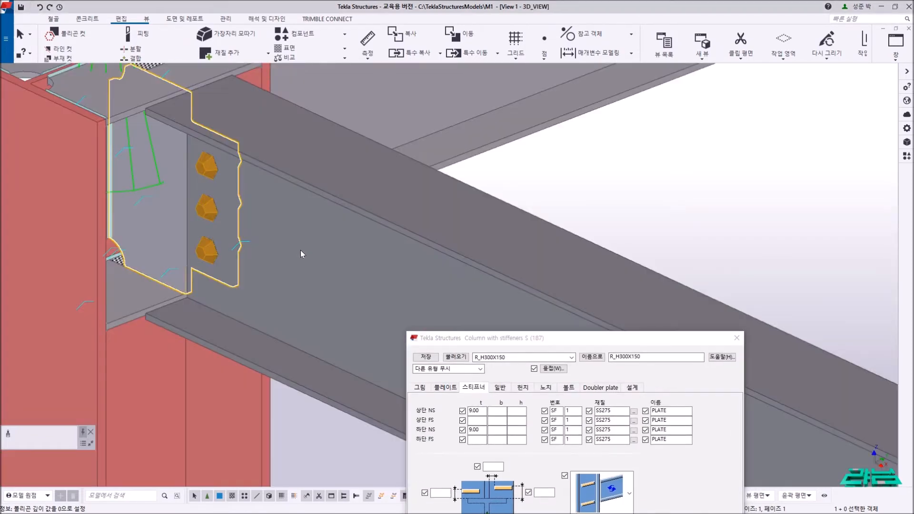
scroll(302, 253, "down", 7)
middle_click_drag(303, 253, 426, 248, "ctrl")
right_click(352, 107)
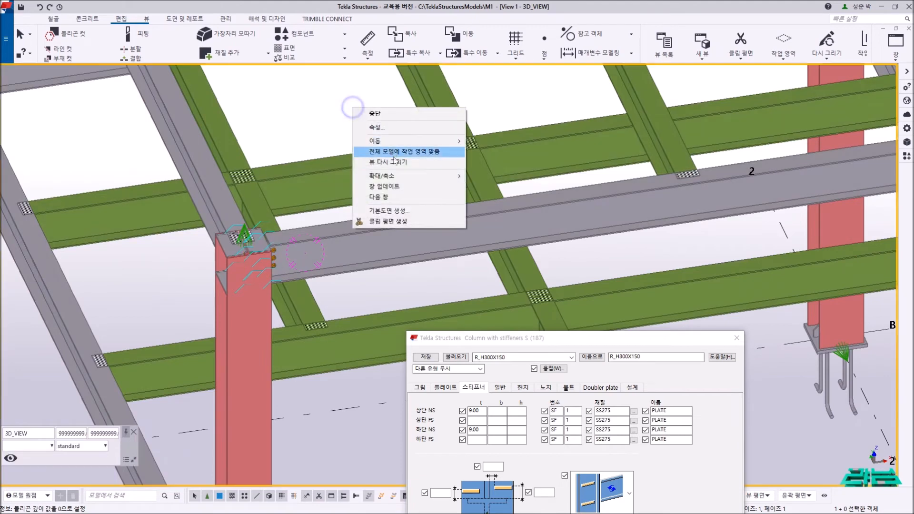
left_click(395, 162)
Create a Column with stiffeners S (187) connection between the grid 3 column and the upper girder coming from grid 2.
middle_click_drag(396, 176, 226, 207)
scroll(223, 210, "down", 6)
middle_click_drag(352, 214, 429, 190, "ctrl")
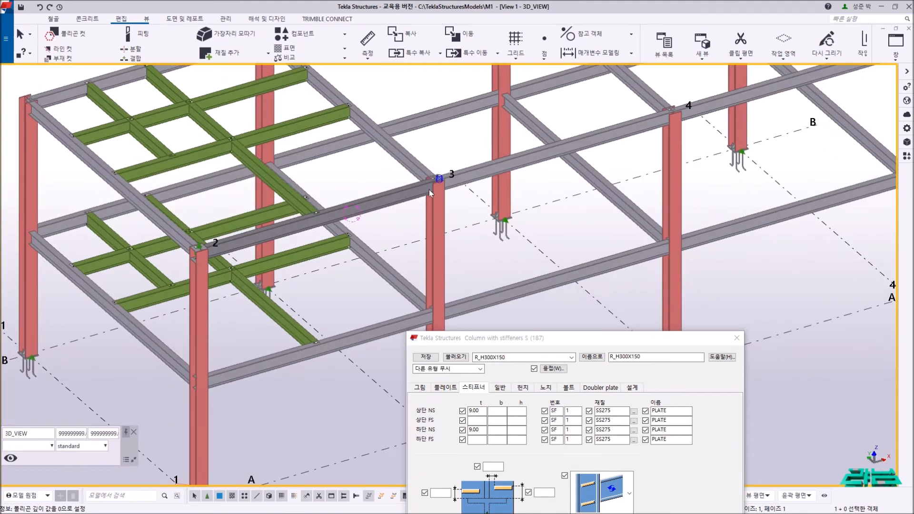
scroll(431, 188, "up", 5)
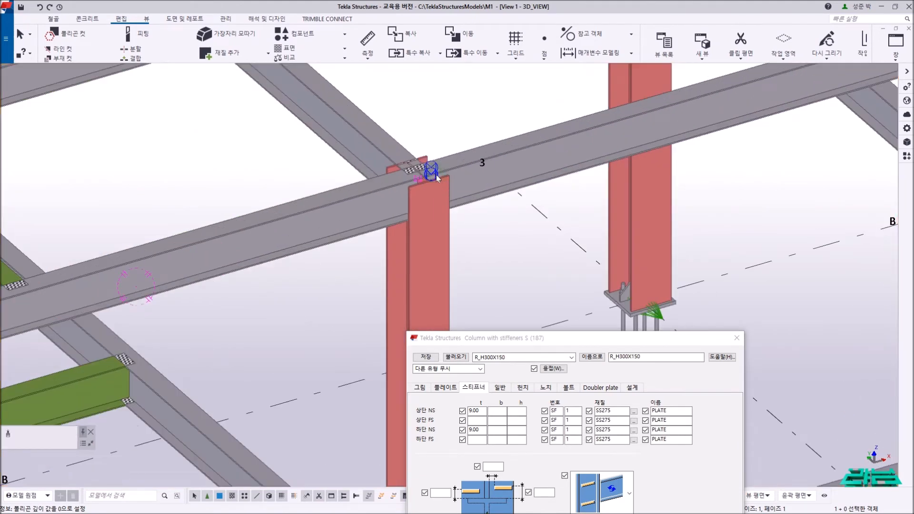
left_click(436, 138)
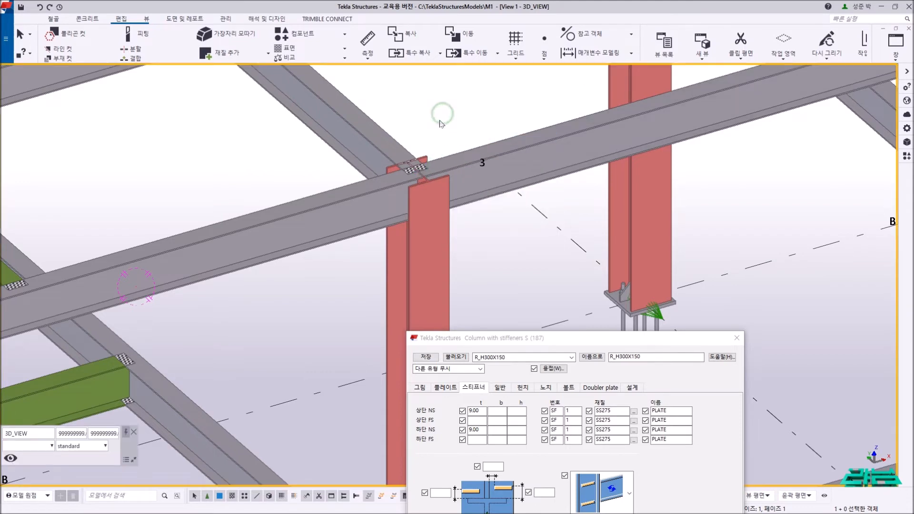
key("ctrl+f")
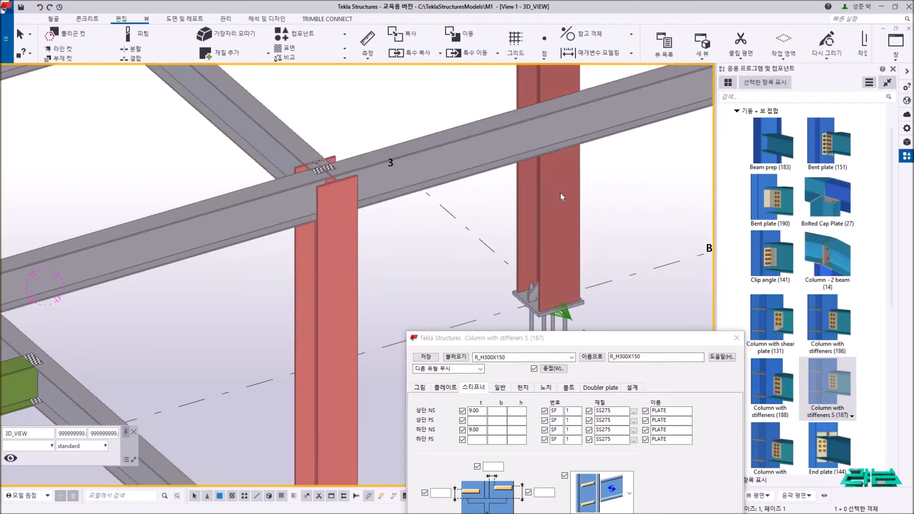
left_click(839, 391)
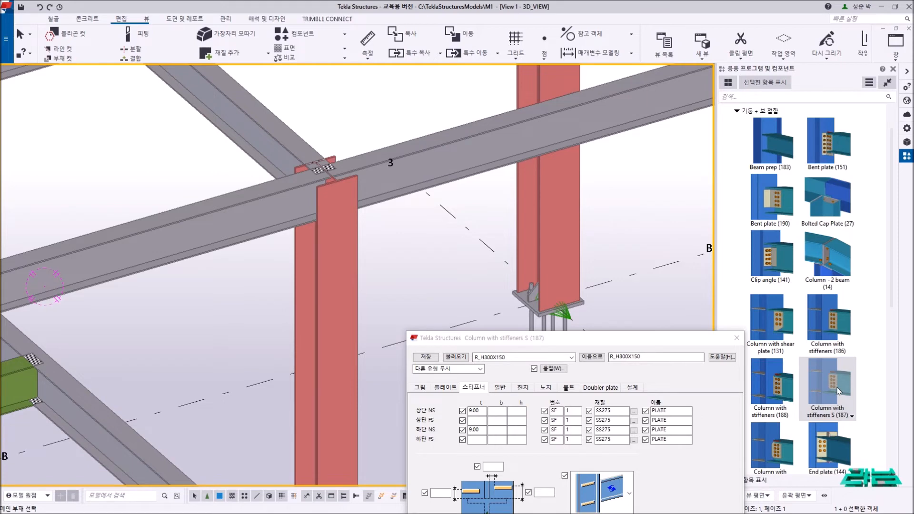
left_click(326, 263)
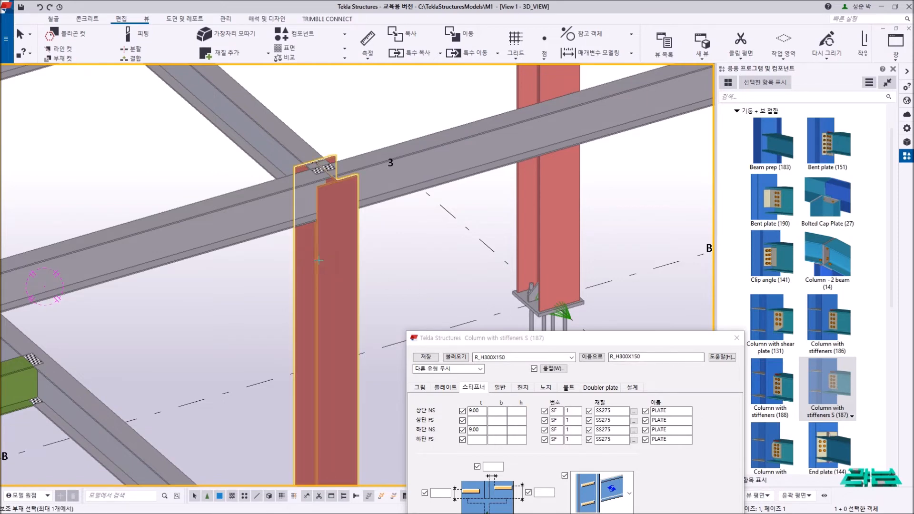
left_click(269, 230)
Connect the upper girder towards grid 4 to the grid 3 column with the same component, end the command and redraw the view.
left_click(340, 260)
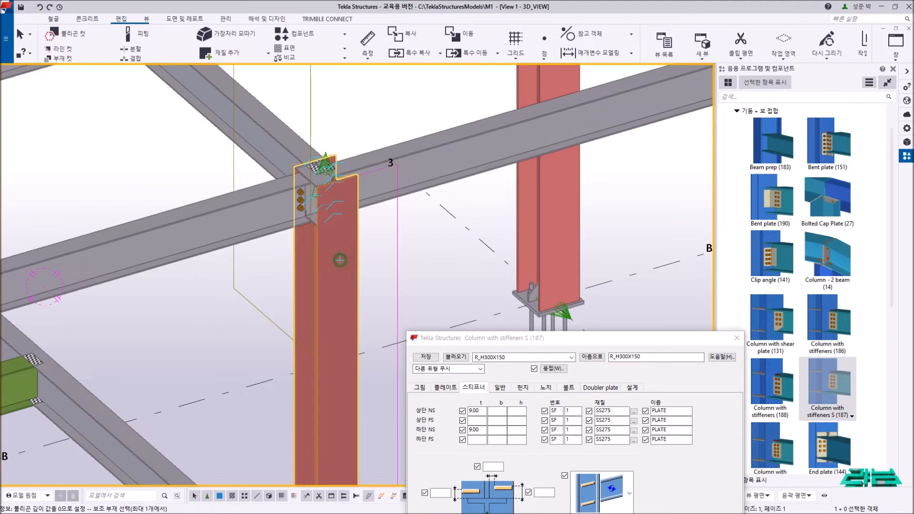
left_click(391, 196)
right_click(438, 113)
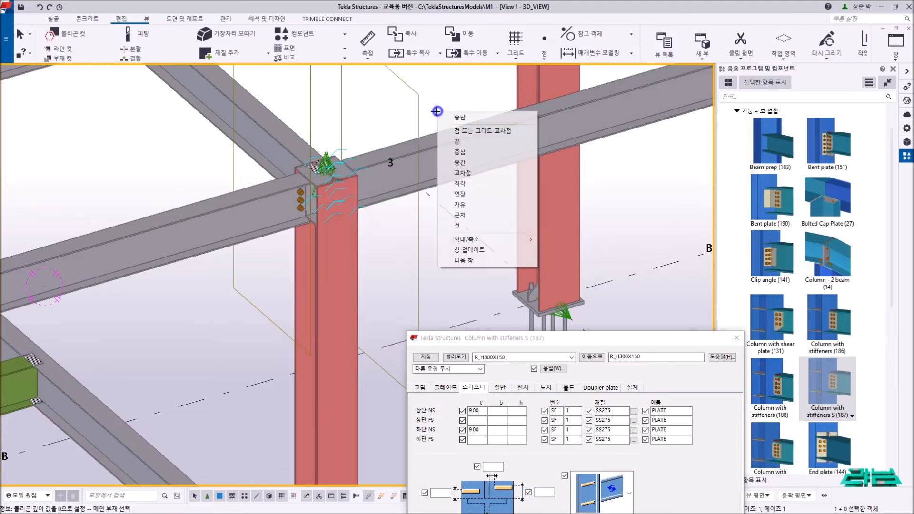
left_click(453, 116)
right_click(458, 97)
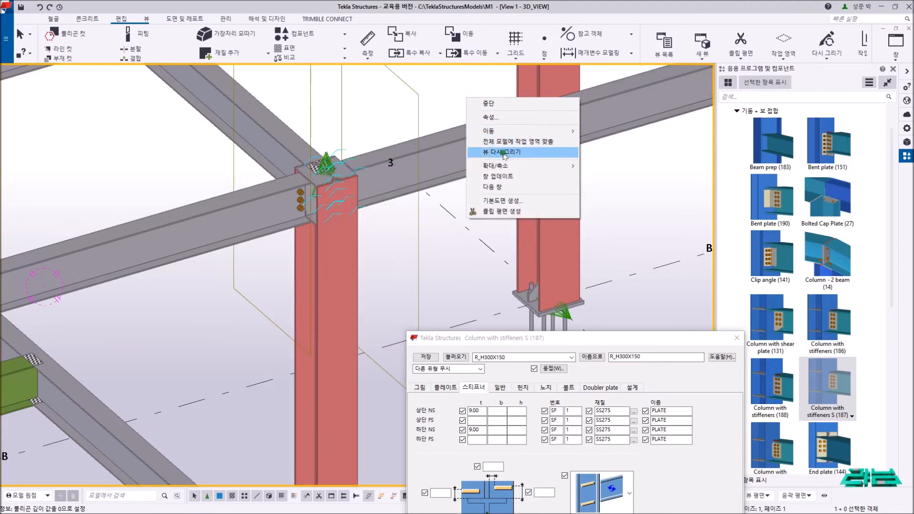
left_click(479, 148)
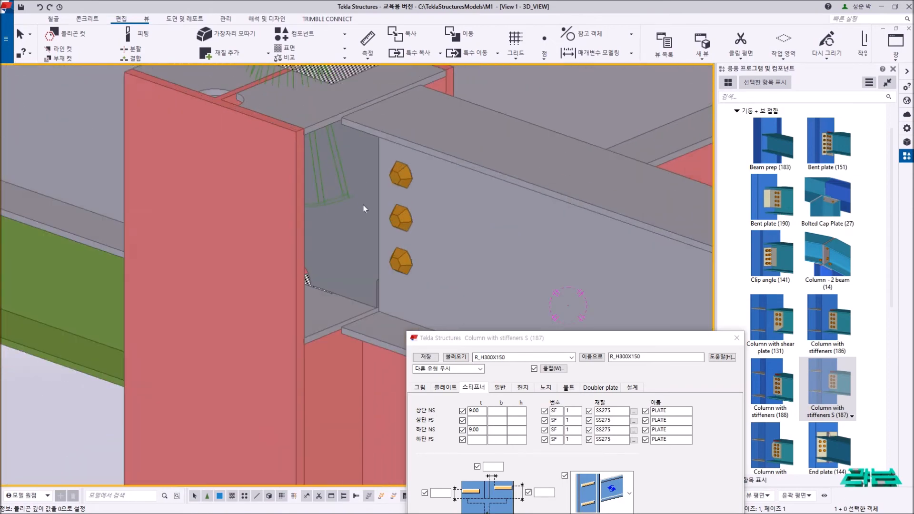
Examine the tab plates on both sides of the grid 3 column.
left_click(361, 227)
scroll(361, 228, "down", 3)
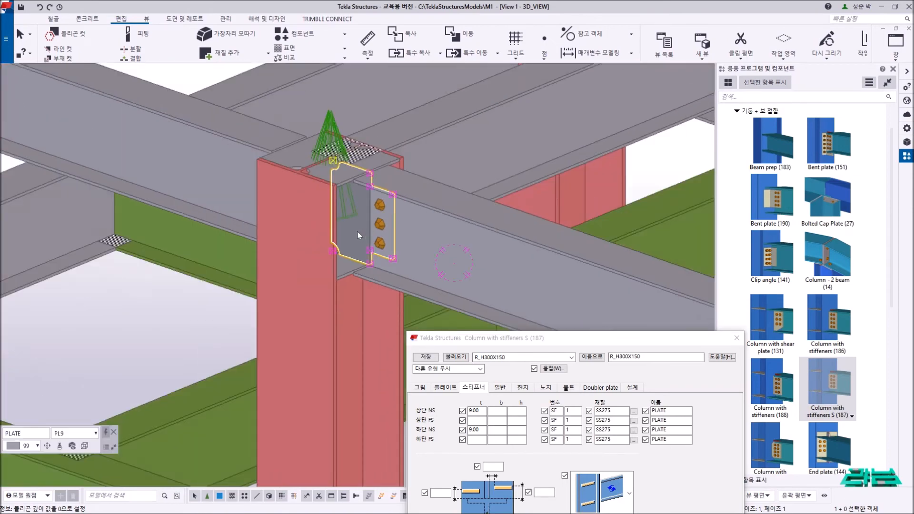
middle_click_drag(363, 236, 333, 268, "ctrl")
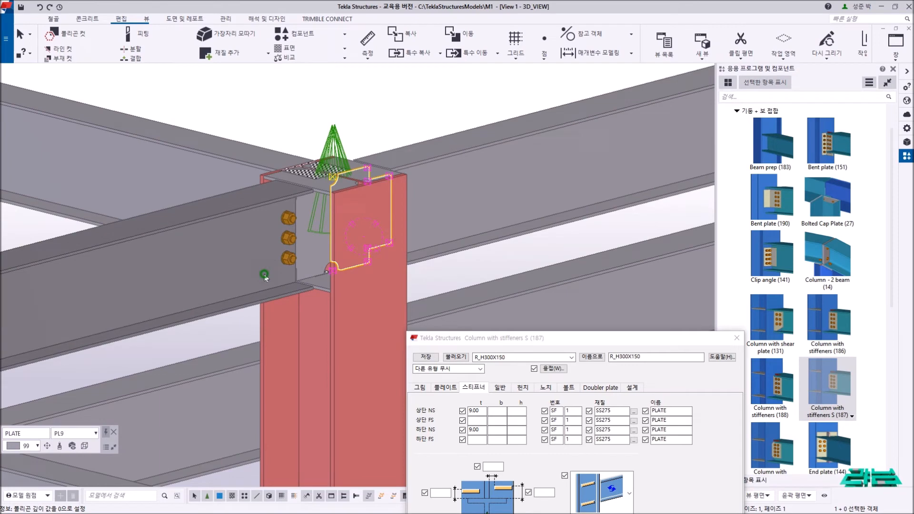
left_click(314, 250)
left_click(314, 250)
scroll(314, 250, "down", 4)
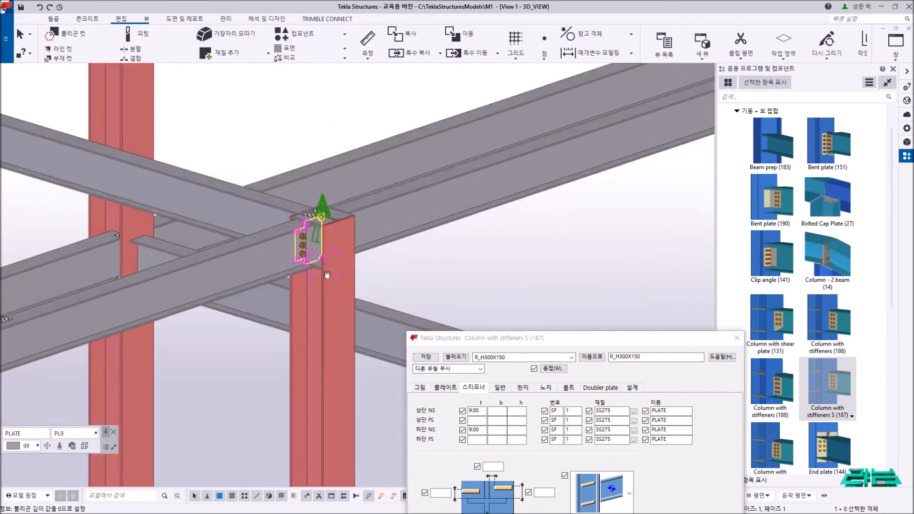
double_click(376, 156)
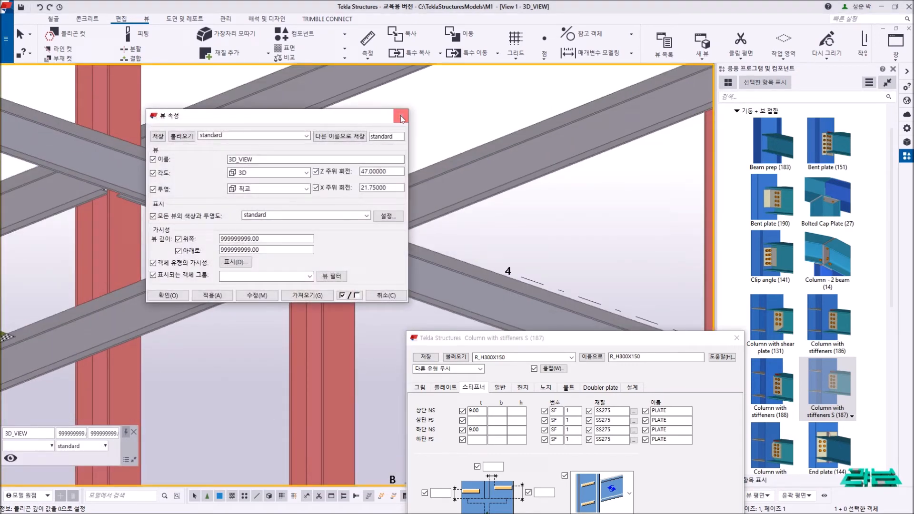
left_click(407, 115)
left_click_drag(407, 119, 369, 110)
right_click(369, 111)
left_click(382, 122)
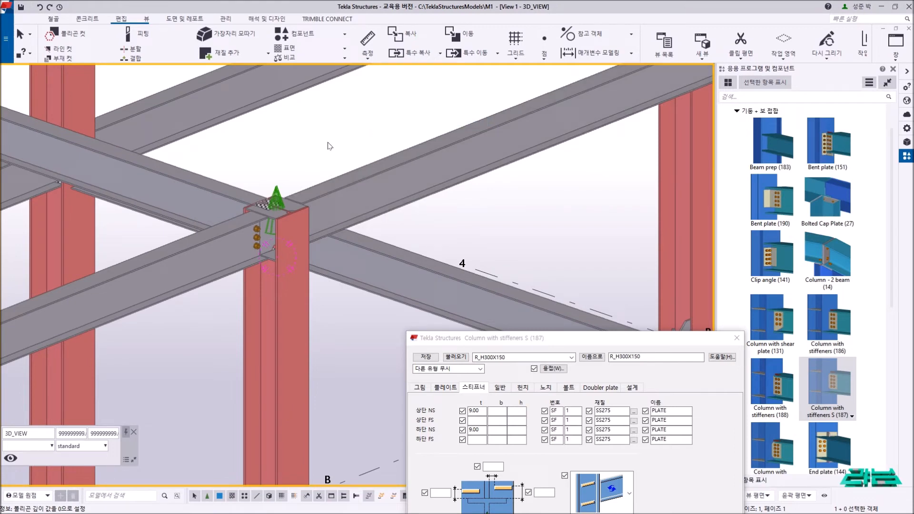
Highlight the column assemblies at the new connection and the corner to check their attached plates, then redraw the view.
left_click(286, 250)
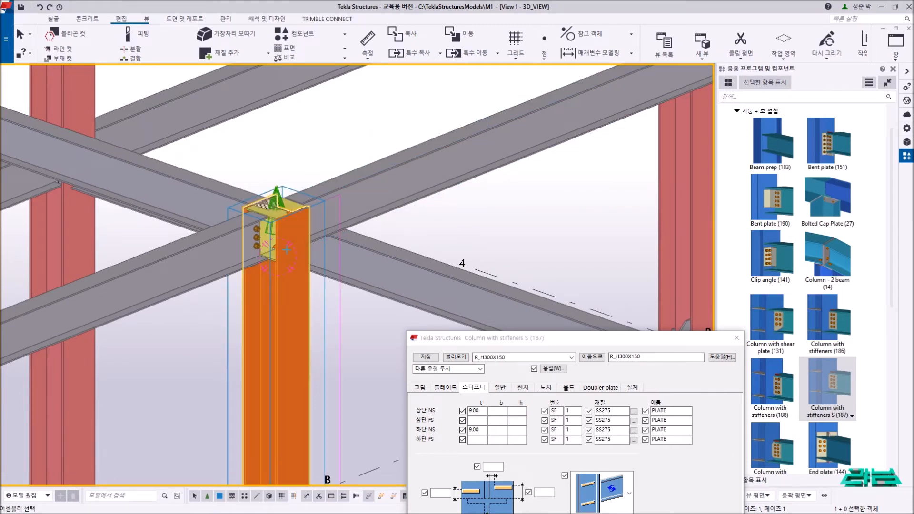
scroll(287, 250, "up", 3)
scroll(286, 249, "down", 5)
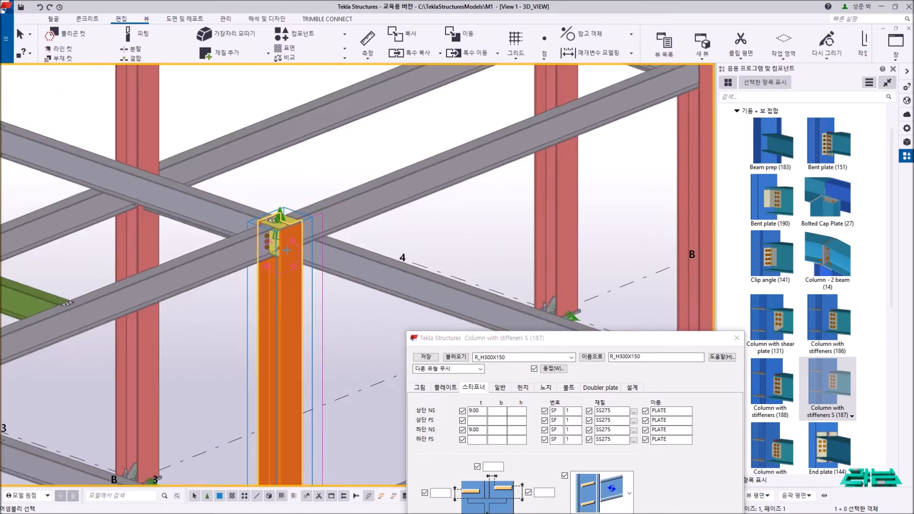
scroll(286, 249, "down", 5)
scroll(162, 250, "up", 8)
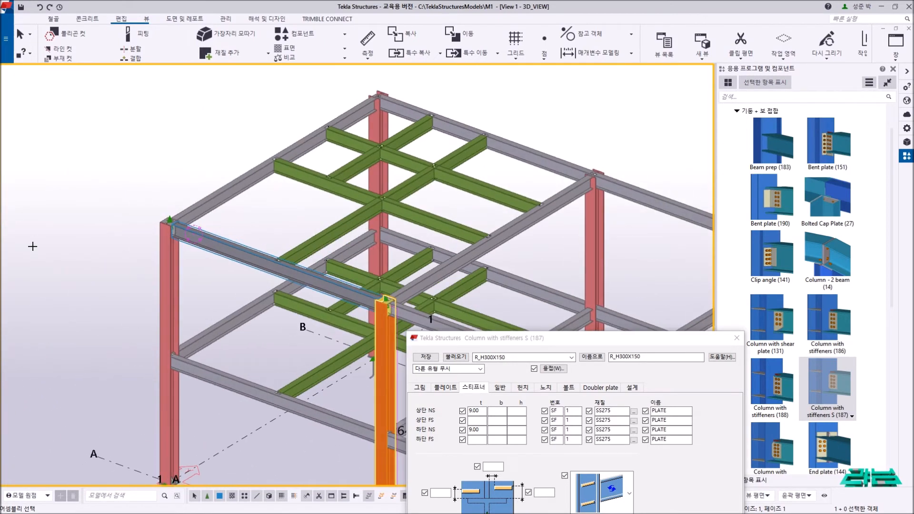
scroll(162, 250, "down", 3)
left_click(173, 242)
scroll(173, 242, "up", 4)
scroll(190, 245, "down", 4)
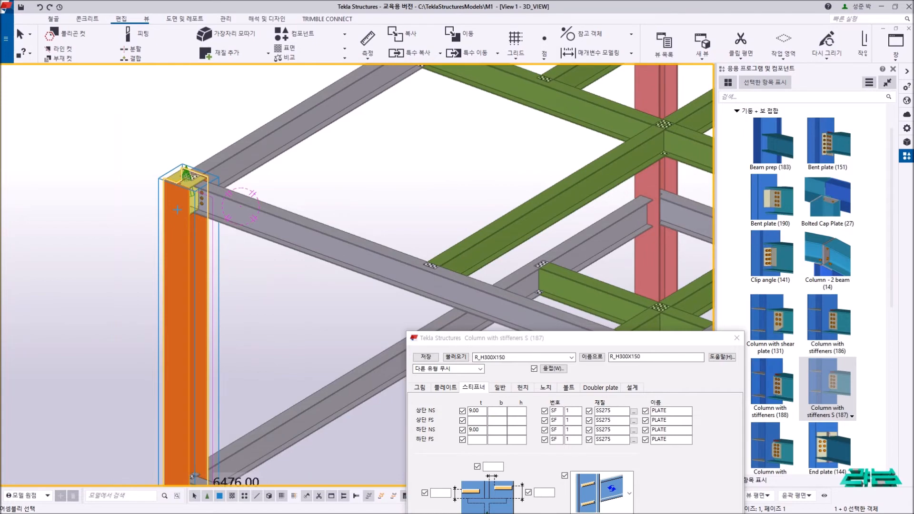
scroll(437, 233, "up", 8)
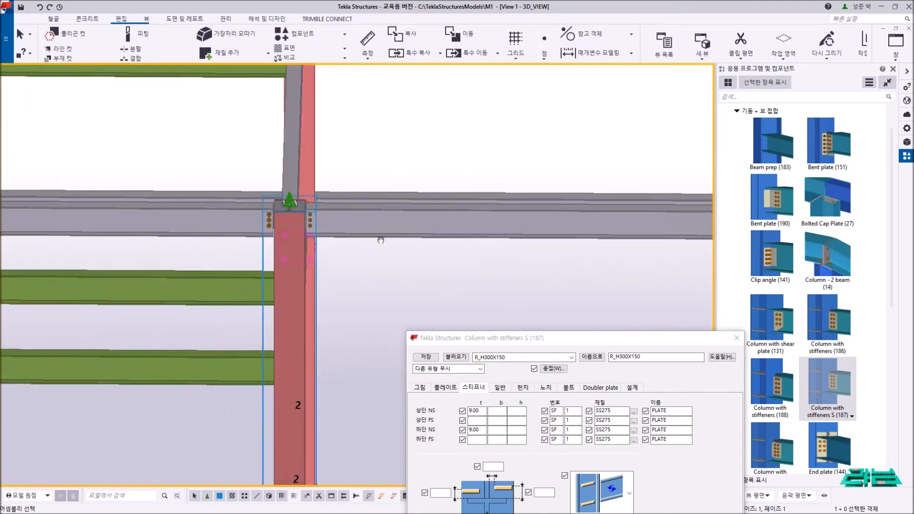
right_click(402, 117)
right_click(409, 101)
left_click(443, 153)
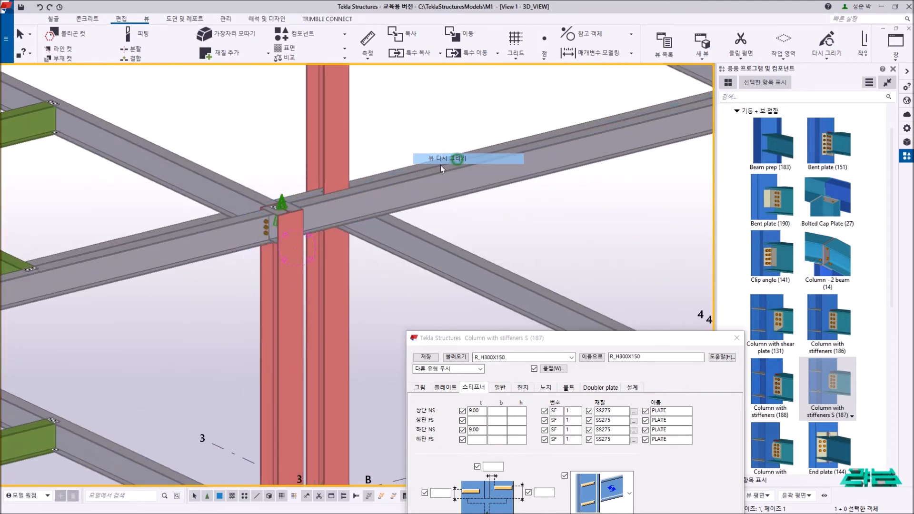
scroll(288, 234, "down", 3)
scroll(281, 219, "up", 5)
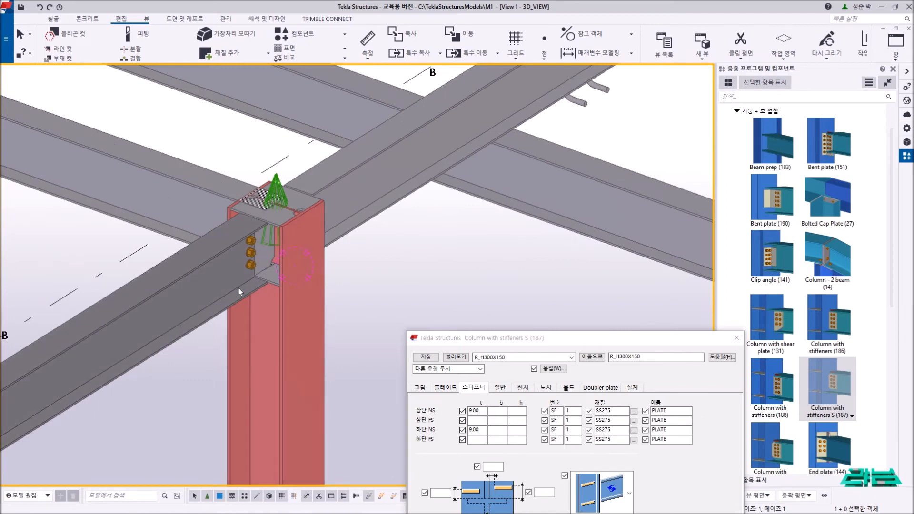
scroll(238, 287, "up", 2)
middle_click_drag(293, 270, 300, 252, "ctrl")
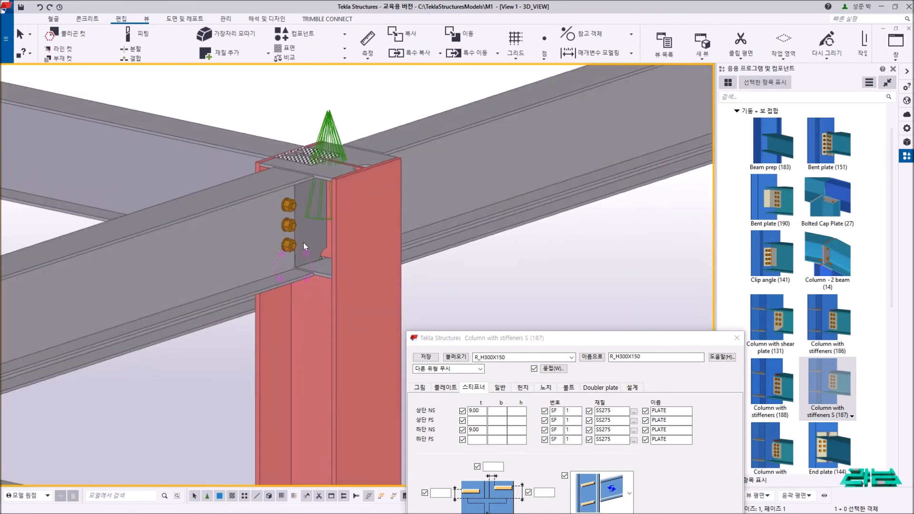
Highlight the bolted tab plate at the grid 2 column joint to check it, then clear the selection.
left_click(304, 242)
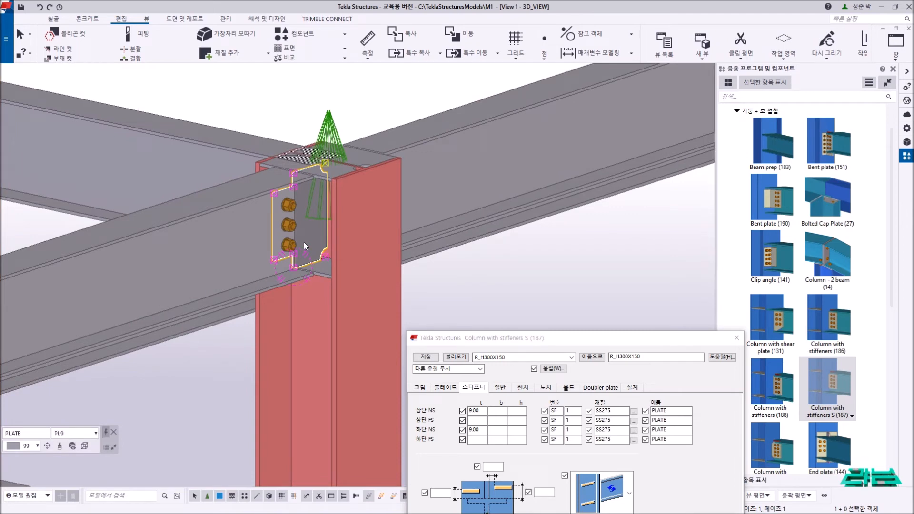
left_click(485, 291)
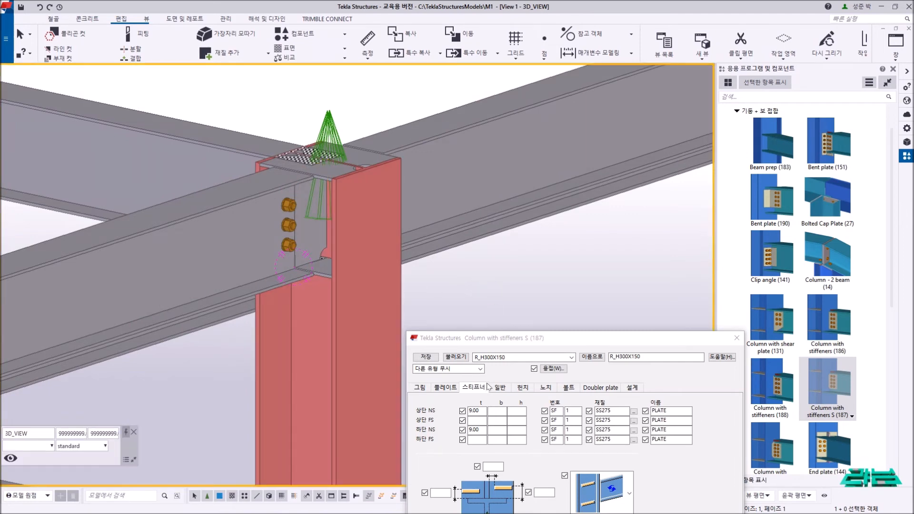
left_click_drag(502, 343, 706, 346)
scroll(352, 252, "down", 6)
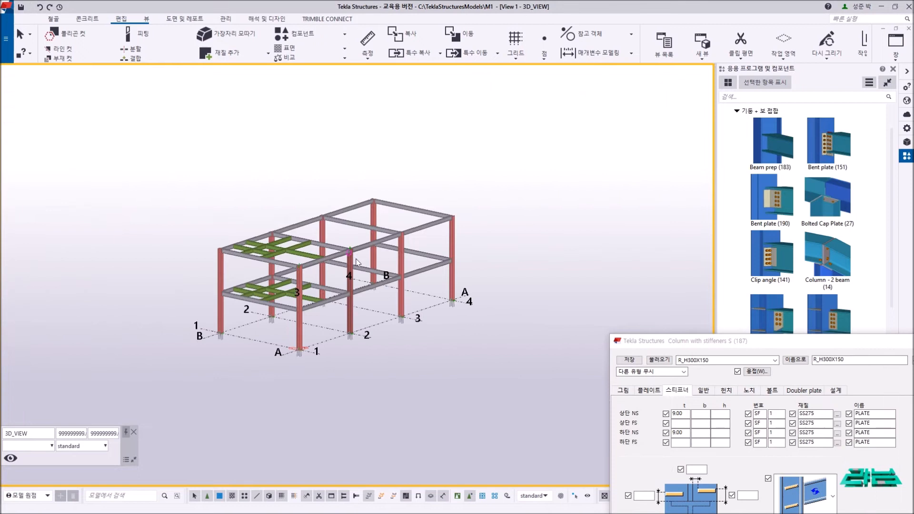
middle_click_drag(358, 261, 348, 285, "ctrl")
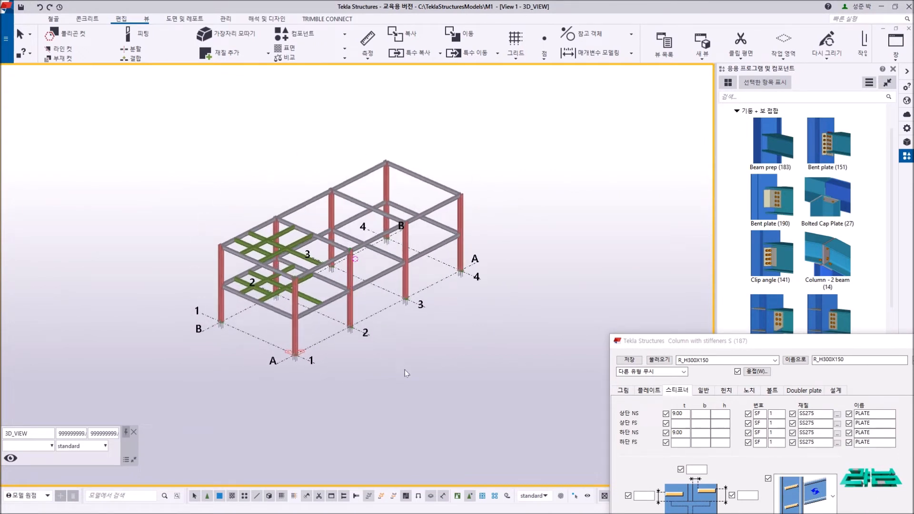
Enable assembly selection and highlight the upper girder assembly between the grid 1 and grid 2 columns, then clear the selection.
left_click(482, 496)
scroll(333, 271, "up", 5)
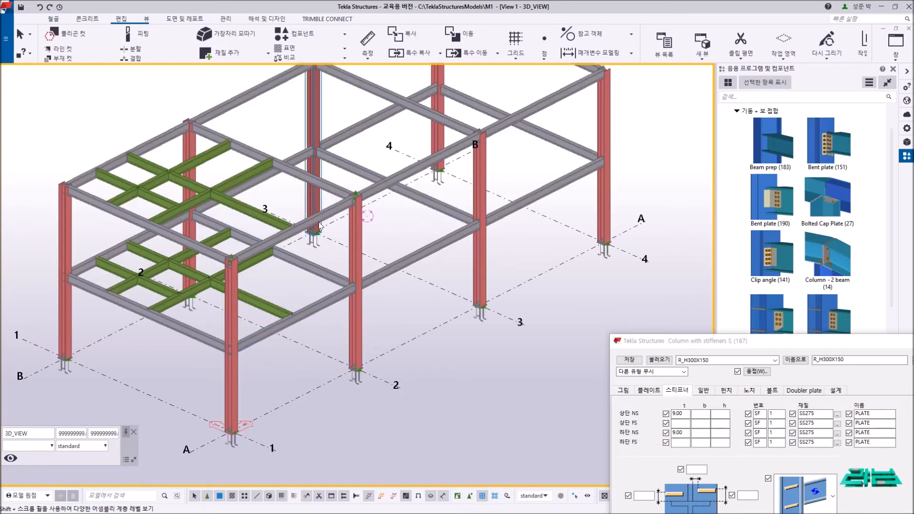
left_click(316, 215)
scroll(316, 215, "up", 2)
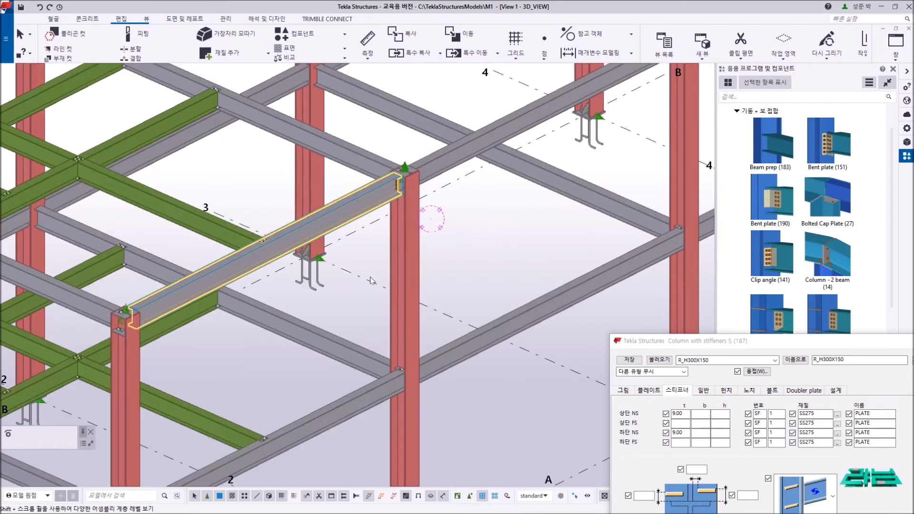
left_click_drag(274, 272, 358, 308)
left_click(379, 264)
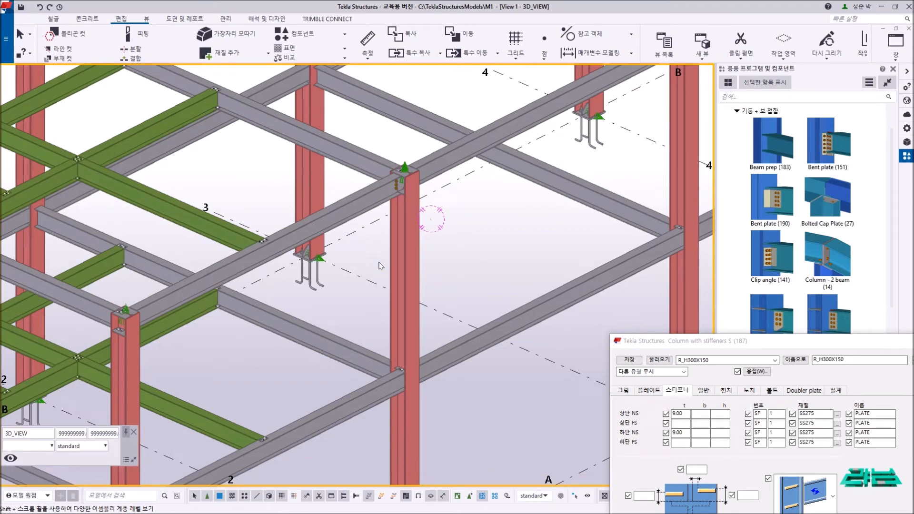
Switch the grid 2 column connection to a single tab plate on the opposite side of the girder web, apply it and redraw the view.
scroll(402, 168, "up", 5)
left_click_drag(685, 341, 605, 151)
scroll(383, 146, "up", 3)
left_click(396, 266)
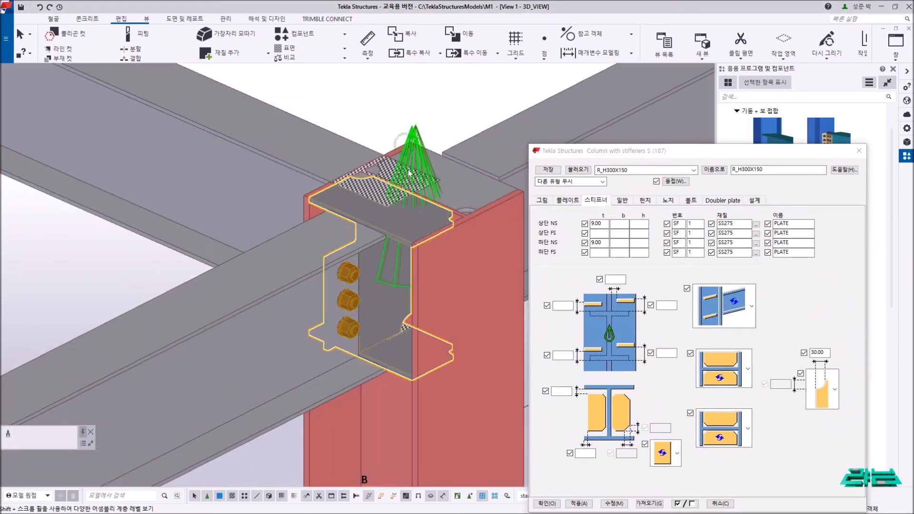
left_click(573, 201)
left_click(753, 328)
left_click(759, 283)
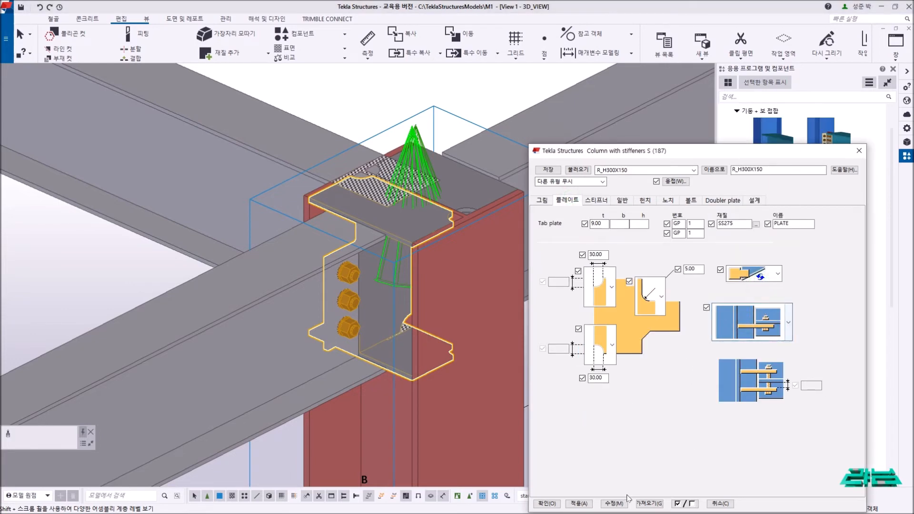
left_click(618, 504)
double_click(465, 88)
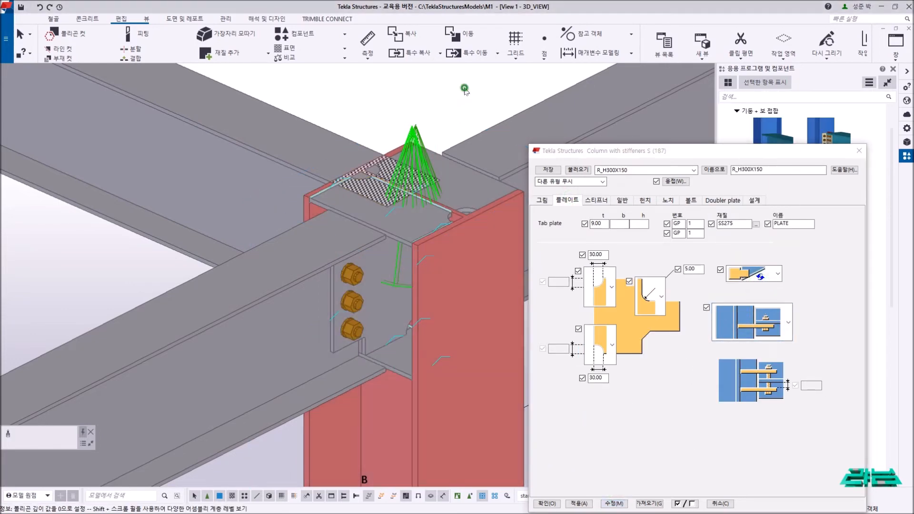
right_click(465, 88)
left_click(524, 143)
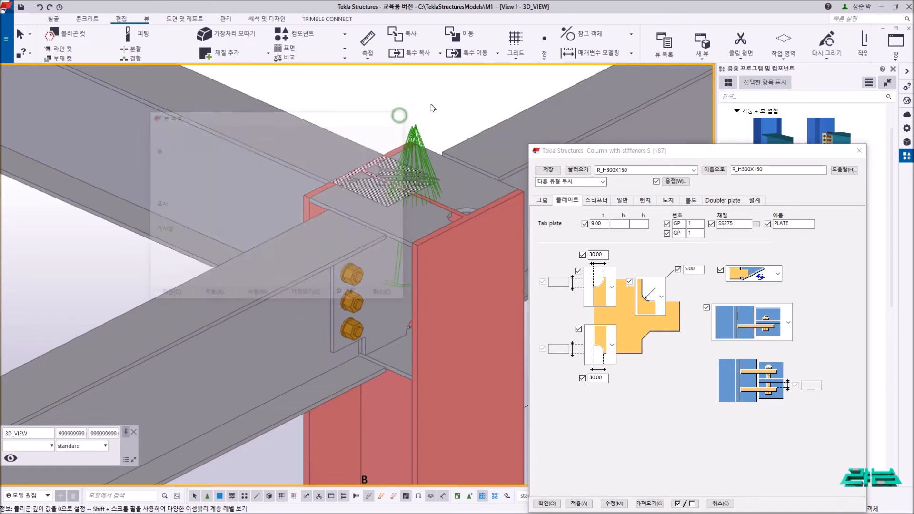
Highlight the upper girder between grids 1 and 2 and examine its end joints and tab plate side from several angles.
scroll(445, 109, "down", 4)
left_click(358, 199)
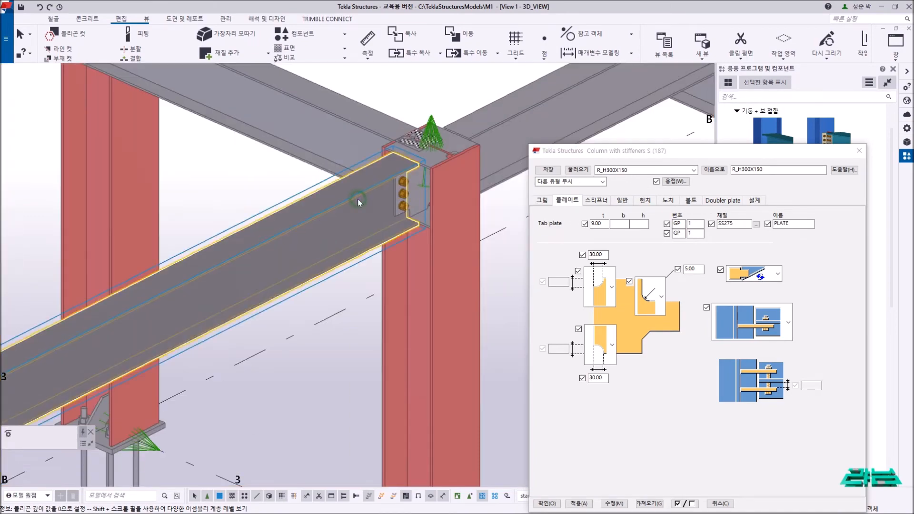
scroll(358, 200, "down", 5)
middle_click_drag(358, 200, 122, 322, "ctrl")
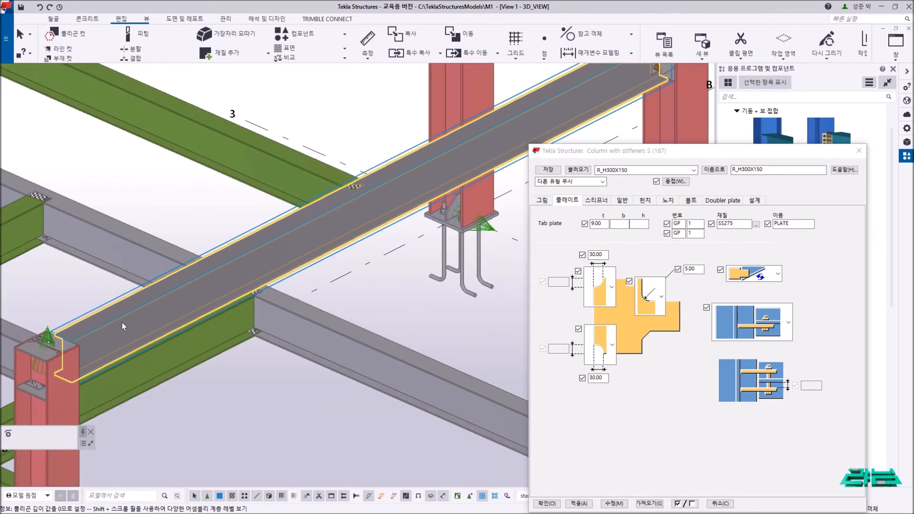
scroll(122, 322, "up", 5)
scroll(45, 330, "down", 6)
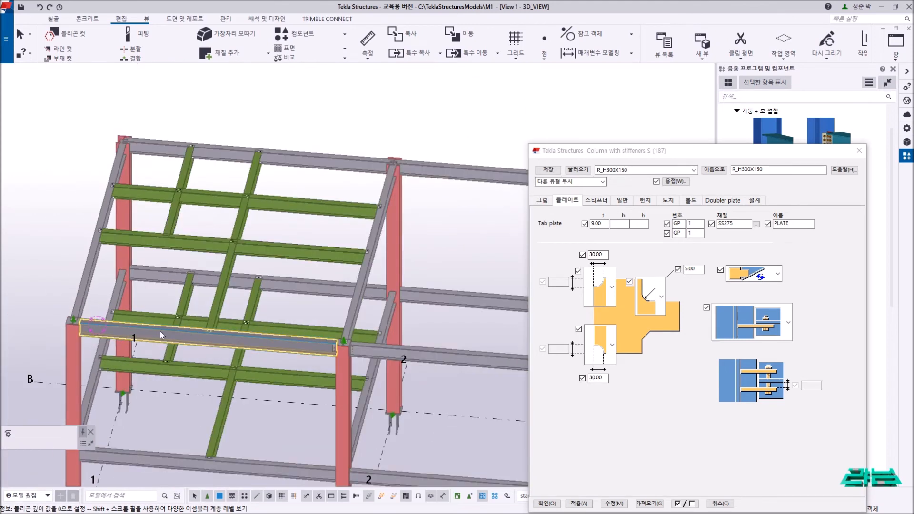
middle_click_drag(160, 331, 247, 348, "ctrl")
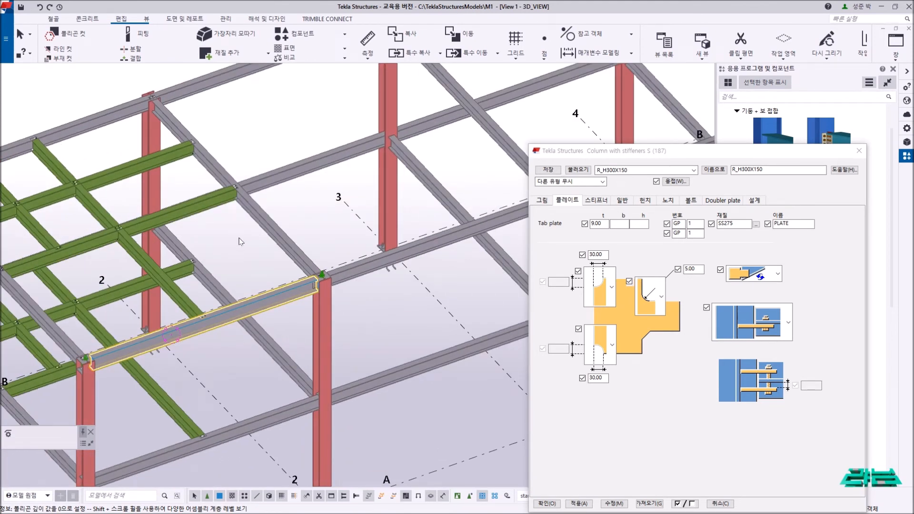
scroll(266, 298, "up", 4)
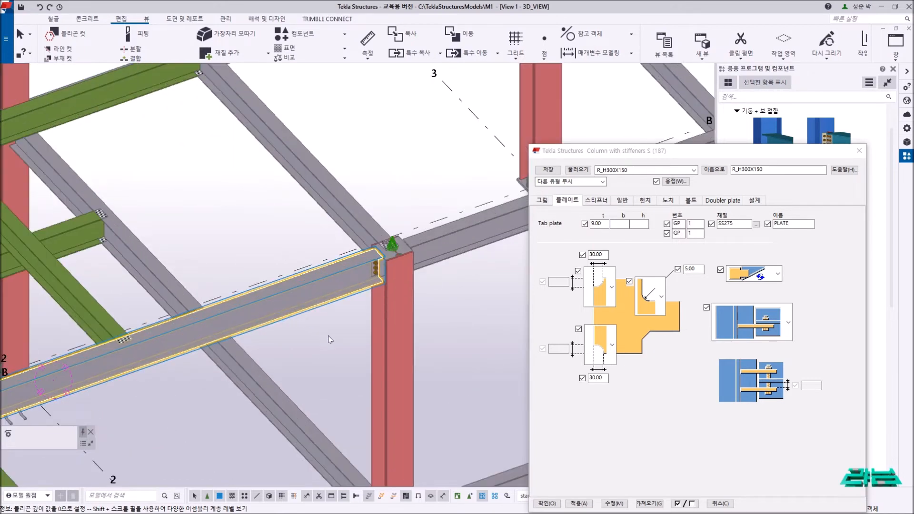
middle_click_drag(343, 266, 355, 270, "ctrl")
right_click(395, 203)
key("Escape")
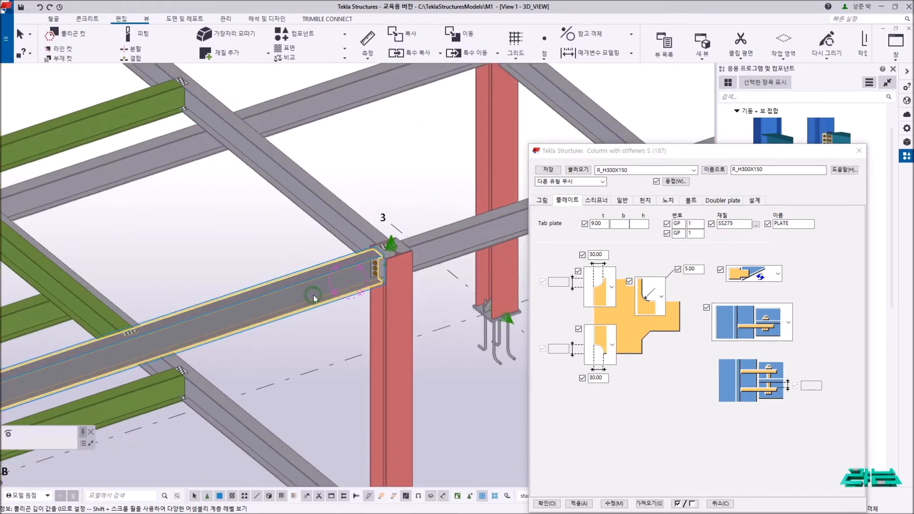
scroll(314, 293, "up", 2)
scroll(313, 293, "down", 2)
scroll(314, 294, "down", 3)
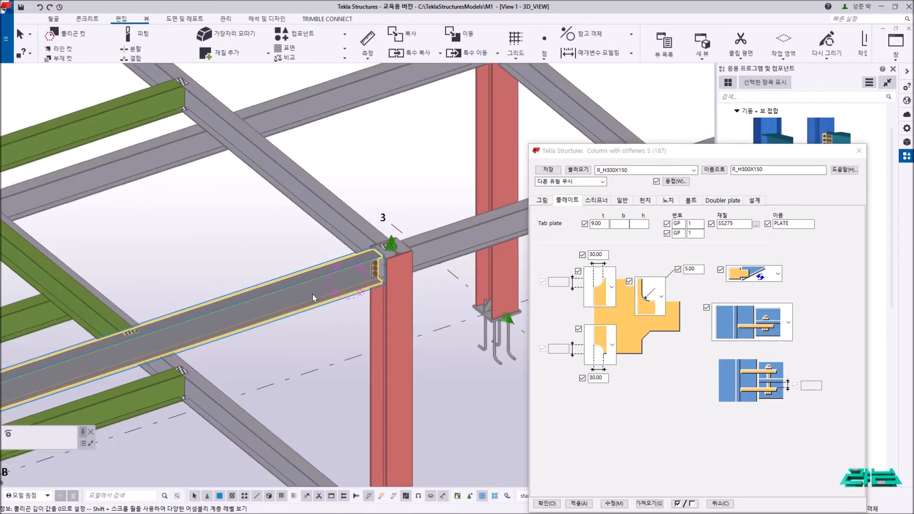
middle_click_drag(313, 293, 336, 308, "ctrl")
scroll(336, 309, "up", 3)
Reset the tab plate position option of the grid 2 column connection to its default, apply the modification and redraw the view.
left_click(713, 337)
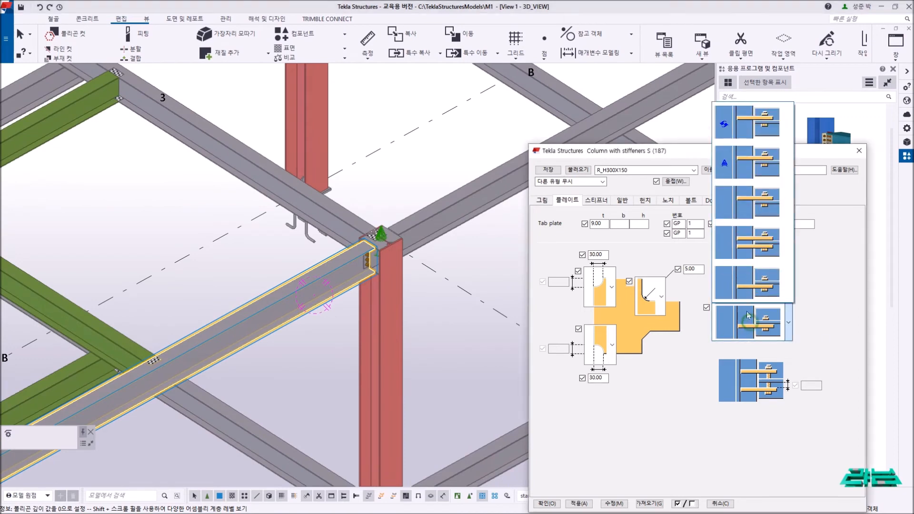
left_click(752, 121)
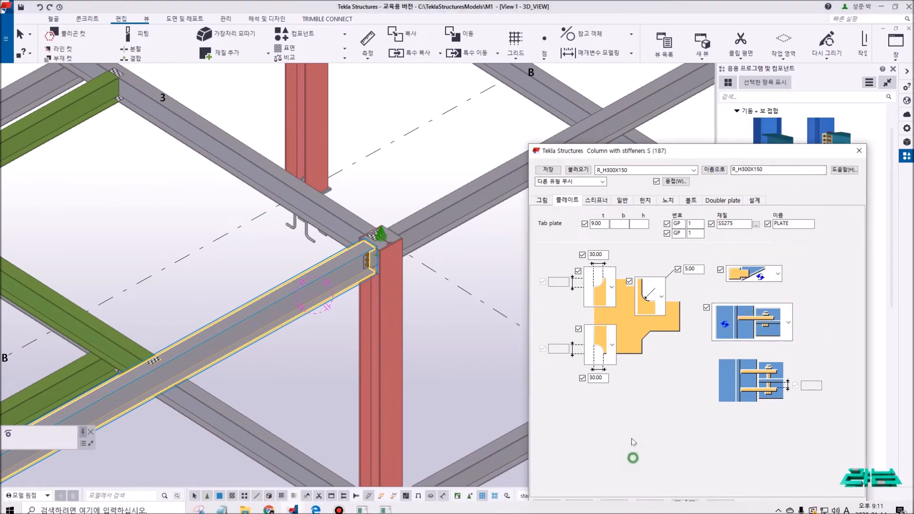
left_click_drag(664, 151, 661, 102)
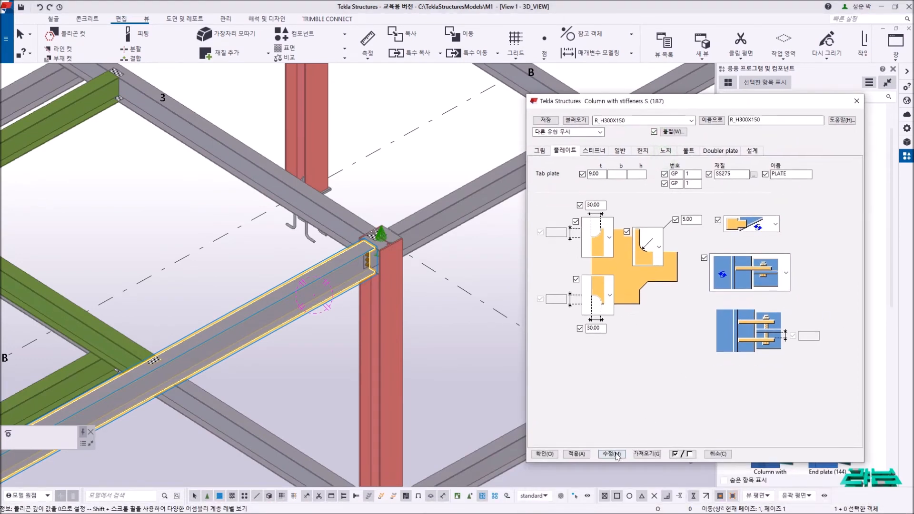
scroll(381, 259, "up", 6)
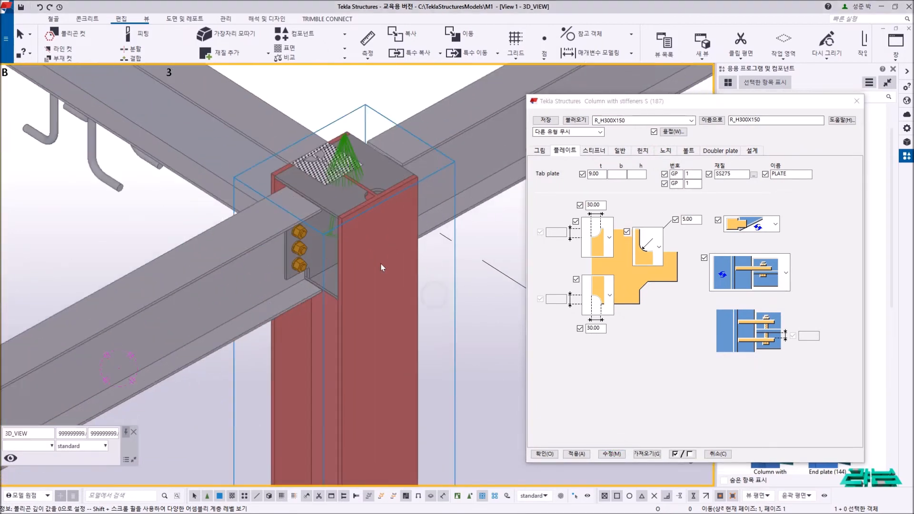
left_click(609, 454)
right_click(466, 294)
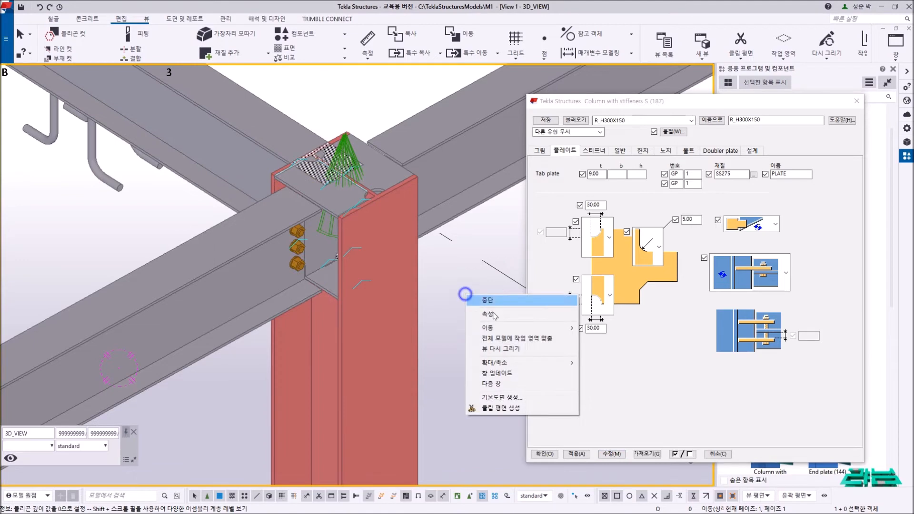
left_click(504, 349)
Connect the upper girders on both sides of the front grid 3 column to it with Column with stiffeners S (187), using R_H300X150.
scroll(308, 259, "down", 6)
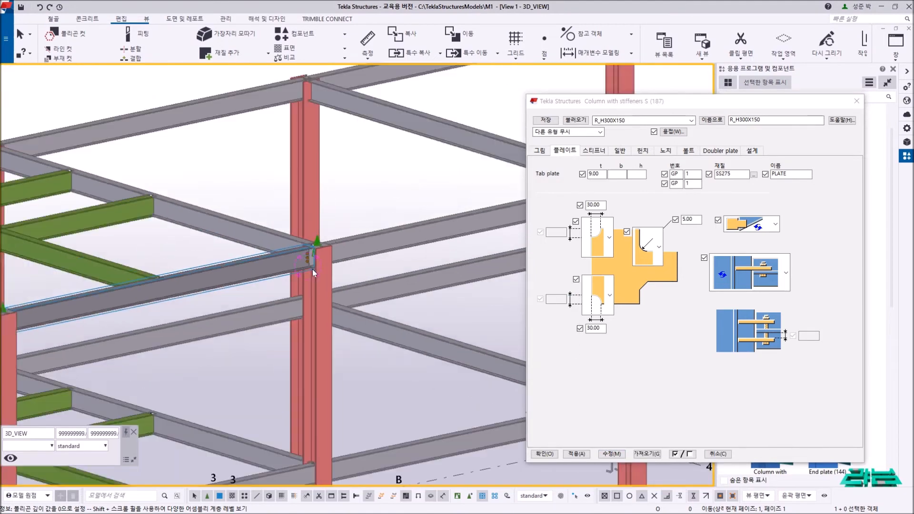
scroll(313, 269, "down", 4)
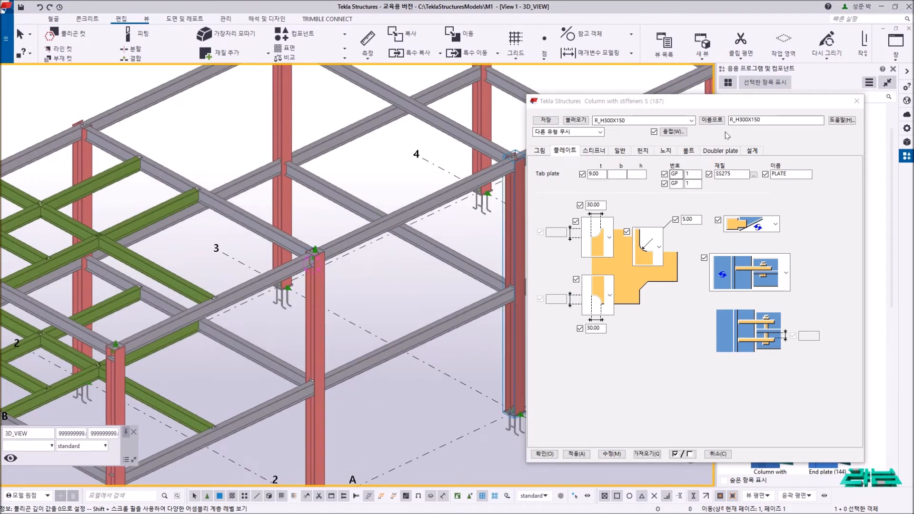
left_click_drag(642, 101, 593, 361)
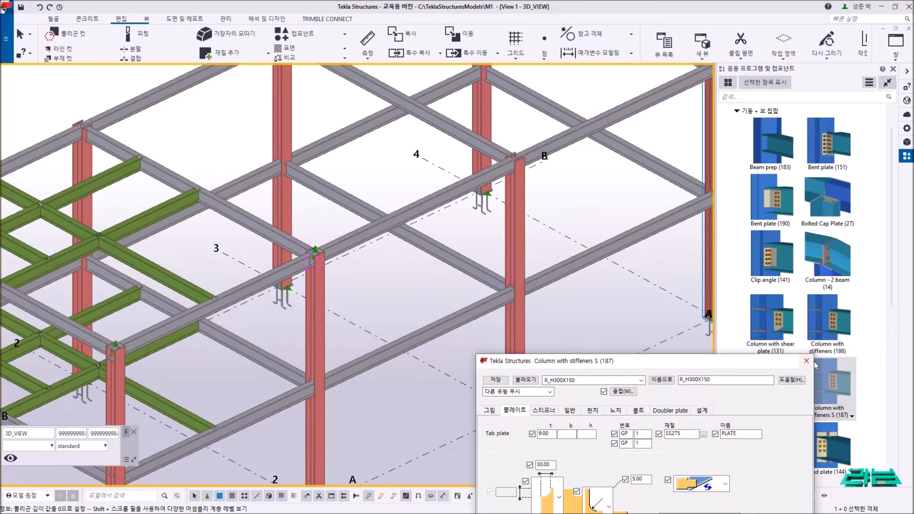
double_click(822, 395)
scroll(481, 222, "up", 3)
left_click(434, 220)
left_click(405, 198)
Connect the upper girder from grid 3 to the grid 4 corner column with the same component and end the command.
scroll(471, 181, "down", 5)
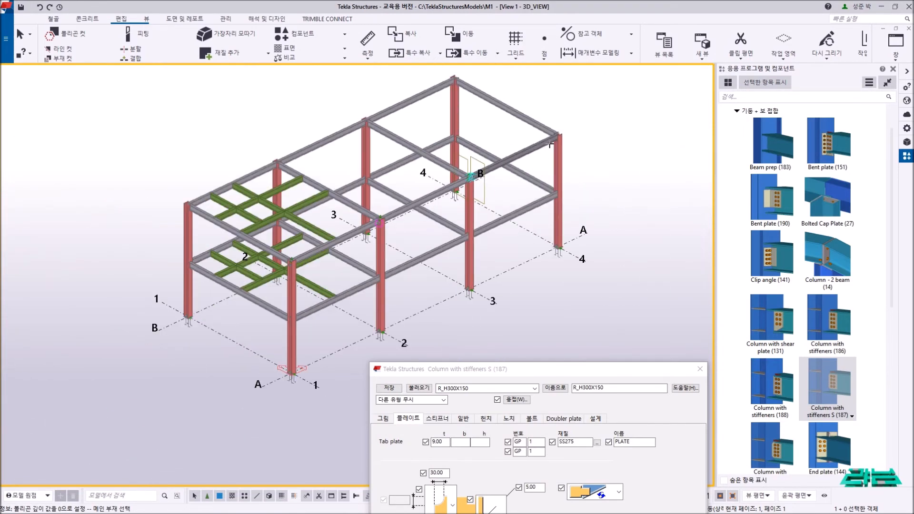
scroll(570, 168, "up", 4)
left_click(570, 169)
left_click(500, 136)
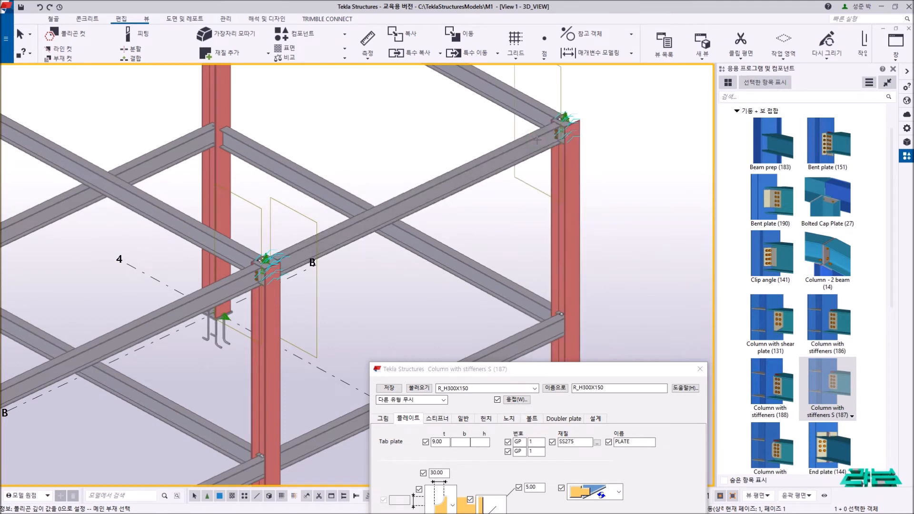
scroll(566, 128, "up", 4)
scroll(512, 150, "up", 3)
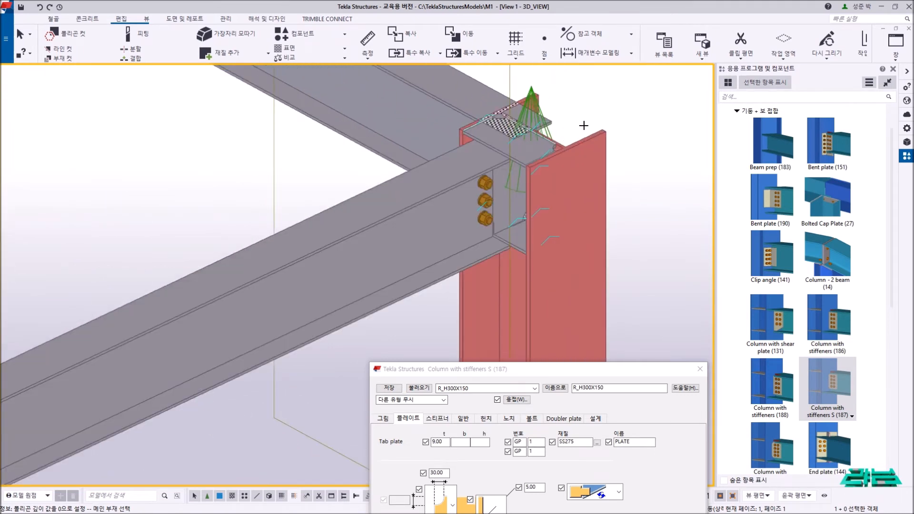
right_click(643, 119)
left_click(659, 124)
Set the upper and lower FS stiffener thicknesses to 9 and apply them to the grid 4 corner column connection.
left_click_drag(600, 370, 823, 85)
left_click(663, 133)
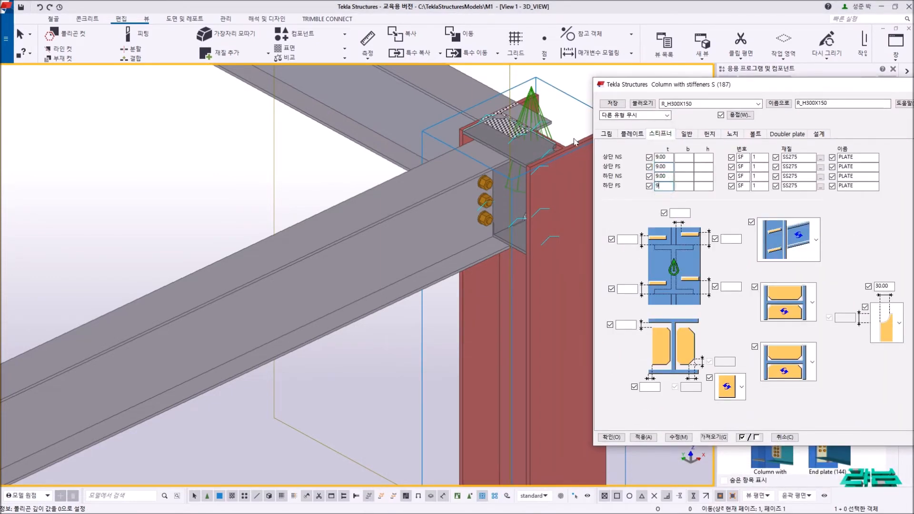
type("9")
left_click(541, 104)
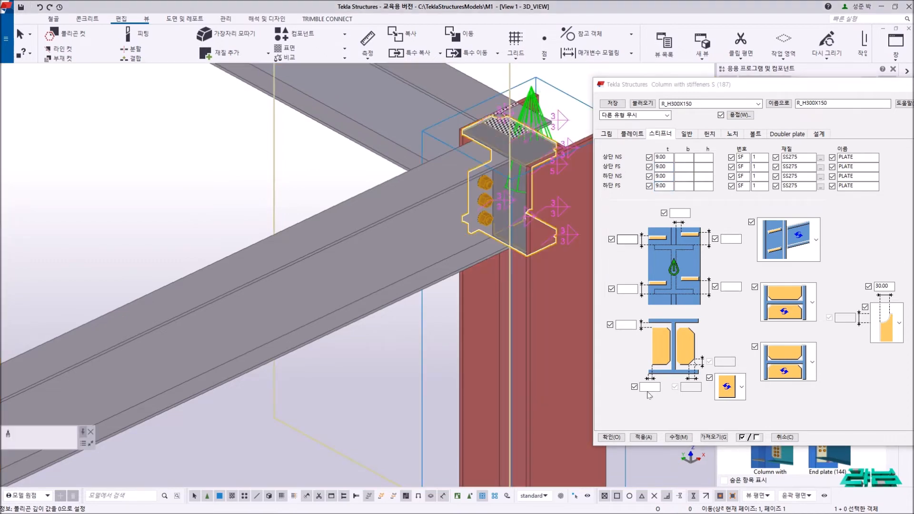
left_click(679, 437)
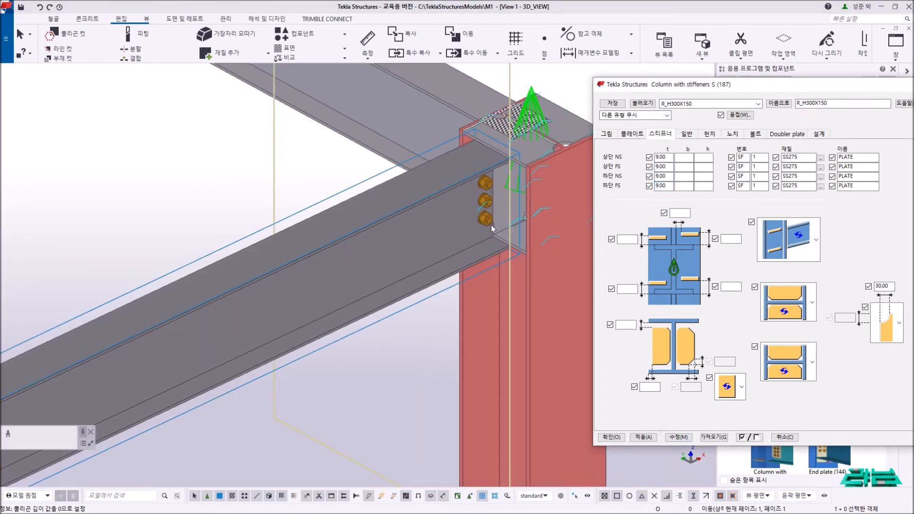
Redraw the view and examine the stiffener plates at the top of the grid 4 corner column.
scroll(490, 225, "up", 2)
scroll(417, 259, "down", 3)
right_click(469, 174)
left_click(508, 236)
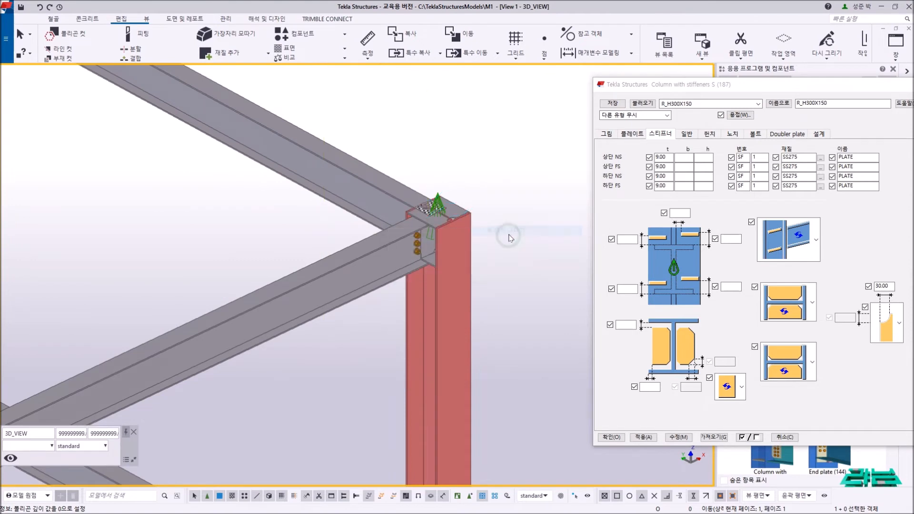
scroll(511, 236, "down", 3)
scroll(485, 259, "up", 8)
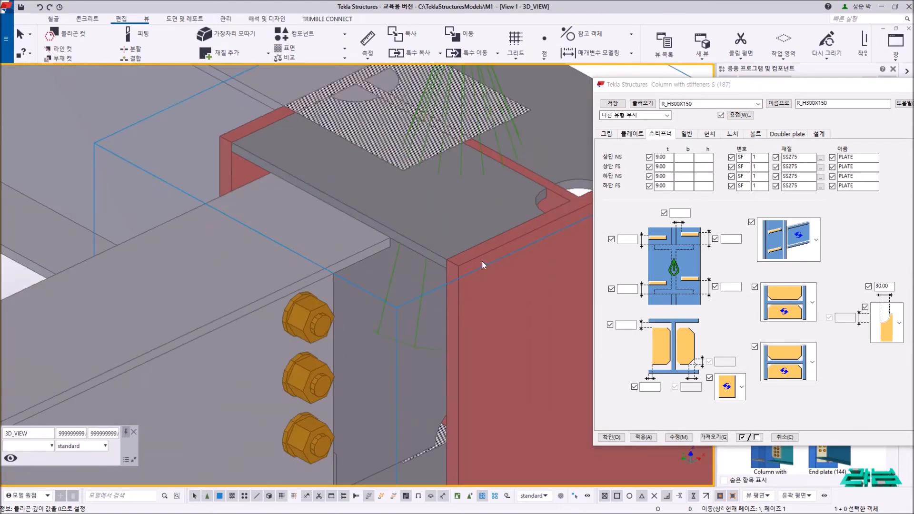
left_click_drag(455, 256, 474, 240)
scroll(455, 258, "down", 8)
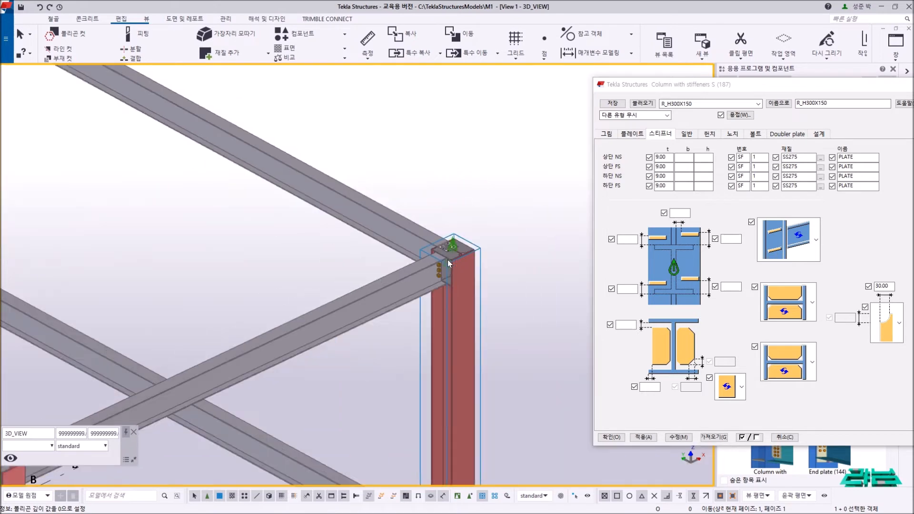
Connect the upper grid B girder to the grid 1 corner column with Column with stiffeners S (187), and end the command.
scroll(394, 208, "down", 2)
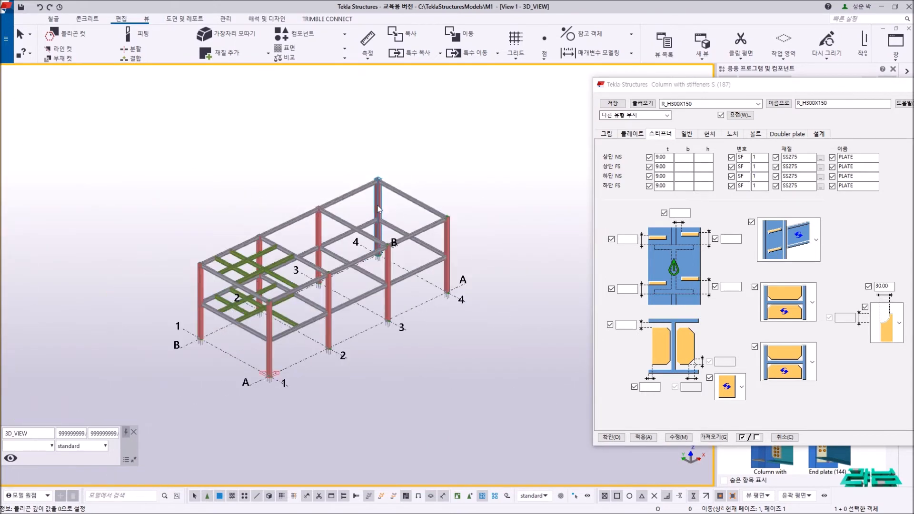
scroll(230, 255, "up", 8)
middle_click_drag(230, 255, 94, 258, "ctrl")
middle_click_drag(231, 277, 220, 240)
left_click_drag(819, 93, 633, 393)
left_click(266, 281)
left_click(285, 214)
scroll(281, 229, "up", 3)
scroll(262, 217, "up", 3)
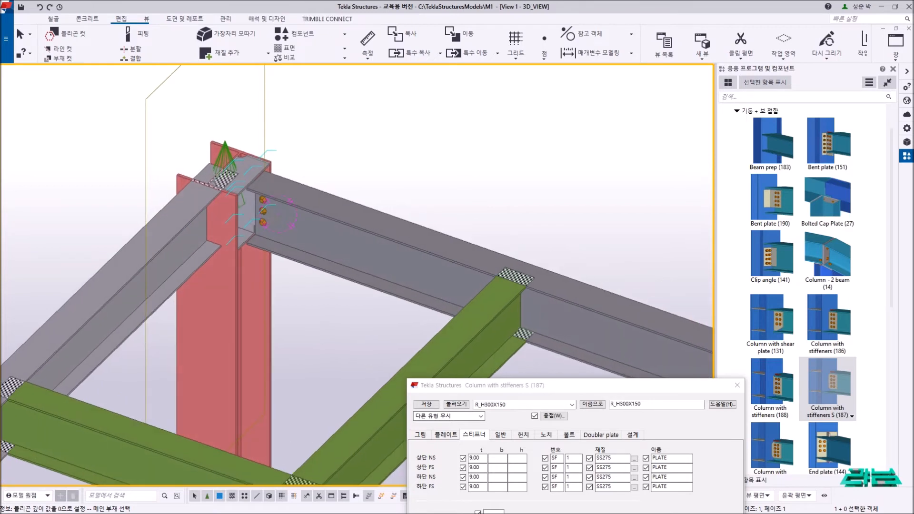
scroll(269, 198, "down", 5)
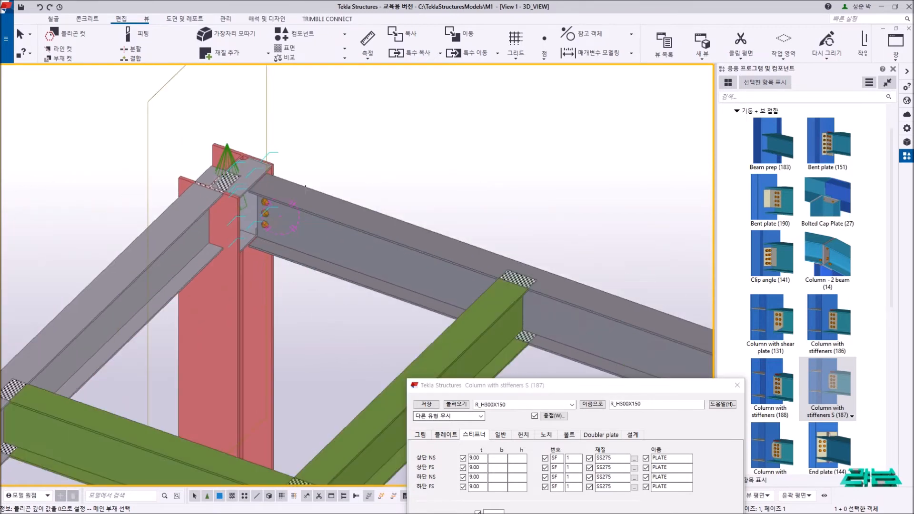
middle_click_drag(307, 188, 224, 196, "ctrl")
right_click(381, 154)
left_click(408, 164)
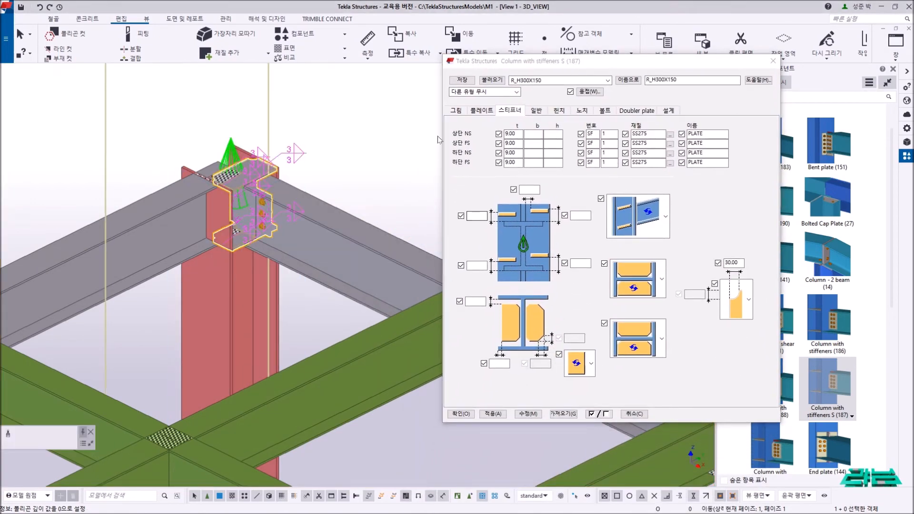
Switch the tab plate to a single plate on the opposite web side, modify the grid 1-B corner connection, and redraw the view.
left_click(473, 113)
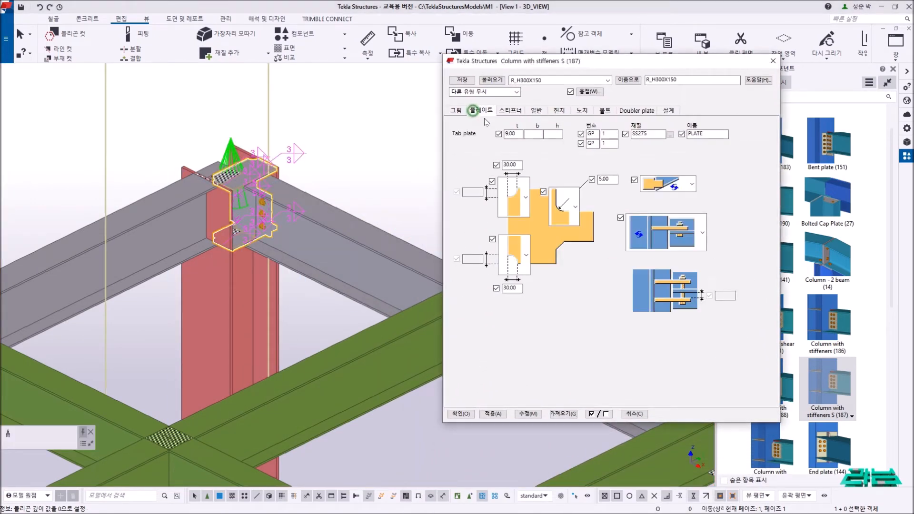
left_click(671, 238)
left_click(678, 444)
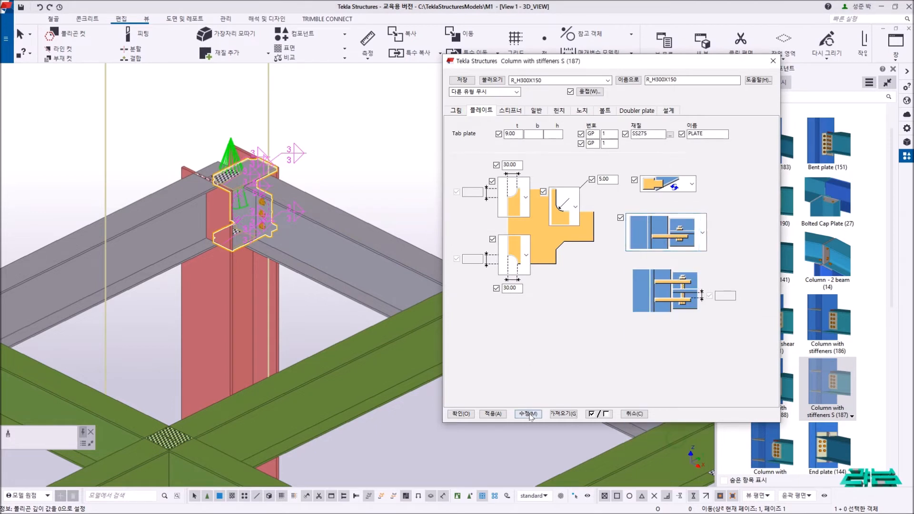
left_click(520, 413)
left_click(347, 139)
right_click(361, 128)
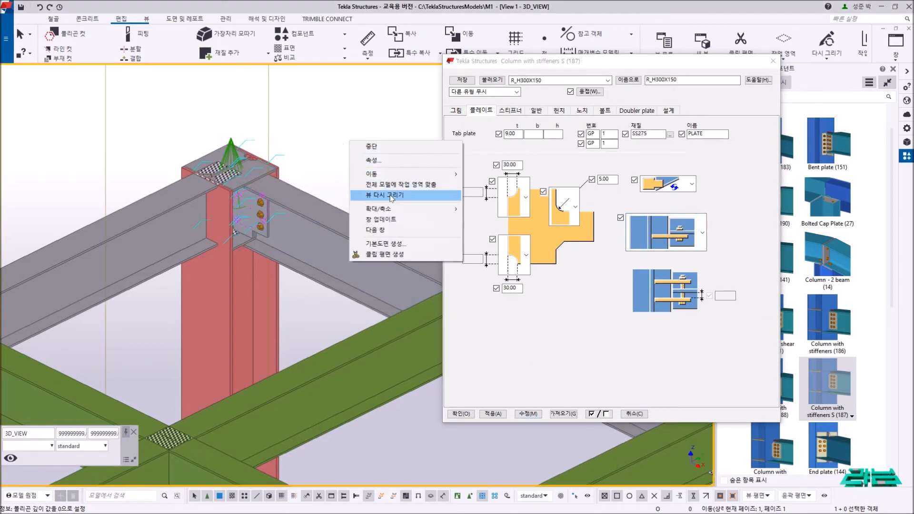
left_click(389, 194)
scroll(262, 218, "up", 2)
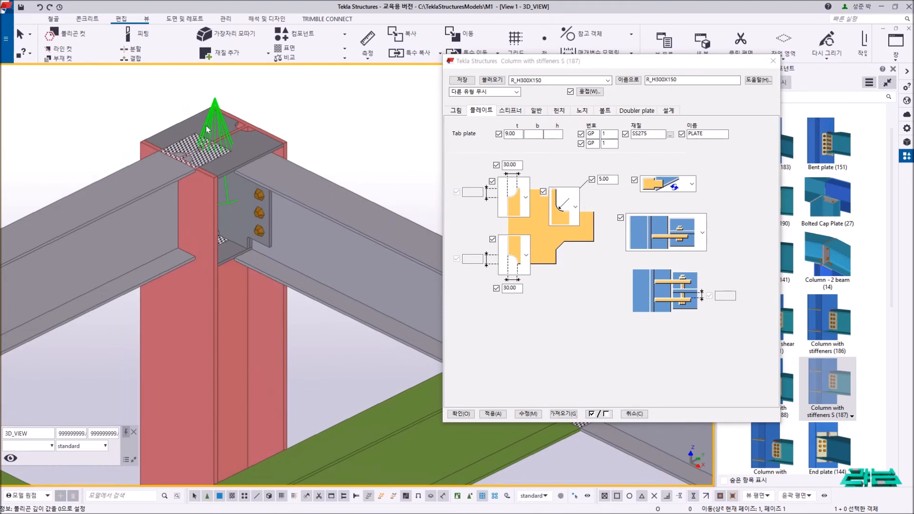
scroll(215, 148, "down", 2)
Apply the current component settings and connect the upper grid B girder to the grid 4 corner column.
left_click(493, 415)
middle_click_drag(309, 250, 55, 145)
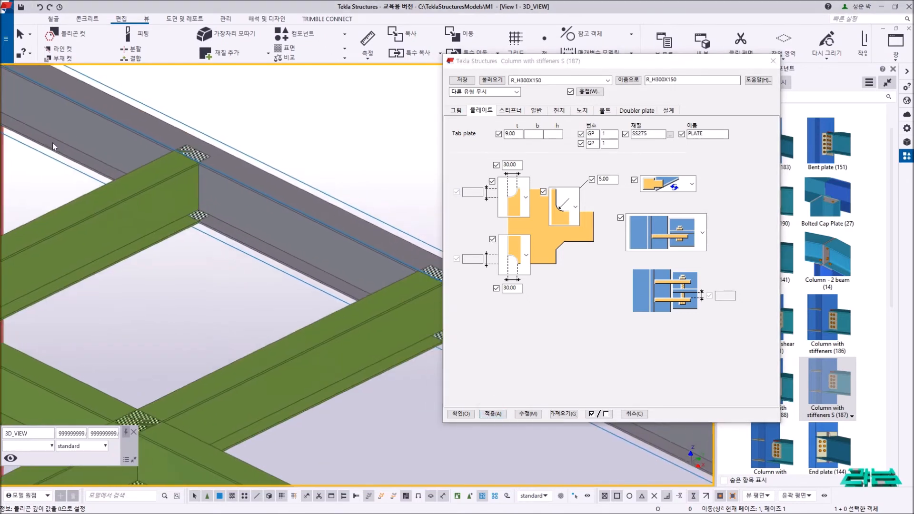
scroll(111, 189, "down", 8)
scroll(248, 238, "up", 6)
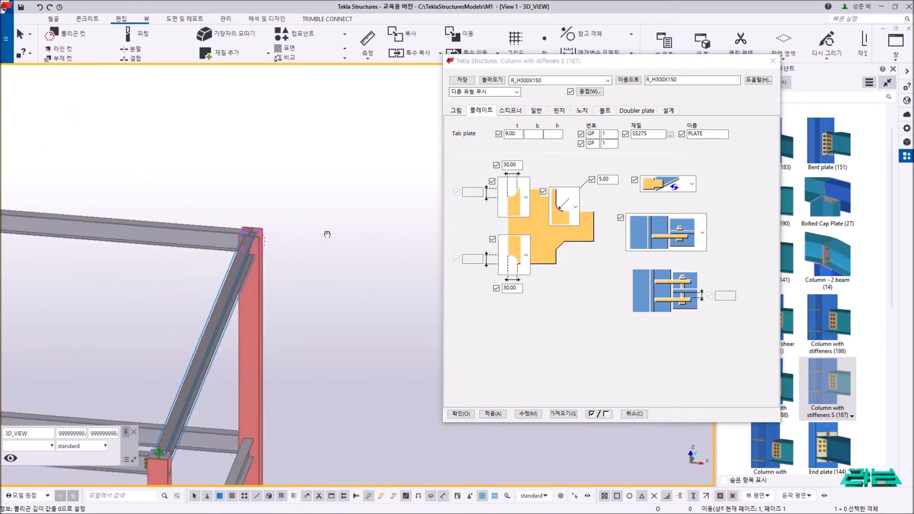
scroll(247, 267, "up", 3)
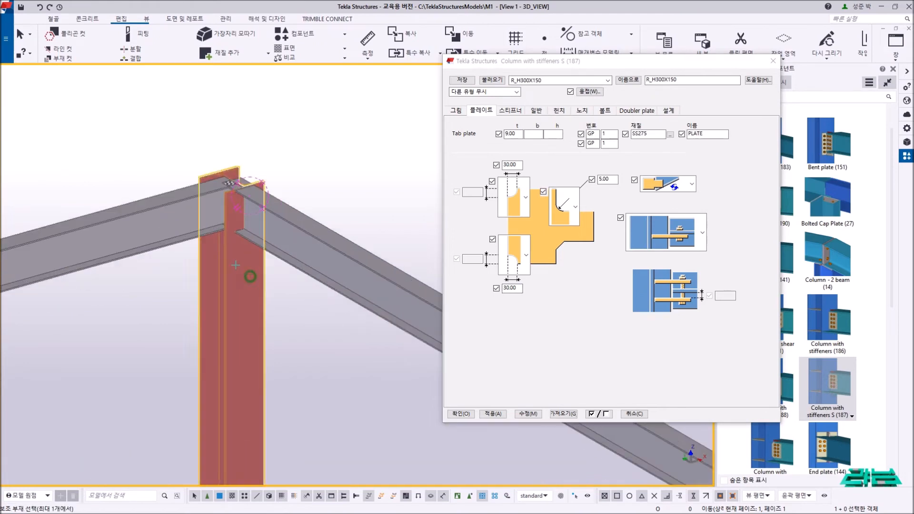
scroll(181, 214, "up", 3)
scroll(209, 231, "down", 5)
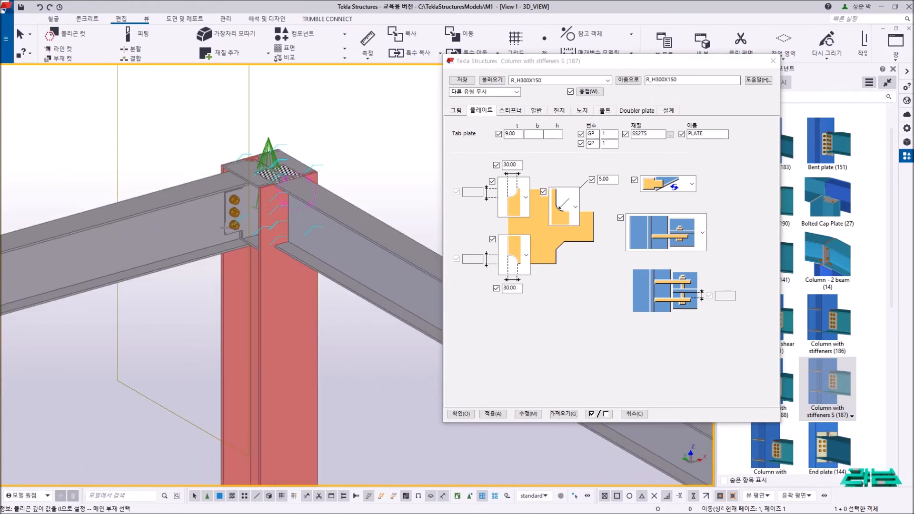
middle_click_drag(224, 250, 325, 163, "ctrl")
Clear the upper and lower FS stiffener thicknesses, apply, and connect the upper grid B girder from grid 4 to the grid 3 column.
left_click(507, 110)
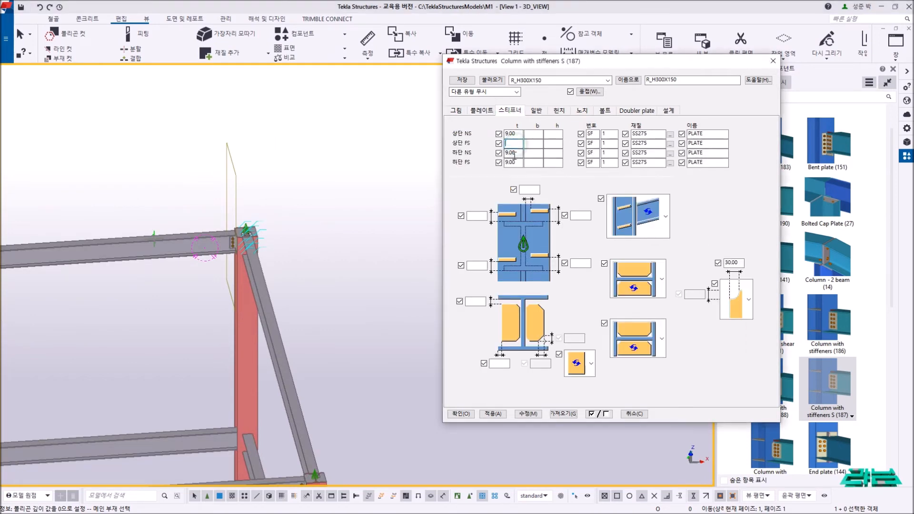
left_click(493, 413)
scroll(323, 306, "down", 5)
scroll(231, 281, "up", 6)
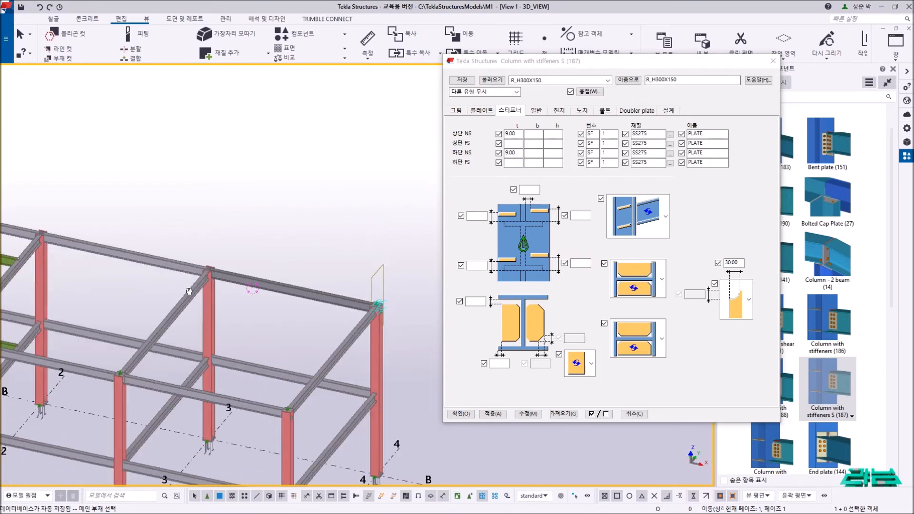
left_click(188, 290)
scroll(183, 305, "up", 5)
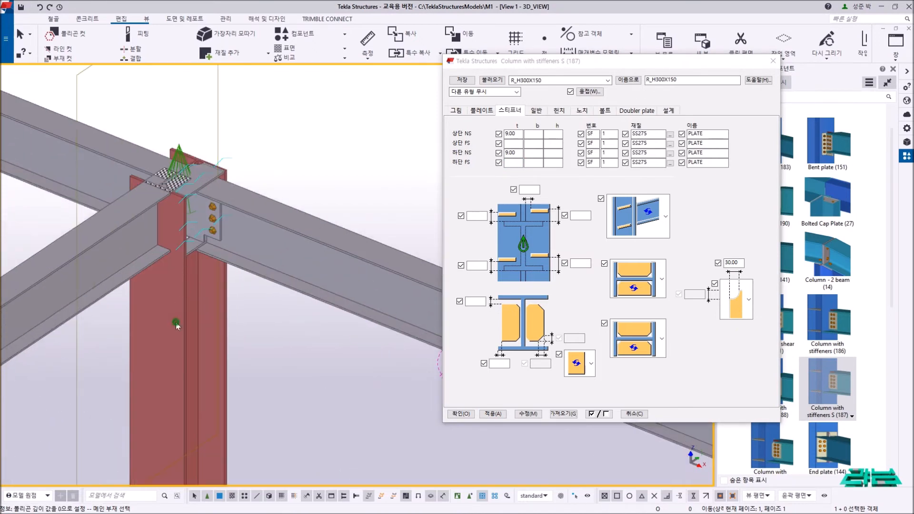
Connect the upper grid B girder on the grid 2 side to the grid 3 column with the same settings.
left_click(89, 166)
scroll(89, 167, "down", 2)
middle_click_drag(95, 172, 140, 181, "ctrl")
scroll(144, 180, "up", 5)
scroll(145, 181, "down", 6)
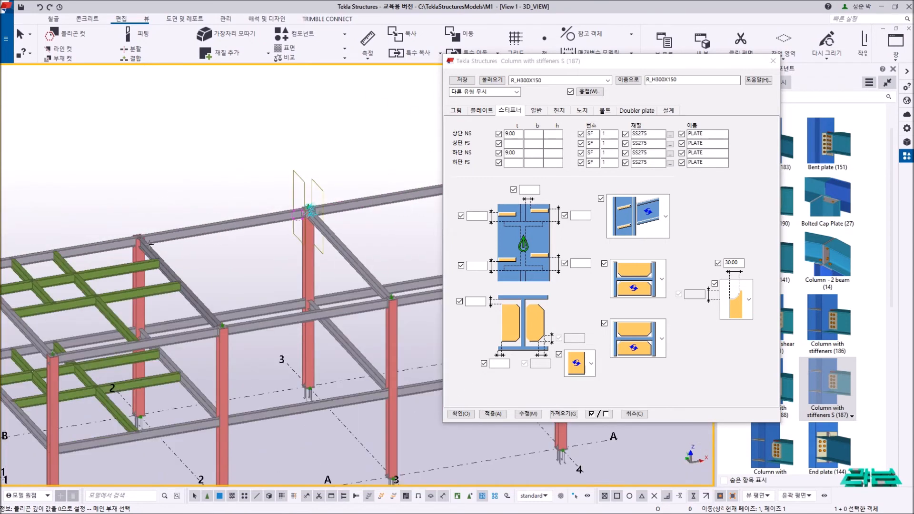
Connect the upper grid B girders on both sides of the grid 2 column, end the command, and close the component settings.
middle_click_drag(36, 180, 46, 254)
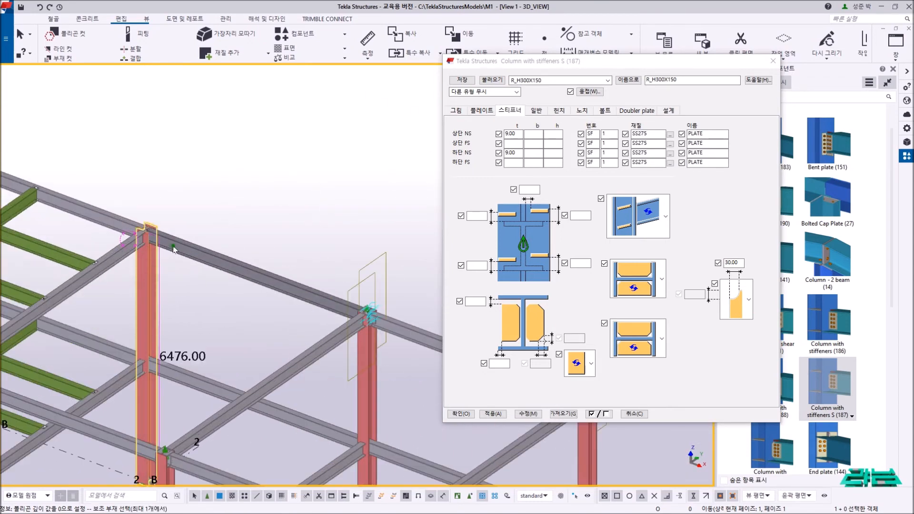
scroll(160, 244, "up", 5)
scroll(160, 245, "up", 2)
right_click(210, 174)
left_click(231, 182)
right_click(235, 139)
left_click(285, 195)
middle_click_drag(155, 229, 276, 217, "ctrl")
right_click(229, 143)
left_click(246, 148)
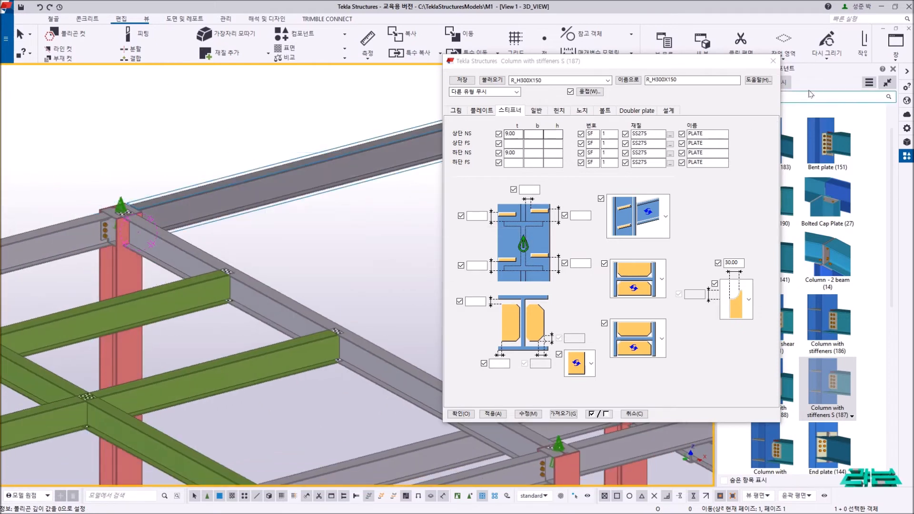
left_click(773, 61)
Redraw the view and examine the upper girder joint at the grid 1-B corner column.
scroll(420, 232, "down", 5)
scroll(291, 204, "up", 1)
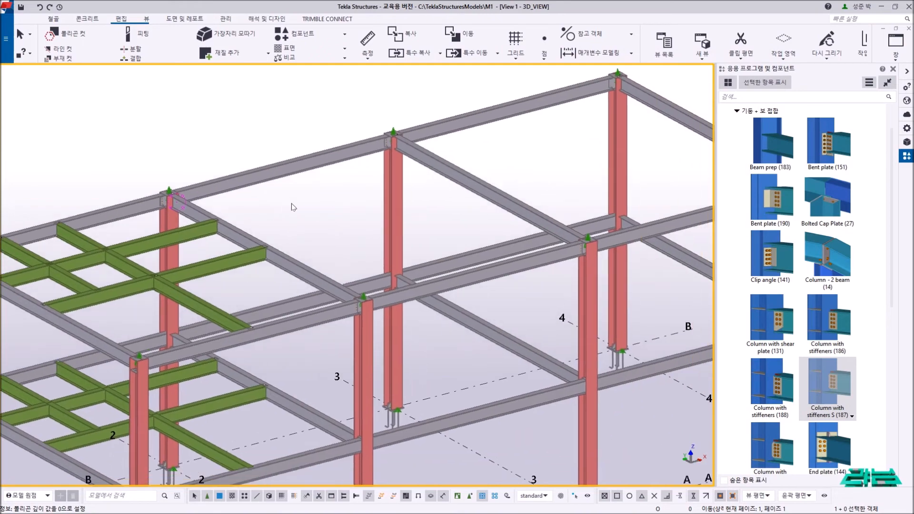
scroll(102, 257, "up", 6)
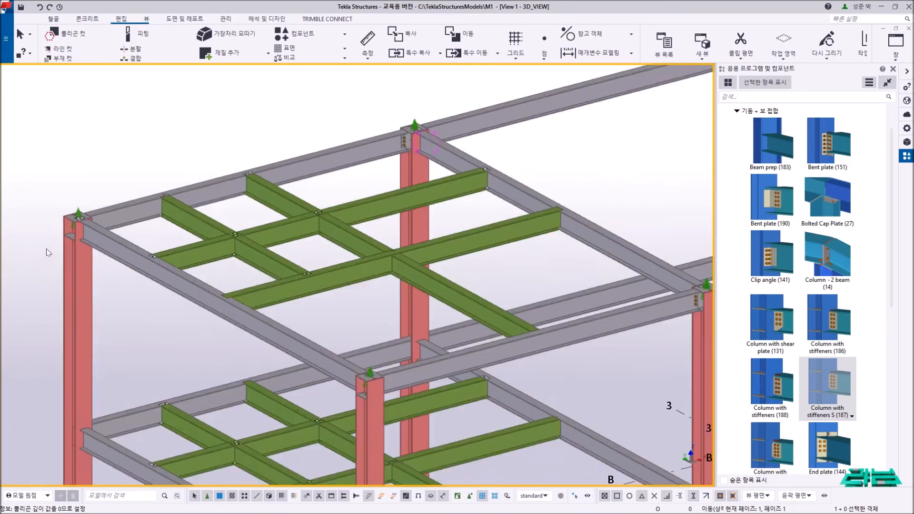
right_click(165, 308)
left_click(173, 348)
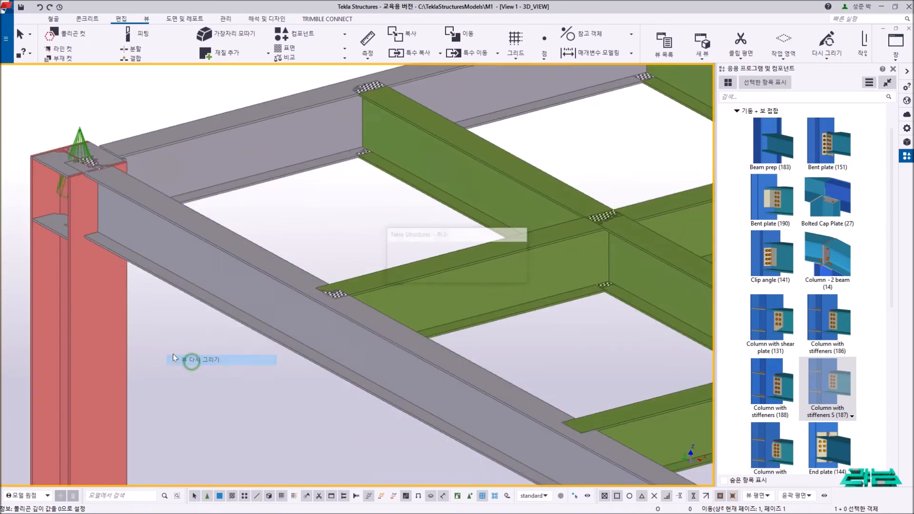
left_click(97, 247)
mouse_move(96, 247)
middle_mouse_down("ctrl")
mouse_move(126, 232)
mouse_move(170, 335)
middle_mouse_up("ctrl")
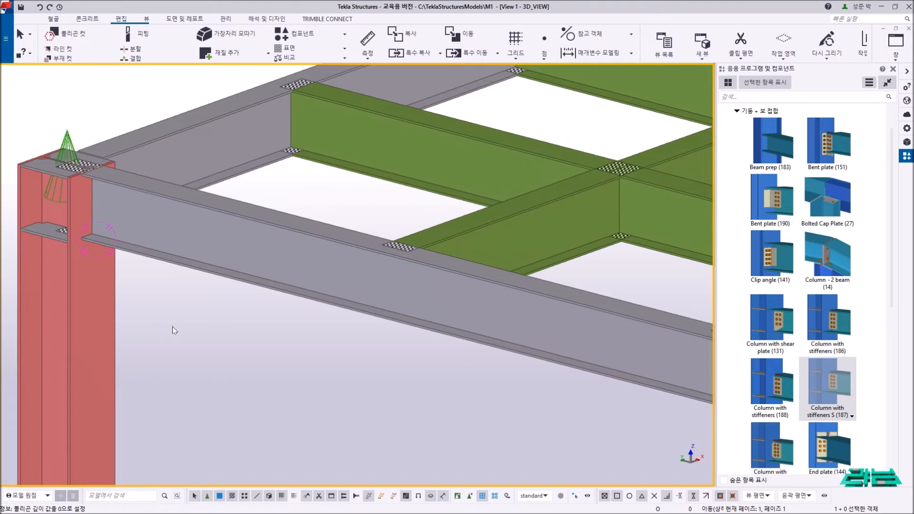
scroll(123, 255, "down", 3)
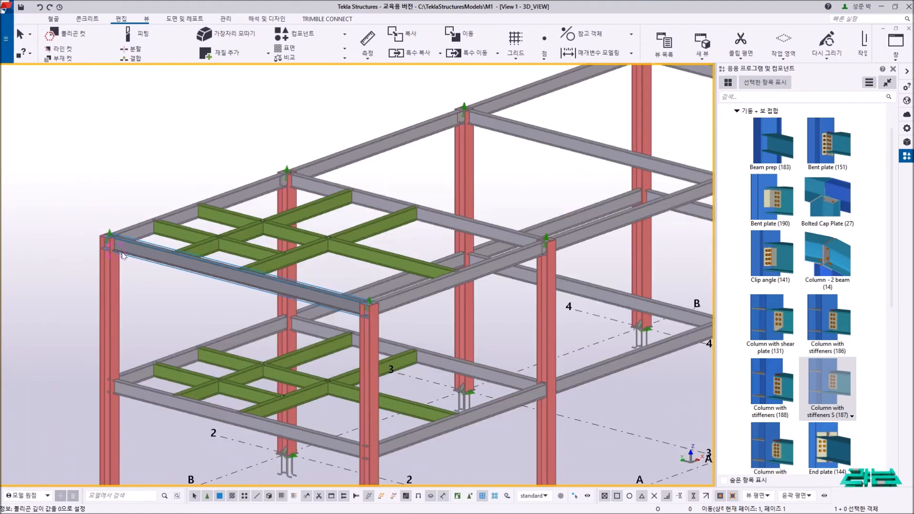
scroll(288, 260, "up", 3)
scroll(287, 259, "down", 3)
right_click(239, 145)
key("Escape")
scroll(189, 247, "up", 8)
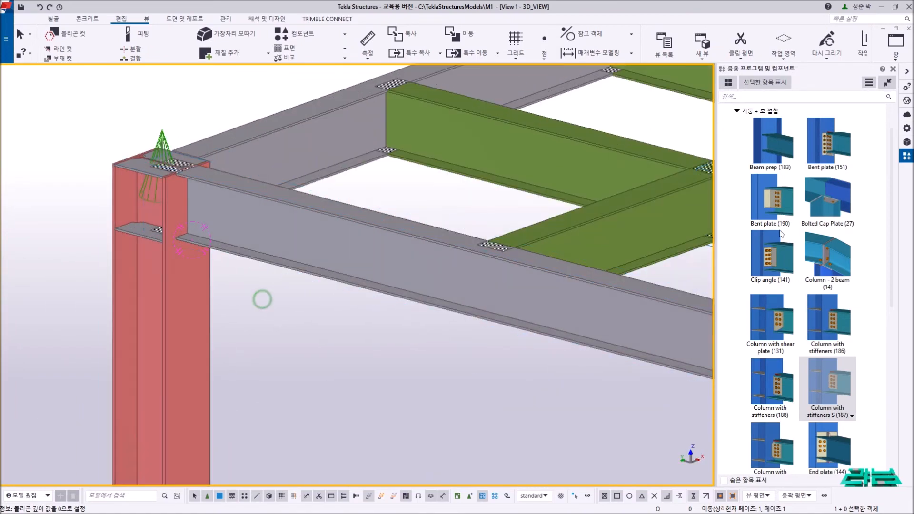
Open the grid 1-B corner connection's properties, keep all four stiffener thicknesses at 9, and set stiffener creation to none.
double_click(167, 150)
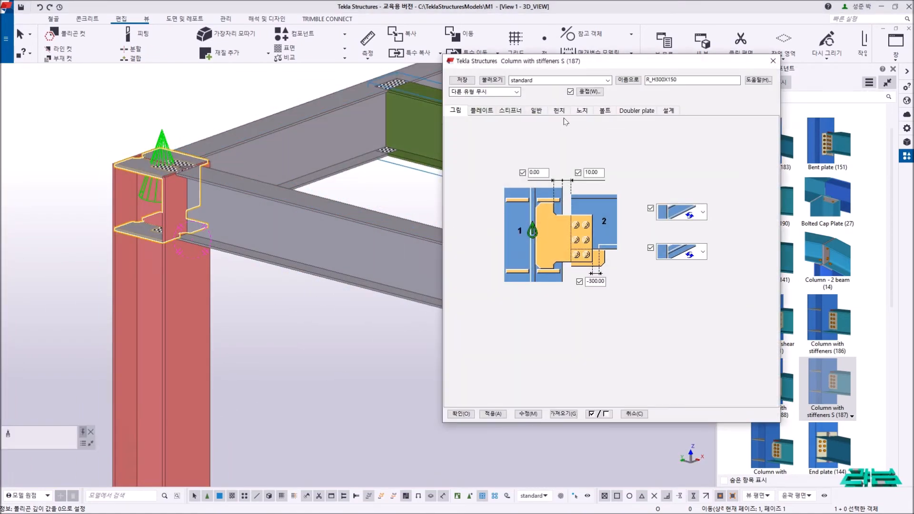
middle_click_drag(414, 156, 293, 161)
left_click_drag(571, 63, 637, 77)
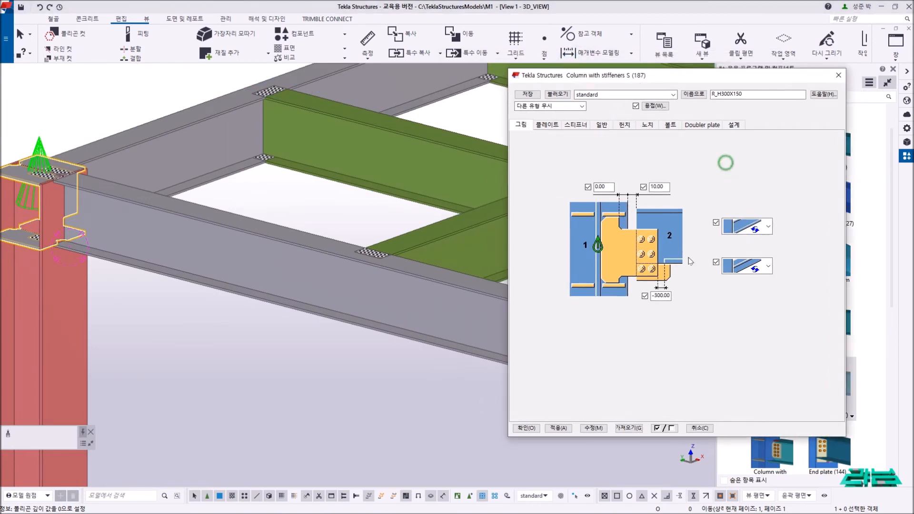
left_click(548, 127)
left_click(582, 127)
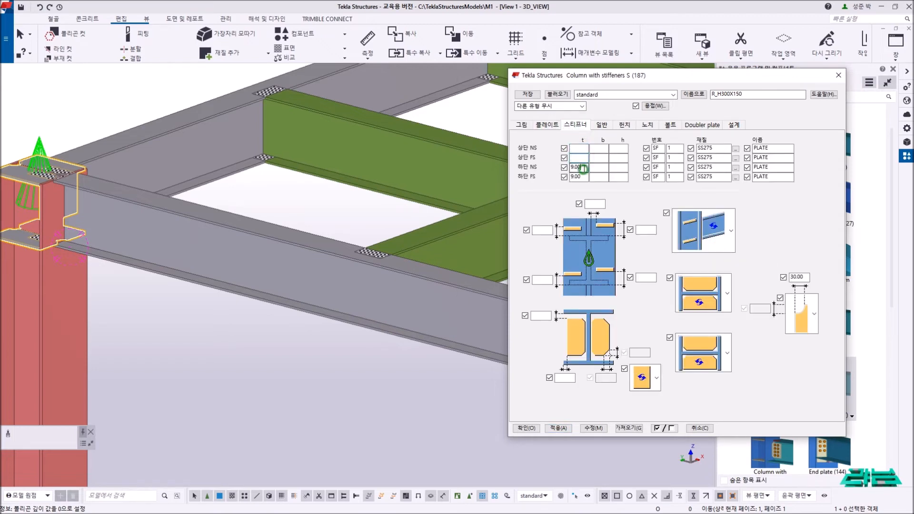
left_click(701, 280)
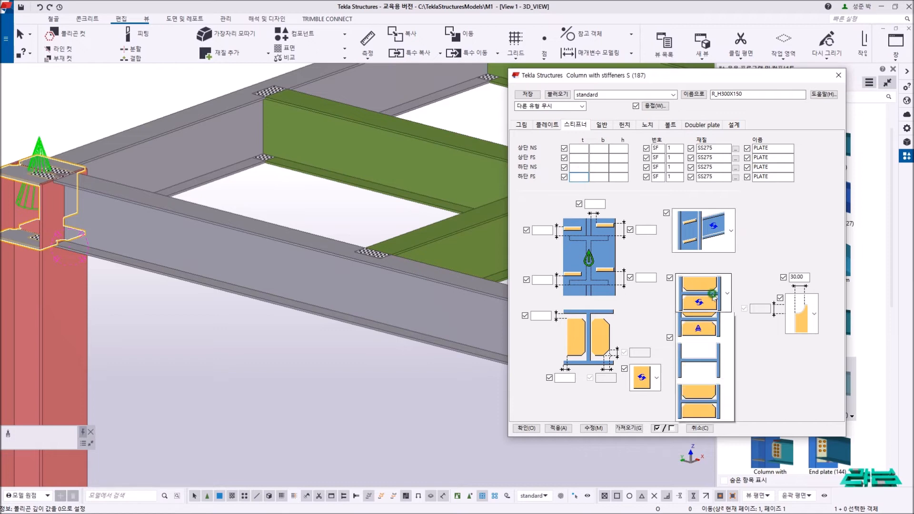
left_click(688, 426)
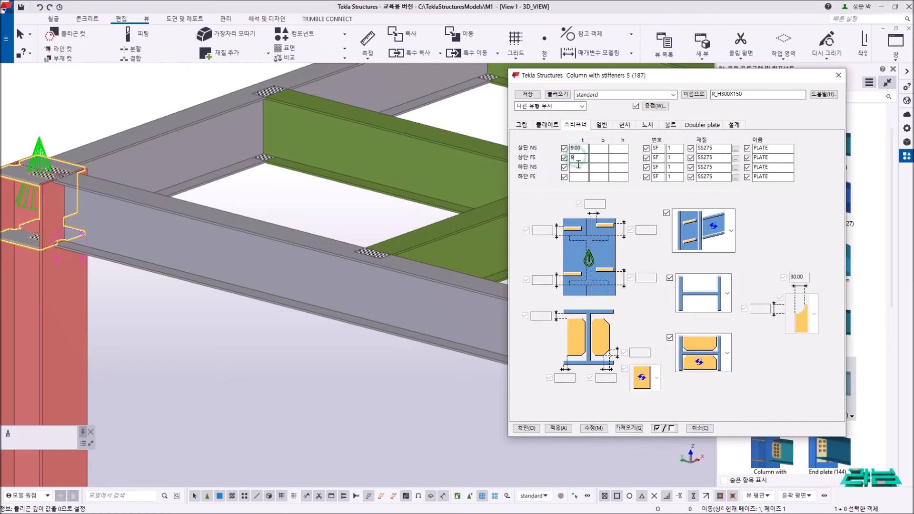
left_click(698, 288)
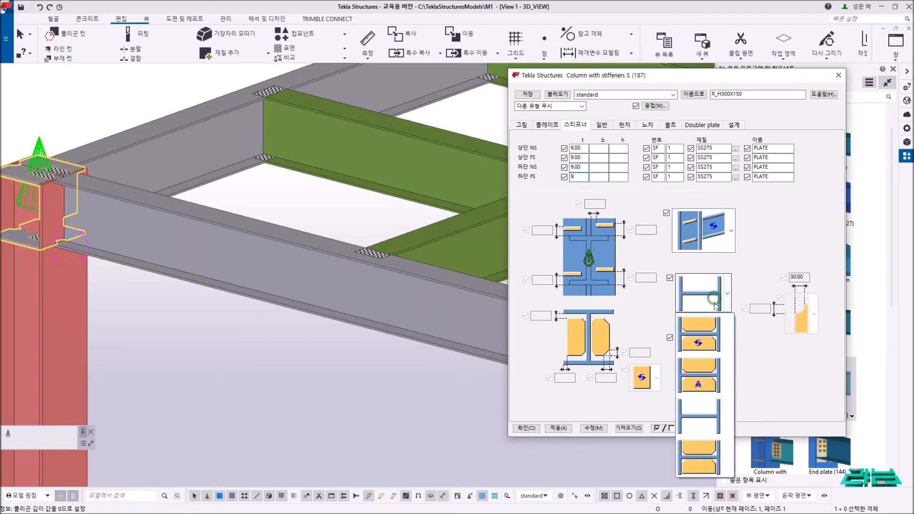
left_click(700, 424)
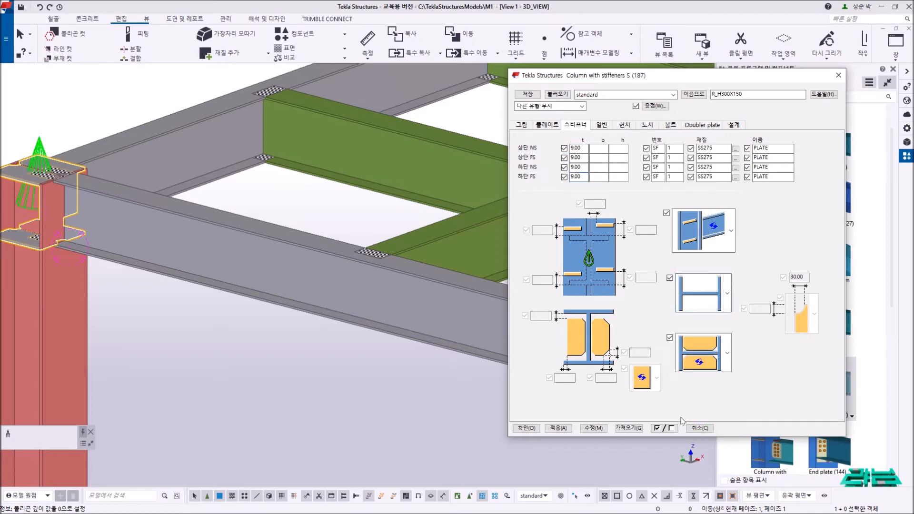
Connect the upper grid 1 girder to the grid B corner column without stiffeners, end the command, and redraw the view.
left_click_drag(609, 75, 478, 253)
middle_click_drag(197, 319, 295, 318)
scroll(194, 295, "up", 2)
left_click(193, 288)
left_click(238, 247)
middle_click(239, 247)
right_click(410, 146)
left_click(432, 152)
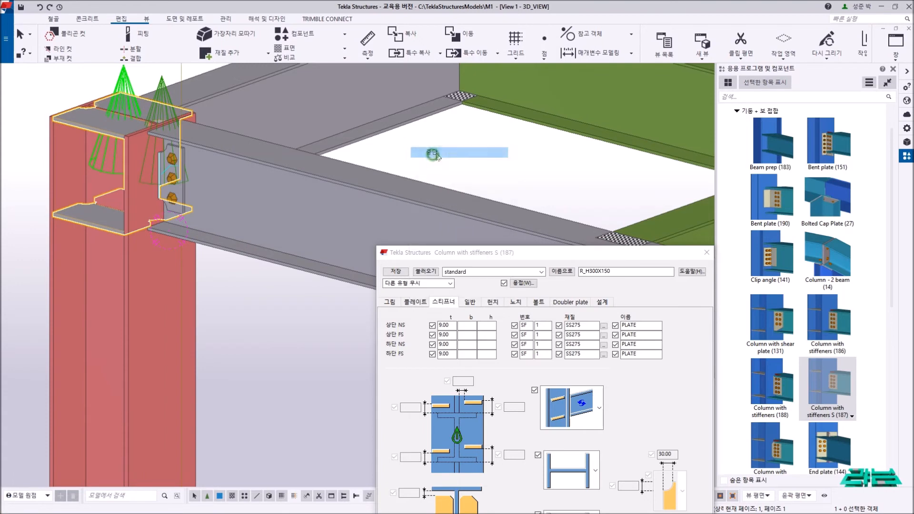
right_click(478, 145)
left_click(481, 193)
Set the tab plate's upper and lower corners to uncut on the grid 1-B girder connection and modify it.
scroll(179, 187, "up", 5)
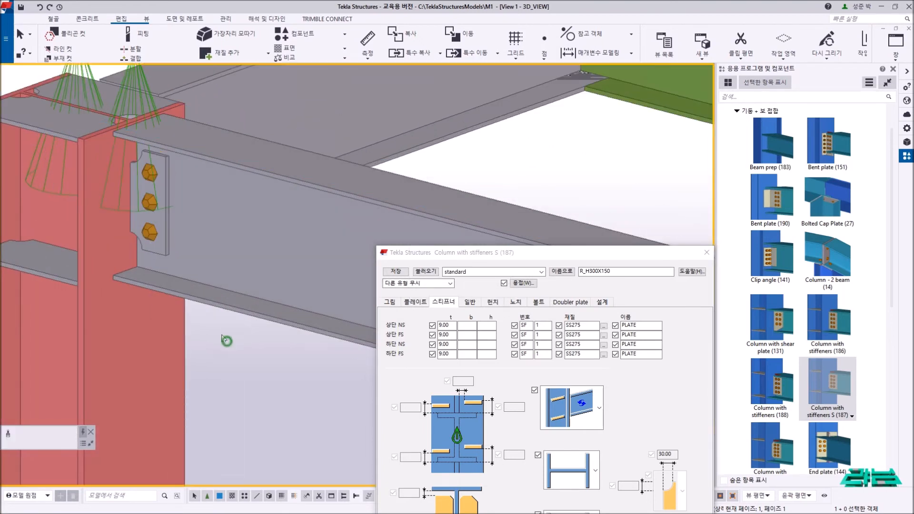
middle_click_drag(161, 213, 227, 212, "ctrl")
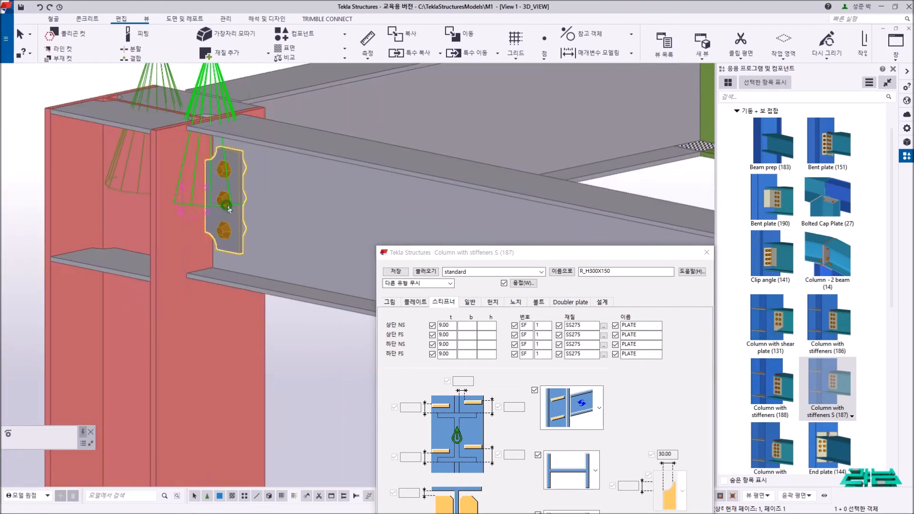
left_click_drag(479, 255, 419, 61)
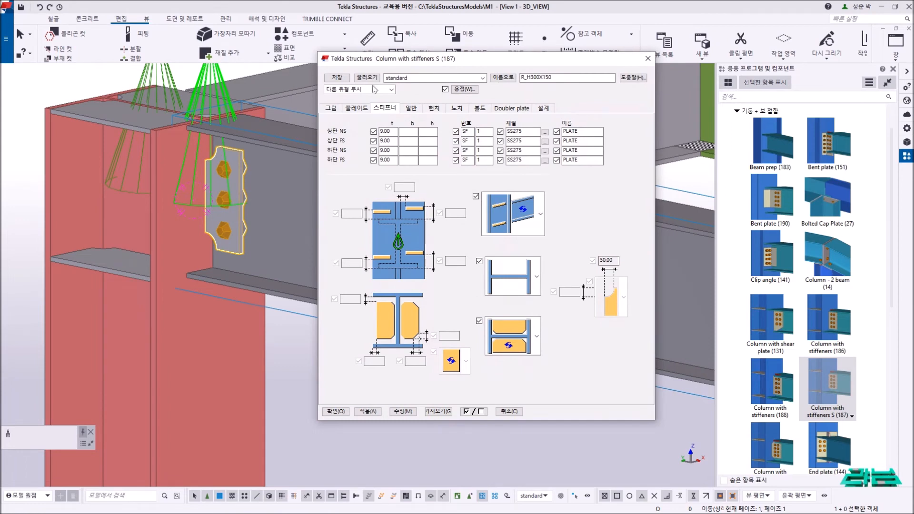
left_click(356, 108)
left_click(388, 202)
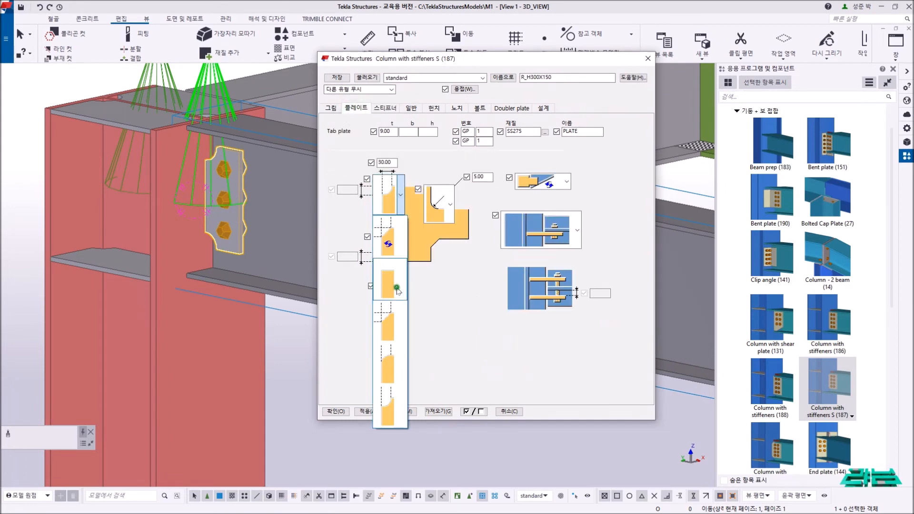
left_click(397, 290)
left_click(387, 261)
left_click(387, 336)
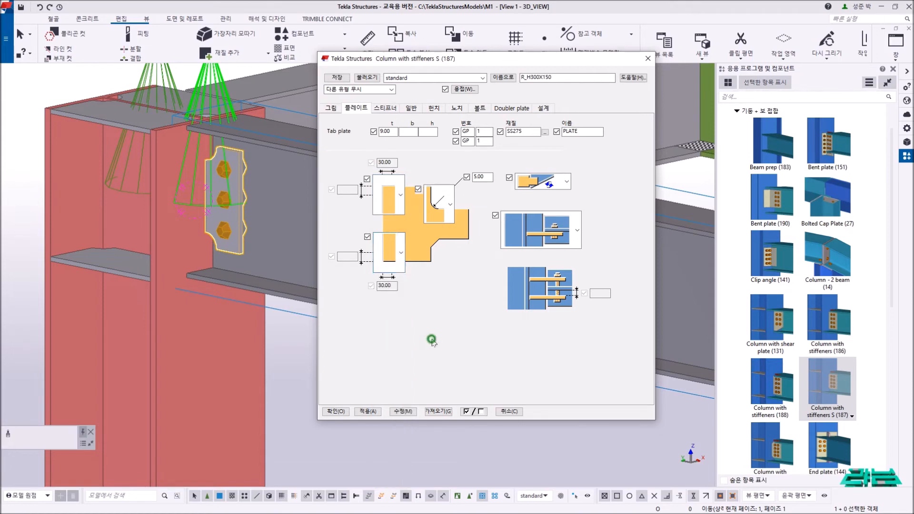
left_click(405, 412)
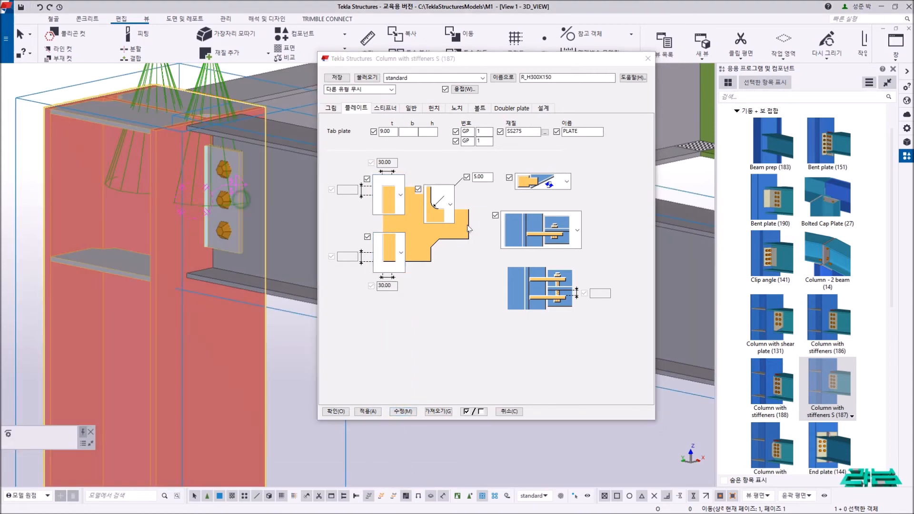
Try the default tab plate side option on the grid 1-B girder connection.
left_click(556, 244)
left_click(543, 272)
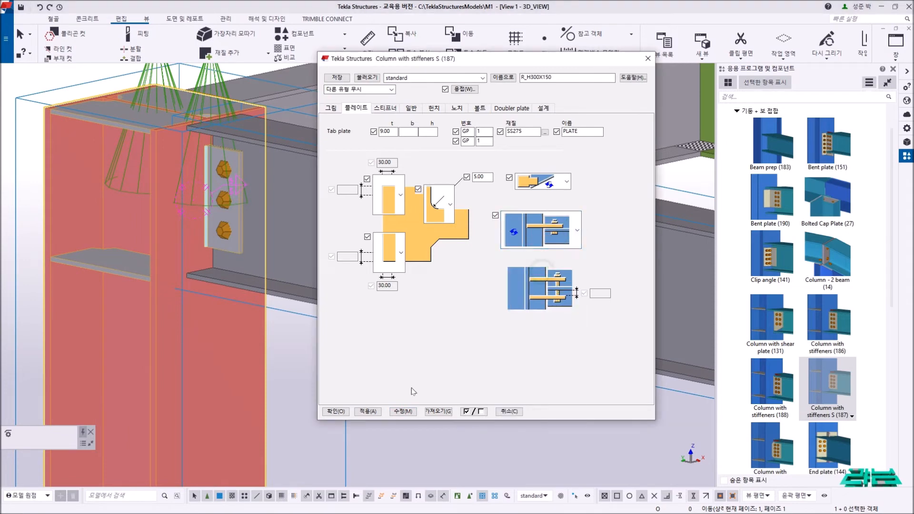
left_click(405, 412)
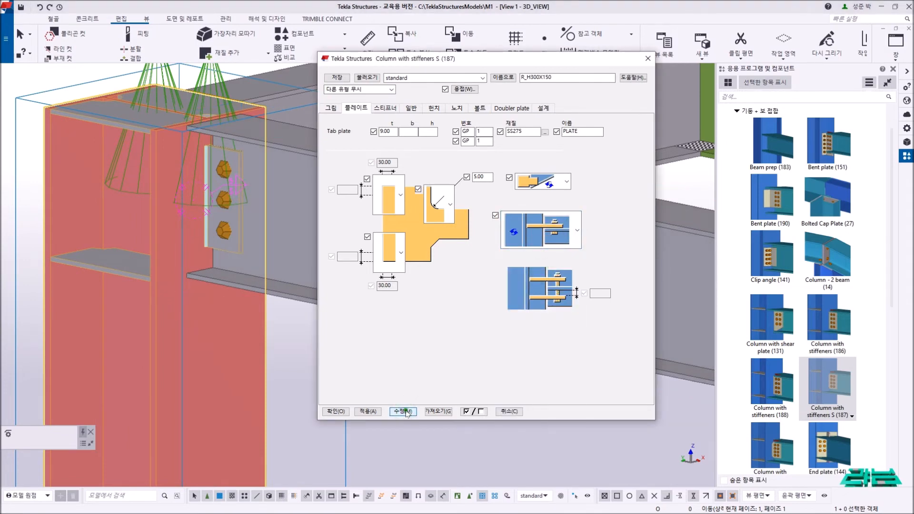
left_click(432, 452)
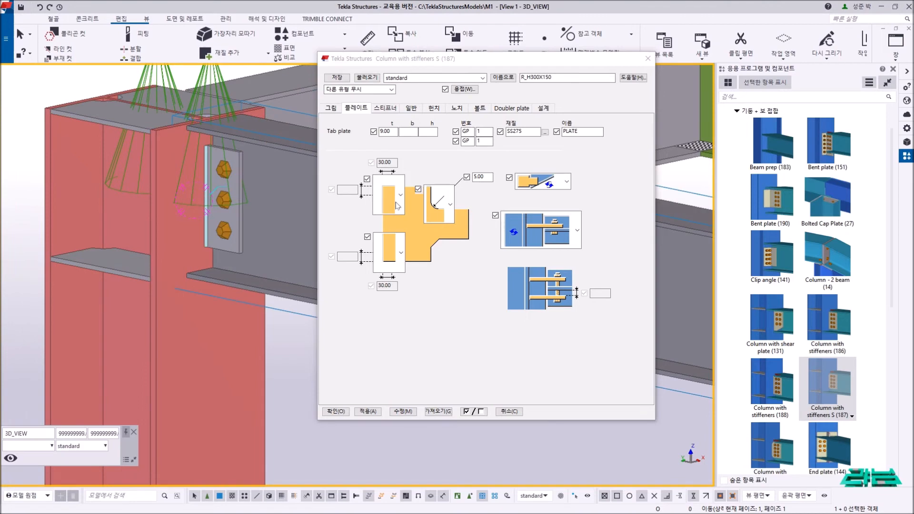
Set the grid 1-B connection to a single tab plate on the opposite side of the girder web and modify it.
left_click(541, 232)
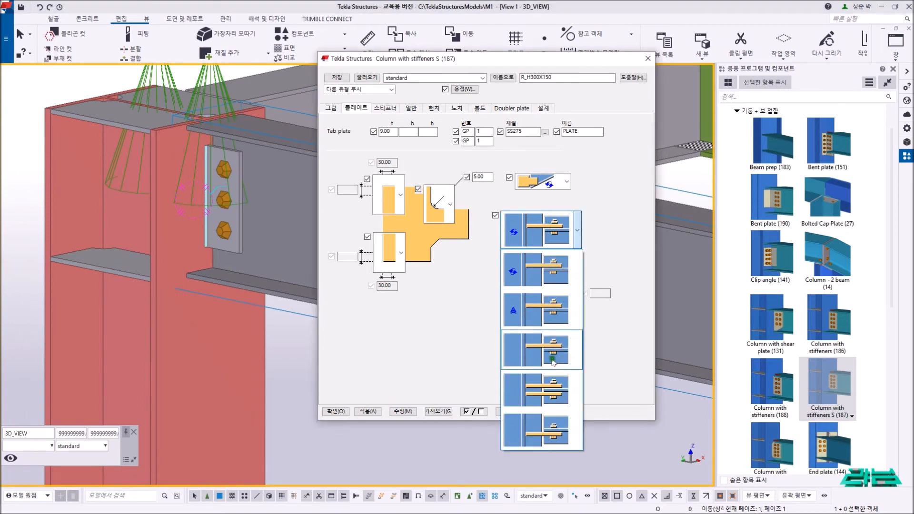
left_click(553, 361)
left_click(404, 412)
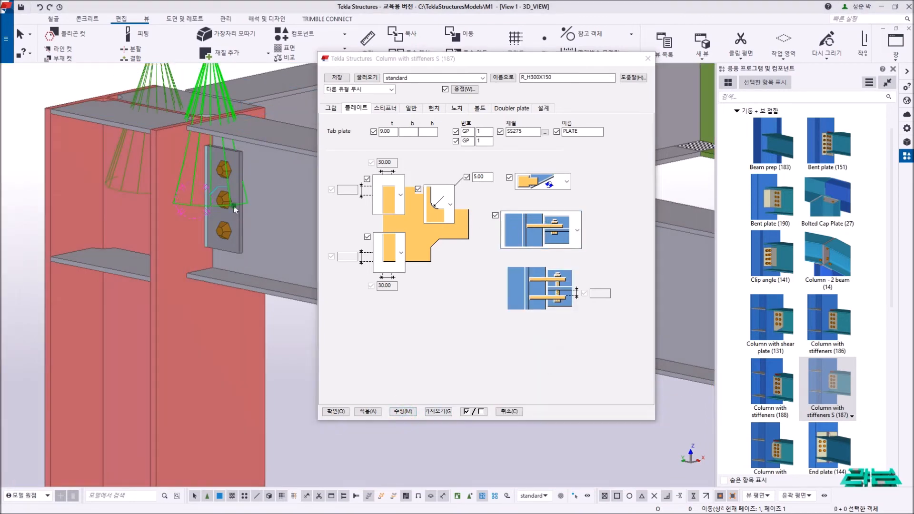
left_click(402, 413)
left_click(430, 447)
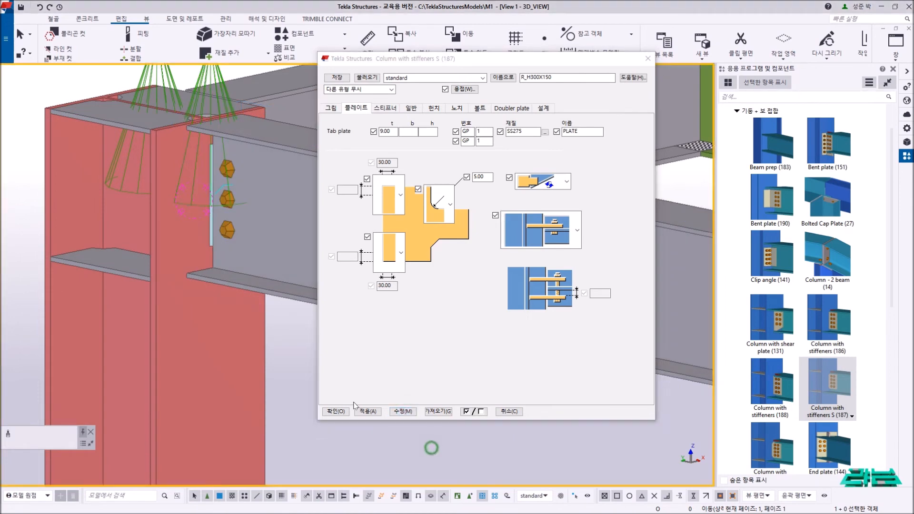
Review the revised grid 1-B joint and apply the current component settings for new connections.
middle_click_drag(247, 169, 252, 220, "ctrl")
right_click(277, 336)
scroll(254, 248, "down", 8)
left_click(196, 270)
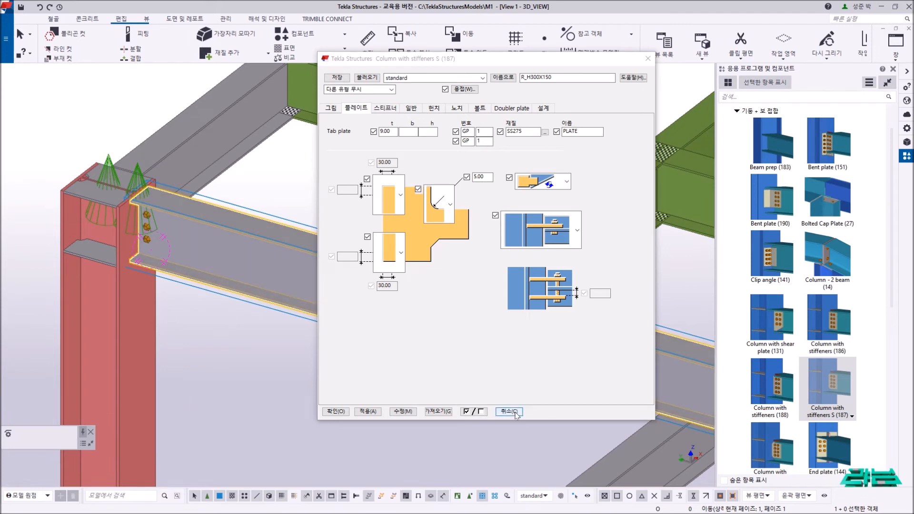
left_click(368, 412)
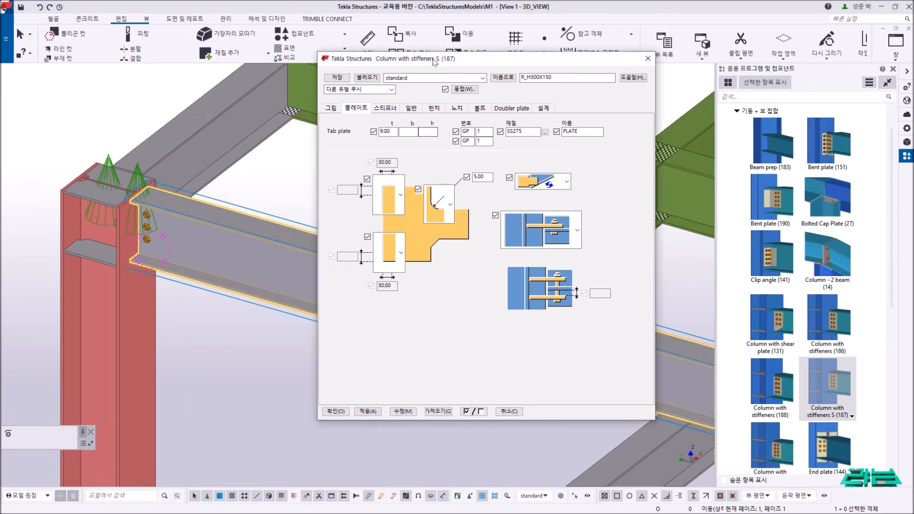
Move the component settings clear of the frame and connect the upper grid 1 girder to the grid A corner column.
left_click_drag(433, 59, 741, 270)
middle_click_drag(597, 258, 86, 99)
scroll(86, 99, "down", 4)
middle_click_drag(232, 173, 368, 179, "ctrl")
left_click_drag(877, 277, 628, 395)
scroll(326, 218, "up", 5)
left_click(325, 219)
left_click(278, 184)
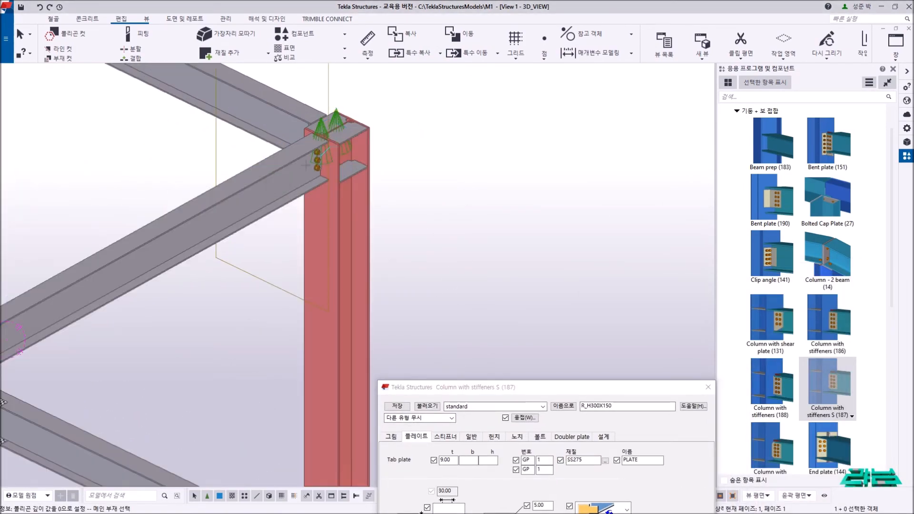
Connect the upper grid 2 girder to the grid A column.
scroll(311, 163, "up", 2)
scroll(325, 186, "down", 3)
scroll(324, 187, "down", 3)
scroll(236, 176, "up", 4)
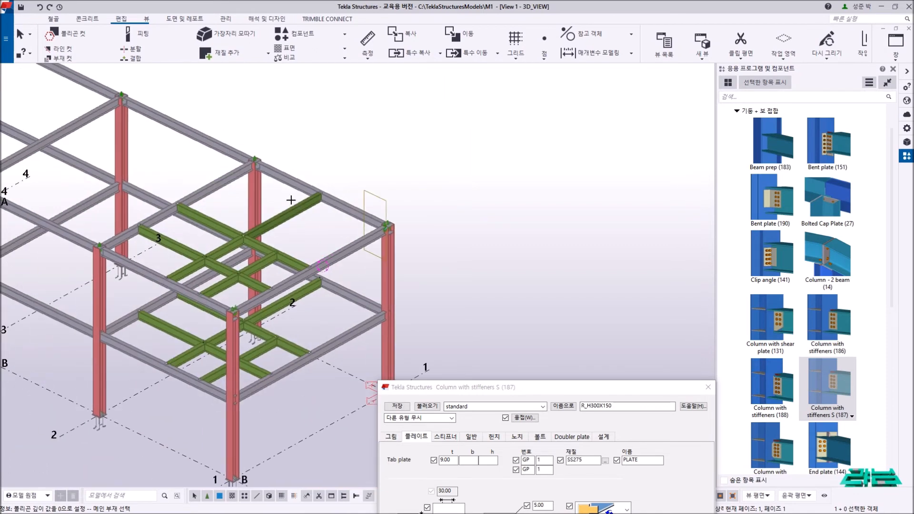
left_click(236, 176)
left_click(219, 156)
scroll(257, 143, "up", 2)
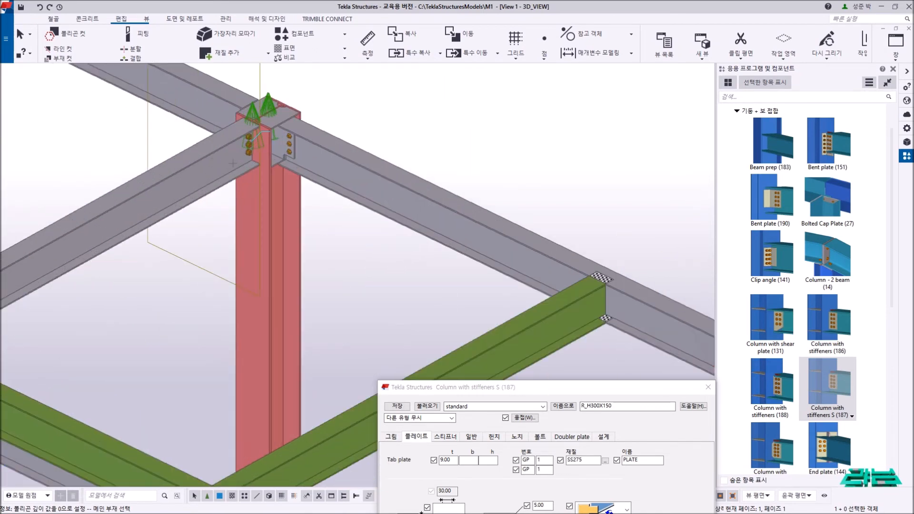
Connect the upper grid 2 girder to the grid B column.
scroll(304, 206, "down", 5)
scroll(377, 158, "up", 2)
scroll(377, 157, "down", 3)
scroll(228, 214, "up", 5)
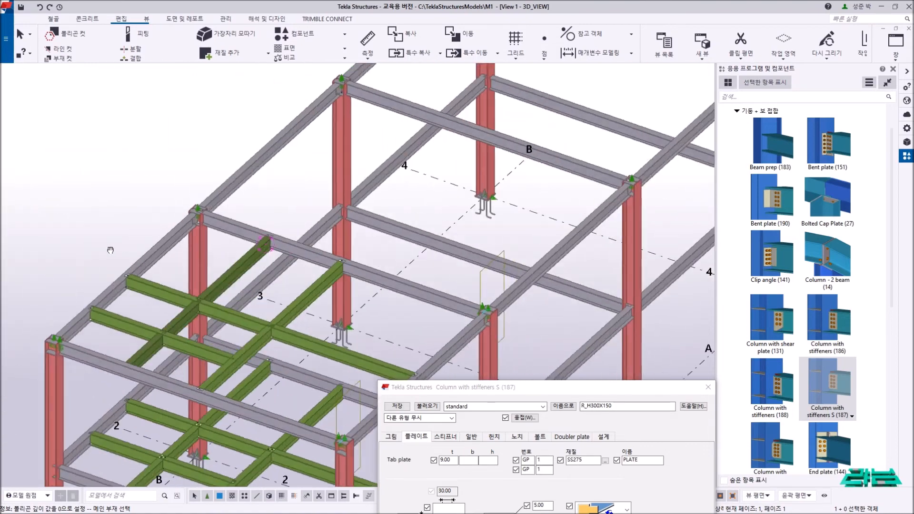
left_click(234, 242)
left_click(265, 216)
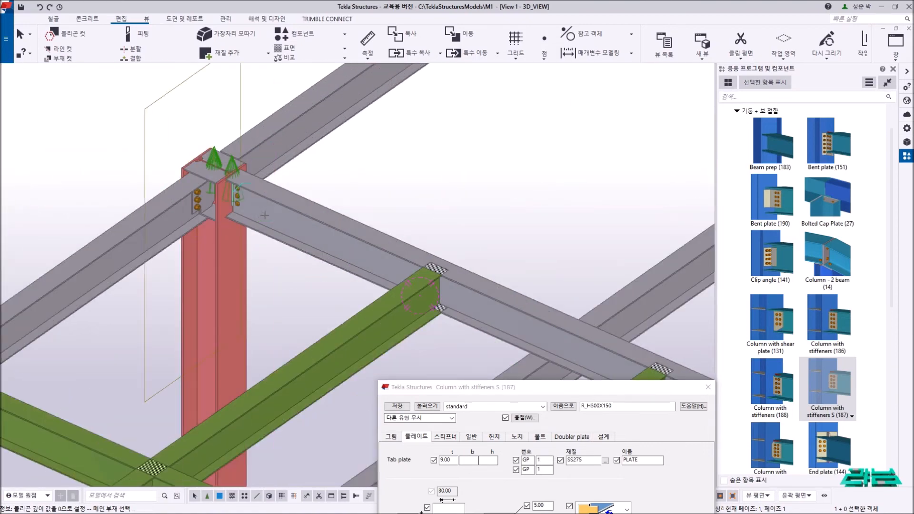
Connect the upper grid 3 girder to the grid B and grid A columns.
scroll(265, 215, "down", 5)
scroll(336, 162, "up", 4)
scroll(418, 181, "up", 4)
scroll(243, 164, "down", 4)
scroll(379, 230, "down", 4)
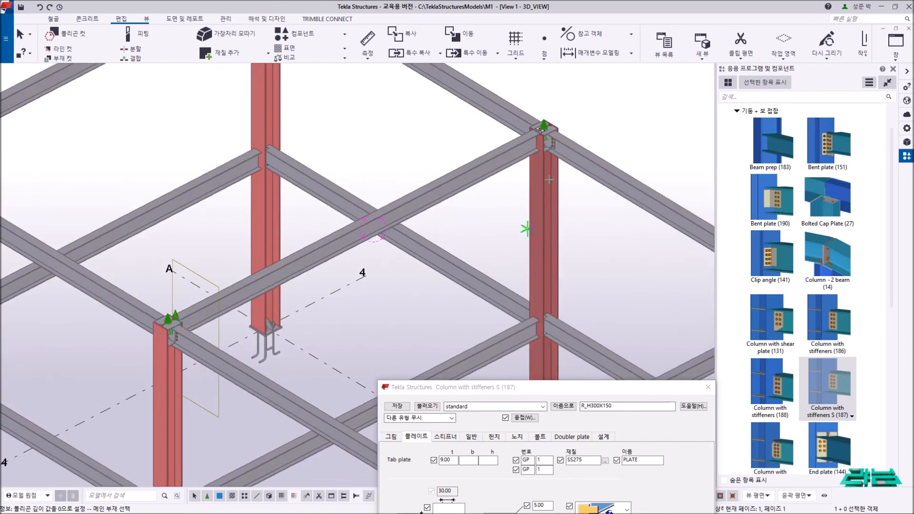
scroll(406, 177, "up", 5)
scroll(406, 177, "down", 4)
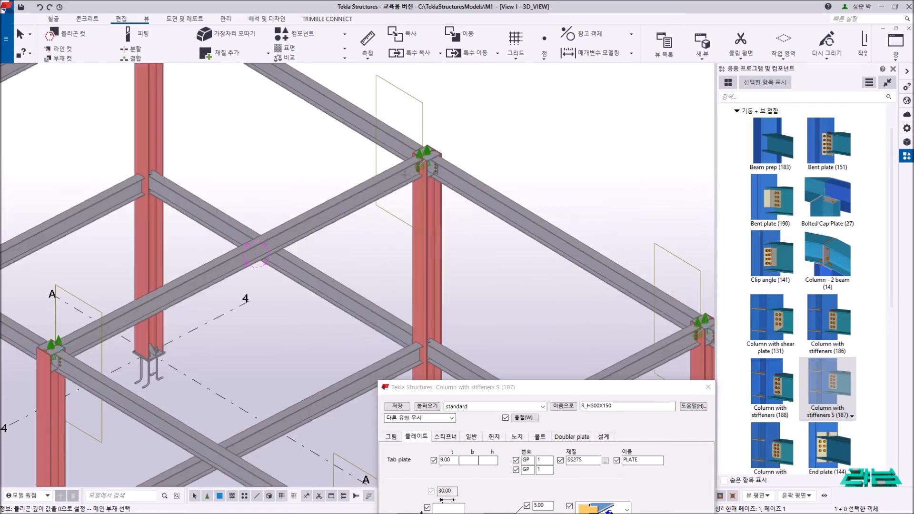
Connect the upper grid 4 girder to the grid A corner column.
scroll(350, 173, "up", 6)
scroll(307, 184, "down", 3)
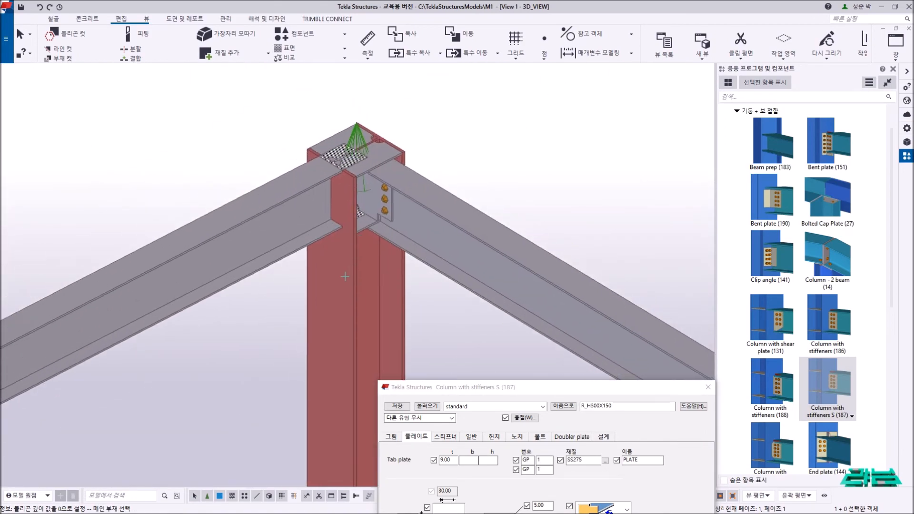
right_click(232, 143)
left_click(236, 146)
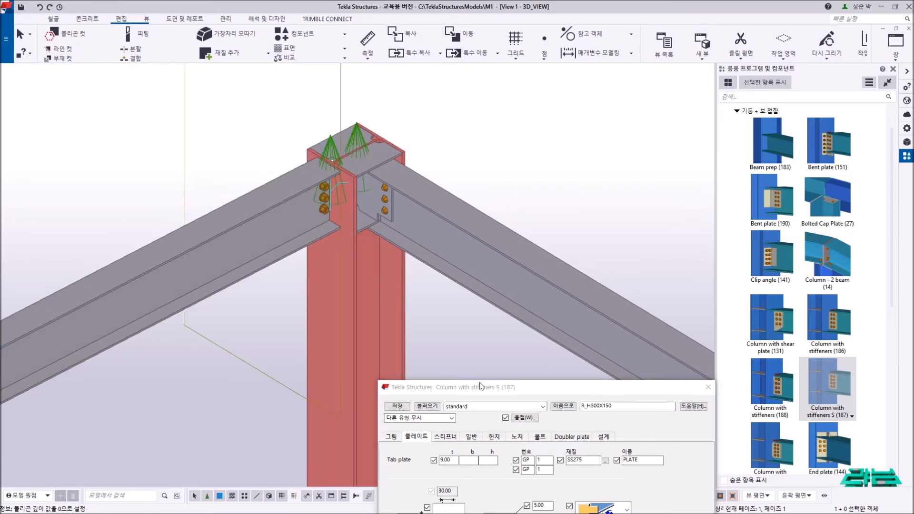
Open the grid 4-A girder connection's properties and set a single tab plate on the opposite side of the girder web.
double_click(333, 155)
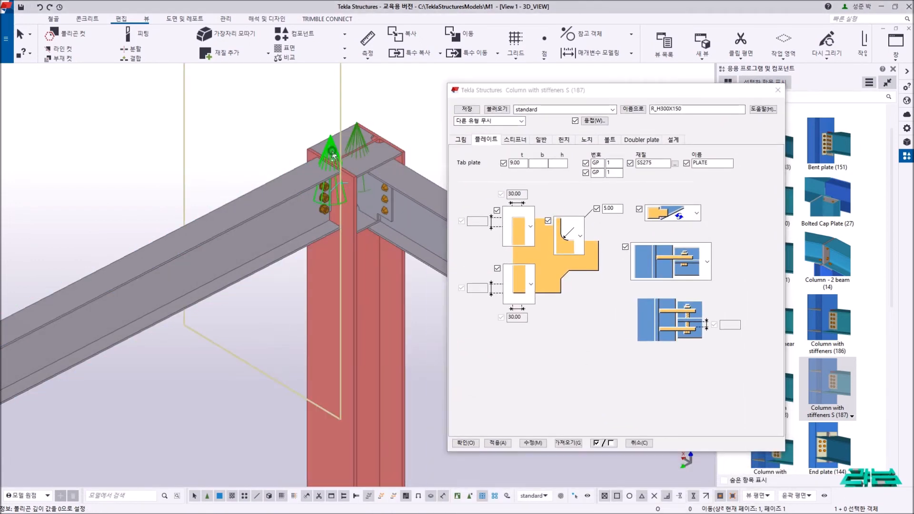
left_click(707, 261)
left_click(666, 297)
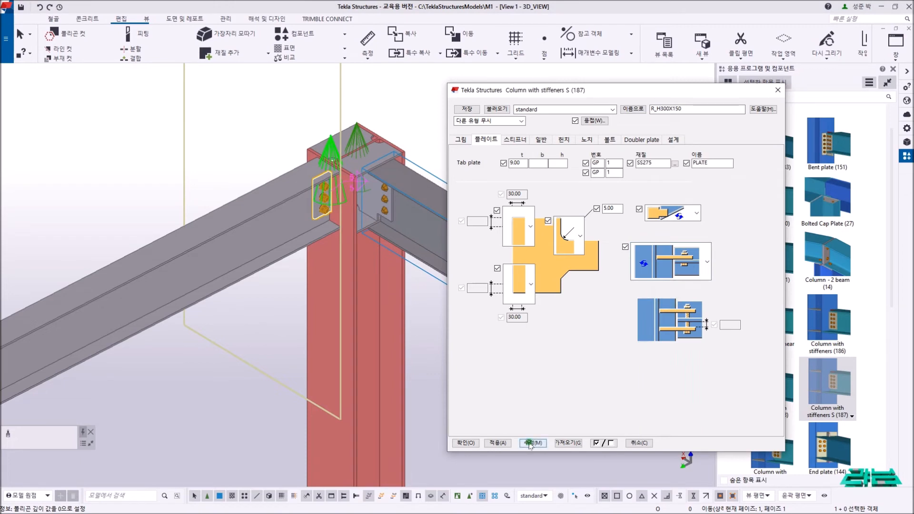
left_click(530, 443)
right_click(416, 292)
left_click(442, 348)
left_click(346, 204)
left_click(707, 262)
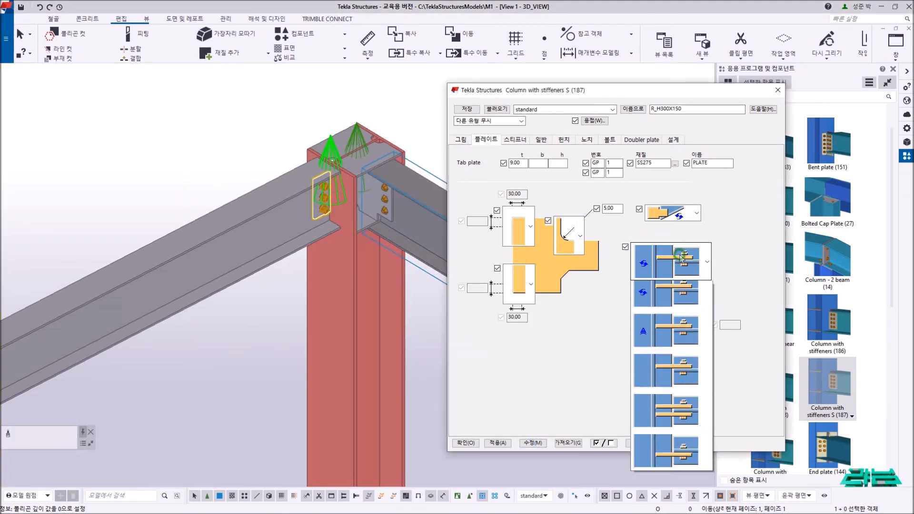
left_click(554, 445)
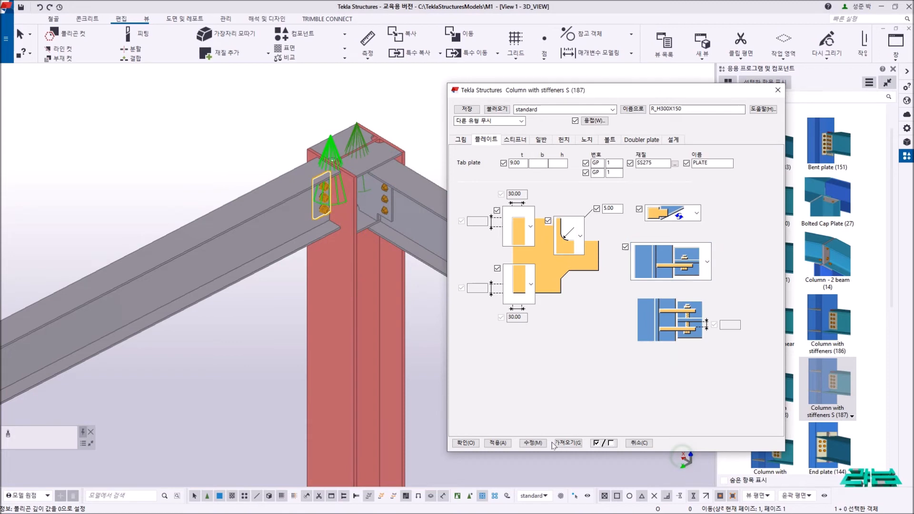
left_click(235, 344)
Apply the settings, connect the upper grid 4 girder to the grid B corner column, end the command, and close the component settings.
left_click(505, 443)
left_click(833, 385)
middle_click_drag(158, 280, 35, 219)
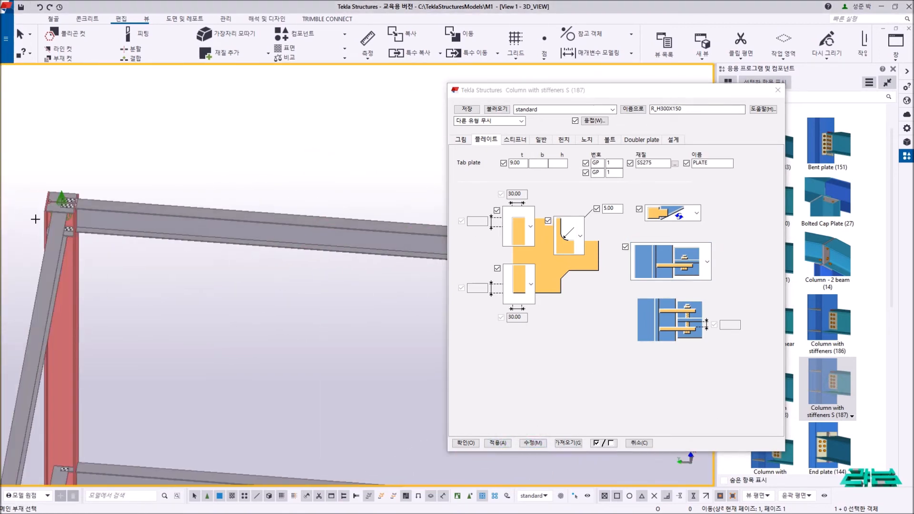
middle_click_drag(118, 218, 86, 244, "ctrl")
scroll(86, 245, "up", 3)
left_click(86, 245)
left_click(174, 224)
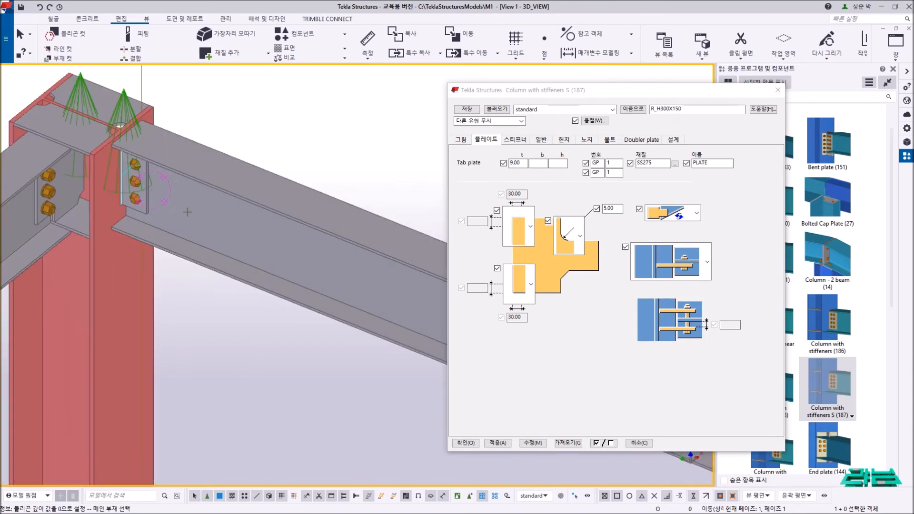
right_click(285, 96)
left_click(333, 150)
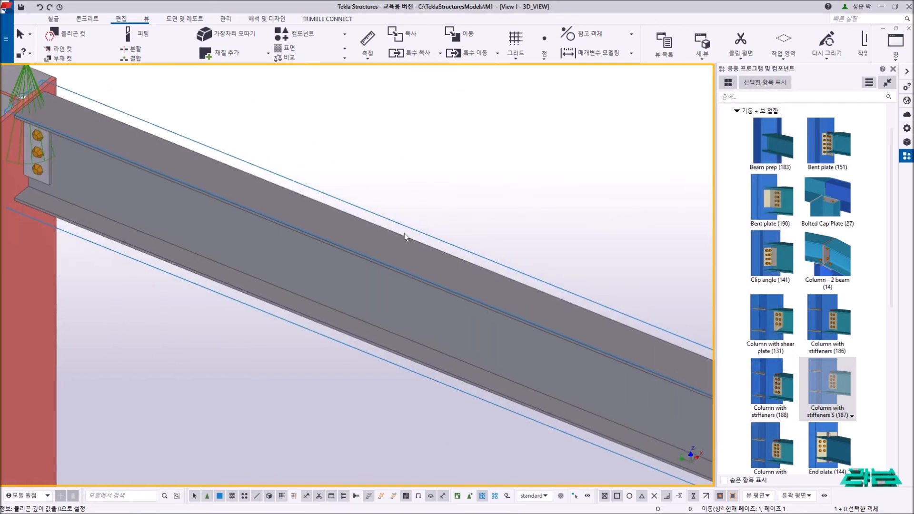
Examine the upper-level column-girder joints and the remaining lower-level joints across the whole frame.
scroll(405, 237, "down", 5)
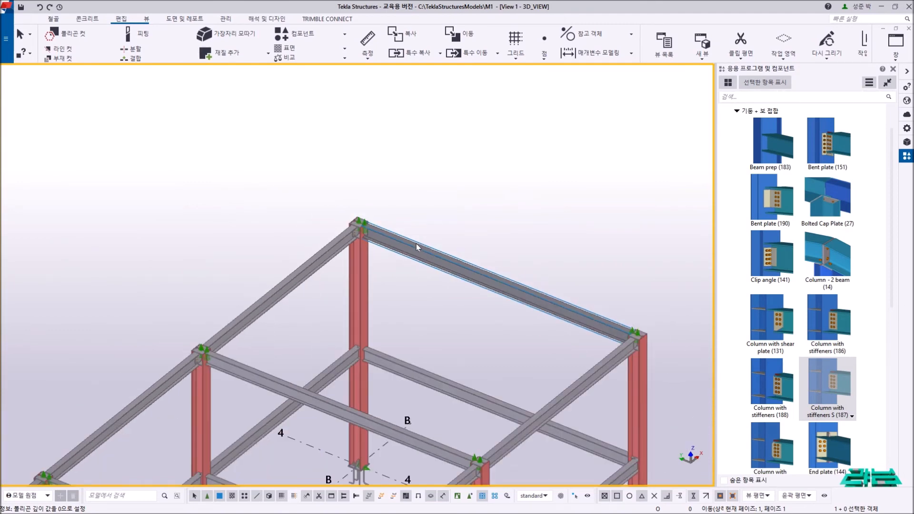
middle_click_drag(433, 270, 448, 164)
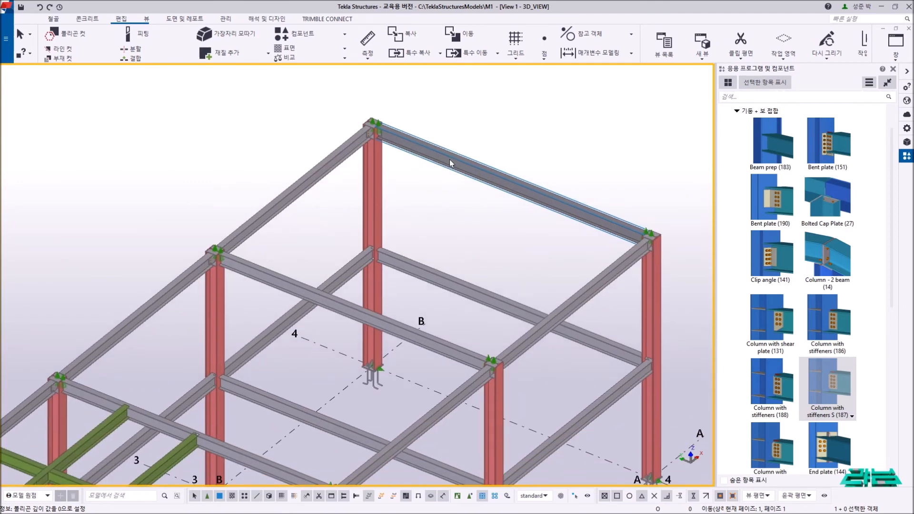
scroll(450, 163, "down", 3)
scroll(324, 236, "up", 5)
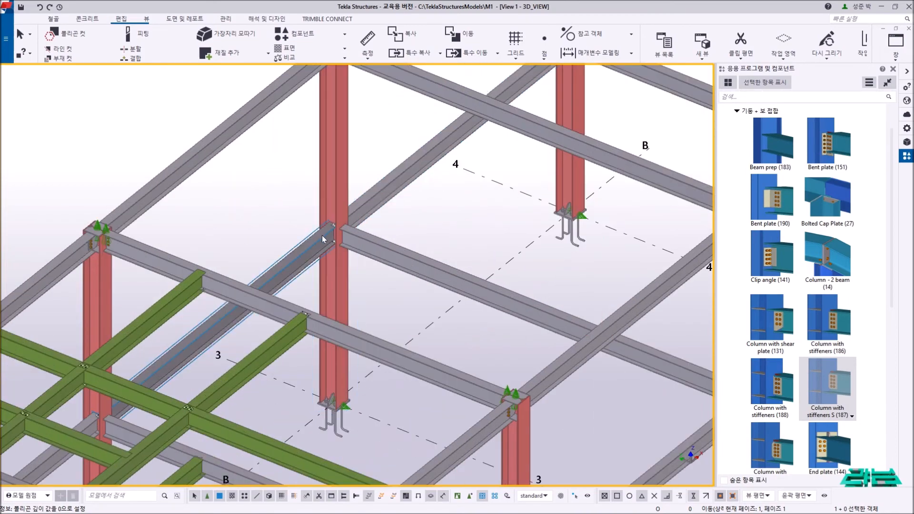
mouse_move(334, 237)
middle_mouse_down("ctrl")
mouse_move(459, 206)
mouse_move(450, 222)
middle_mouse_up("ctrl")
scroll(454, 233, "down", 5)
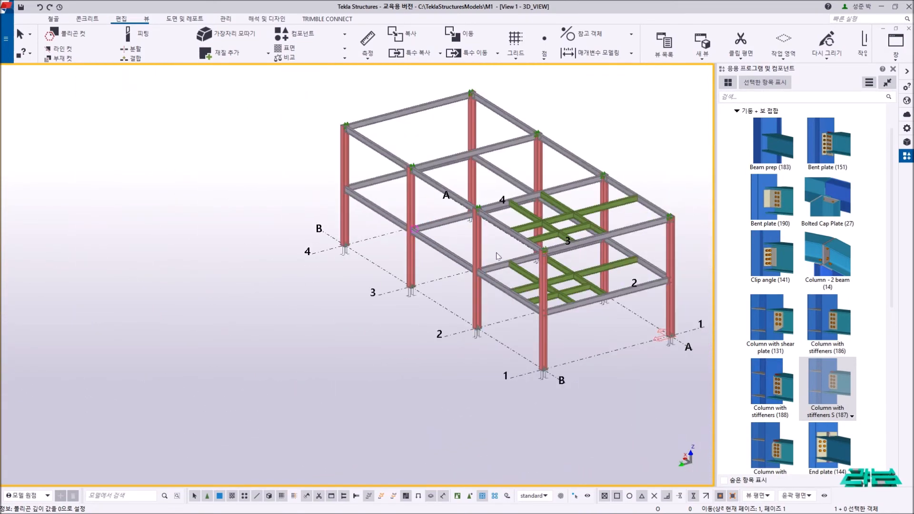
scroll(555, 313, "up", 4)
scroll(556, 313, "down", 4)
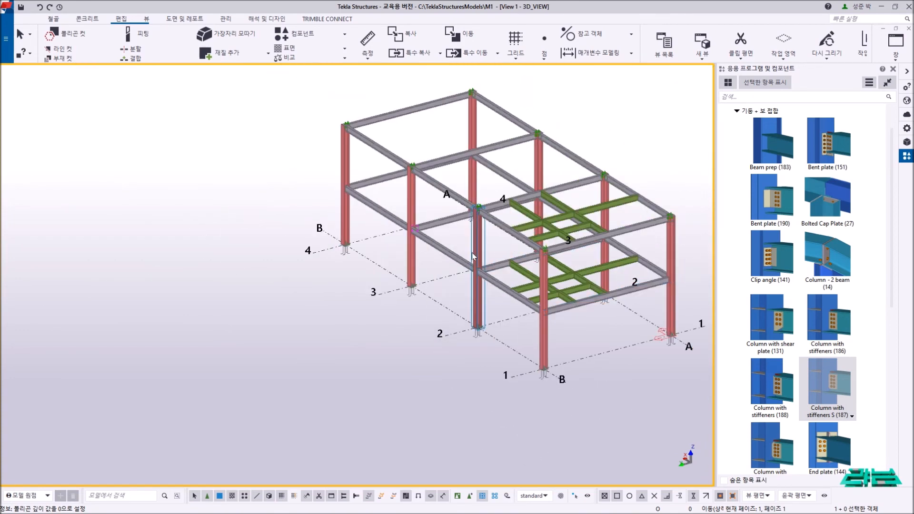
Restrict selection to component symbols and select all the connections at the upper-level column tops.
middle_click_drag(475, 254, 420, 270)
middle_click_drag(436, 239, 399, 218, "ctrl")
right_click(418, 165)
left_click(439, 168)
middle_click_drag(428, 158, 394, 158)
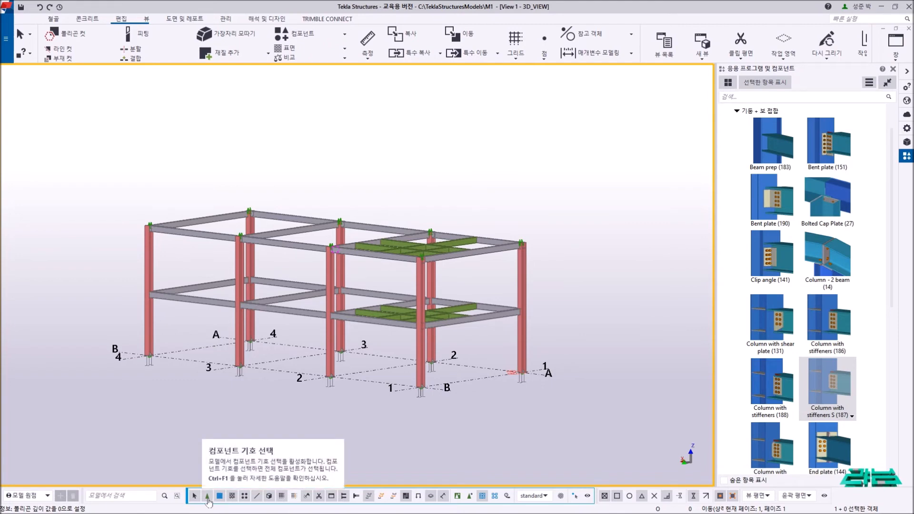
left_click(208, 497)
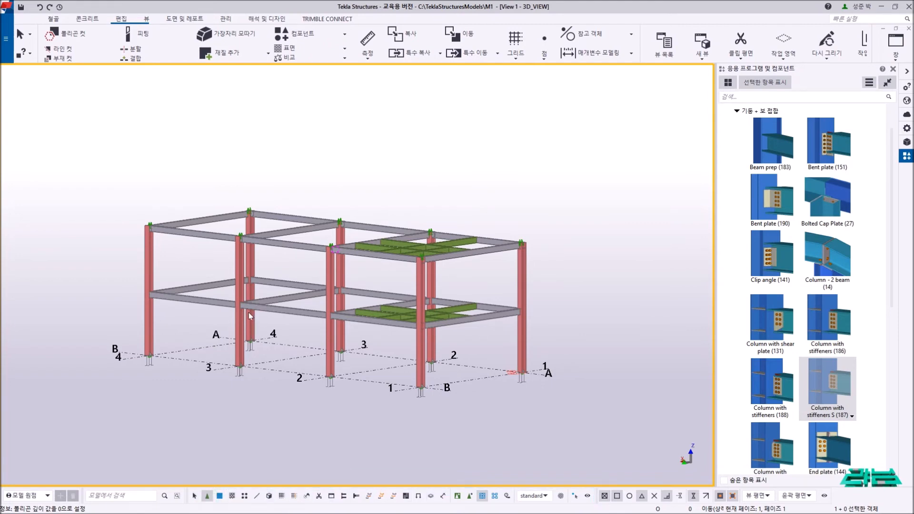
middle_click_drag(249, 313, 221, 265, "ctrl")
left_click_drag(123, 213, 501, 281)
Copy the selected connections 3300 mm down from the grid 4-B column top to the lower girder level and end the command.
middle_click_drag(427, 253, 391, 306, "ctrl")
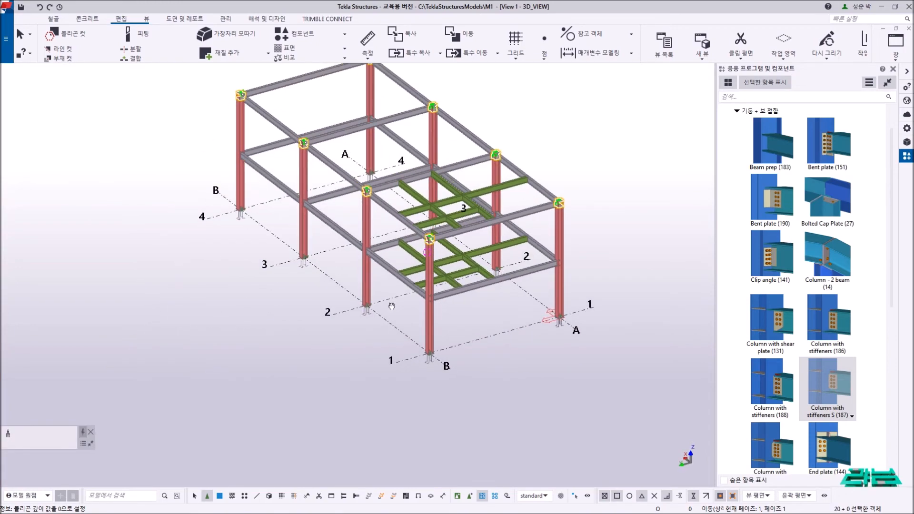
scroll(353, 210, "up", 5)
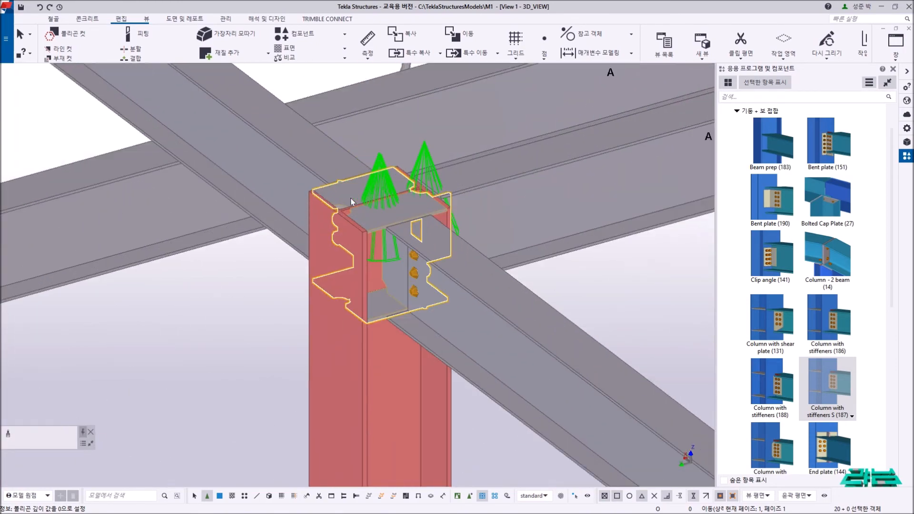
scroll(350, 198, "down", 5)
middle_click_drag(267, 166, 352, 230)
scroll(326, 206, "up", 2)
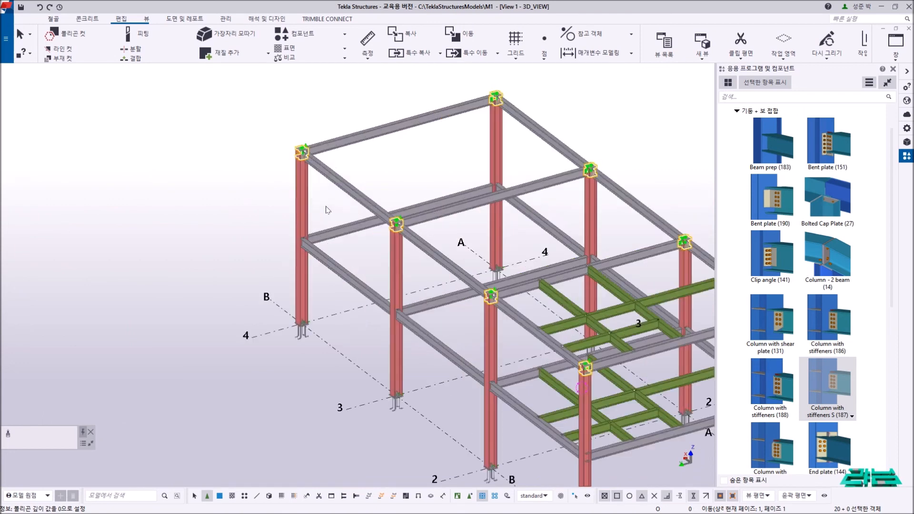
right_click(375, 159)
left_click(402, 178)
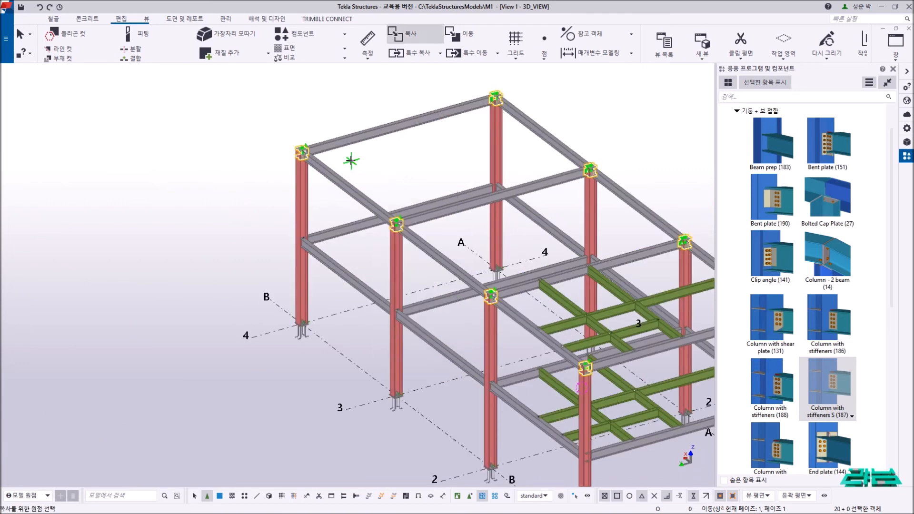
scroll(351, 161, "up", 5)
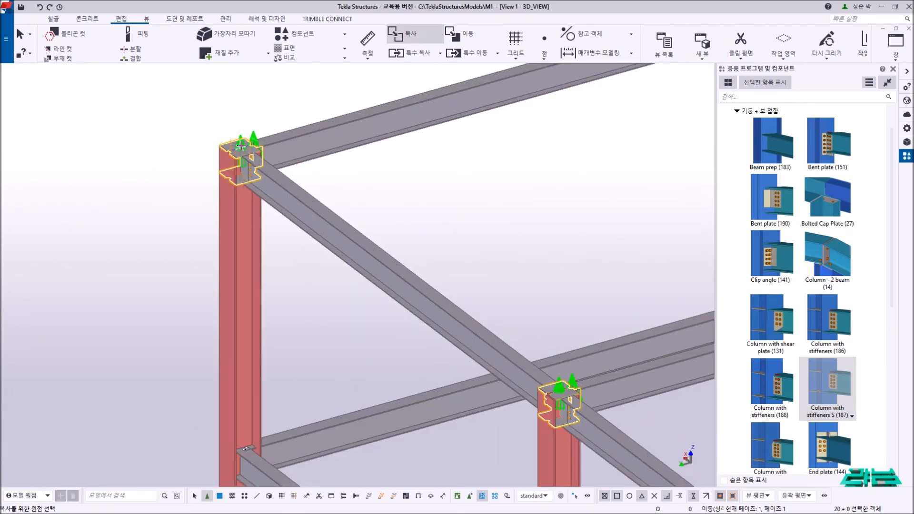
left_click(242, 149)
scroll(242, 147, "down", 4)
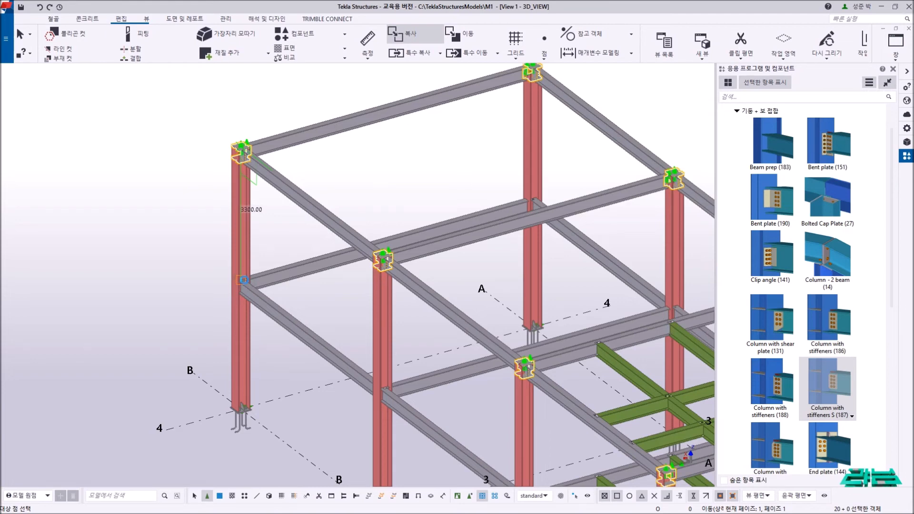
left_click(244, 279)
right_click(394, 202)
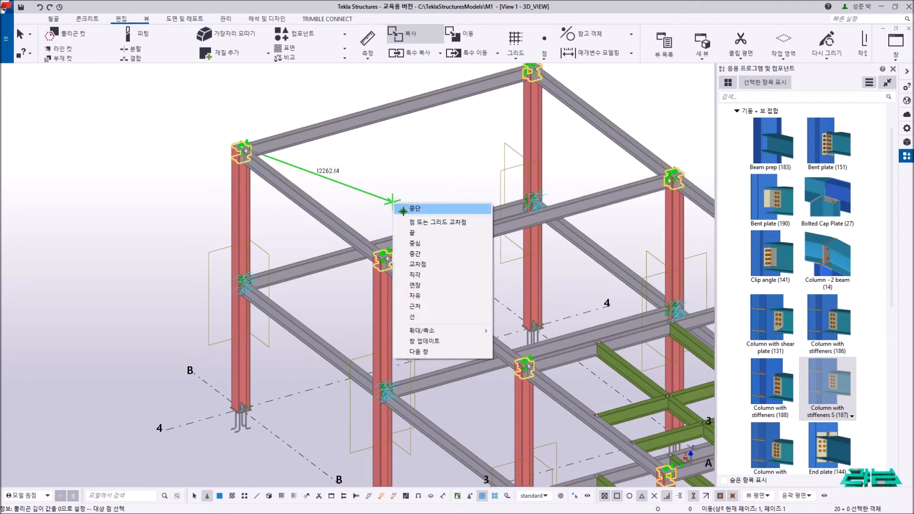
left_click(398, 205)
right_click(400, 180)
left_click(441, 186)
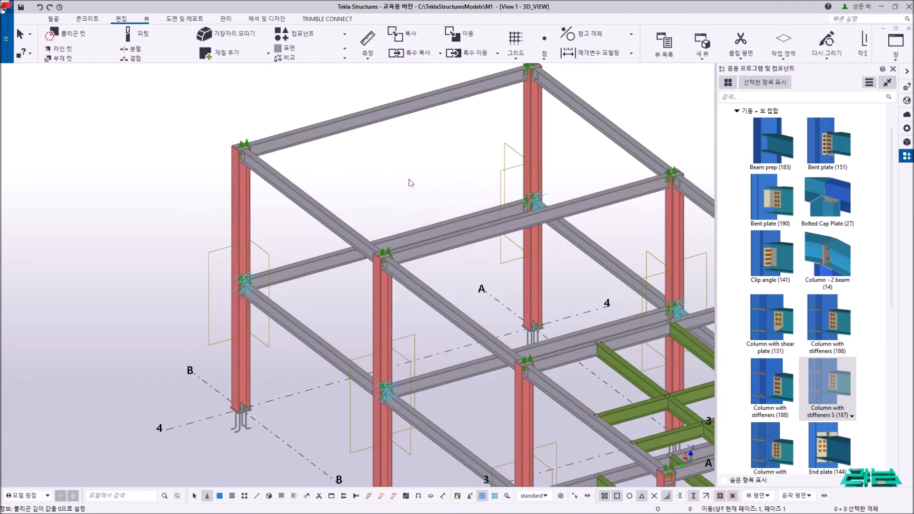
Make all object types selectable again and redraw the 3D view.
left_click(196, 497)
right_click(279, 235)
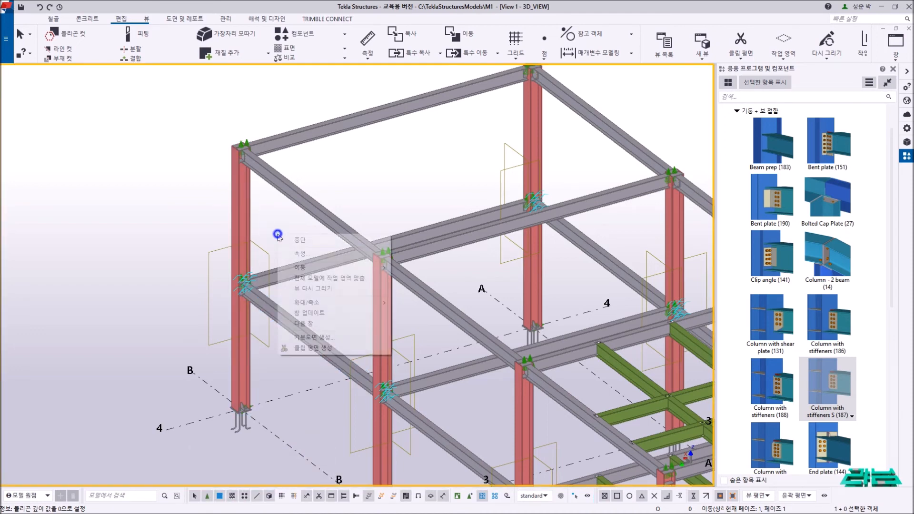
left_click(314, 290)
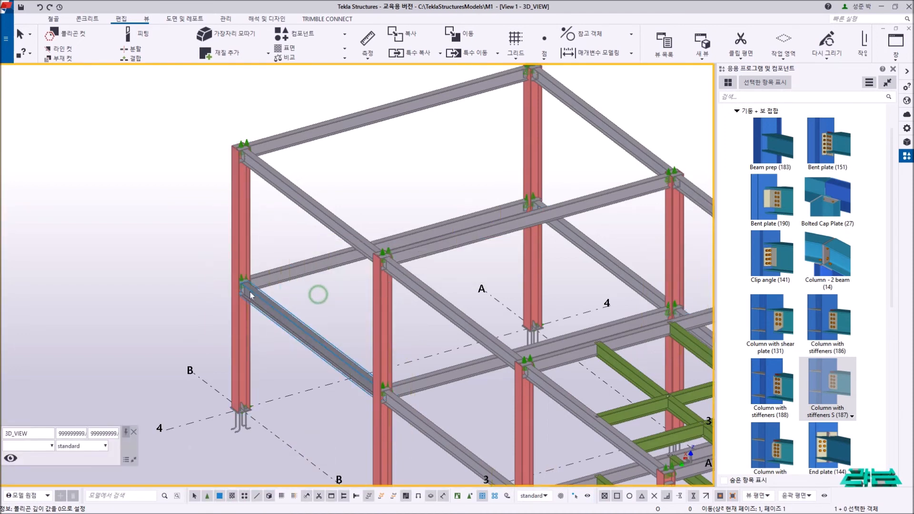
Examine the copied connections at the lower-level grid 4-B joint with the members shown transparent, and restore the solid display.
scroll(286, 288, "up", 10)
key("ctrl+2")
scroll(296, 285, "down", 3)
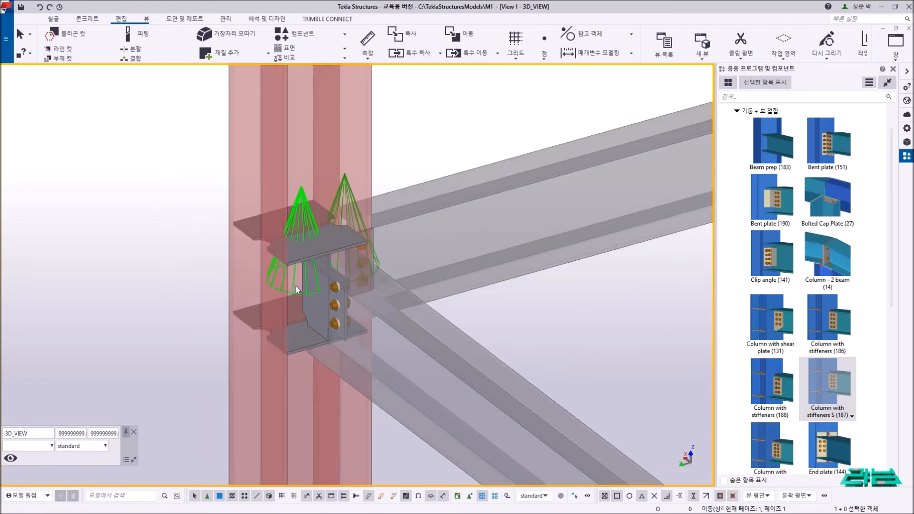
middle_click_drag(371, 248, 346, 252, "ctrl")
scroll(346, 252, "down", 6)
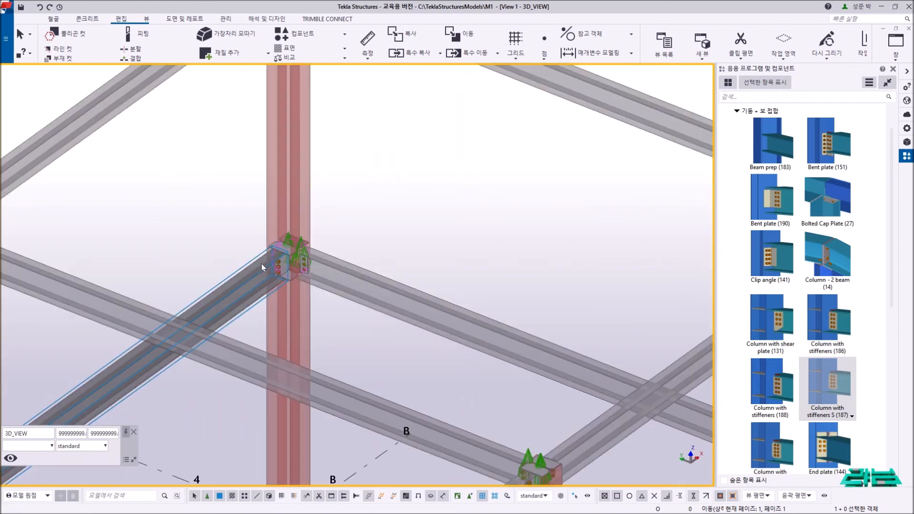
scroll(261, 264, "down", 3)
right_click(335, 227)
left_click(384, 280)
key("ctrl+4")
scroll(388, 257, "down", 5)
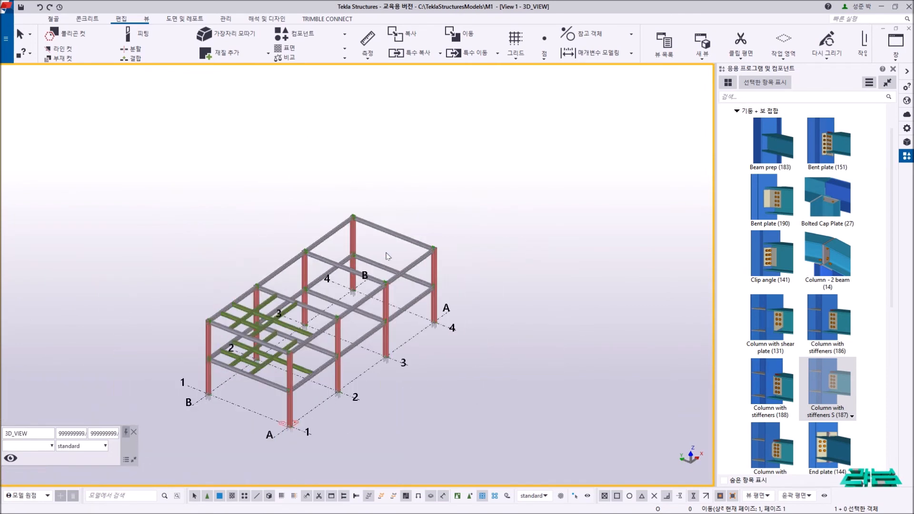
Examine the joint where the secondary beam meets the upper grid 1 girder at mid-span.
mouse_move(305, 304)
middle_mouse_down("ctrl")
mouse_move(608, 292)
mouse_move(470, 312)
middle_mouse_up("ctrl")
scroll(358, 304, "up", 2)
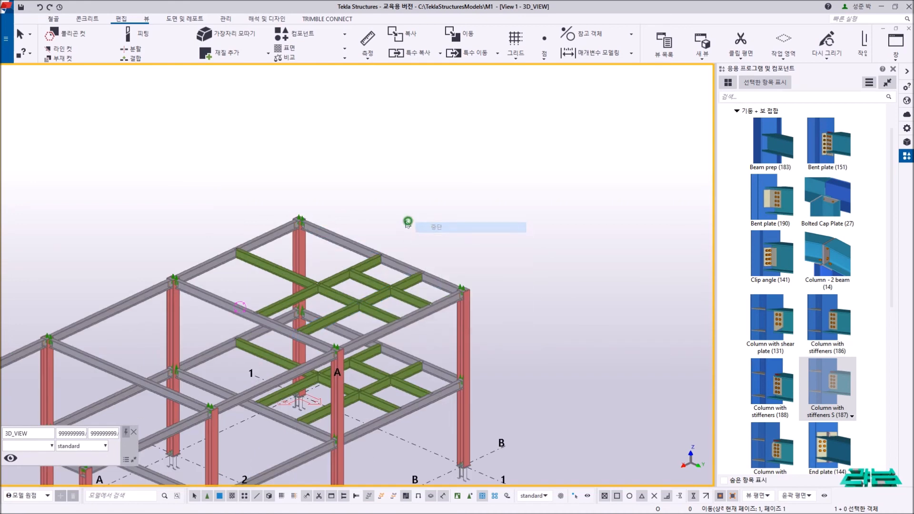
middle_click_drag(415, 224, 465, 198)
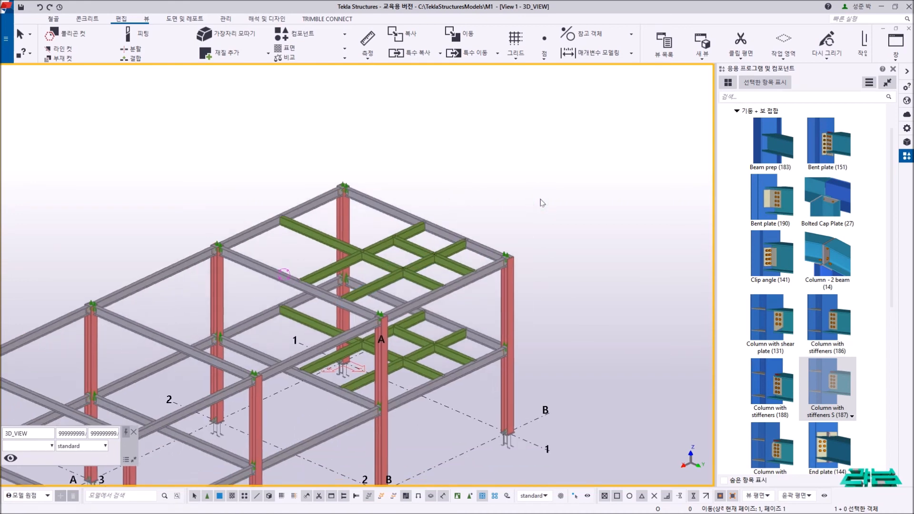
scroll(438, 215, "up", 5)
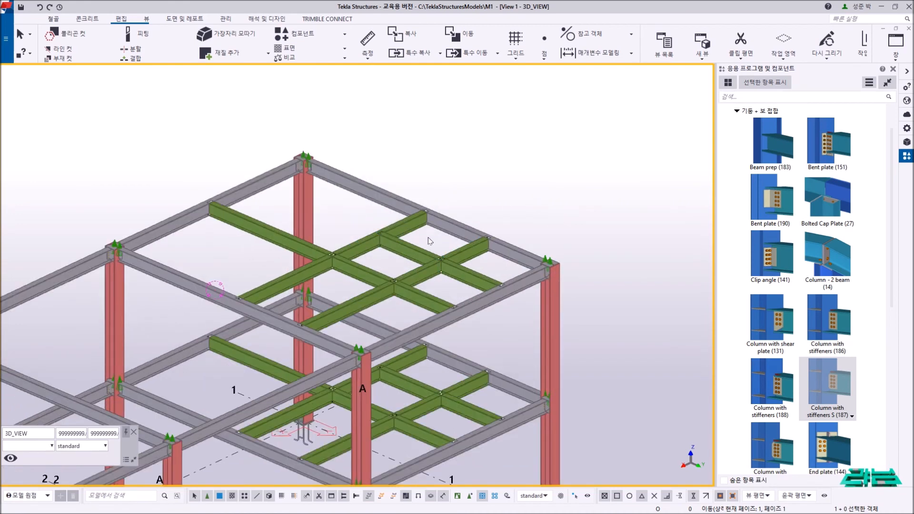
scroll(426, 204, "up", 3)
left_click(419, 202)
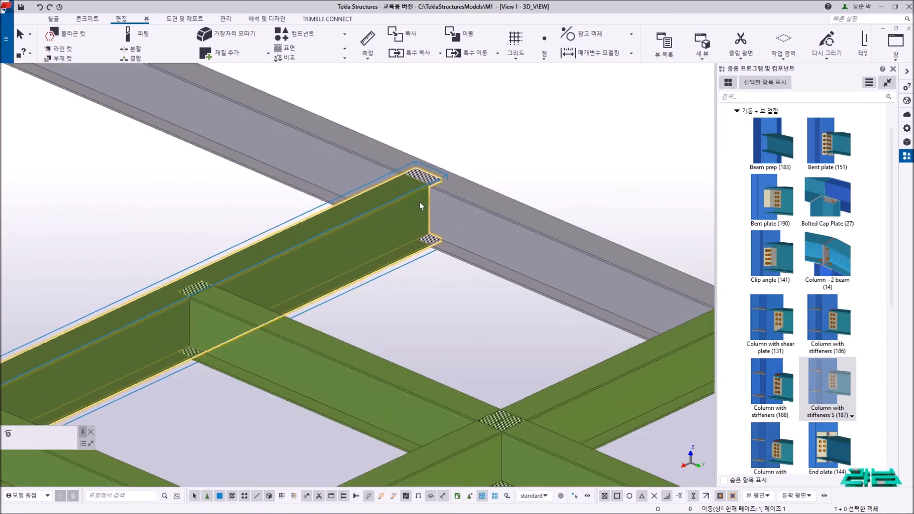
right_click(500, 162)
left_click(517, 167)
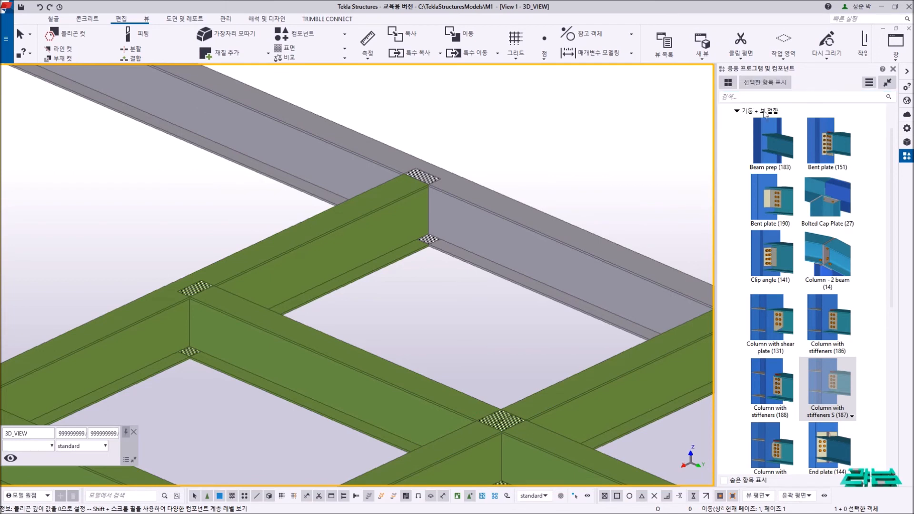
Find Full depth S (185) among the beam-to-beam connections in the component catalog and open its settings.
left_click(737, 111)
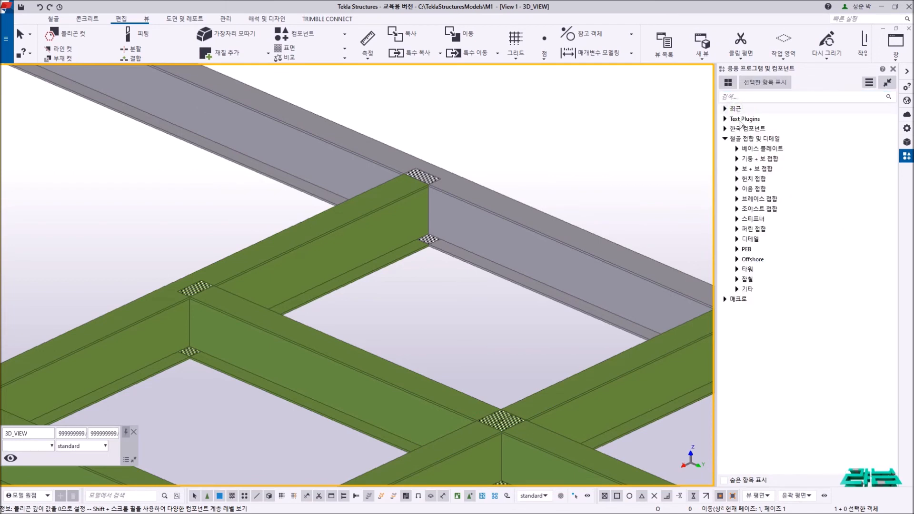
left_click(738, 169)
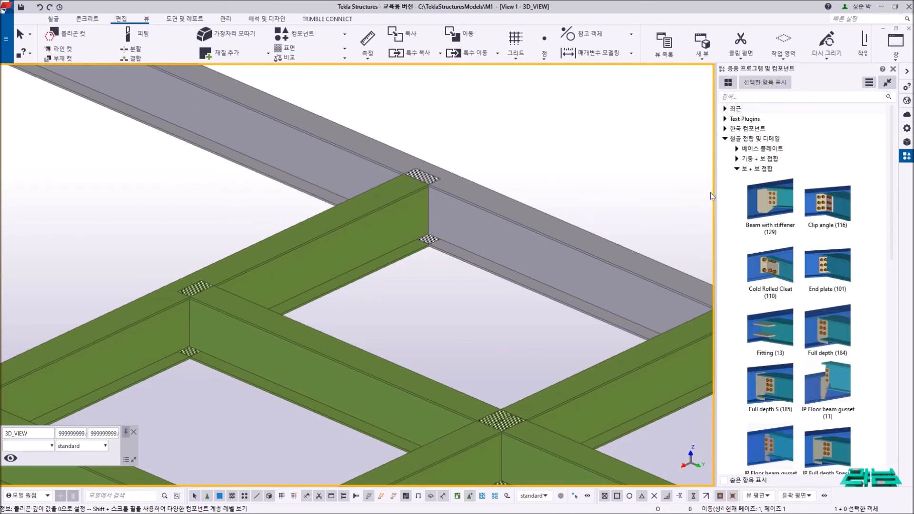
left_click(773, 389)
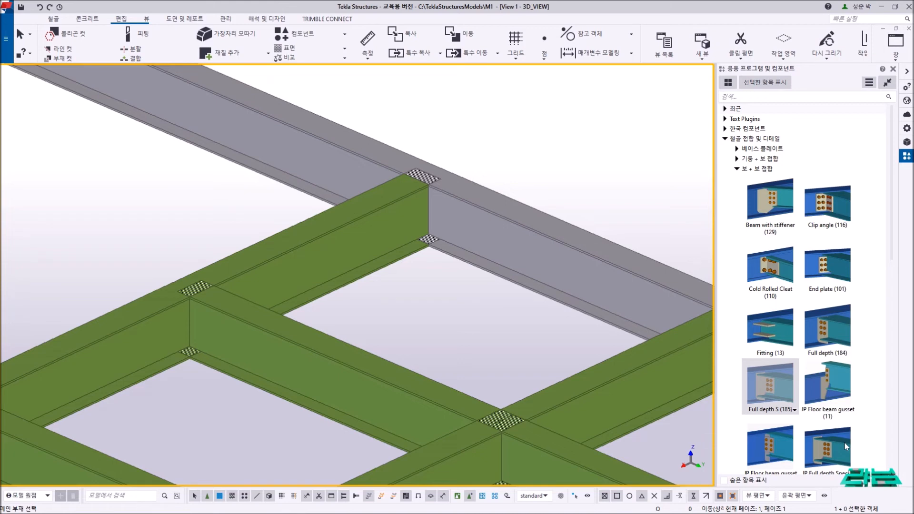
left_click(768, 399)
double_click(772, 393)
middle_click_drag(353, 233, 56, 207)
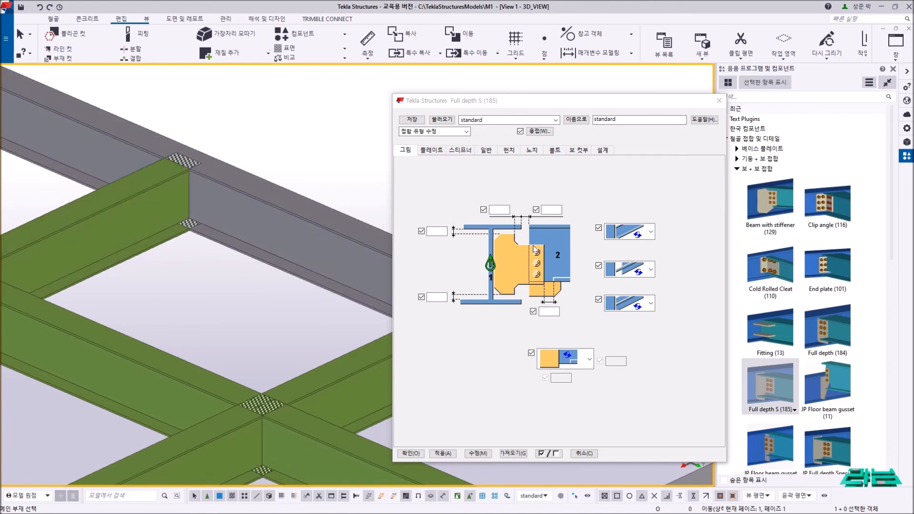
left_click_drag(455, 183, 454, 407)
left_click_drag(518, 181, 517, 410)
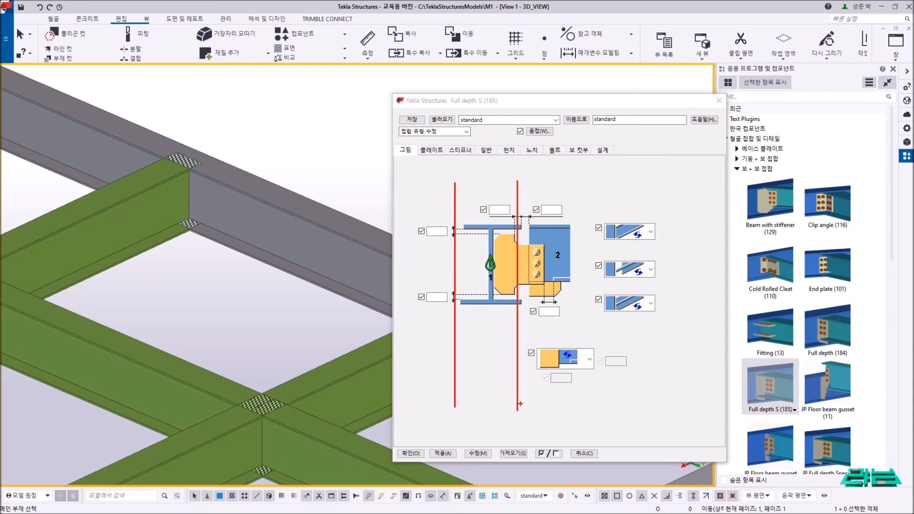
left_click_drag(416, 297, 521, 298)
left_click_drag(422, 227, 513, 227)
key("Escape")
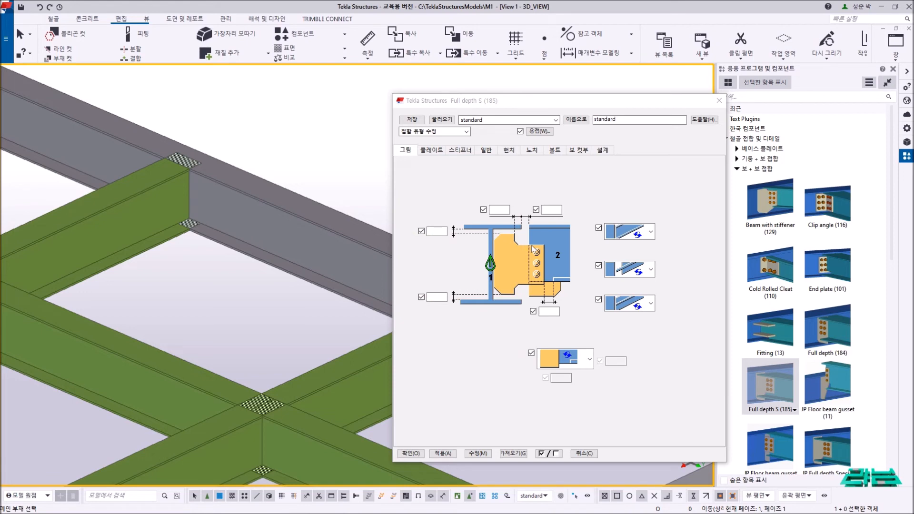
Review the plate, stiffener, general, haunch and bolt settings of Full depth S (185) and return to its picture settings.
left_click(445, 151)
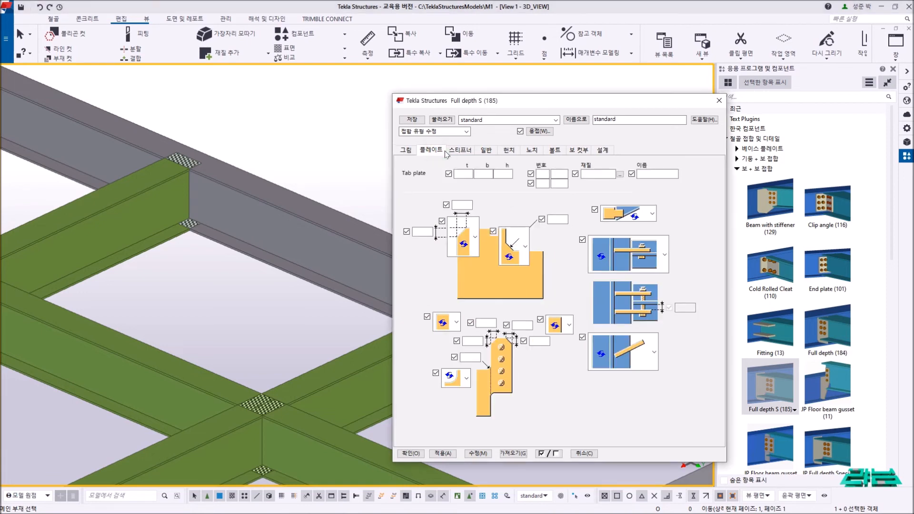
left_click(455, 153)
left_click(488, 152)
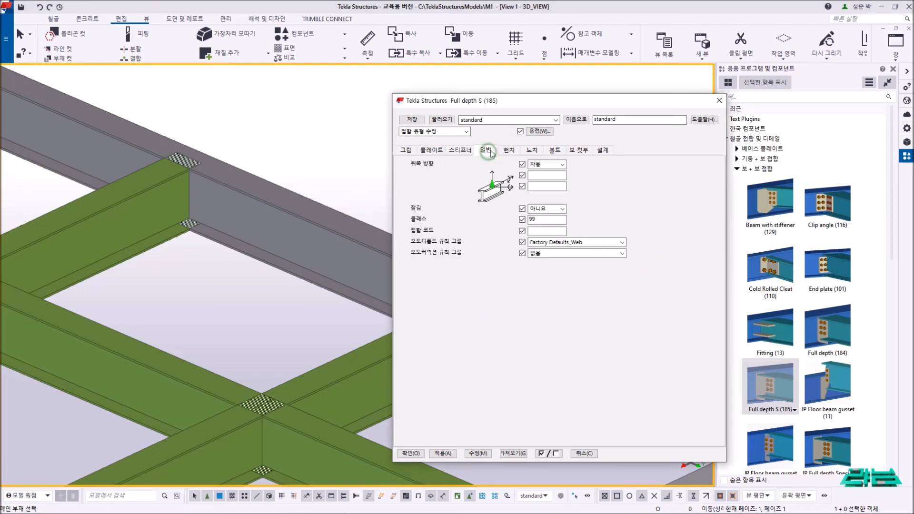
left_click(509, 151)
left_click(554, 150)
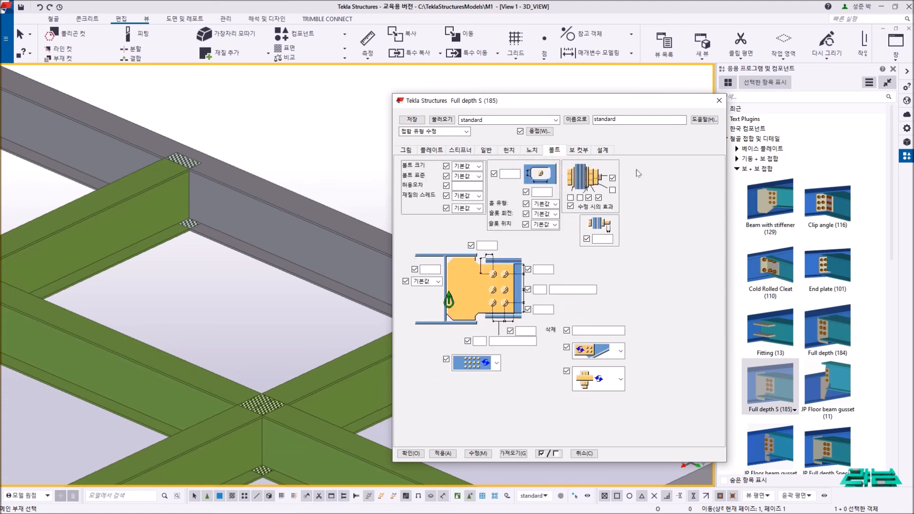
left_click(409, 150)
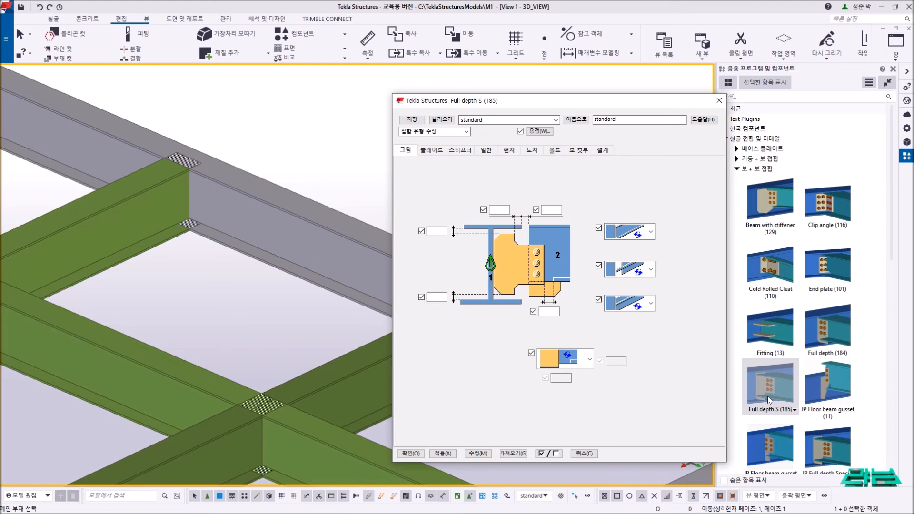
Connect the mid-span secondary beam to the upper grid 1 girder with Full depth S (185) and end the command.
middle_click_drag(188, 275, 290, 203)
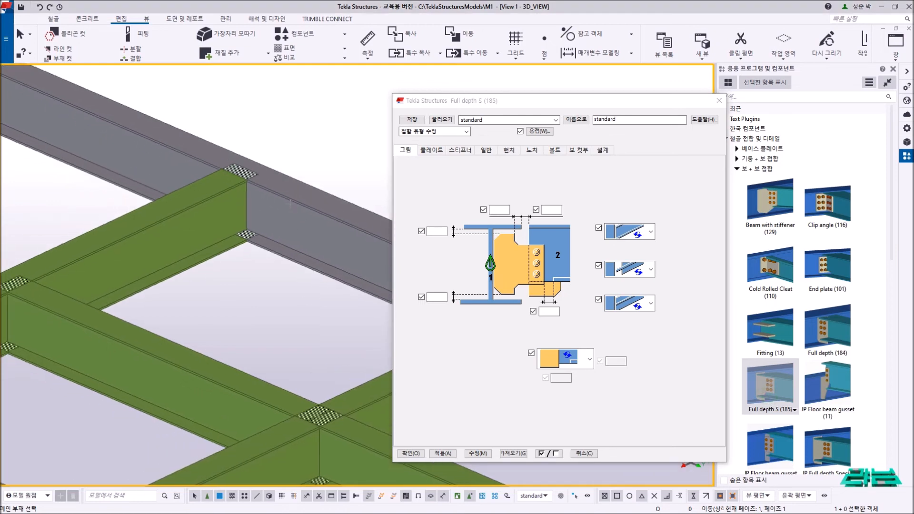
scroll(290, 201, "down", 3)
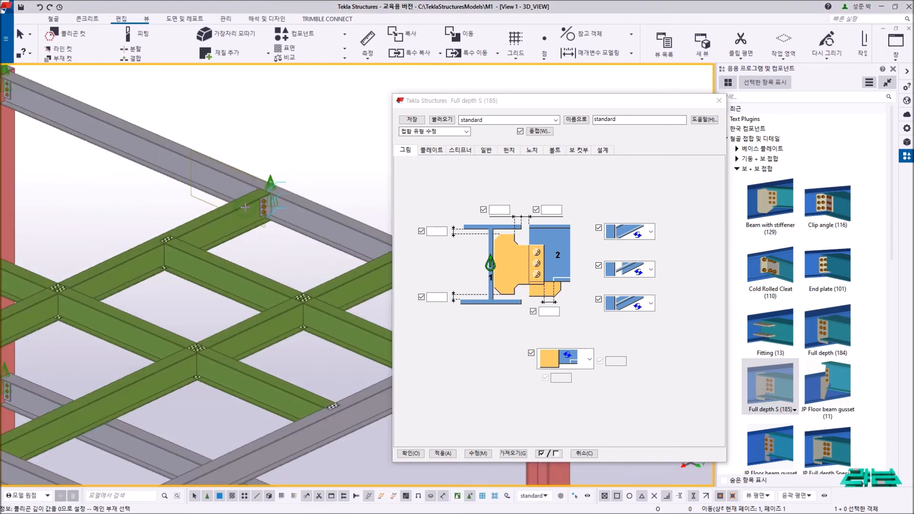
scroll(245, 207, "up", 4)
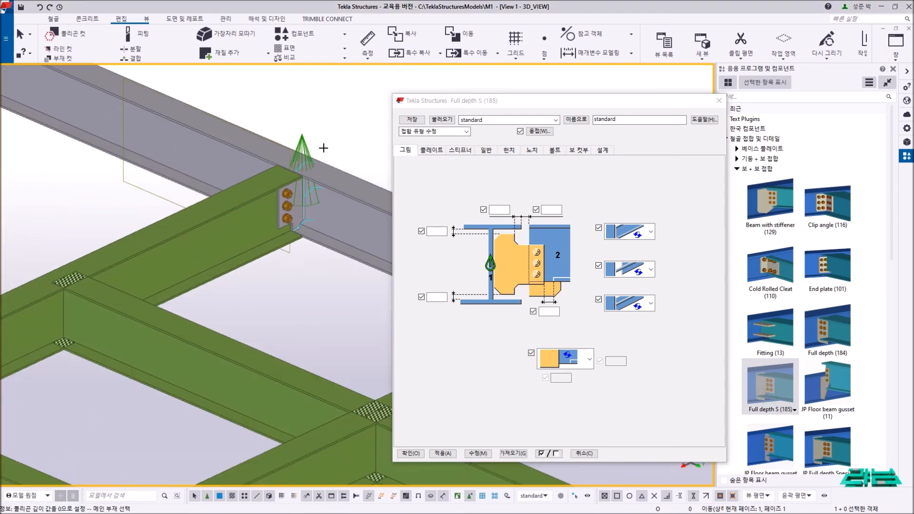
left_click(237, 231)
scroll(267, 215, "down", 5)
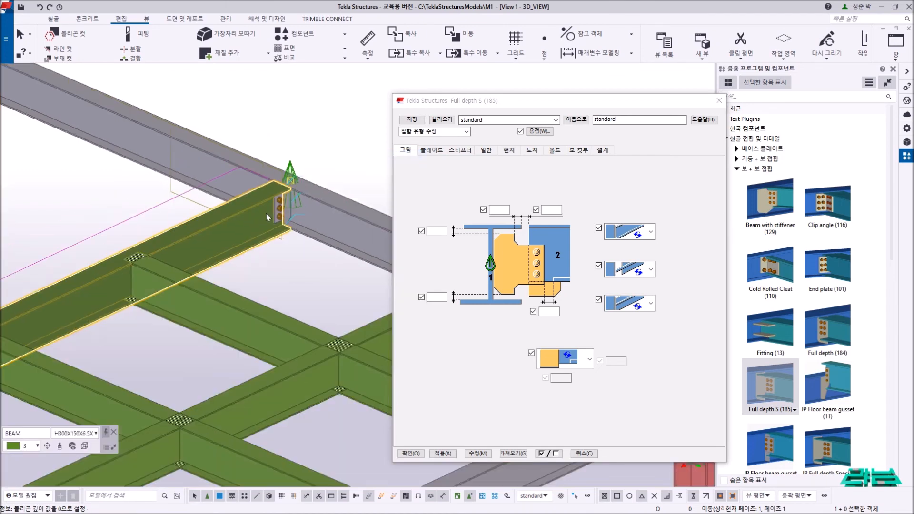
Connect the neighbouring secondary beam to the upper grid 1 girder with Full depth S (185), end the command, and redraw the view.
left_click(788, 391)
scroll(357, 257, "up", 5)
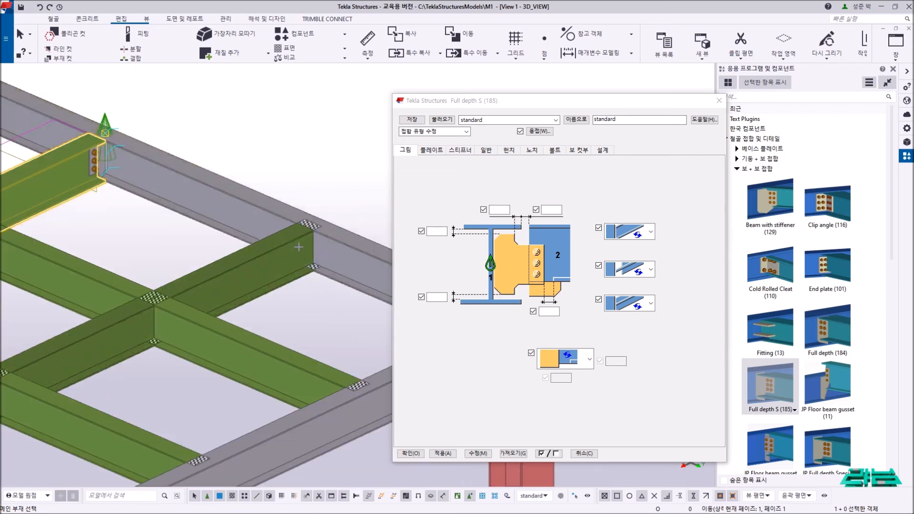
left_click(264, 265)
right_click(371, 194)
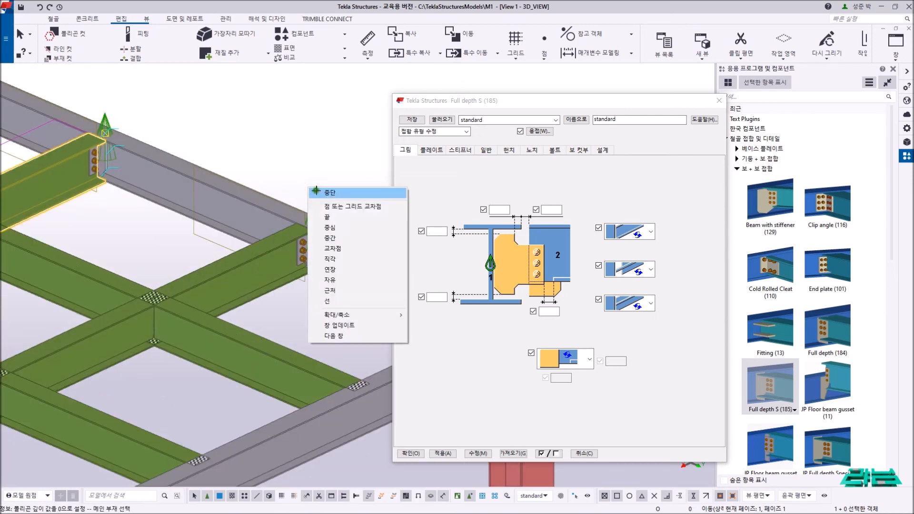
right_click(332, 169)
left_click(369, 223)
Set the opposite-side web stiffener thickness to 9 and apply it to the new connection on the grid 1 girder.
scroll(316, 244, "up", 3)
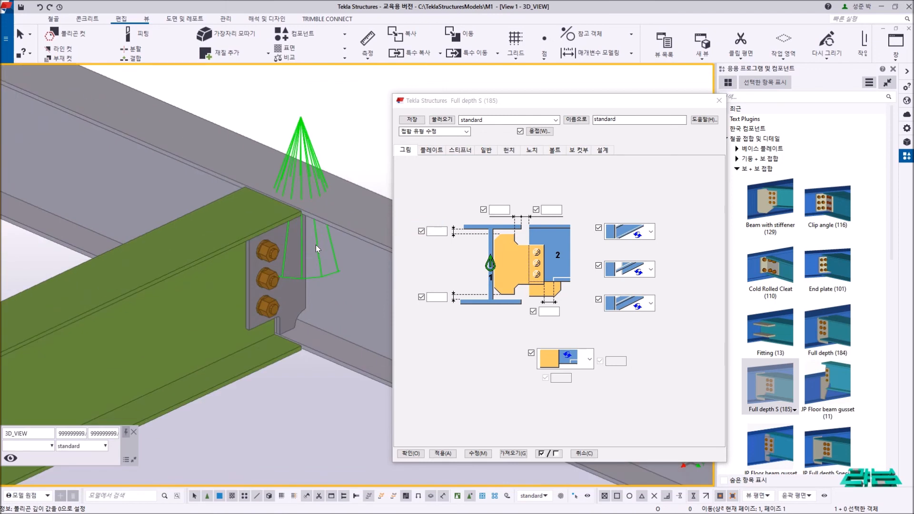
scroll(321, 262, "down", 3)
scroll(230, 263, "up", 3)
scroll(230, 263, "up", 4)
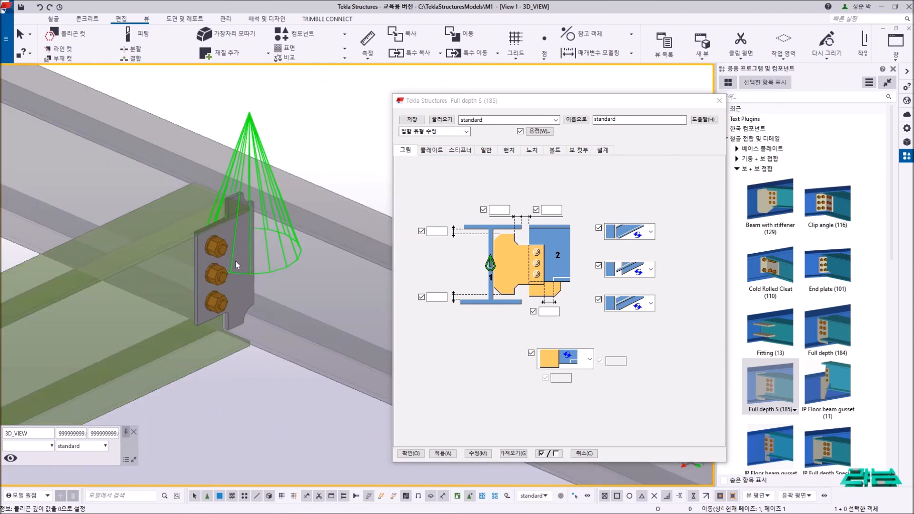
left_click_drag(457, 102, 437, 89)
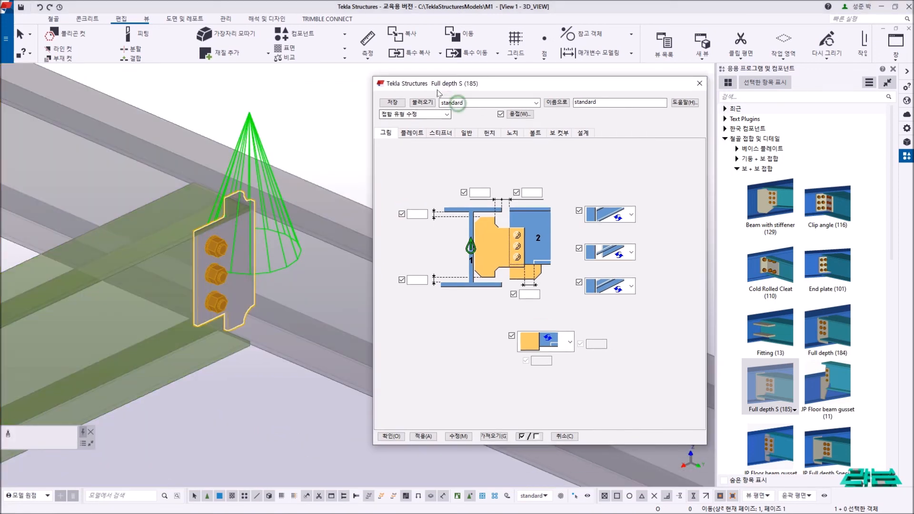
left_click(441, 134)
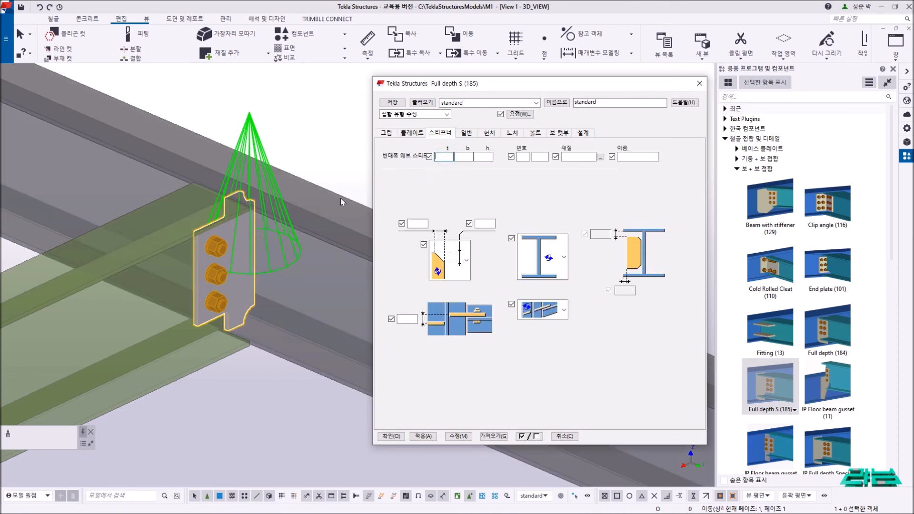
left_click(443, 157)
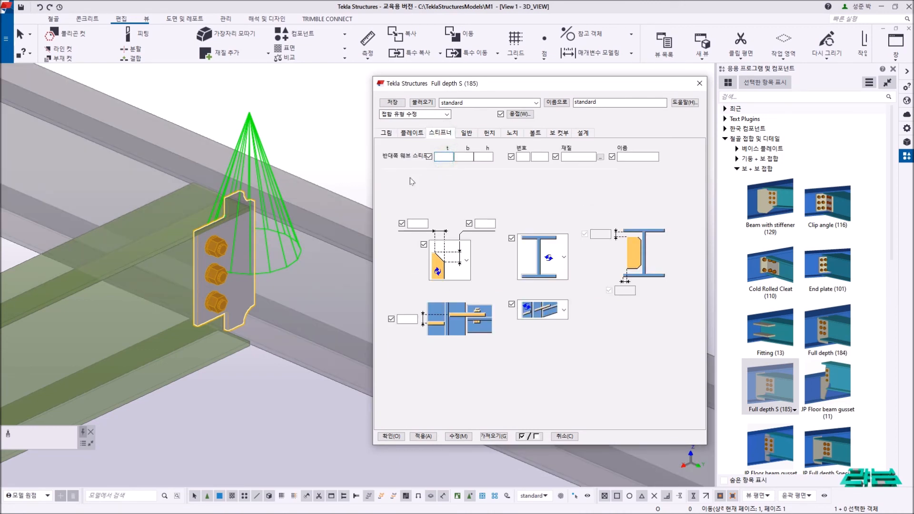
left_click(321, 236)
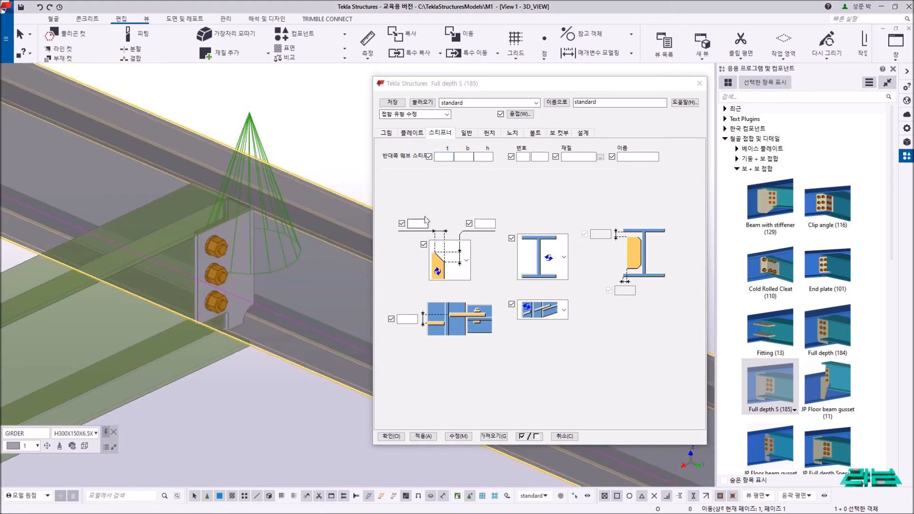
left_click(444, 157)
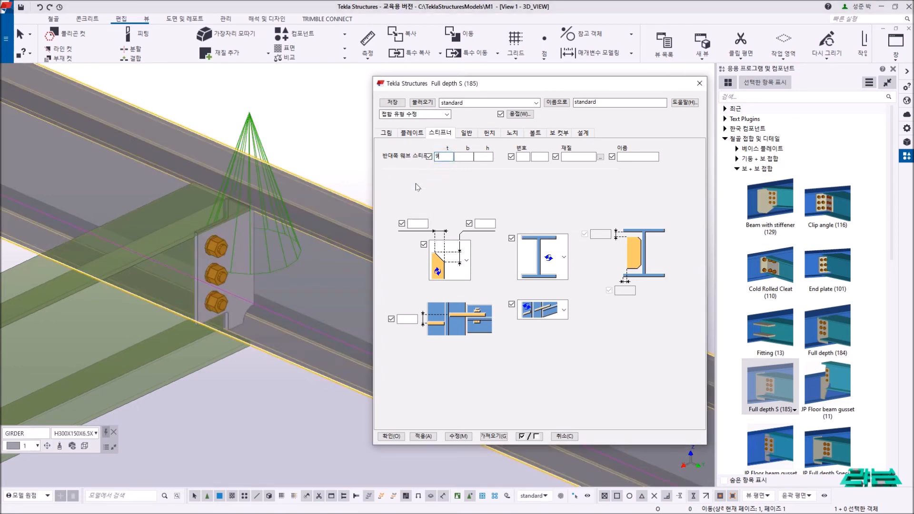
type("9")
left_click(458, 436)
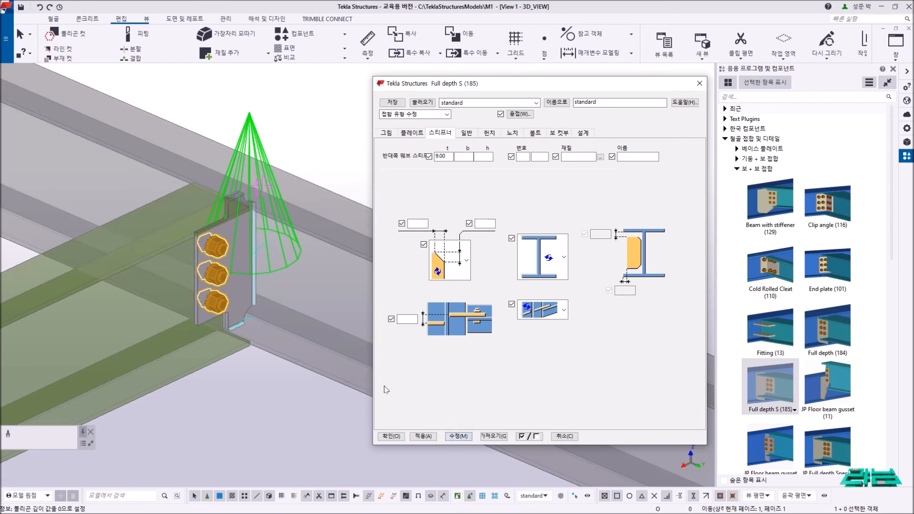
Choose the stiffener option that places a plate on the opposite side of the girder web, apply it, and redraw the view.
left_click(547, 259)
left_click(541, 364)
left_click(465, 437)
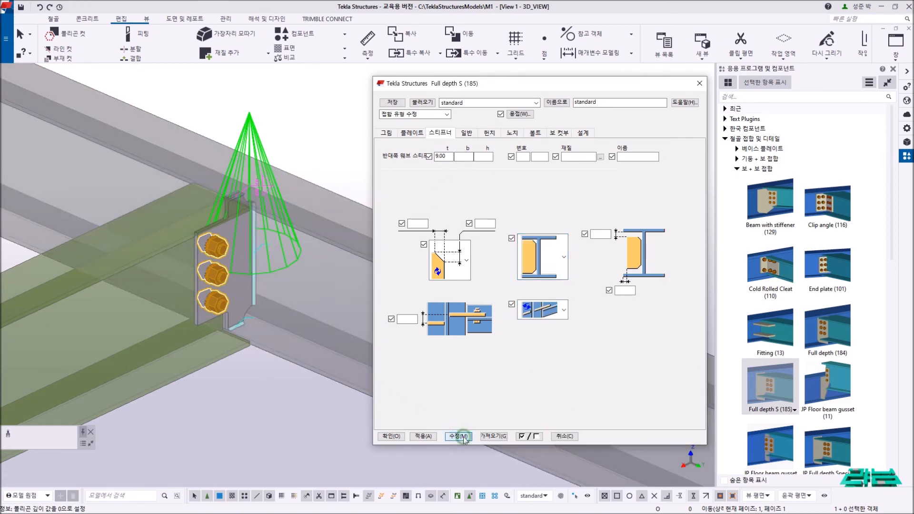
right_click(274, 277)
left_click(318, 332)
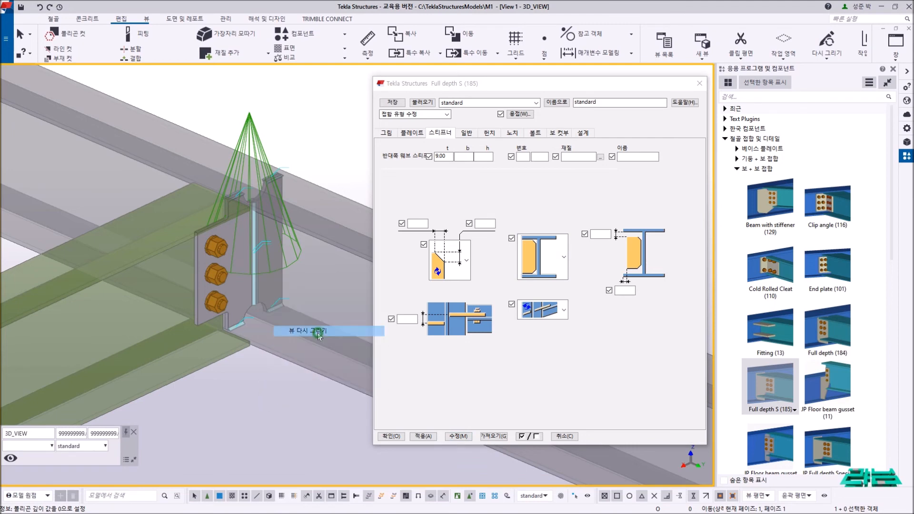
left_click(386, 133)
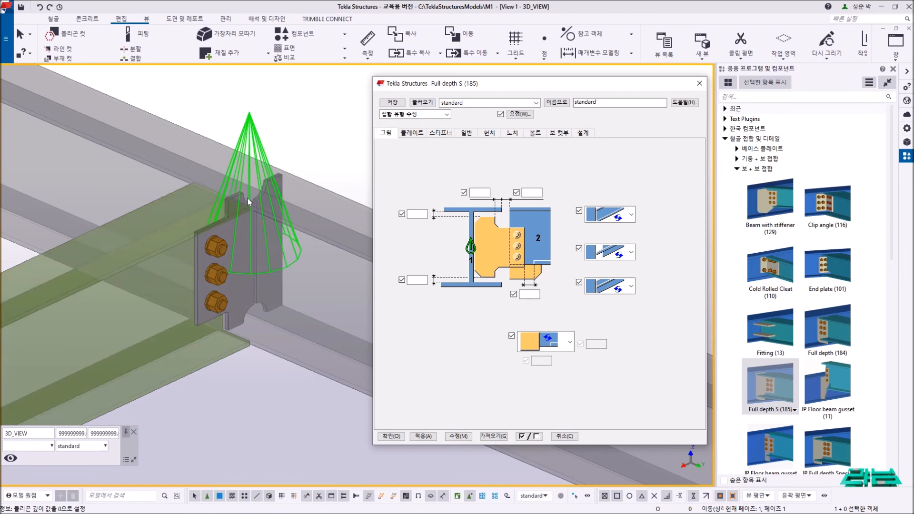
scroll(214, 200, "down", 5)
scroll(158, 172, "up", 3)
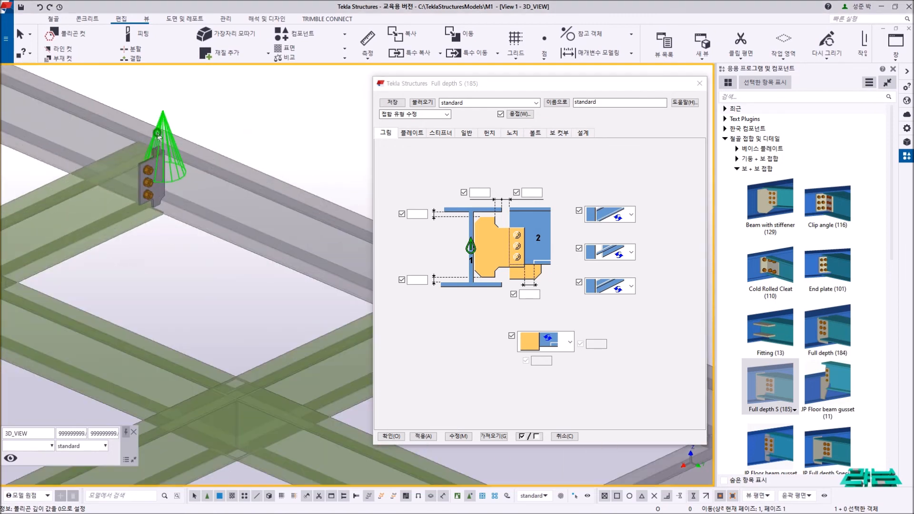
middle_click_drag(225, 261, 302, 259)
right_click(343, 129)
left_click(369, 184)
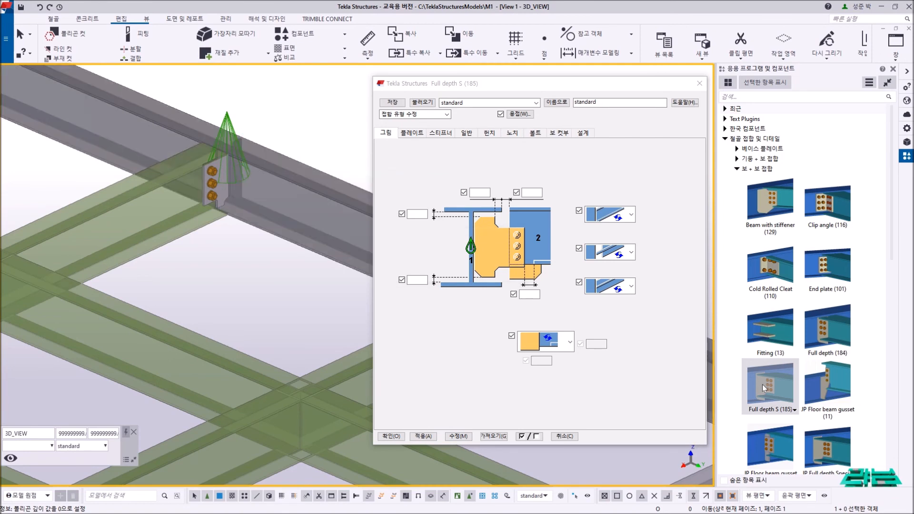
Connect the crossing secondary beam to the upper girder perpendicular to the grid 1 girder with Full depth S (185).
scroll(217, 242, "down", 5)
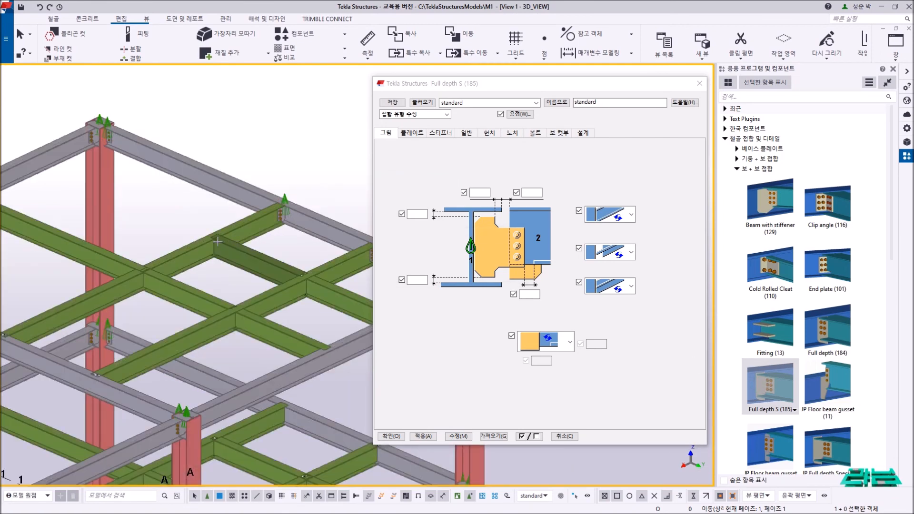
scroll(218, 242, "down", 3)
scroll(87, 216, "up", 6)
scroll(74, 211, "down", 3)
scroll(76, 209, "up", 3)
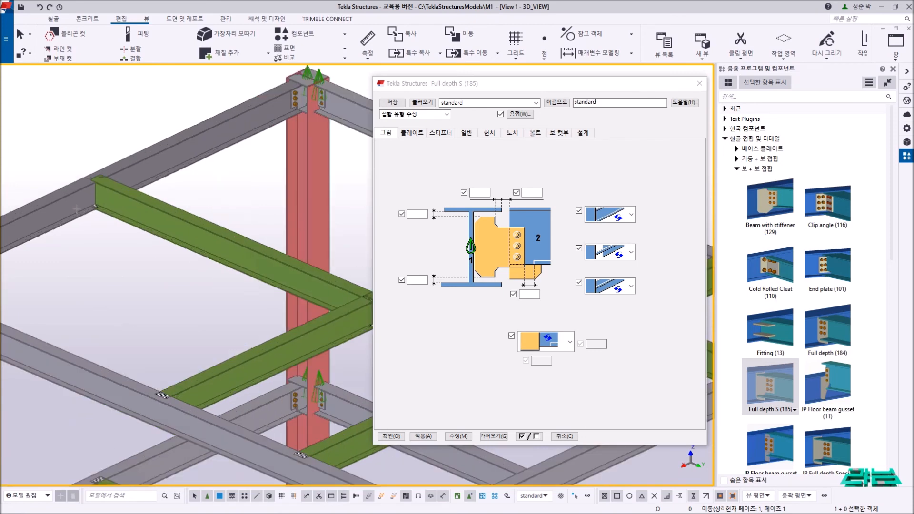
key("ctrl+2")
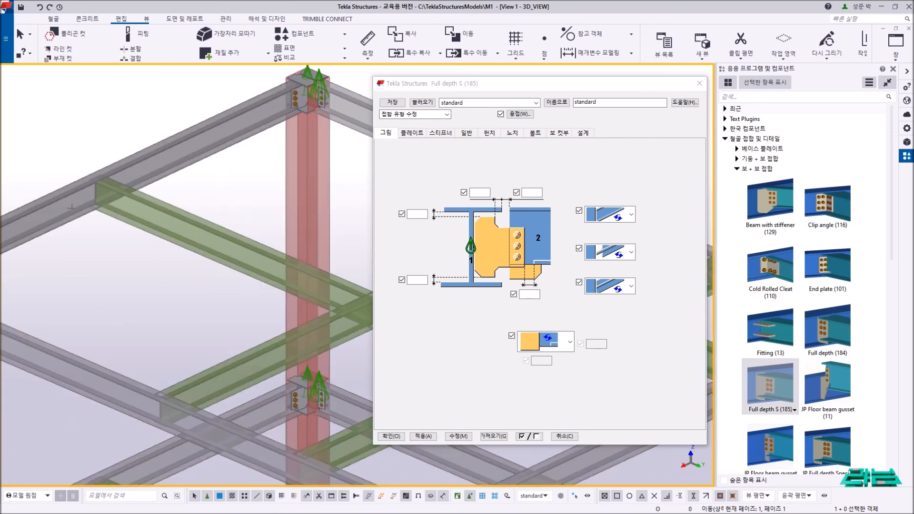
left_click(80, 217)
left_click(112, 216)
End the command, apply the current Full depth S (185) settings to the new connection, and redraw the view.
scroll(112, 216, "up", 3)
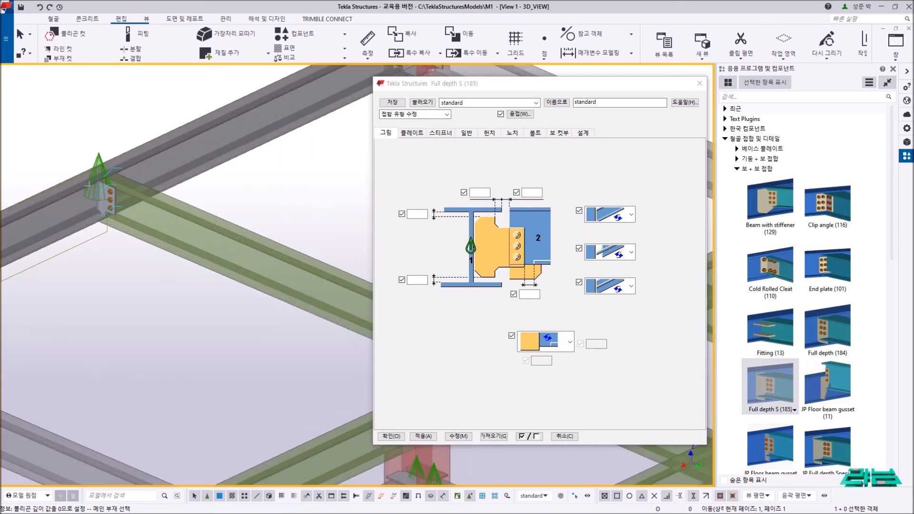
right_click(115, 118)
left_click(125, 125)
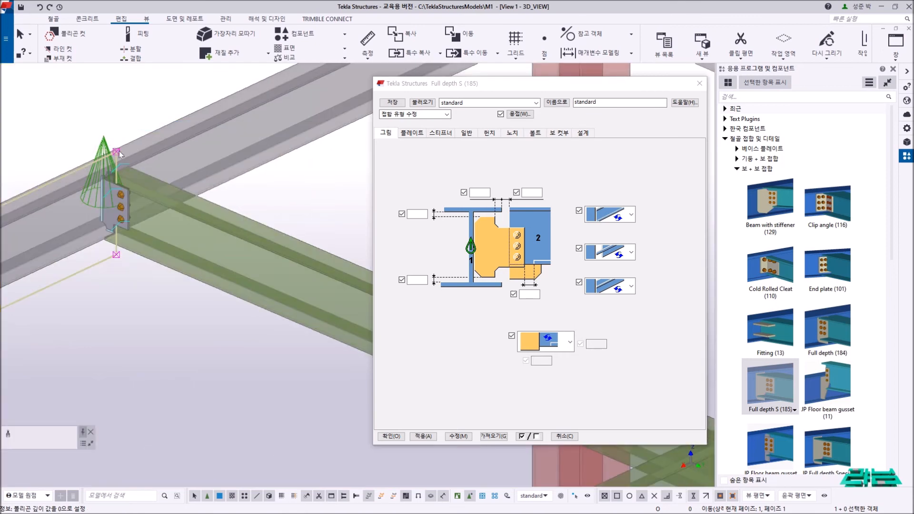
left_click(459, 436)
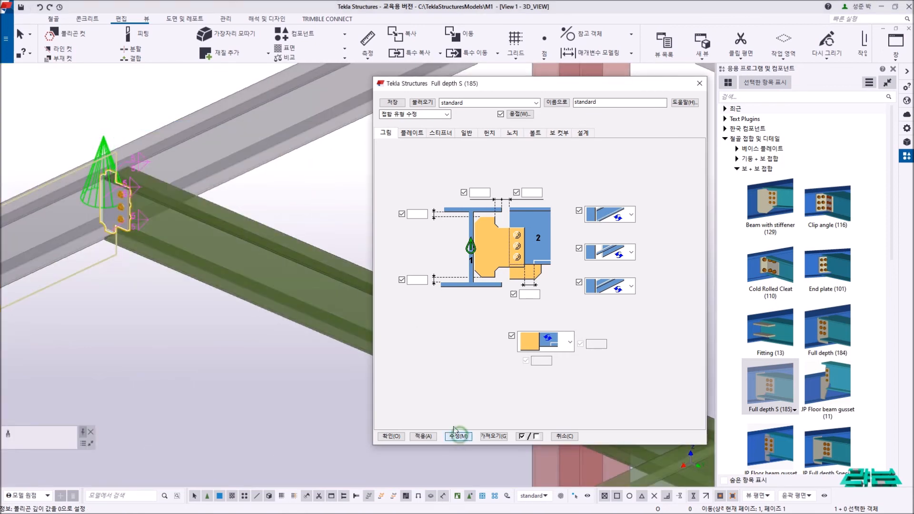
scroll(125, 228, "down", 5)
left_click(148, 264)
right_click(218, 192)
left_click(257, 236)
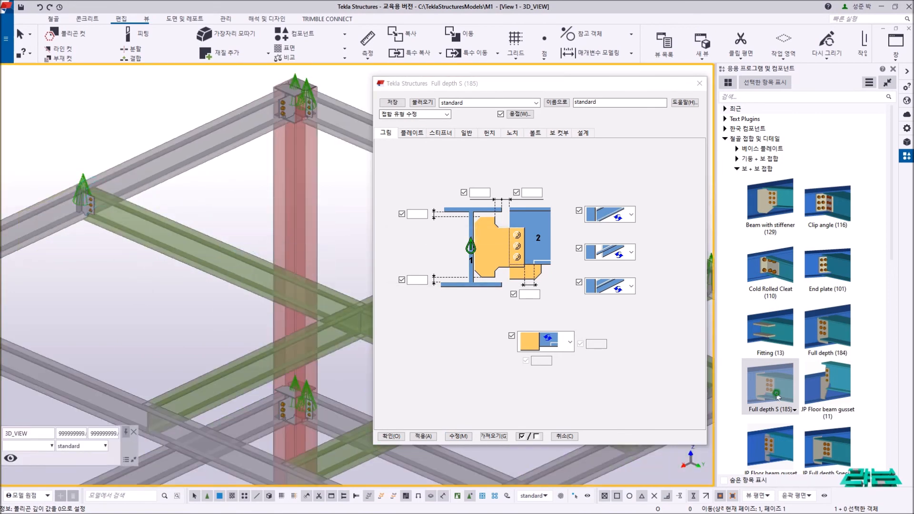
Connect a secondary beam to another upper perimeter girder with Full depth S (185) and check the new joint.
left_click(776, 393)
scroll(293, 265, "down", 4)
middle_click_drag(292, 264, 91, 219)
scroll(236, 213, "up", 4)
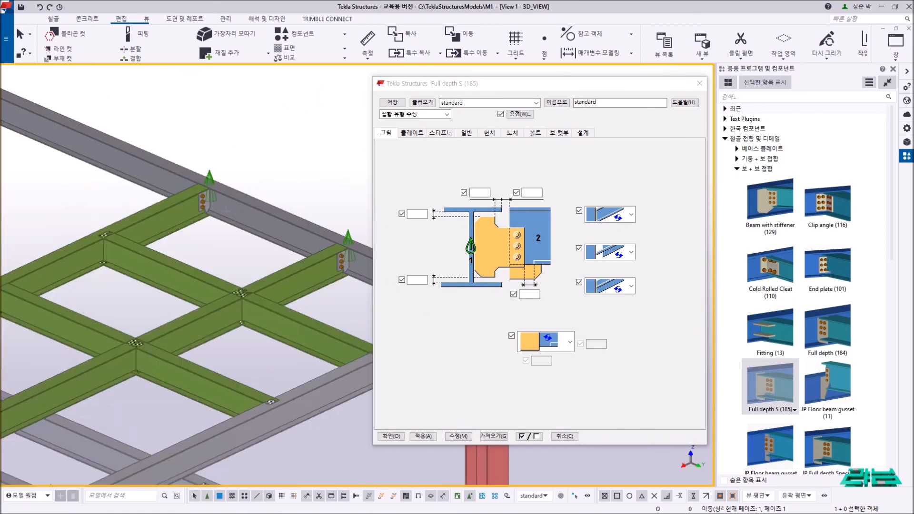
scroll(263, 284, "up", 3)
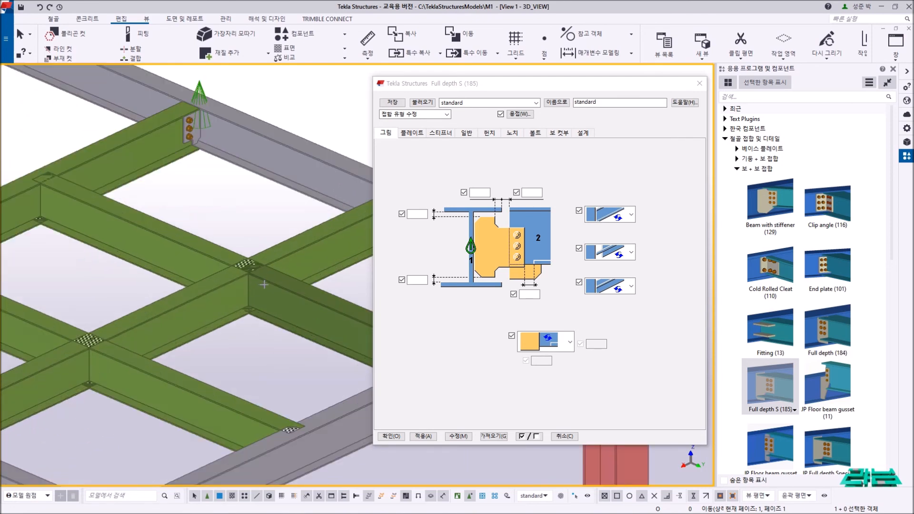
scroll(256, 289, "down", 2)
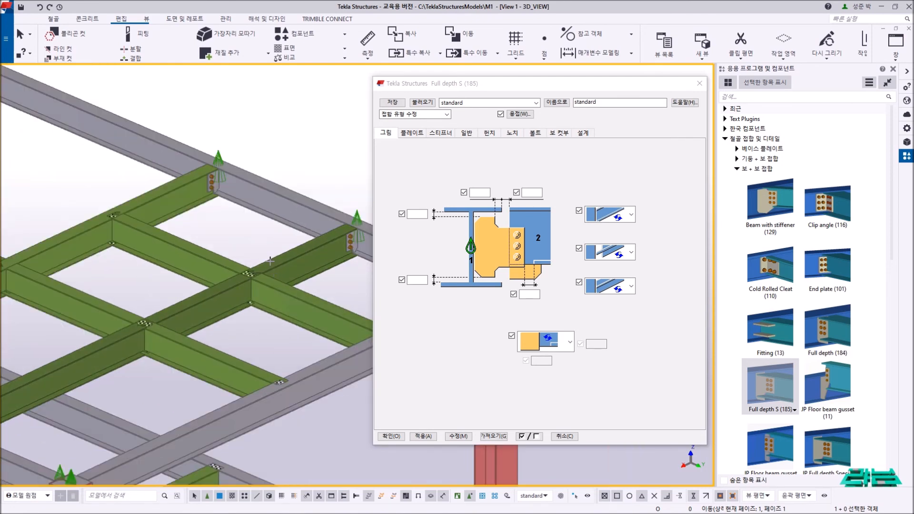
scroll(236, 220, "down", 3)
middle_click_drag(136, 237, 84, 240)
scroll(82, 241, "up", 1)
left_click(76, 261)
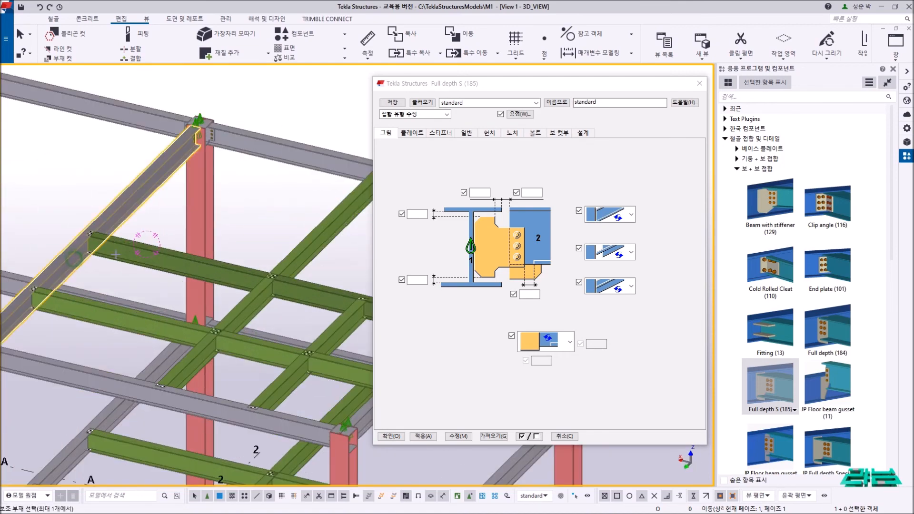
left_click(117, 257)
scroll(82, 253, "up", 3)
scroll(82, 252, "down", 2)
scroll(101, 243, "up", 4)
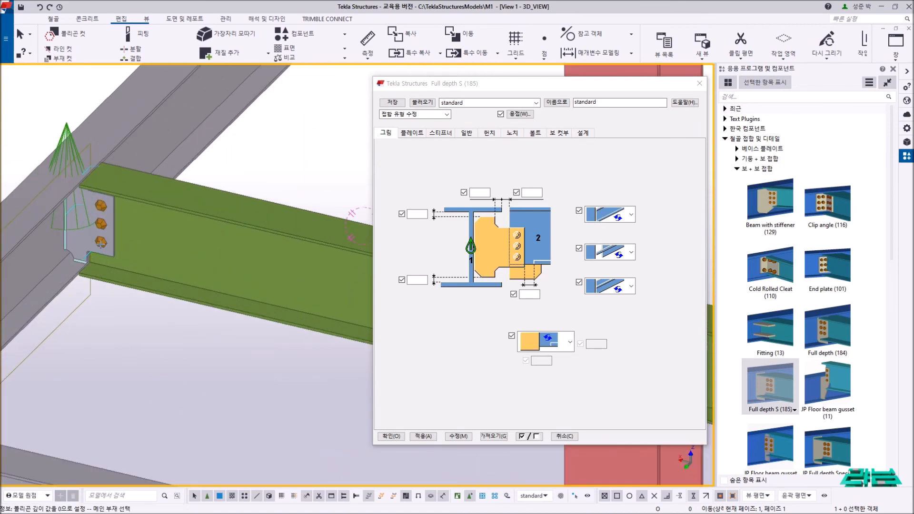
Examine the other secondary beam ends around the upper frame and end the connection command.
scroll(103, 243, "down", 4)
middle_click_drag(355, 288, 205, 247)
middle_click_drag(305, 228, 285, 247)
scroll(204, 238, "up", 3)
scroll(210, 239, "down", 4)
right_click(134, 211)
left_click(141, 213)
left_click(166, 242)
Connect the unjoined secondary beam end nearest the corner column to the far upper girder with Full depth S (185).
middle_click_drag(95, 267, 190, 256)
left_click(779, 385)
mouse_move(34, 279)
middle_mouse_down()
mouse_move(98, 245)
mouse_move(266, 277)
mouse_move(117, 238)
mouse_move(151, 243)
mouse_move(212, 221)
middle_mouse_up()
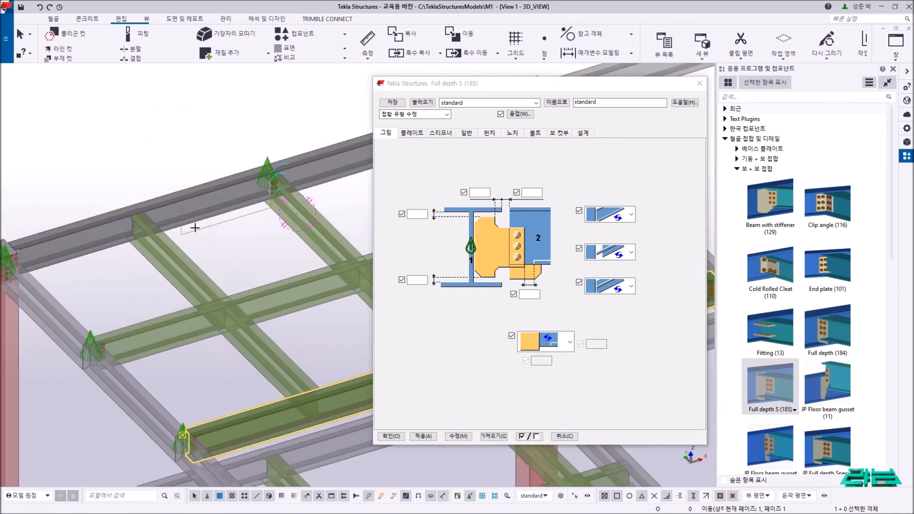
left_click(118, 245)
left_click(138, 247)
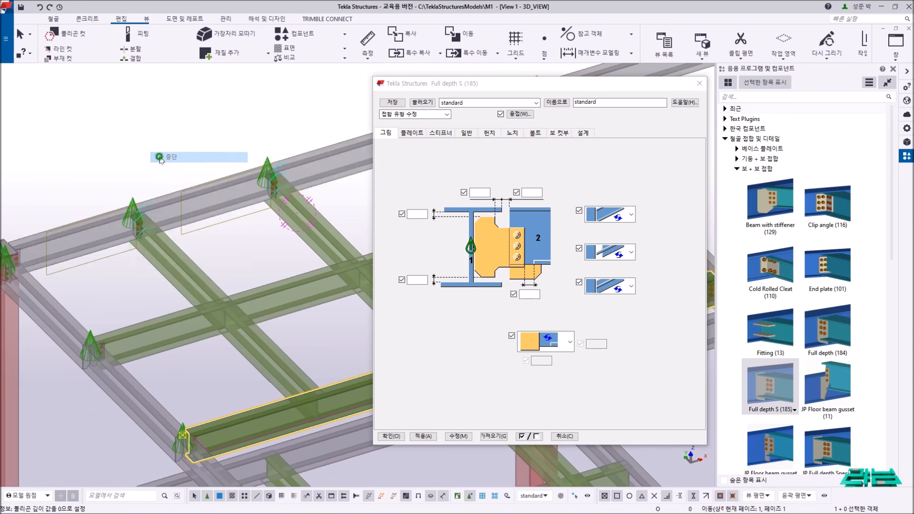
Select the four new connections on the two far upper girders and apply the current Full depth S (185) settings.
left_click(136, 205)
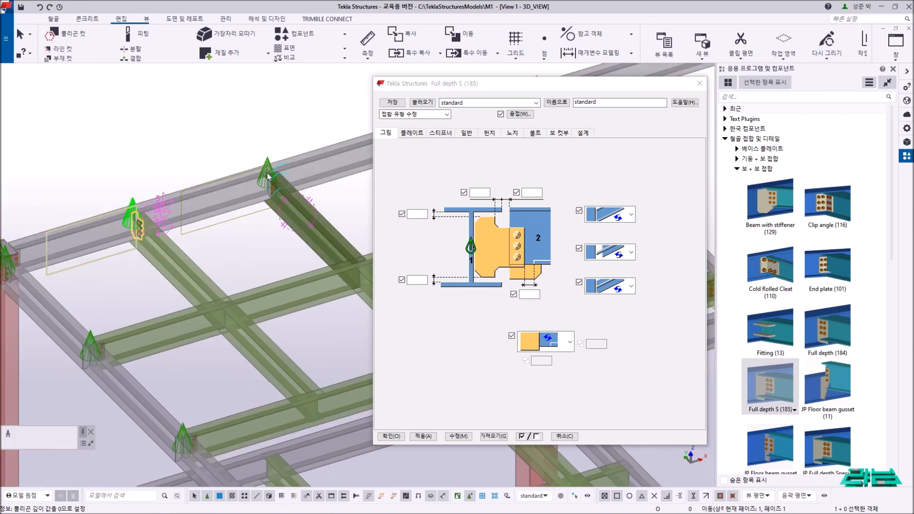
left_click(266, 158, "ctrl")
middle_click_drag(267, 159, 226, 252, "ctrl")
left_click(278, 141, "ctrl")
left_click(349, 201, "ctrl")
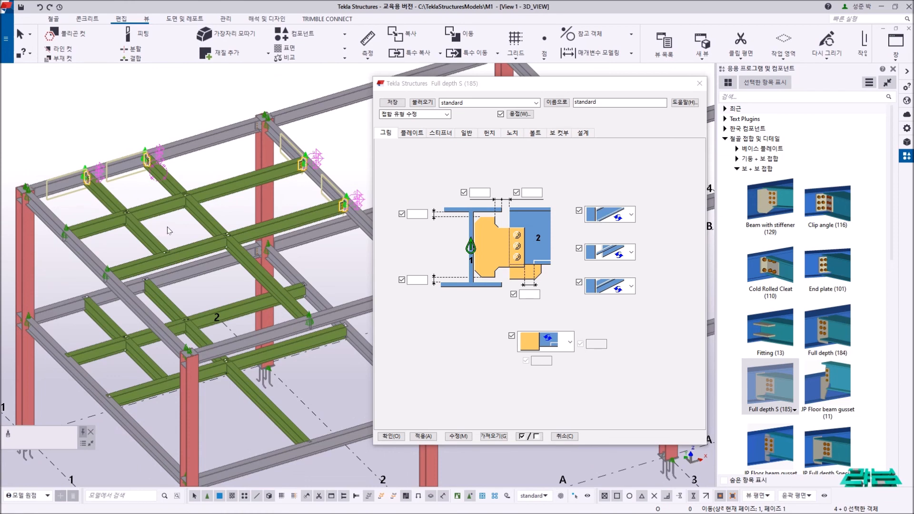
left_click(459, 436)
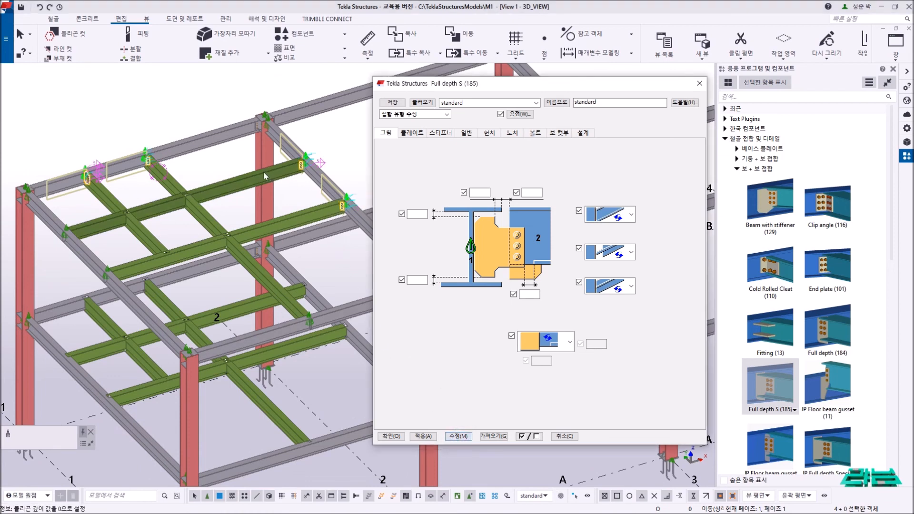
Redraw the view and examine the modified secondary beam joints around the upper frame.
right_click(142, 113)
left_click(176, 166)
scroll(119, 164, "up", 5)
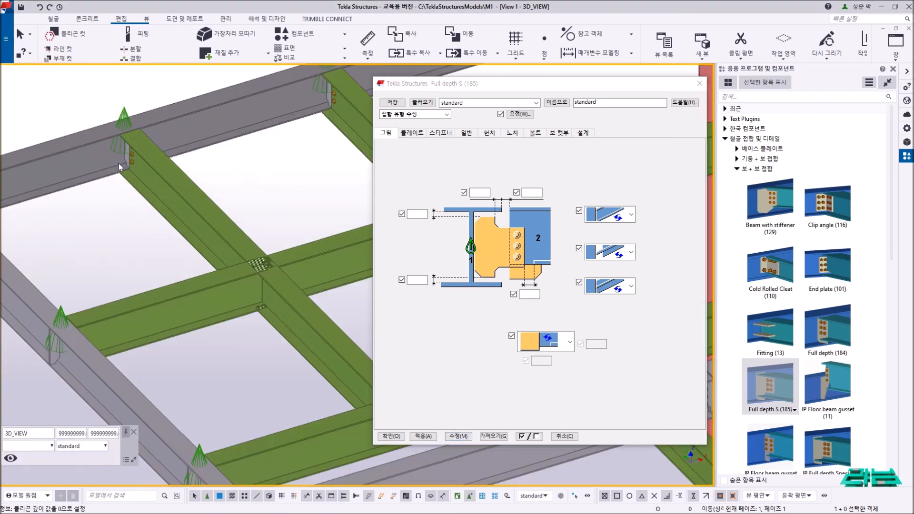
scroll(149, 155, "down", 4)
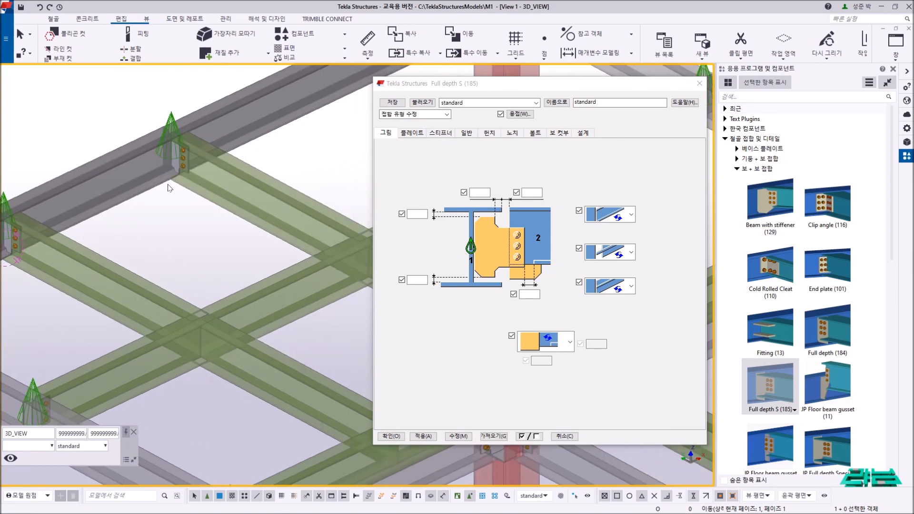
scroll(179, 175, "up", 3)
scroll(179, 175, "down", 4)
scroll(265, 162, "up", 2)
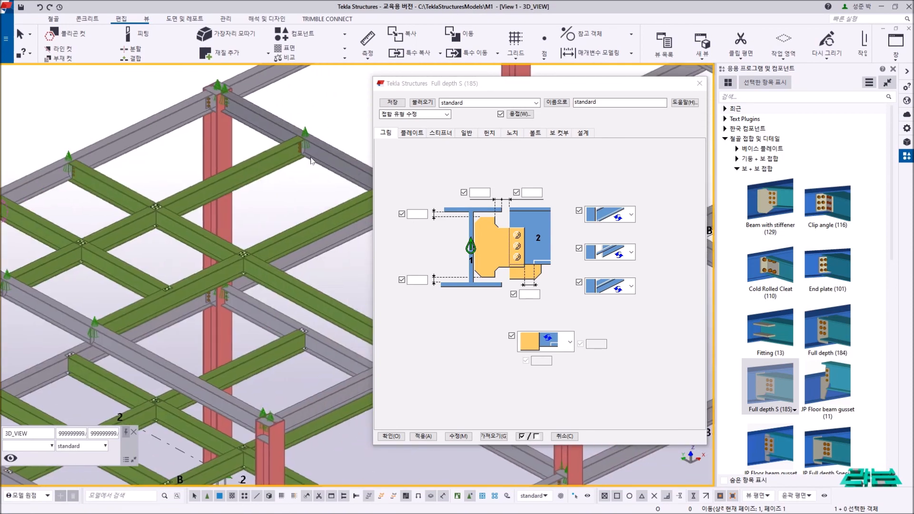
Connect two interior secondary beam ends to the first crossing secondary beam of the upper frame with Full depth S (185).
middle_click_drag(265, 161, 366, 233, "ctrl")
middle_click_drag(366, 233, 315, 247)
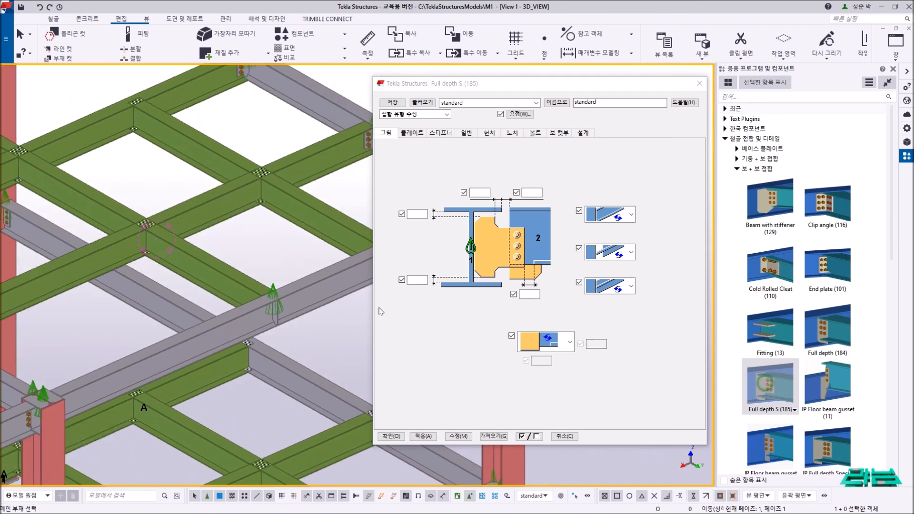
middle_click_drag(113, 127, 131, 188)
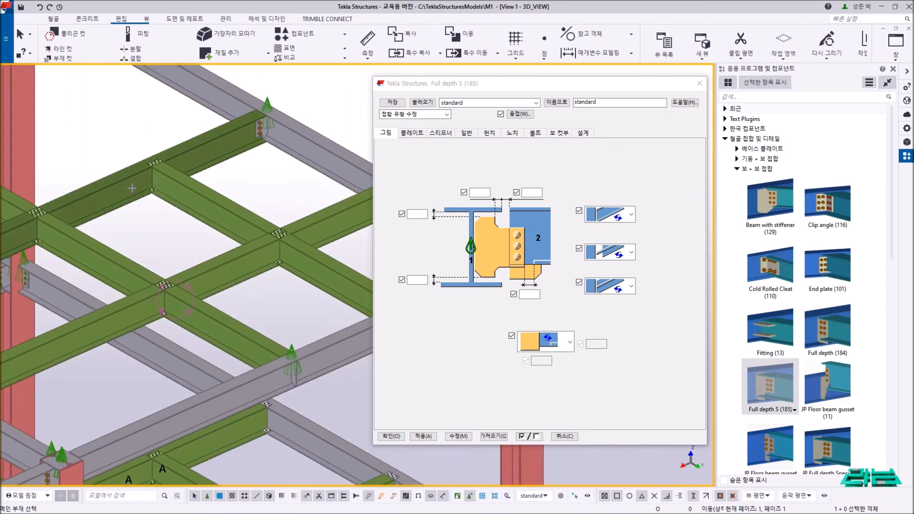
left_click(129, 187)
left_click(189, 202)
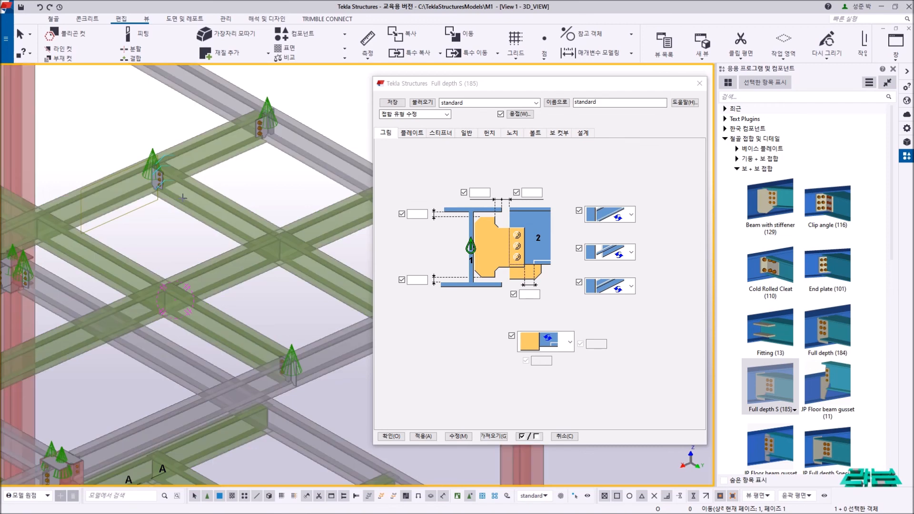
middle_click_drag(24, 229, 141, 193)
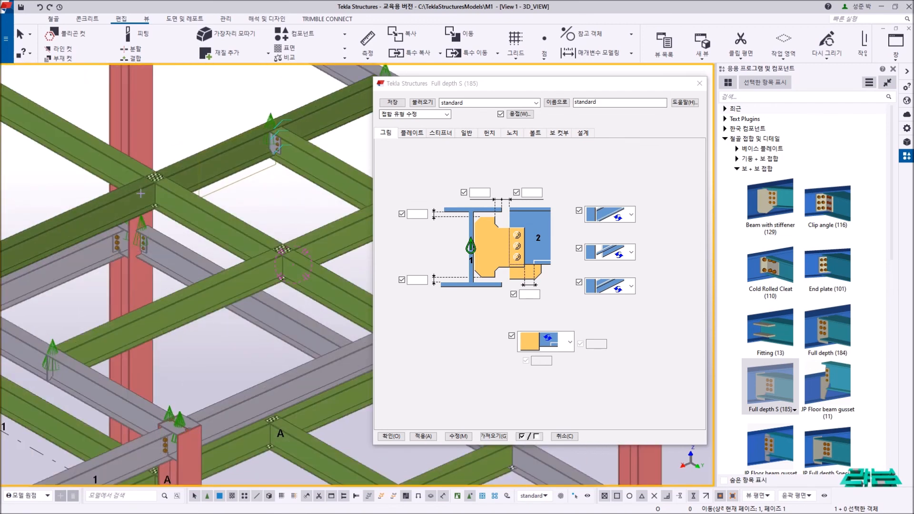
left_click(141, 193)
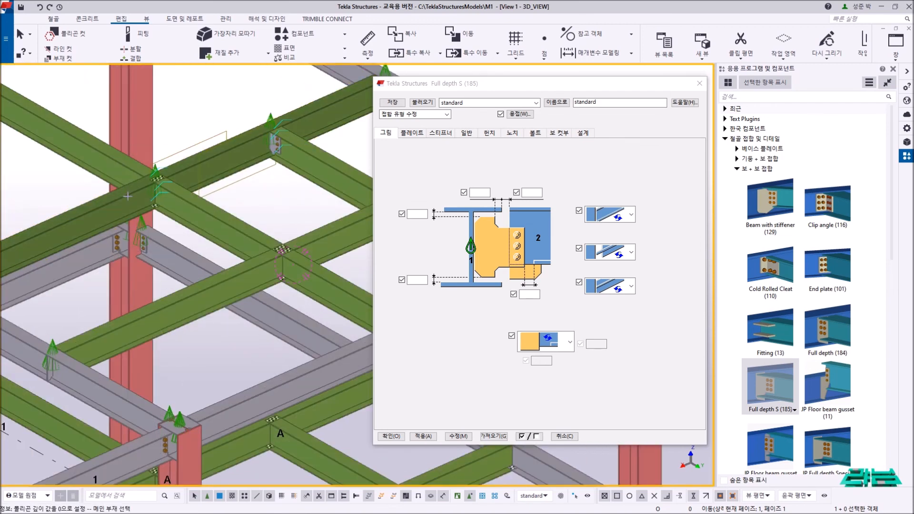
left_click(214, 209)
Connect the interior secondary beam ends to the second crossing secondary beam with Full depth S (185).
scroll(157, 171, "up", 2)
middle_click_drag(334, 281, 179, 192)
left_click(181, 193)
left_click(181, 196)
middle_click_drag(181, 196, 126, 192)
scroll(126, 192, "down", 3)
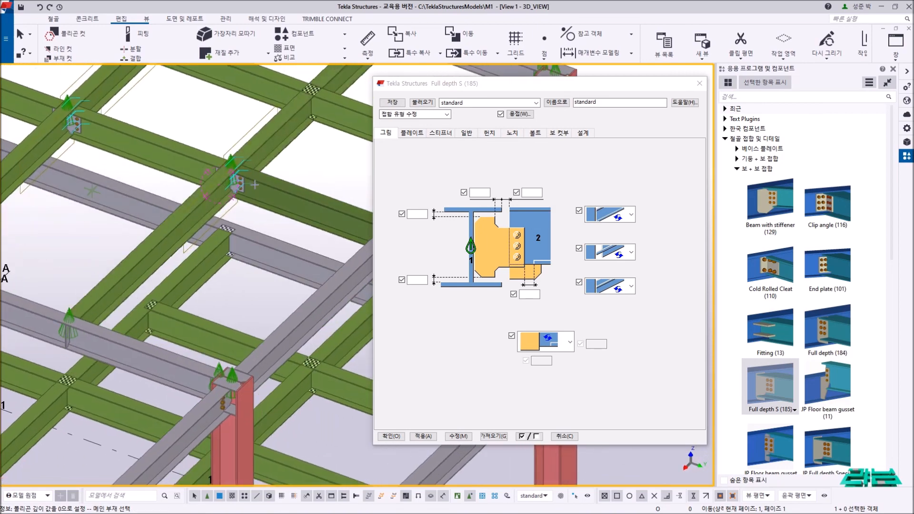
scroll(266, 222, "up", 5)
left_click(235, 221)
left_click(239, 200)
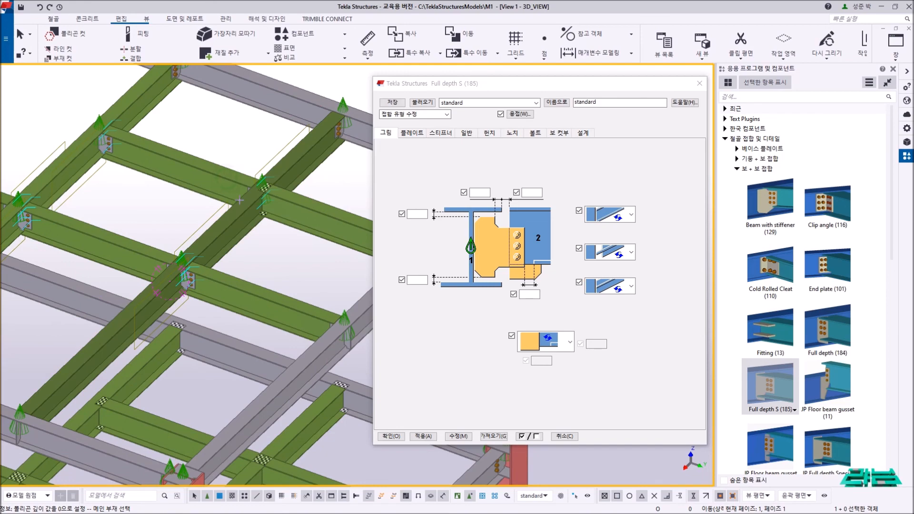
Complete the remaining interior crossing with Full depth S (185), end the connection command and redraw the view.
middle_click_drag(281, 209, 230, 209, "ctrl")
left_click(243, 215)
left_click(282, 213)
right_click(220, 162)
left_click(225, 169)
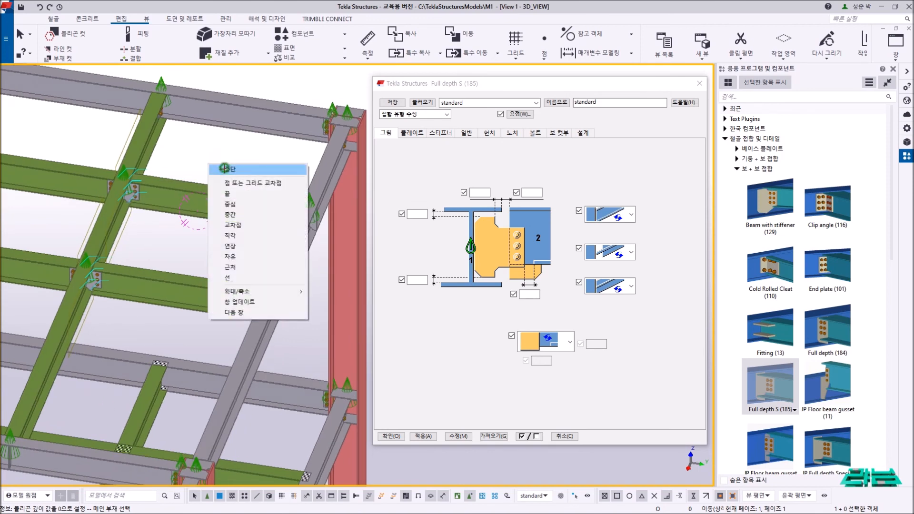
right_click(220, 158)
left_click(270, 216)
scroll(138, 171, "up", 8)
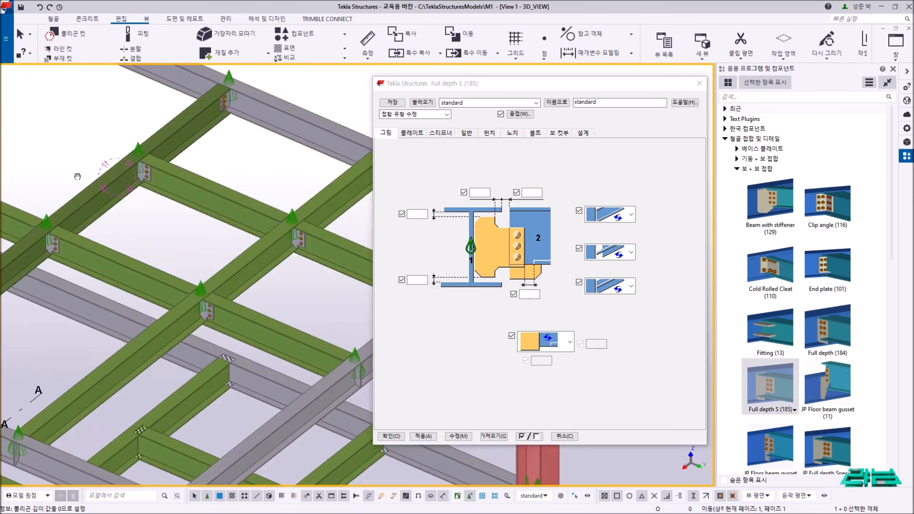
Apply the current Full depth S (185) settings to the selected interior crossing connection and redraw the view.
left_click(144, 173)
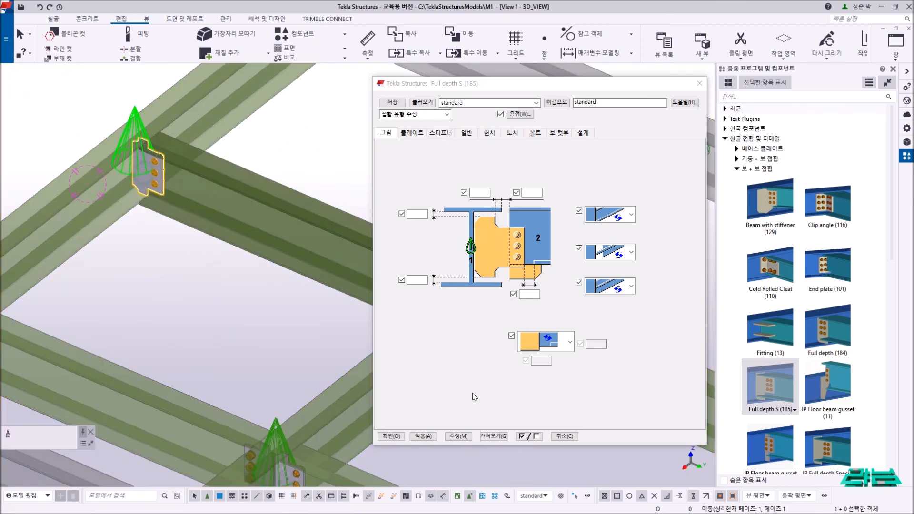
left_click(454, 437)
left_click(155, 310)
right_click(152, 272)
left_click(200, 328)
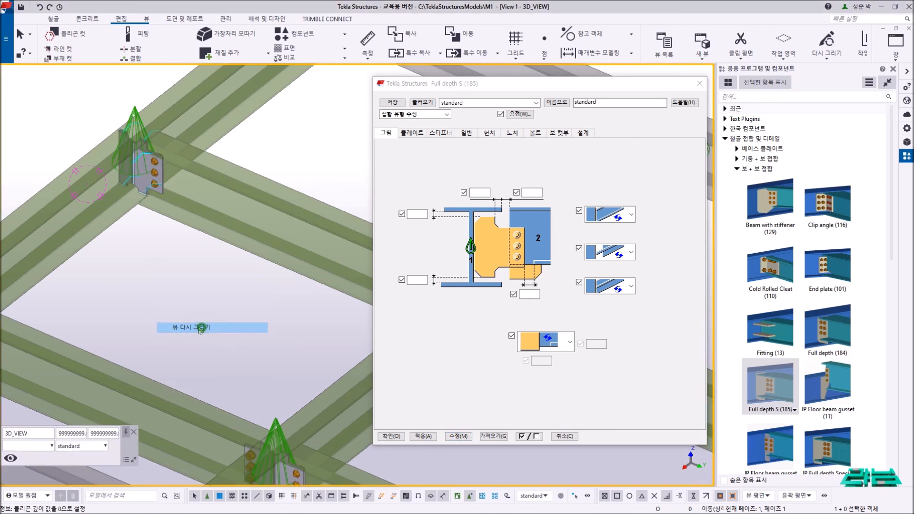
Examine the secondary beam joints around the upper frame from several sides.
scroll(222, 255, "down", 4)
middle_click_drag(125, 260, 244, 189, "ctrl")
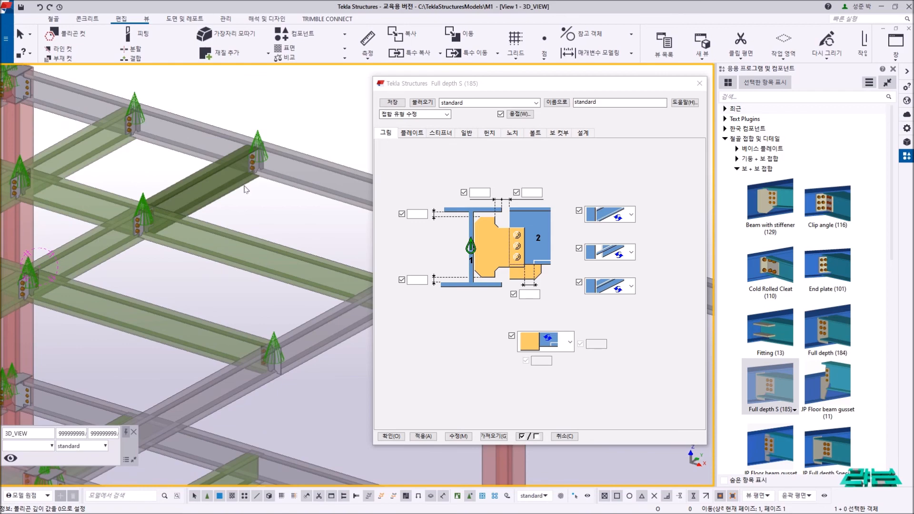
scroll(247, 200, "down", 2)
scroll(361, 293, "up", 2)
middle_click_drag(168, 236, 421, 290)
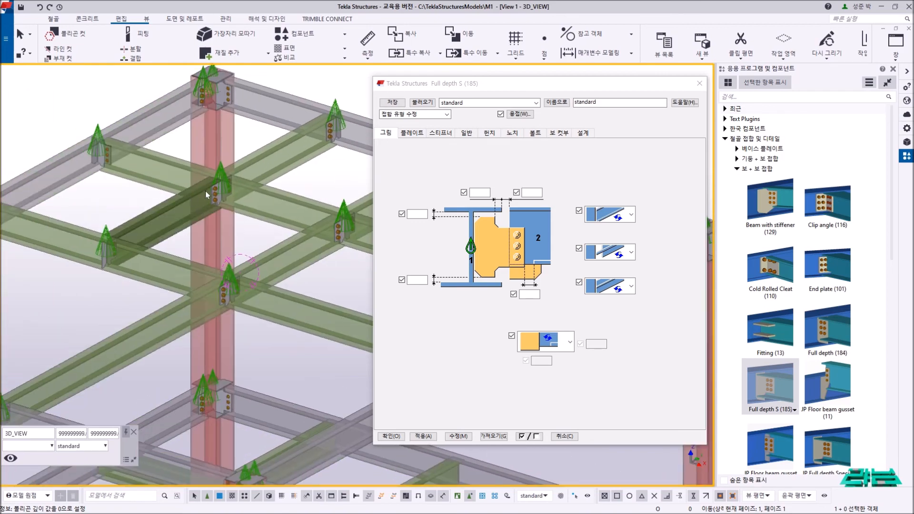
scroll(204, 191, "down", 2)
middle_click_drag(204, 191, 50, 196, "ctrl")
scroll(132, 193, "down", 2)
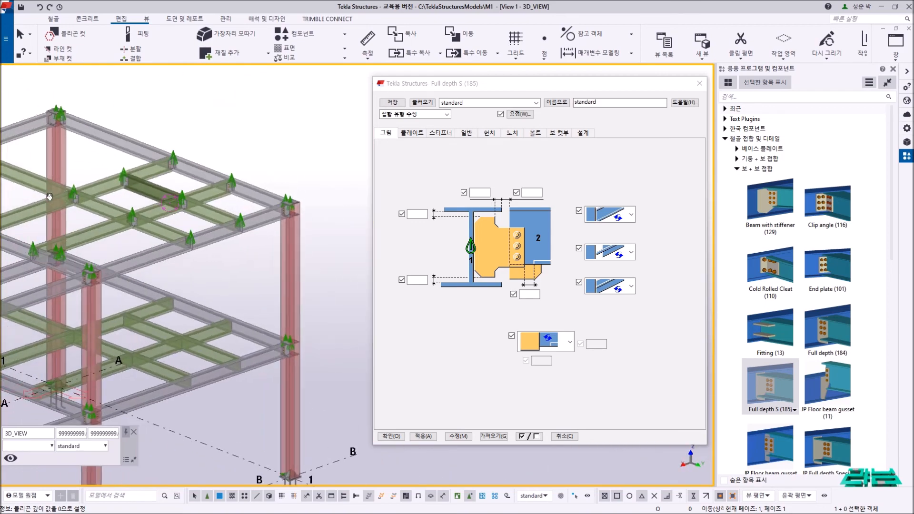
scroll(164, 311, "up", 5)
middle_click_drag(142, 225, 122, 255)
right_click(79, 124)
left_click(81, 124)
Select all secondary beam connections of the upper frame, copy them 3500 mm down to the lower frame and redraw the view.
left_click(209, 495)
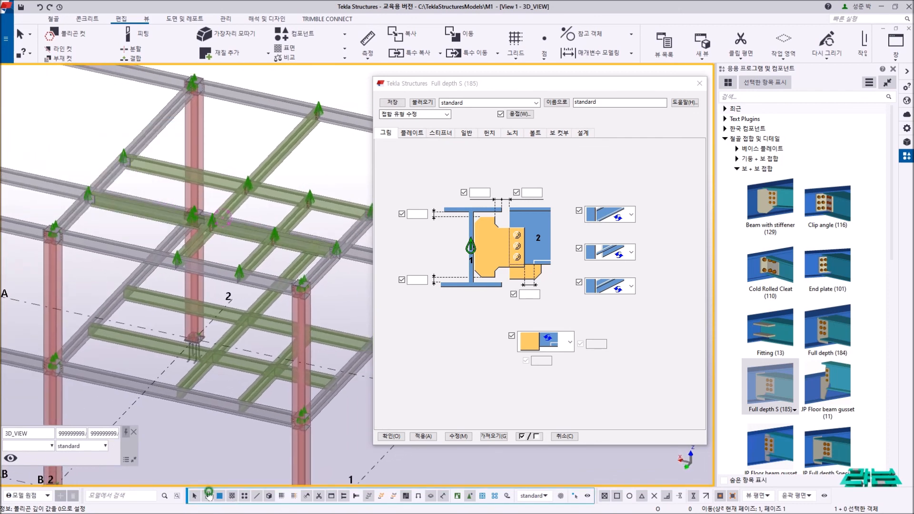
left_click_drag(66, 126, 171, 183)
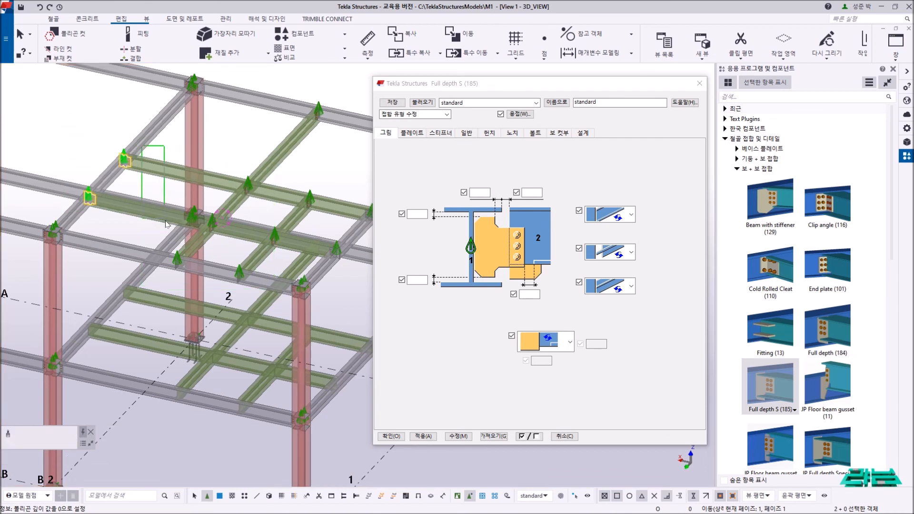
key("ctrl+p")
left_click_drag(284, 283, 284, 283, "shift")
key("ctrl+p")
left_click_drag(244, 122, 319, 212, "shift")
scroll(268, 205, "up", 4)
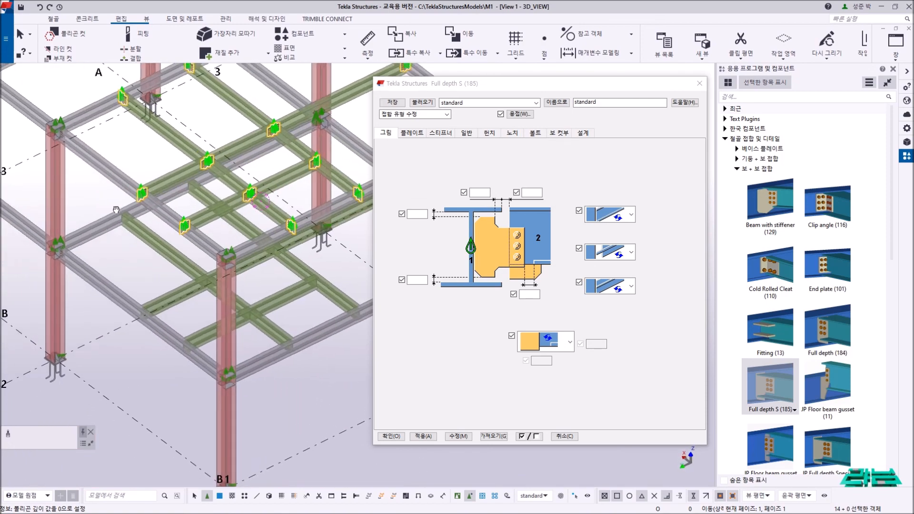
right_click(197, 147)
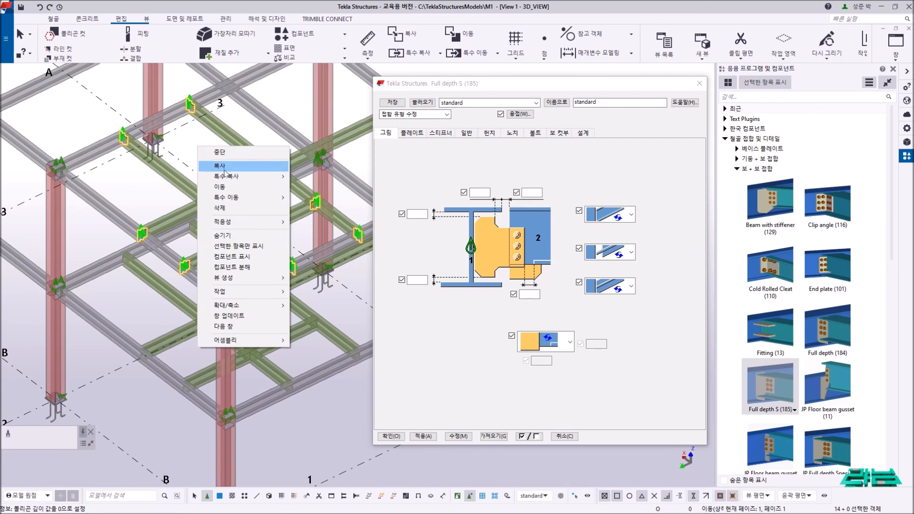
left_click(228, 168)
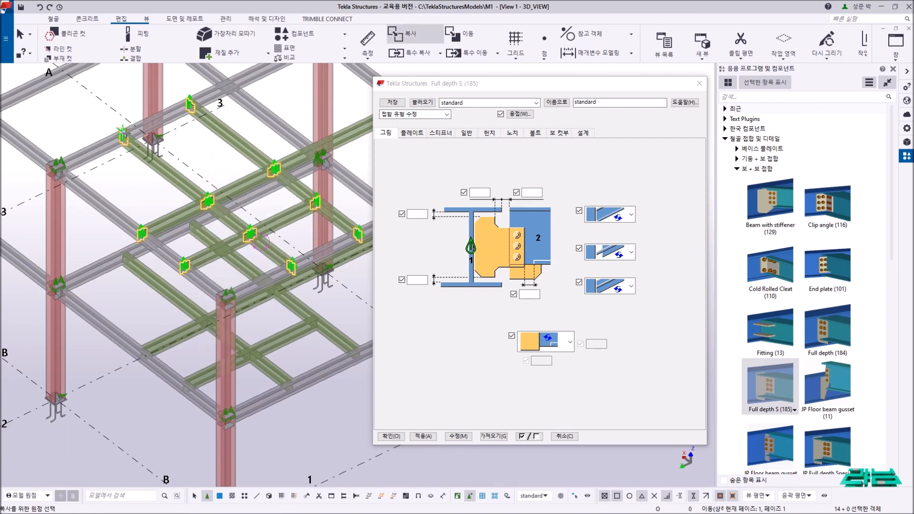
left_click(122, 129)
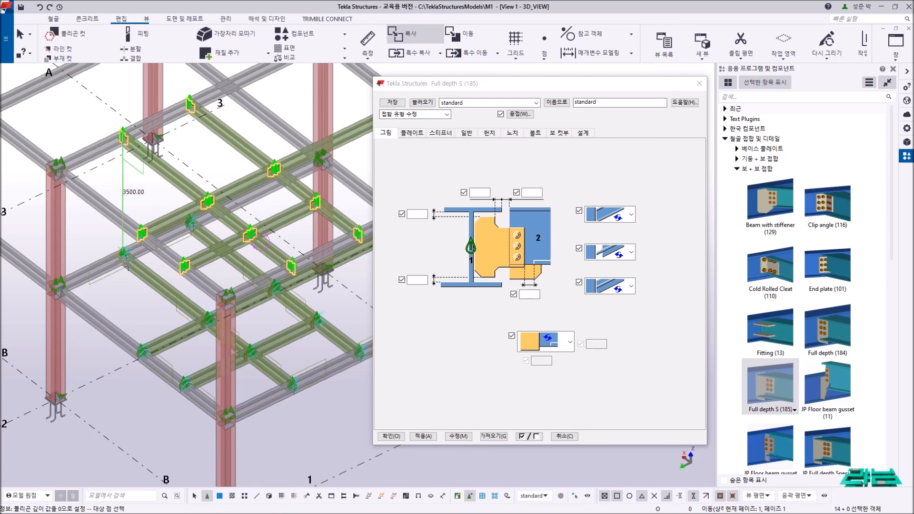
left_click(122, 251)
right_click(146, 195)
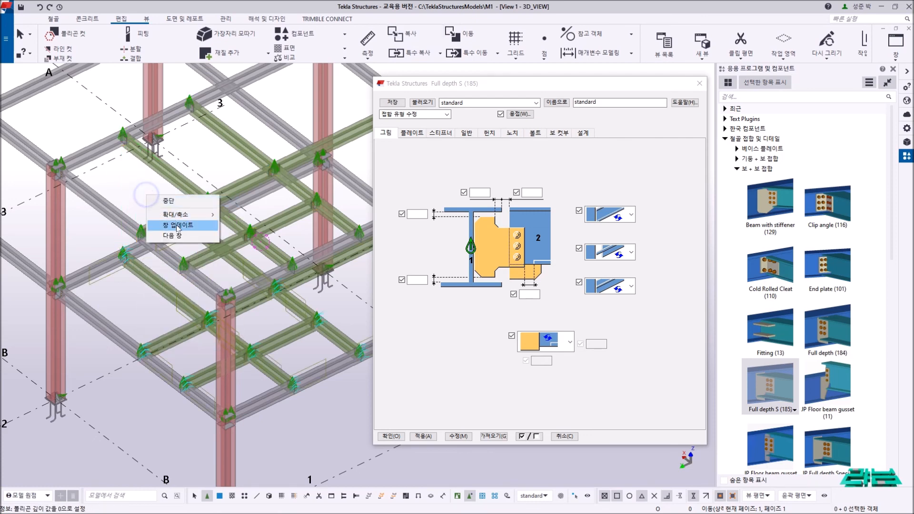
left_click(158, 202)
right_click(146, 202)
left_click(190, 256)
scroll(124, 288, "up", 5)
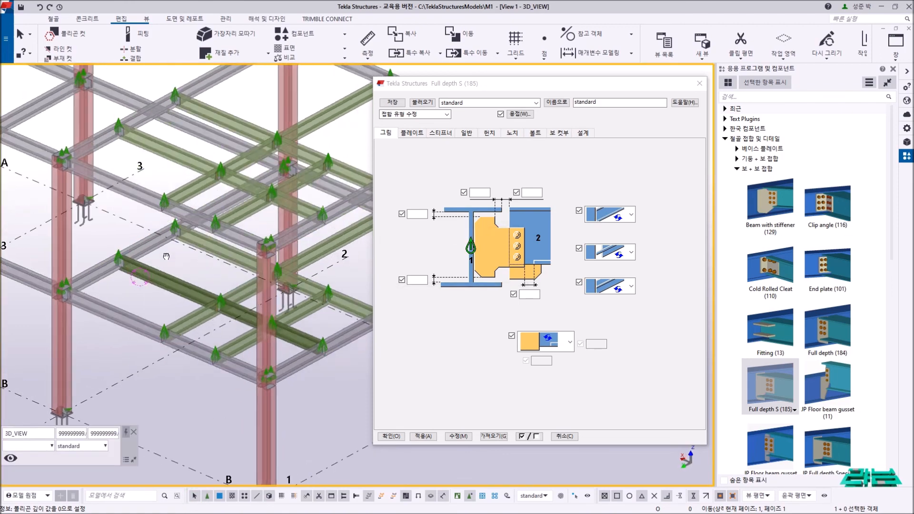
Close the Full depth S (185) settings without further changes and show the whole frame.
left_click(565, 436)
scroll(525, 298, "down", 5)
middle_click_drag(528, 266, 586, 270)
right_click(585, 269)
key("Escape")
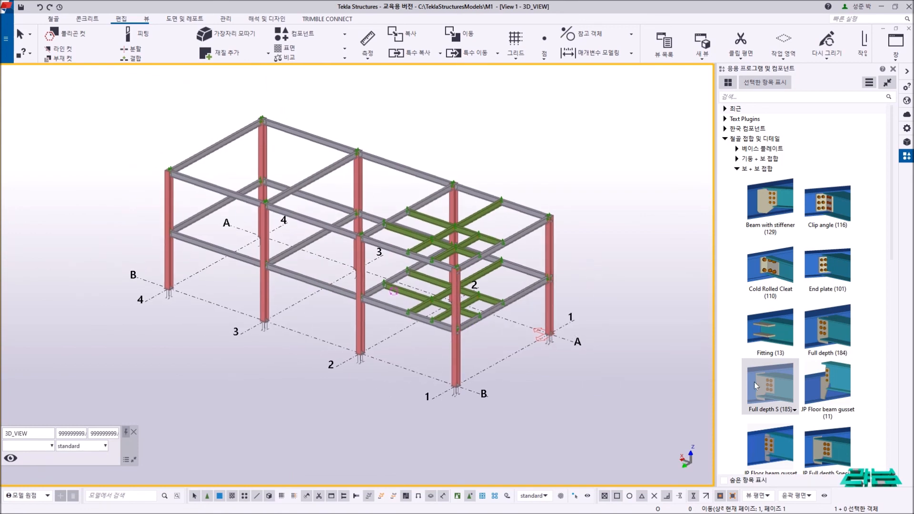
Widen the component catalog and examine the available column-to-beam connections instead of the beam-to-beam ones.
left_click(742, 99)
left_click_drag(717, 264, 681, 259)
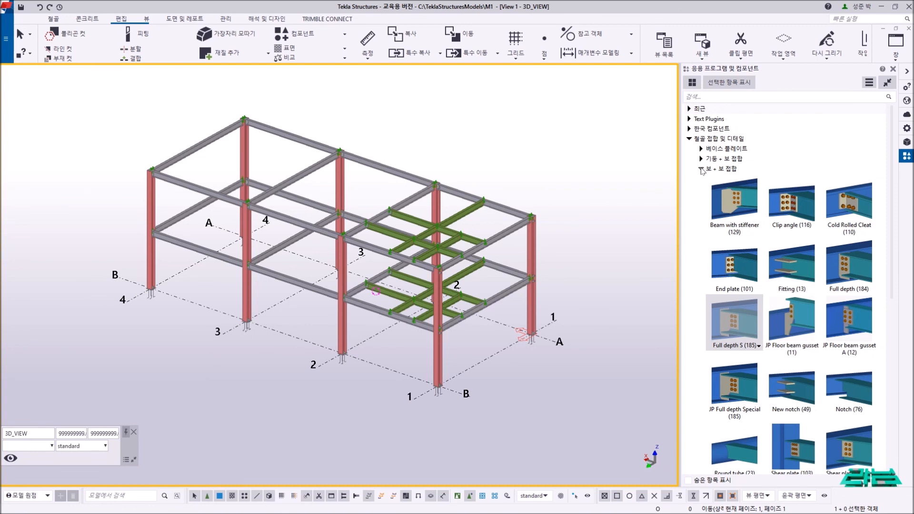
left_click(701, 169)
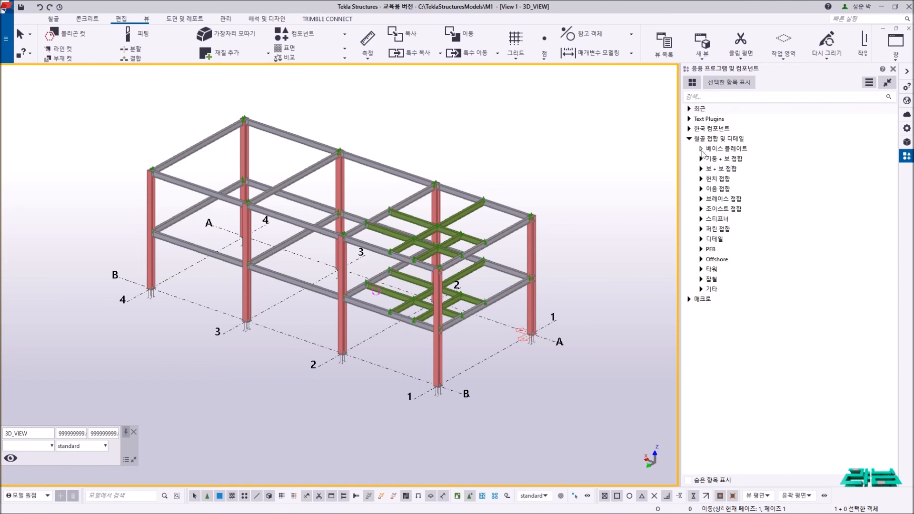
left_click(701, 159)
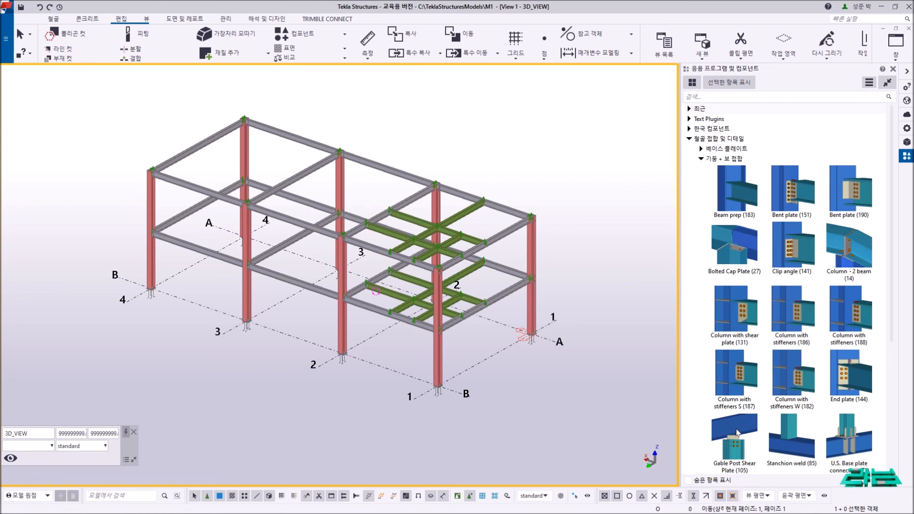
scroll(739, 427, "down", 2)
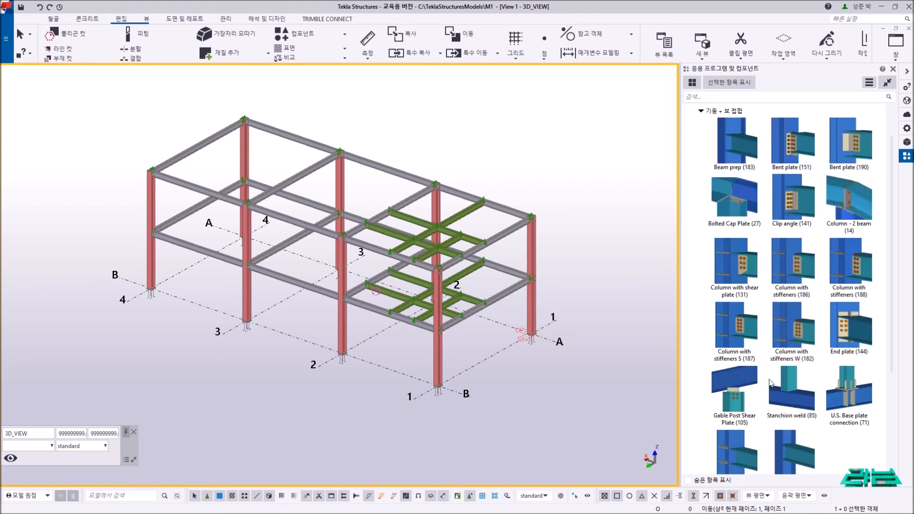
scroll(775, 377, "down", 2)
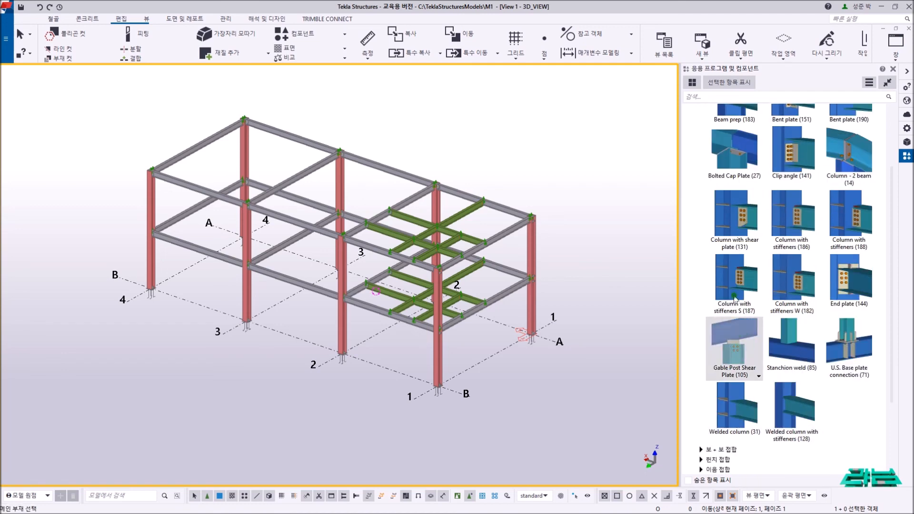
scroll(852, 282, "up", 2)
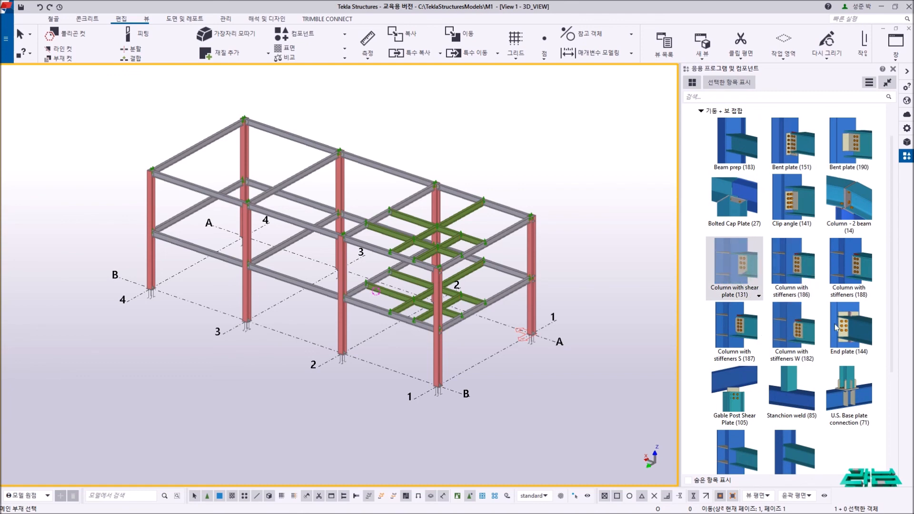
Open the End plate (144) settings, examine the plate parameters and leave the connection without placing it.
left_click(852, 325)
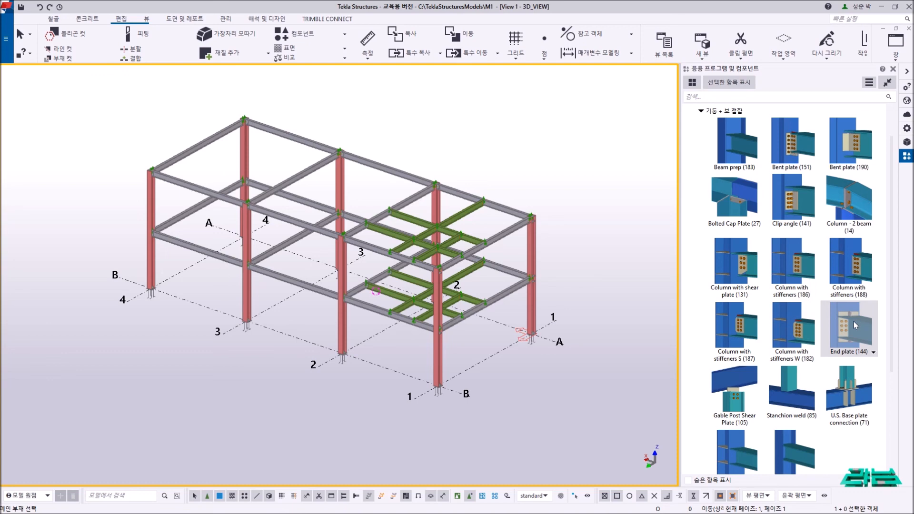
double_click(854, 321)
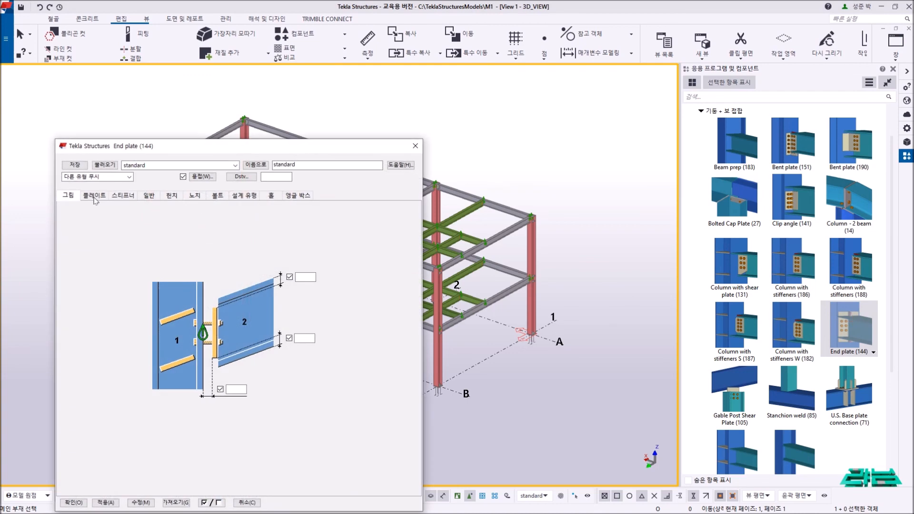
left_click(94, 195)
left_click_drag(143, 145, 190, 75)
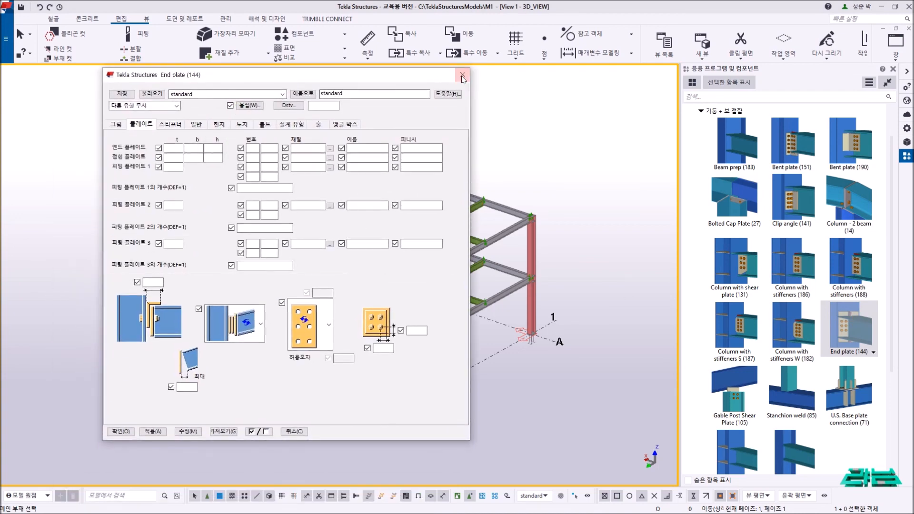
left_click(462, 77)
right_click(520, 110)
left_click(535, 117)
Collapse the column-to-beam connections and show the splice connections in the component catalog.
scroll(796, 274, "up", 2)
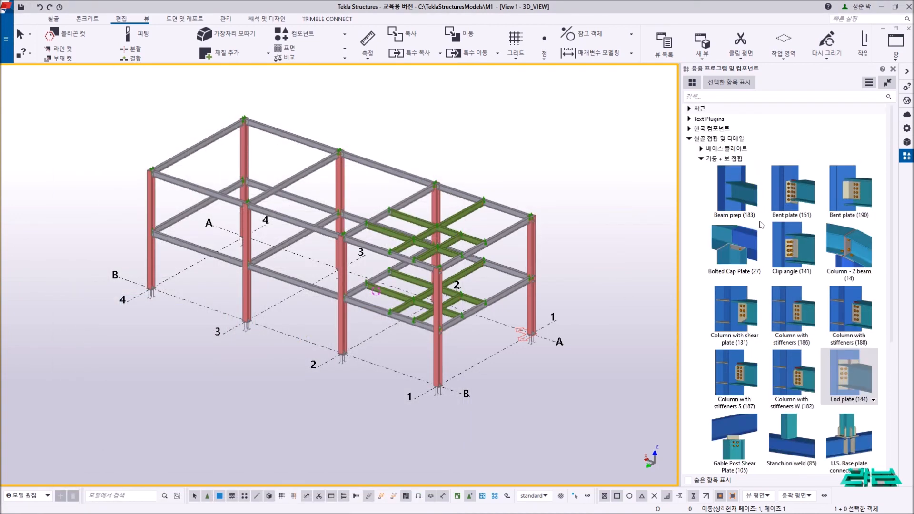
left_click(701, 158)
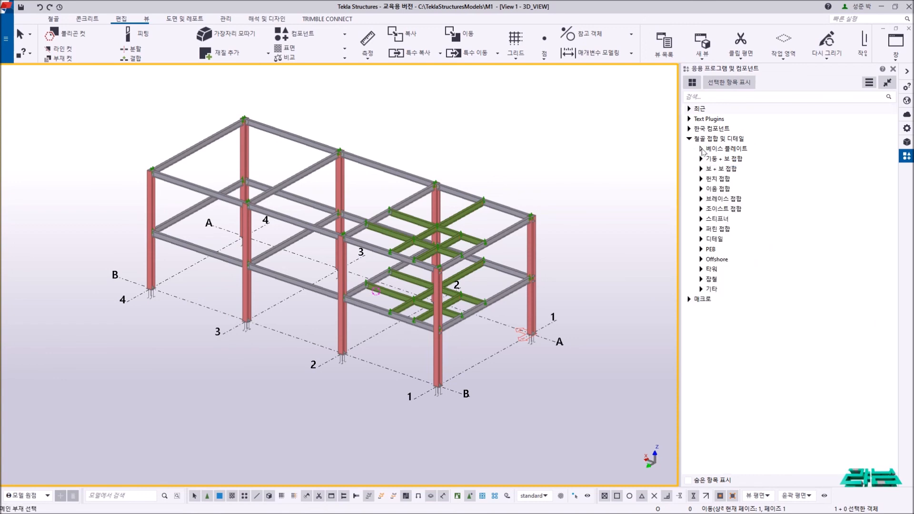
left_click(700, 190)
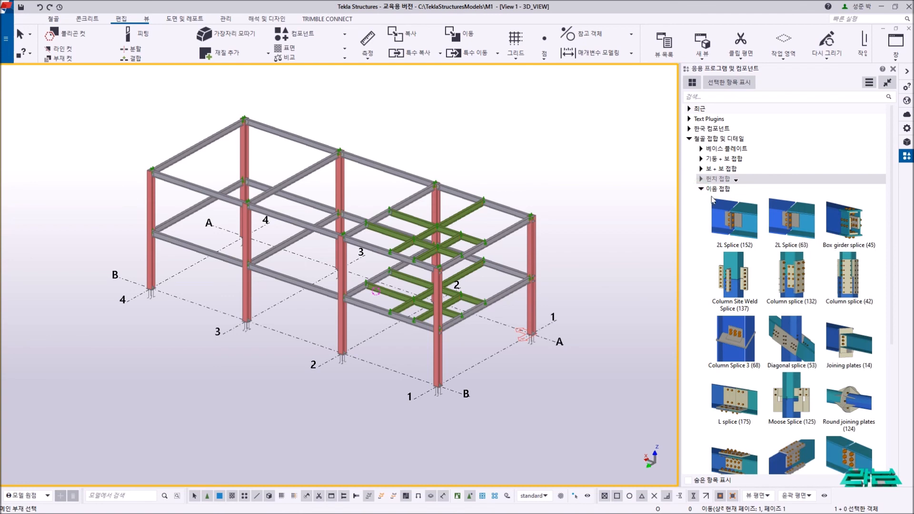
Examine the splice connections through to Tube splice (6), and collapse that group in the component catalog.
scroll(779, 335, "down", 2)
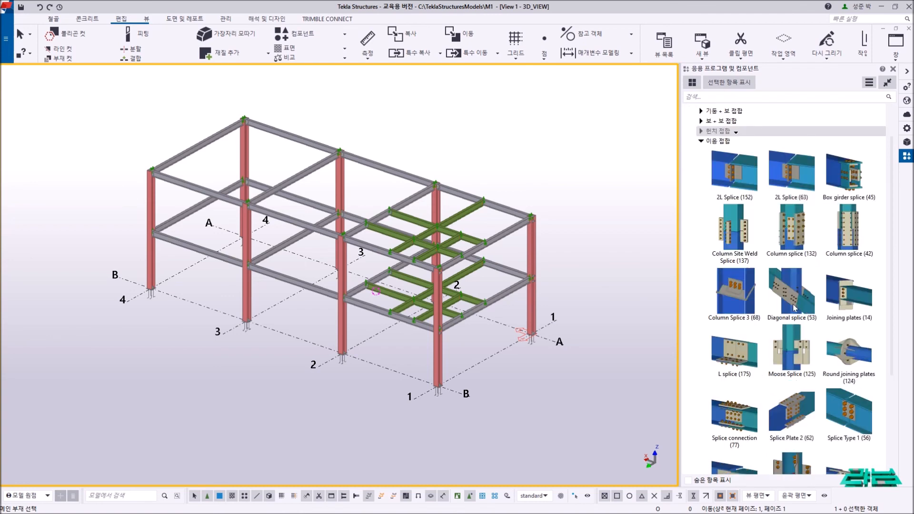
scroll(793, 307, "down", 2)
scroll(796, 324, "down", 2)
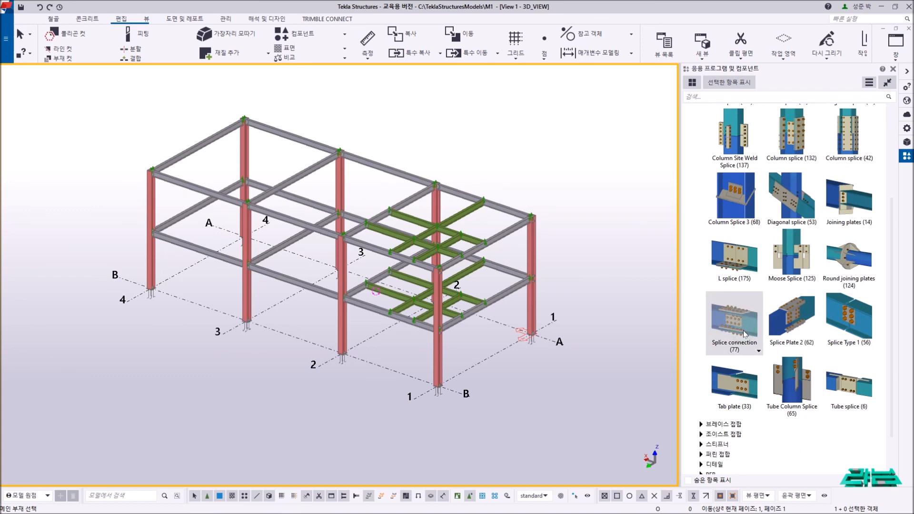
right_click(633, 249)
left_click(646, 255)
scroll(724, 176, "up", 5)
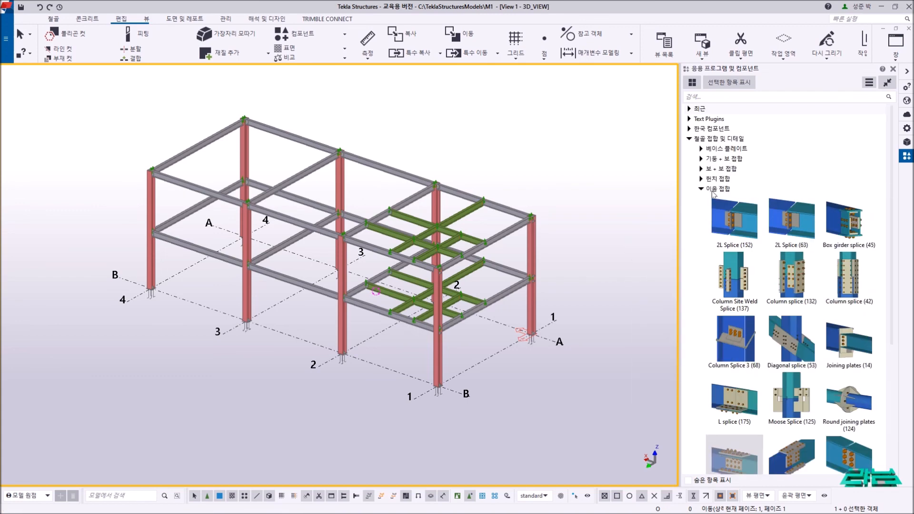
left_click(702, 189)
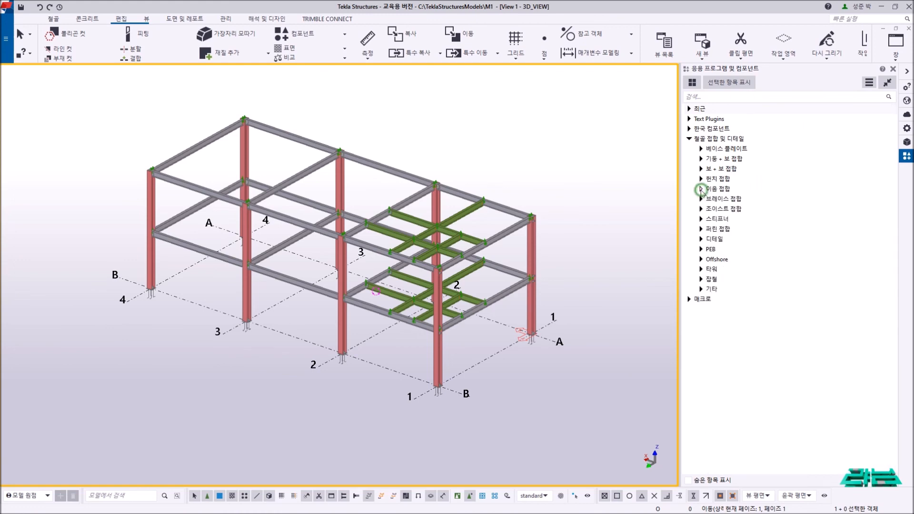
Show the Korean components in the catalog and delete the existing beam connections at the top of the column at grid A-4.
left_click(689, 129)
middle_click_drag(376, 173, 425, 202)
scroll(397, 181, "up", 3)
right_click(414, 128)
left_click(426, 135)
middle_click_drag(358, 186, 492, 251)
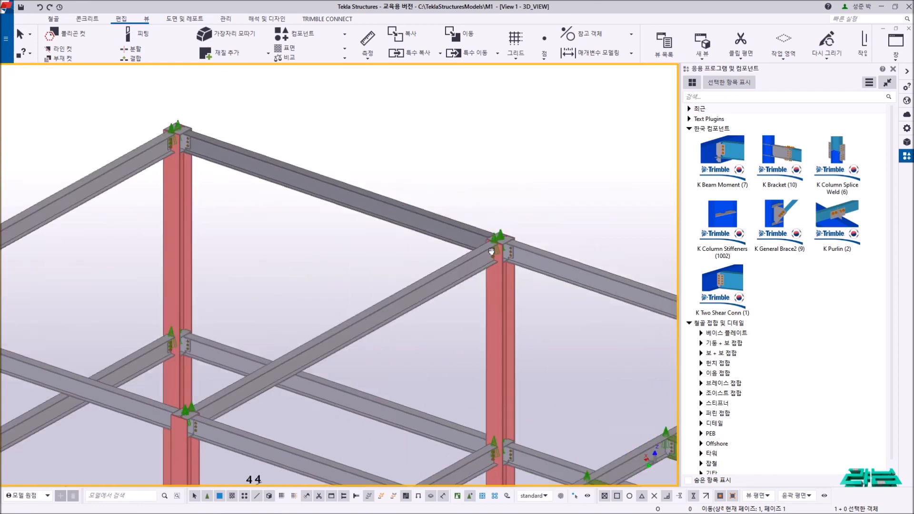
scroll(462, 226, "up", 5)
left_click(408, 198)
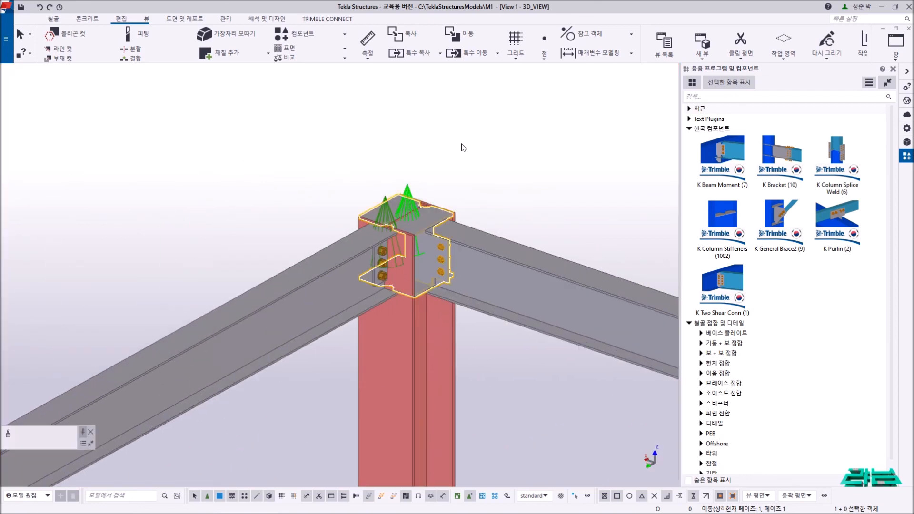
key("Delete")
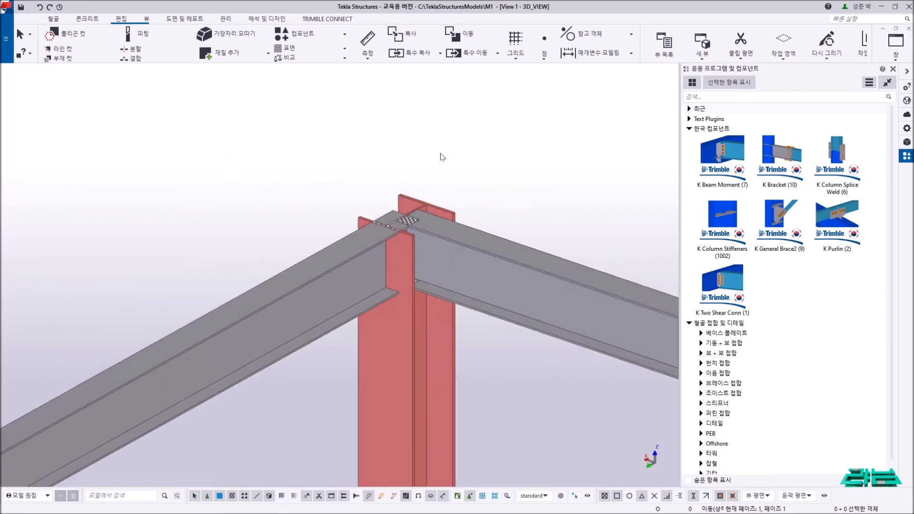
middle_click_drag(550, 164, 427, 85)
left_click(531, 140)
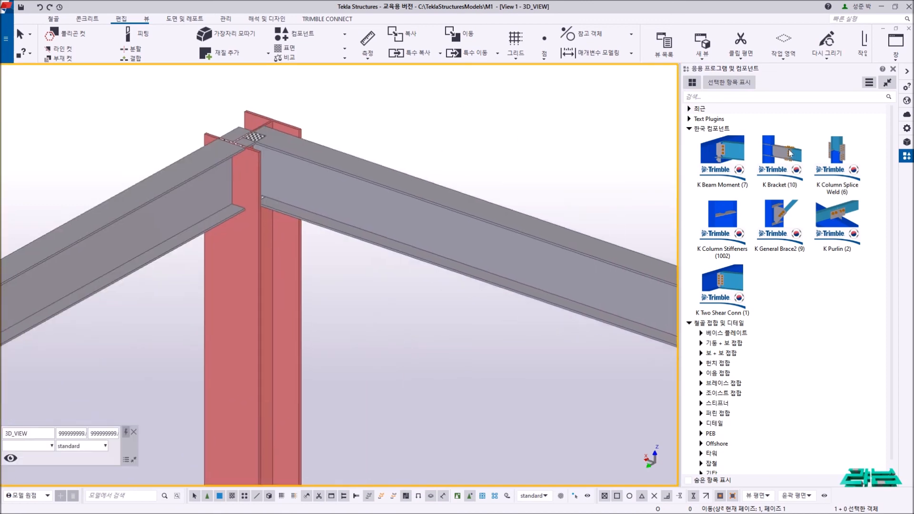
Open the K Bracket (10) settings, review the picture parameters and close them without changes.
double_click(772, 160)
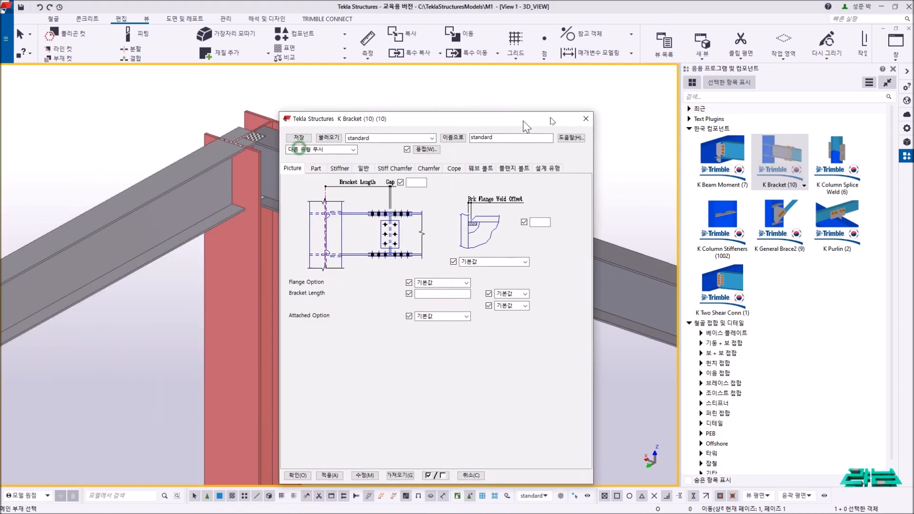
left_click_drag(523, 121, 668, 100)
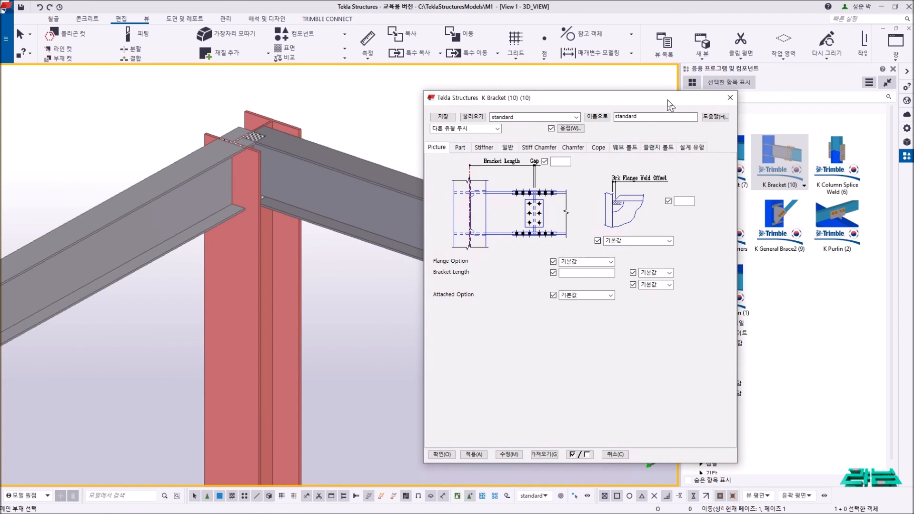
right_click(386, 119)
key("Escape")
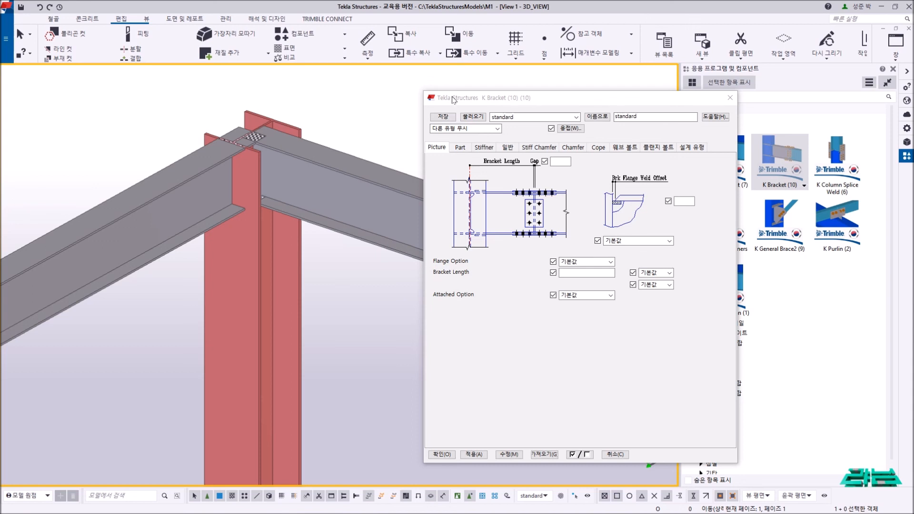
left_click(736, 99)
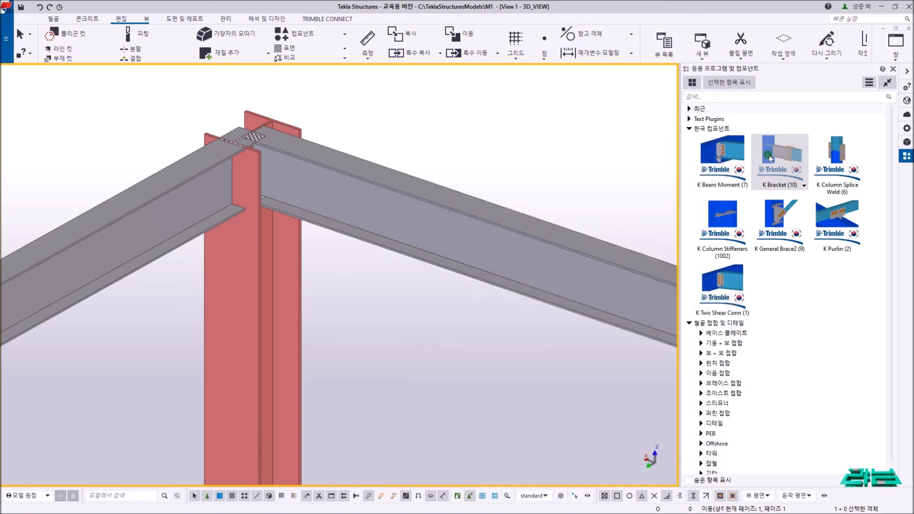
Join both upper beams to the column at grid A-4 with K Bracket (10) connections and redraw the view.
left_click(284, 272)
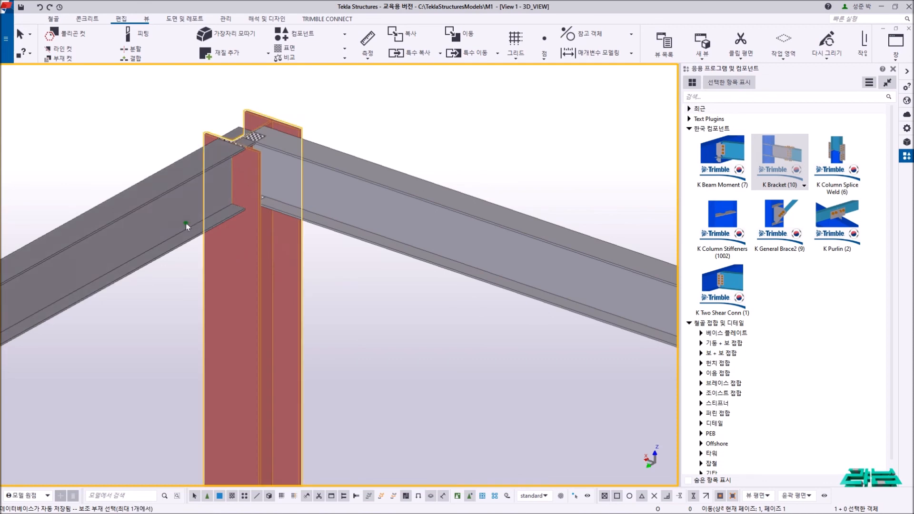
left_click(350, 203)
right_click(454, 131)
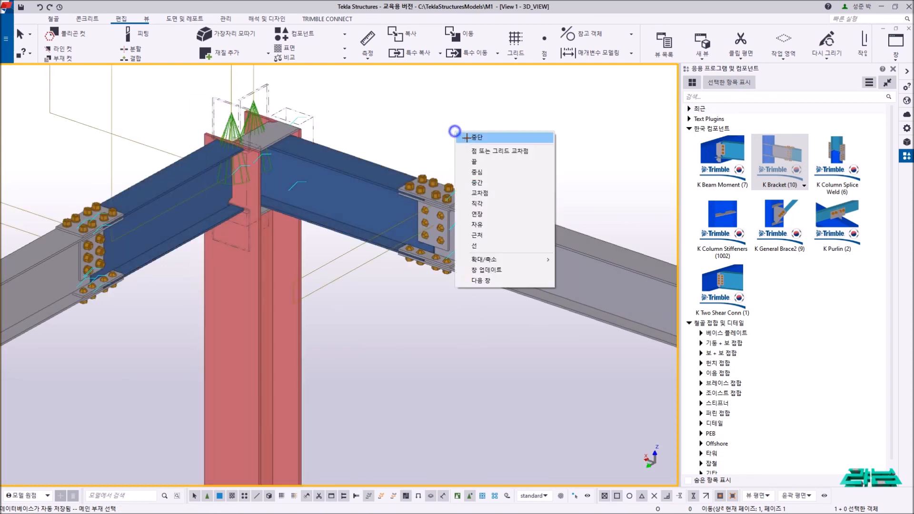
left_click(464, 137)
right_click(413, 97)
left_click(461, 156)
Set the thickness of the four top and bottom FS stiffener plates to 9 in one K Bracket (10) connection and modify it.
double_click(256, 114)
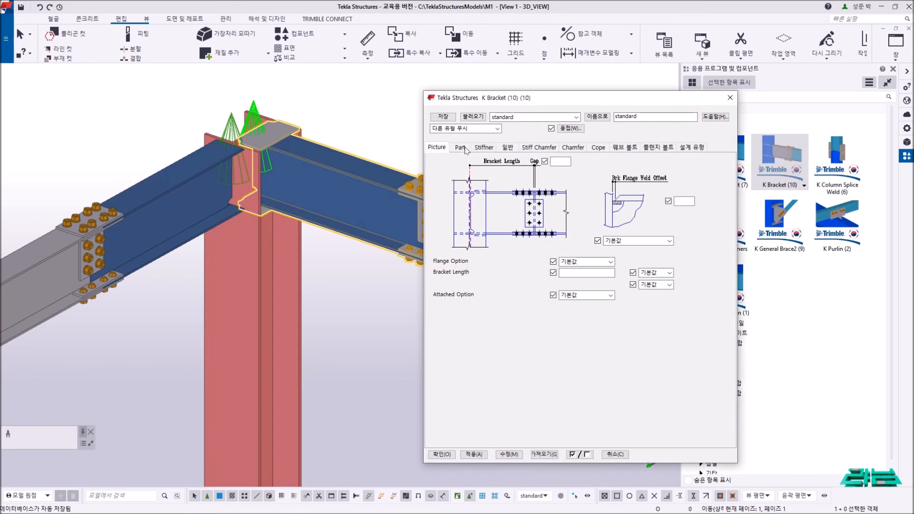
left_click(485, 148)
left_click(460, 147)
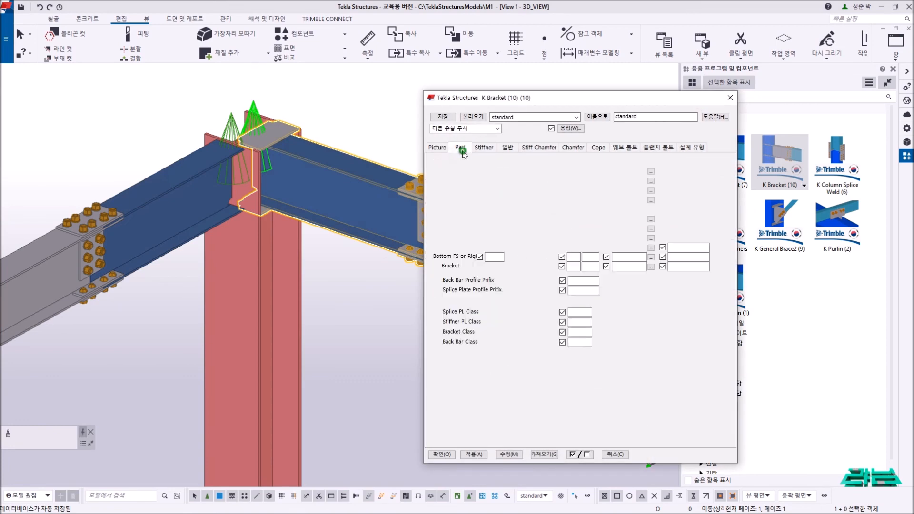
left_click(496, 228)
type("9")
left_click(495, 238)
type("9")
left_click(495, 247)
type("9")
left_click(495, 257)
type("9")
left_click(508, 455)
left_click(615, 455)
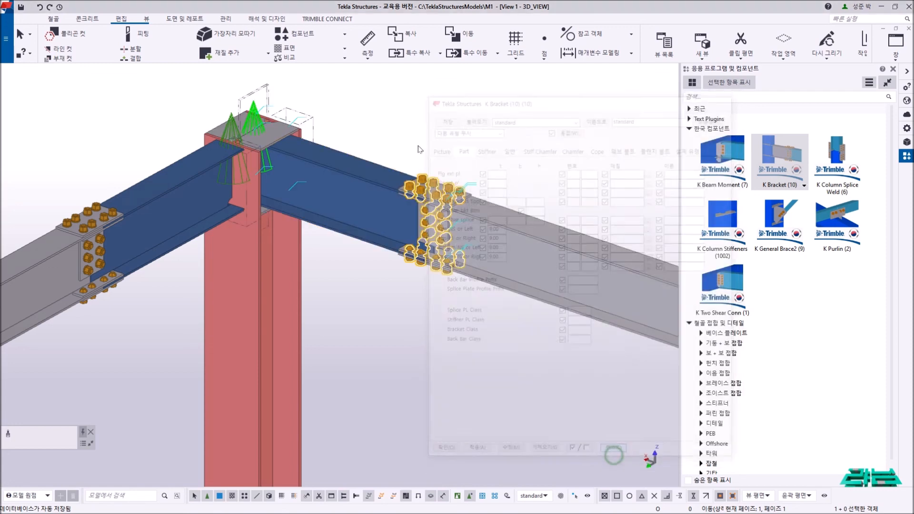
right_click(395, 86)
left_click(426, 145)
Extend the top end of the column at grid A-4 upward by 50.
left_click(284, 225)
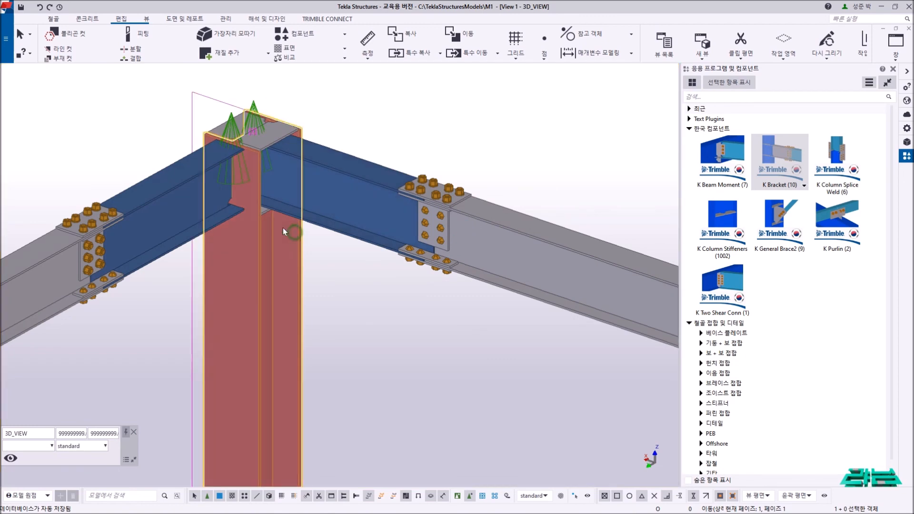
scroll(248, 138, "up", 3)
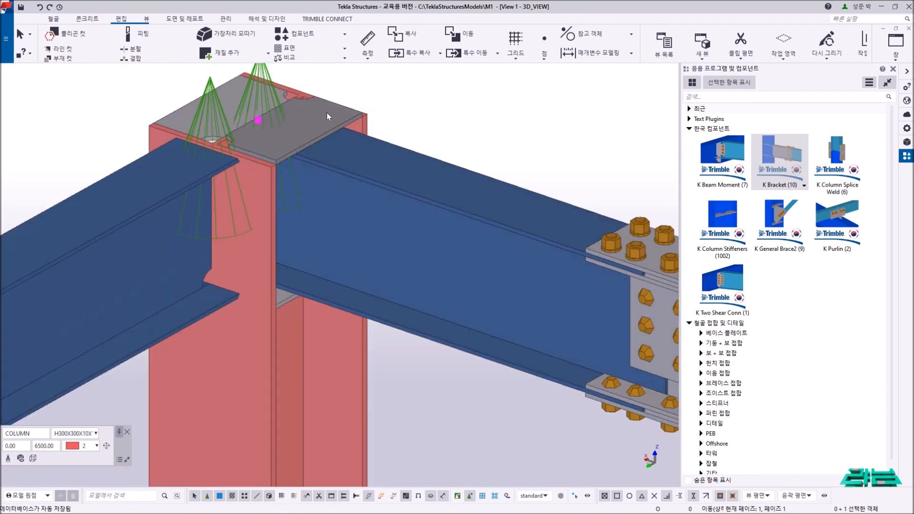
left_click(258, 119)
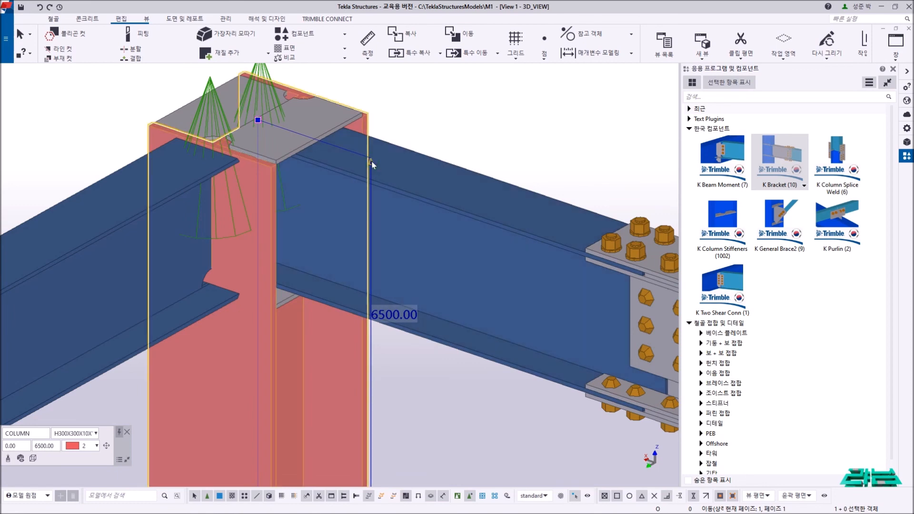
left_click(371, 162)
type("50")
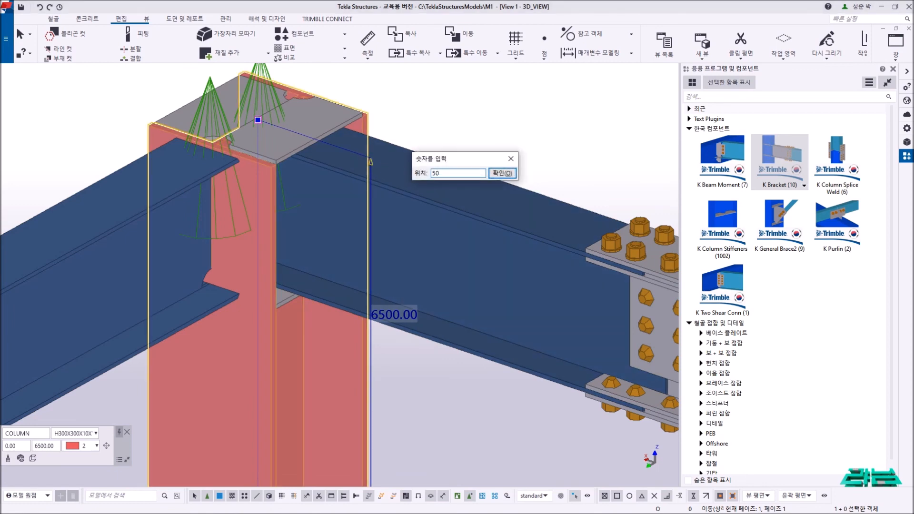
key("Return")
right_click(450, 94)
left_click(451, 98)
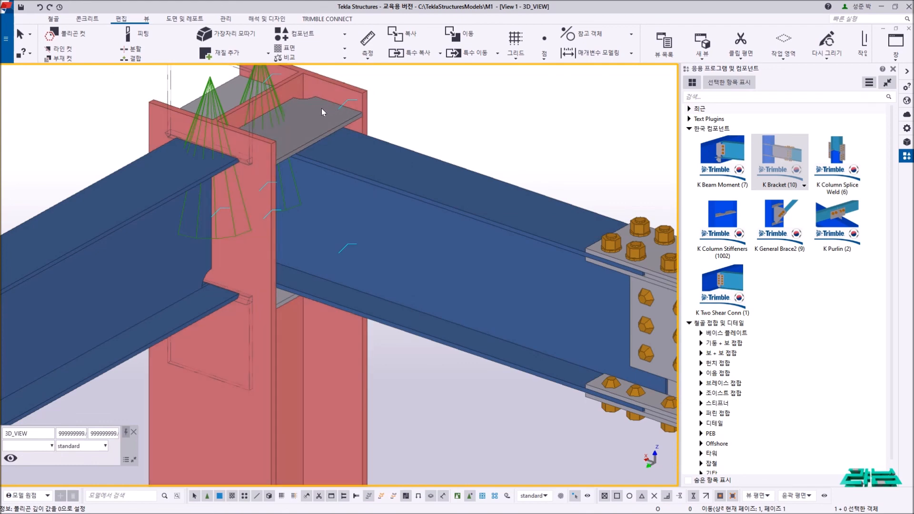
Undo the column's extension and redraw the view.
key("ctrl+z")
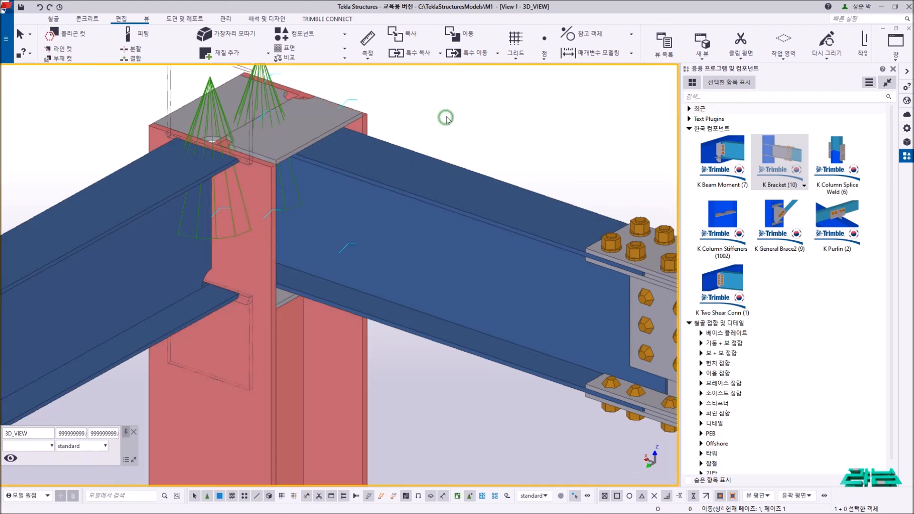
scroll(447, 117, "down", 1)
right_click(449, 116)
left_click(495, 170)
Examine the whole frame with the new bracket connections and the column base at grid A-1.
scroll(500, 162, "down", 8)
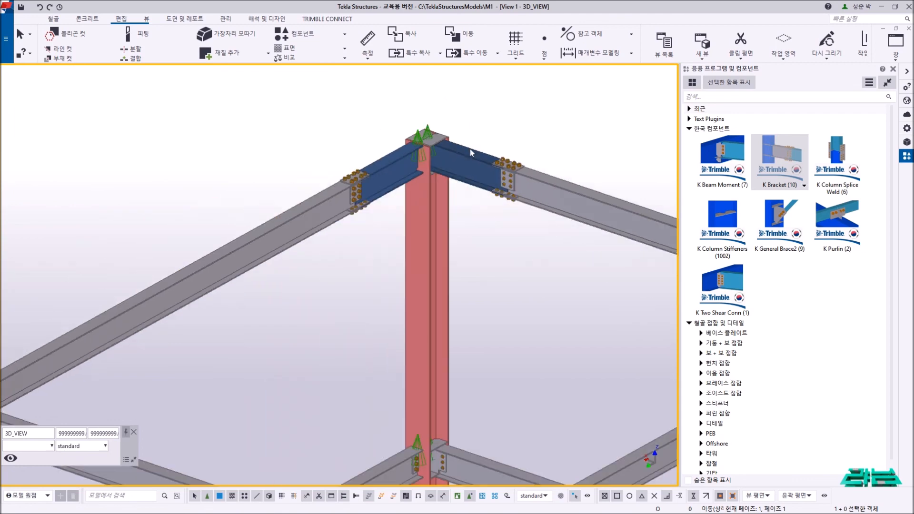
middle_click_drag(500, 160, 316, 132)
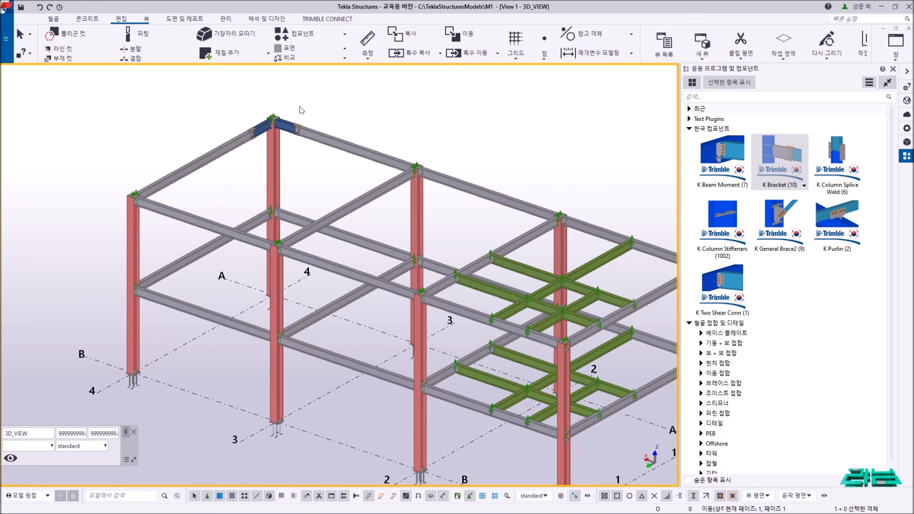
middle_click_drag(459, 159, 400, 156)
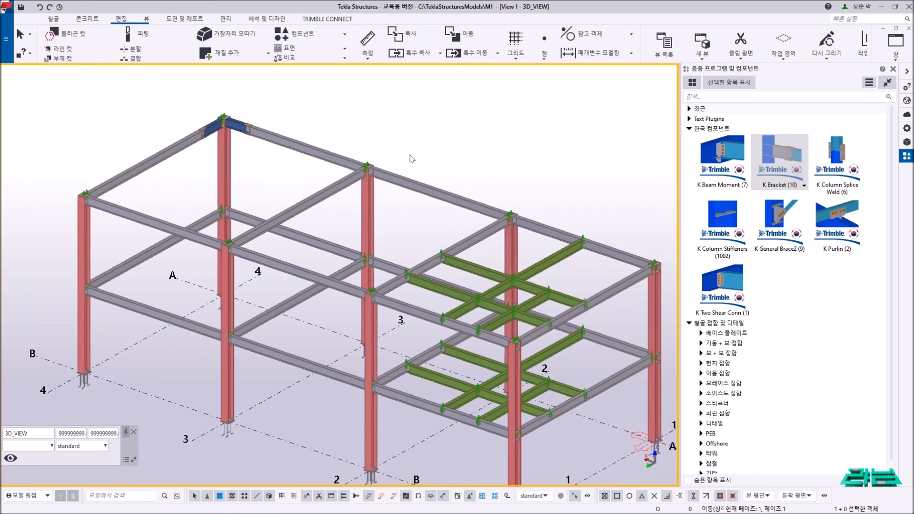
middle_click_drag(489, 241, 438, 187)
scroll(438, 187, "up", 1)
scroll(438, 188, "down", 1)
middle_click_drag(604, 415, 513, 294)
scroll(513, 294, "up", 3)
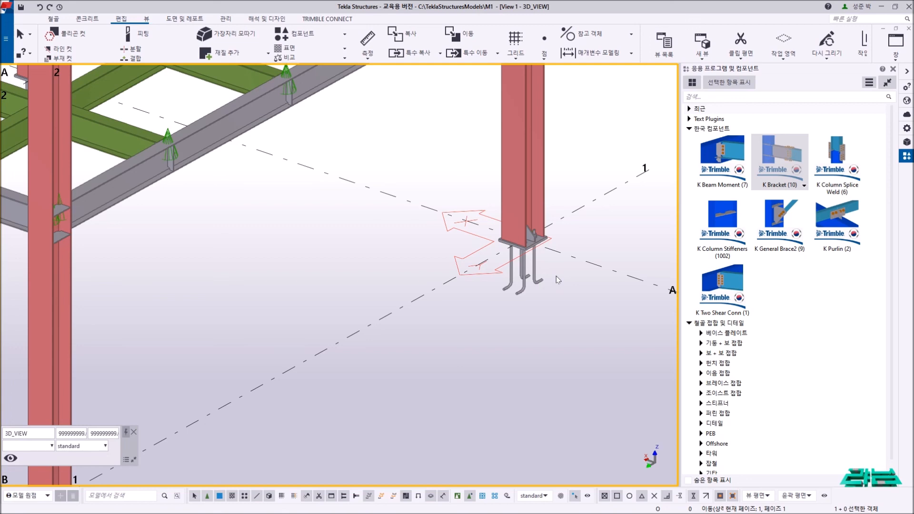
Collapse the Korean and steel connection groups, close the component catalog and show the whole frame.
left_click(689, 129)
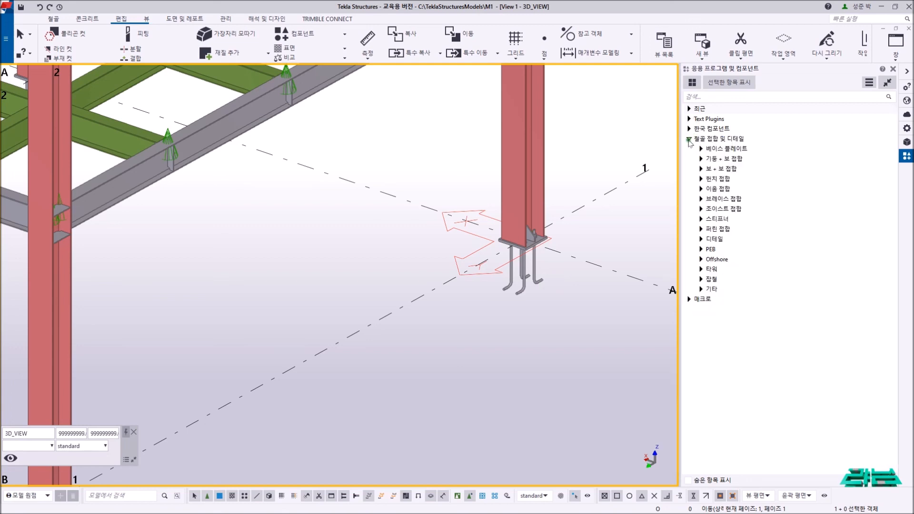
left_click(689, 139)
scroll(576, 224, "down", 3)
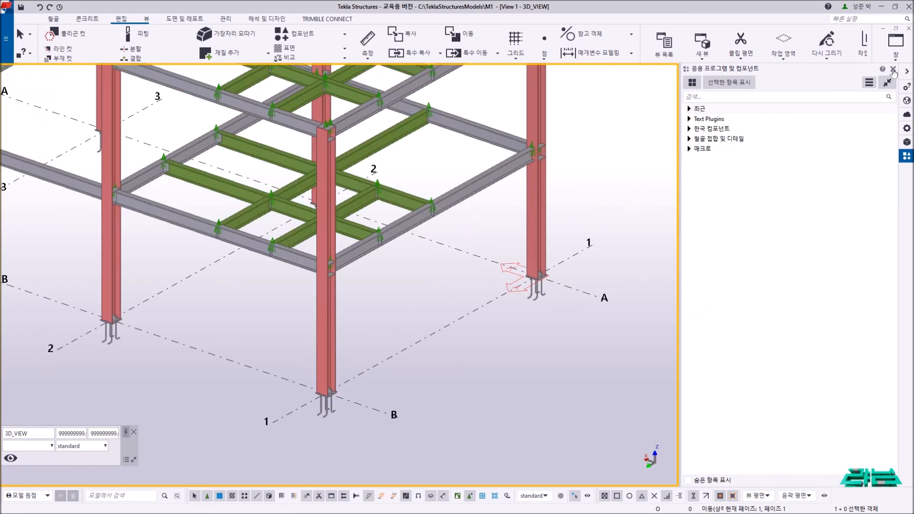
left_click(894, 71)
scroll(621, 290, "down", 5)
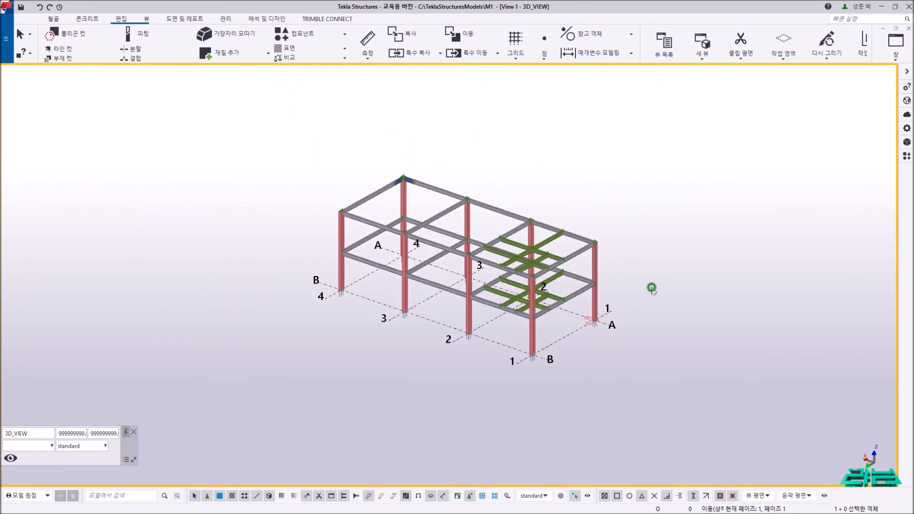